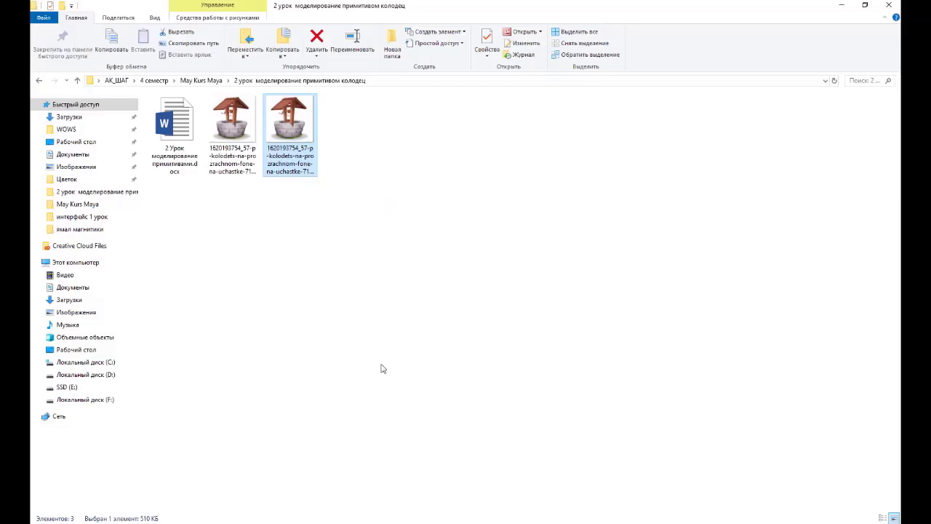
Create a new folder named 'Urok2 LowPoly' inside the lesson folder.
right_click(229, 272)
click(390, 398)
text(Ur)
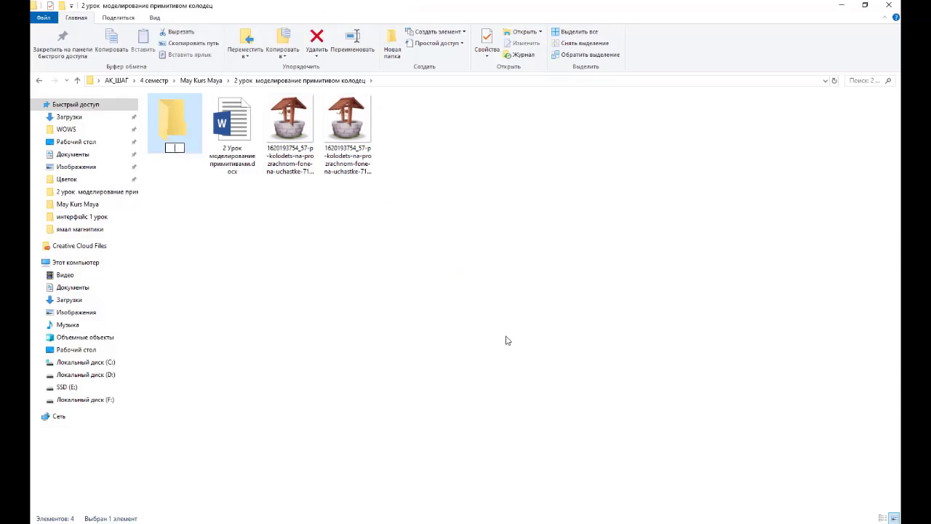
text(ok2 L)
text(owPoly)
key(Return)
Open the Urok2 LowPoly folder, copy its address and switch to Maya.
double_click(180, 127)
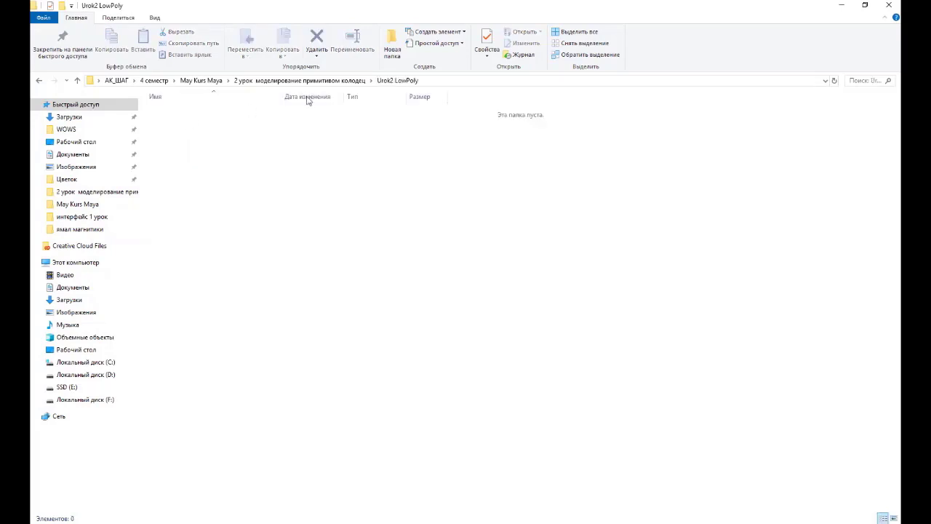
right_click(397, 83)
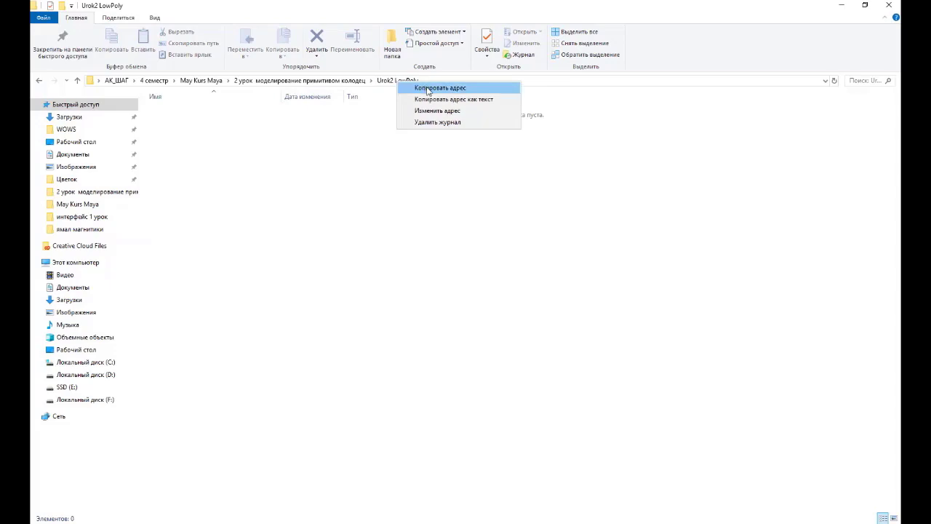
click(428, 89)
key(alt+Tab)
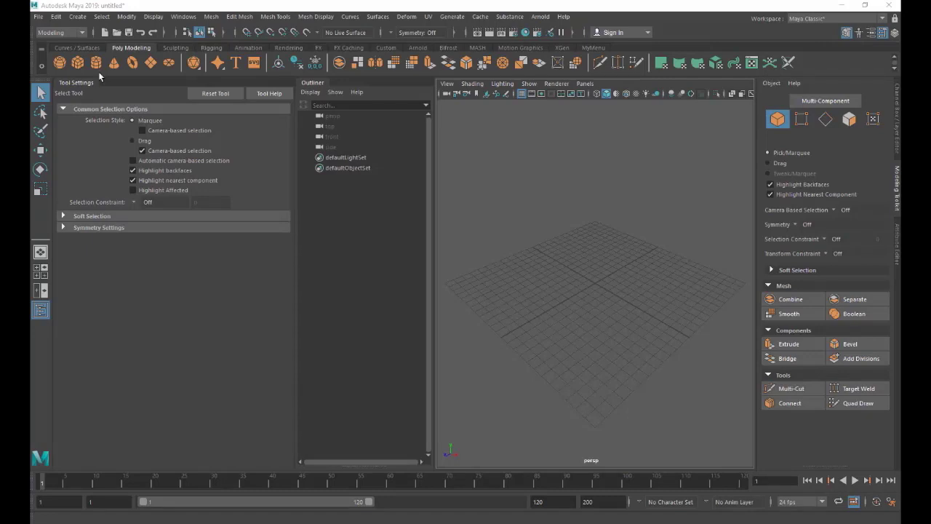
Set the pasted Urok2 LowPoly path as the Maya project and create a default workspace.
click(39, 17)
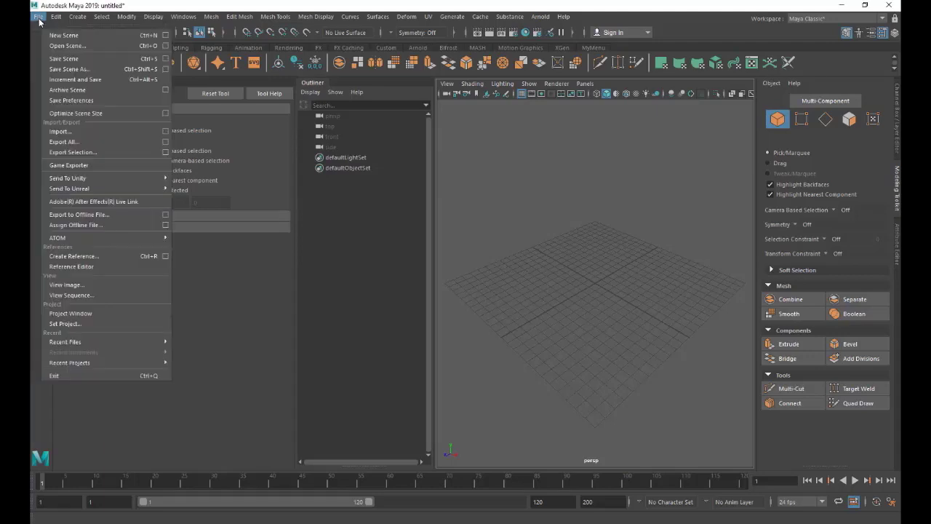
click(70, 324)
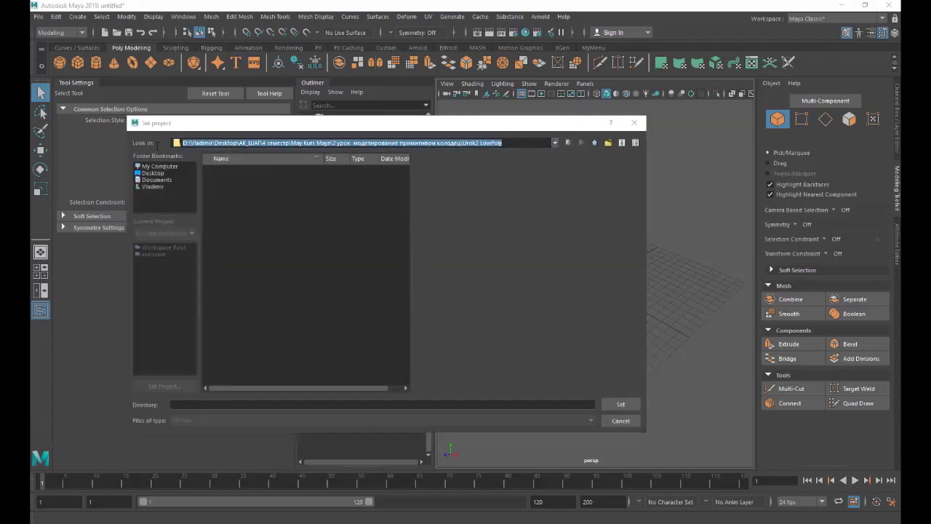
right_click(225, 143)
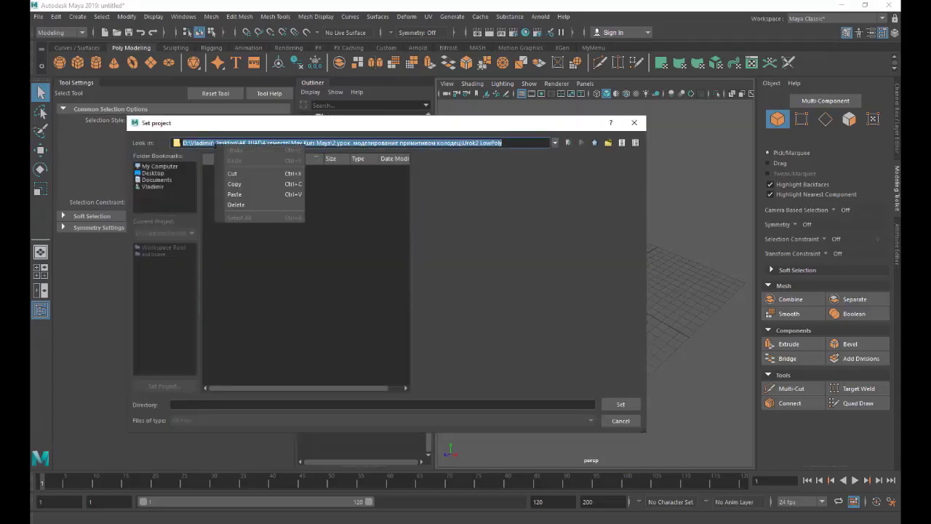
click(239, 194)
click(318, 175)
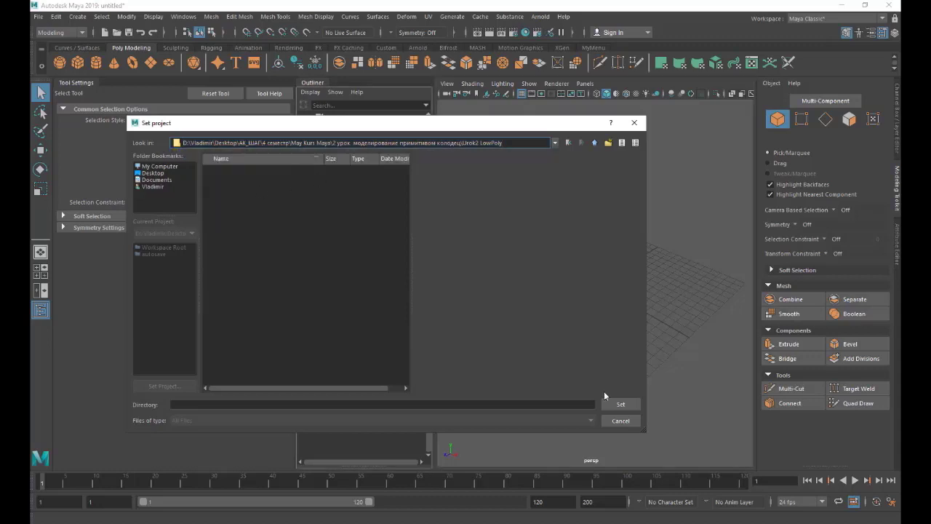
click(615, 405)
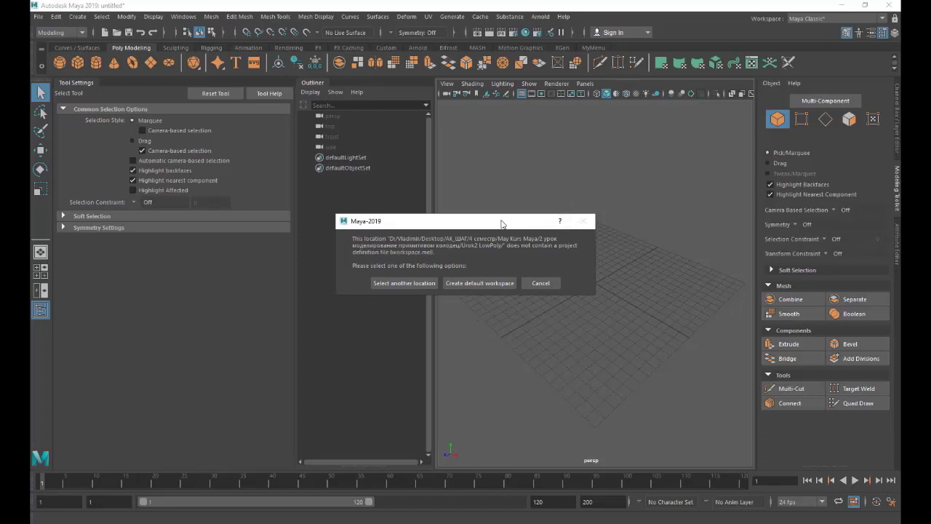
click(469, 284)
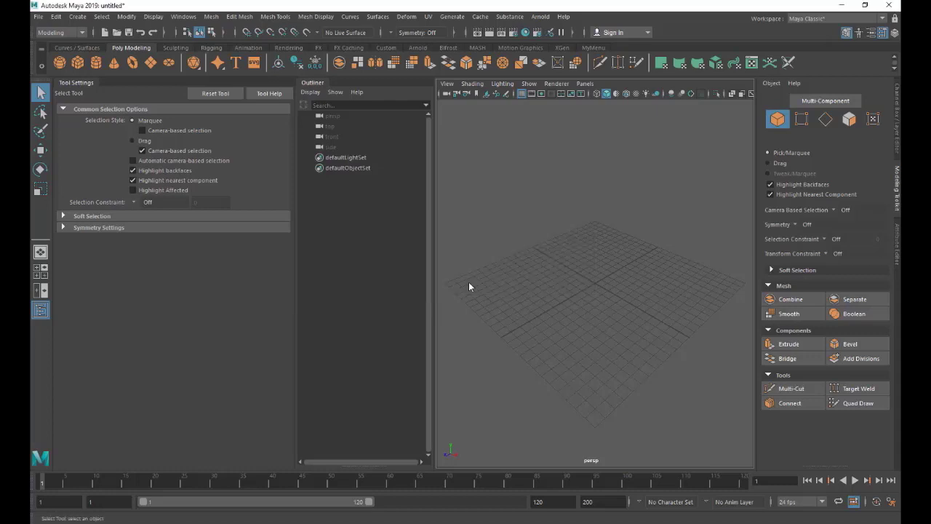
click(37, 17)
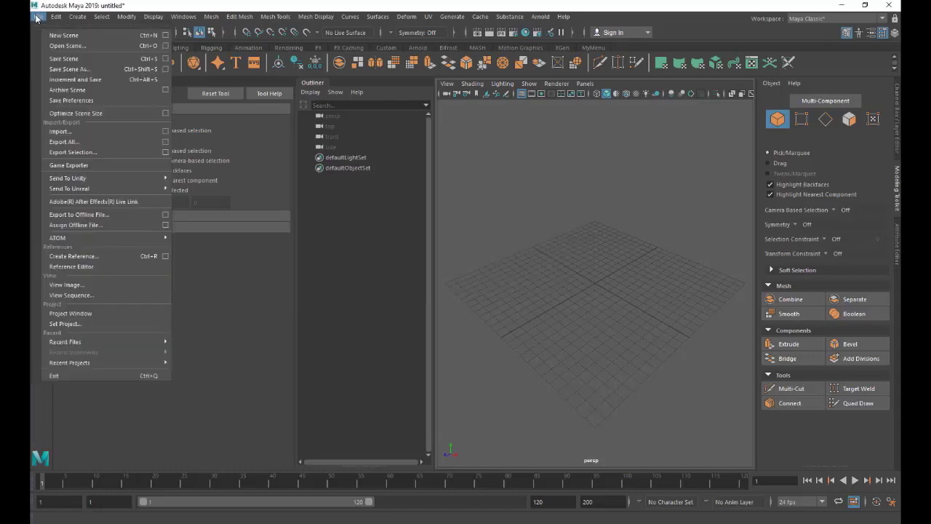
Save the untitled scene as 'Urok2 Low Poly.mb' in the project folder.
click(66, 68)
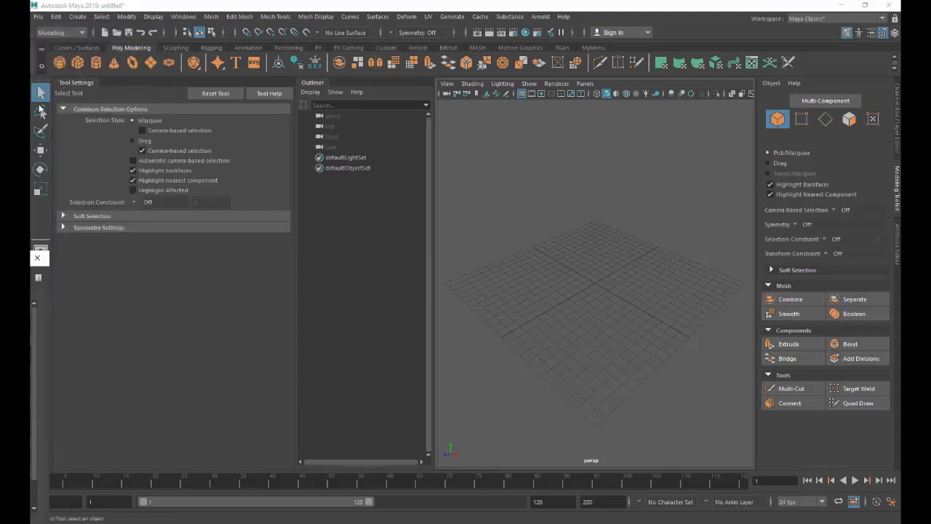
text(Кол)
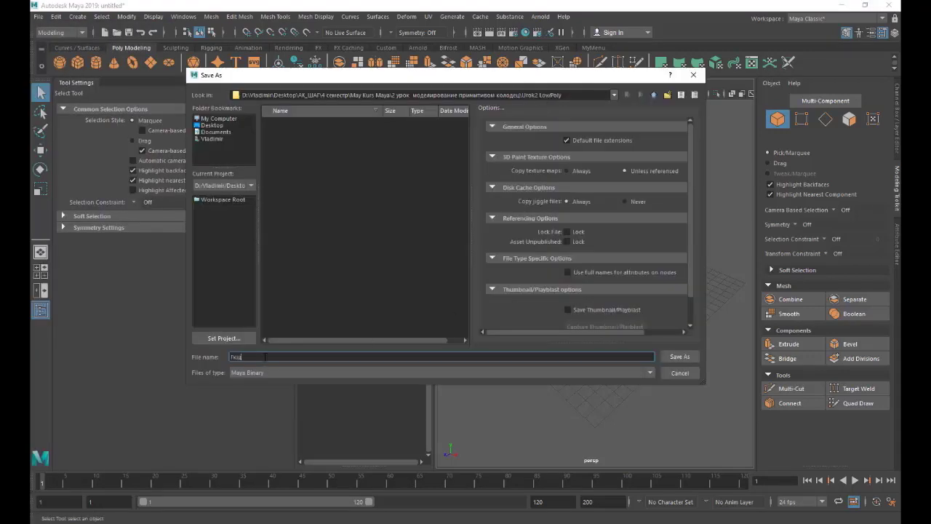
key(BackSpace)
key(BackSpace)
key(BackSpace)
text(Urok2)
text( Low Poly)
click(676, 357)
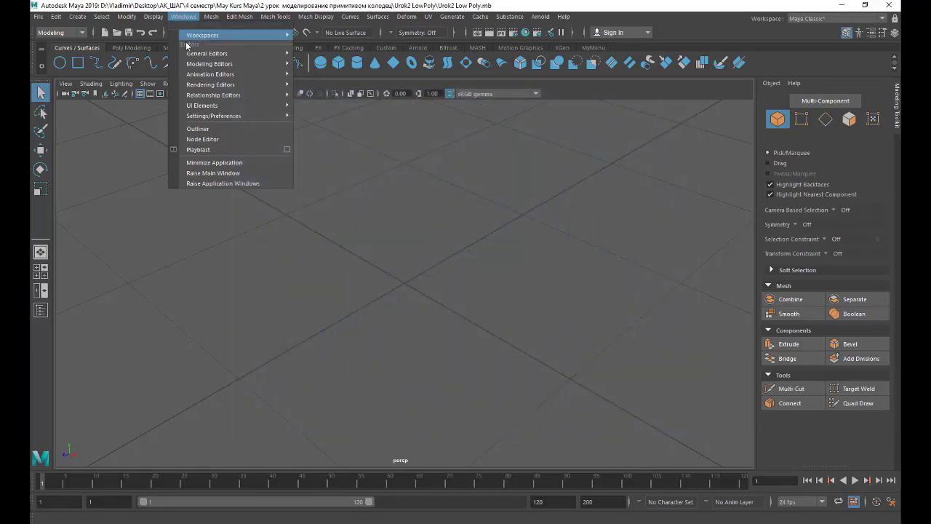
mouse_move(214, 115)
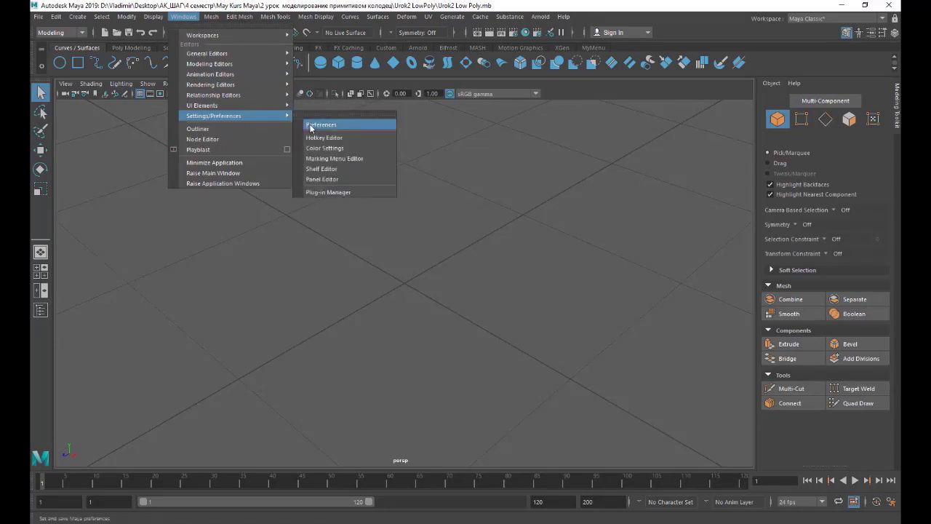
Change the Working Units Linear setting to millimeter in Preferences and save.
click(310, 127)
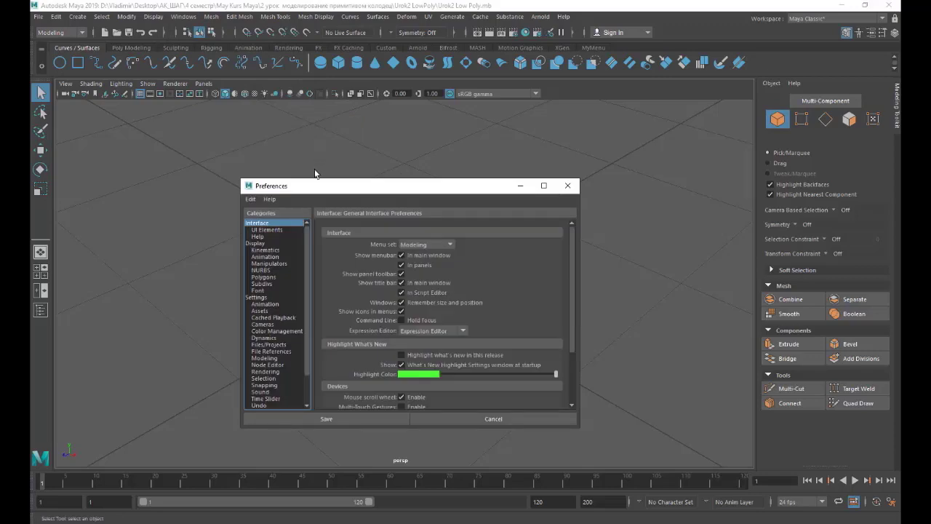
click(271, 298)
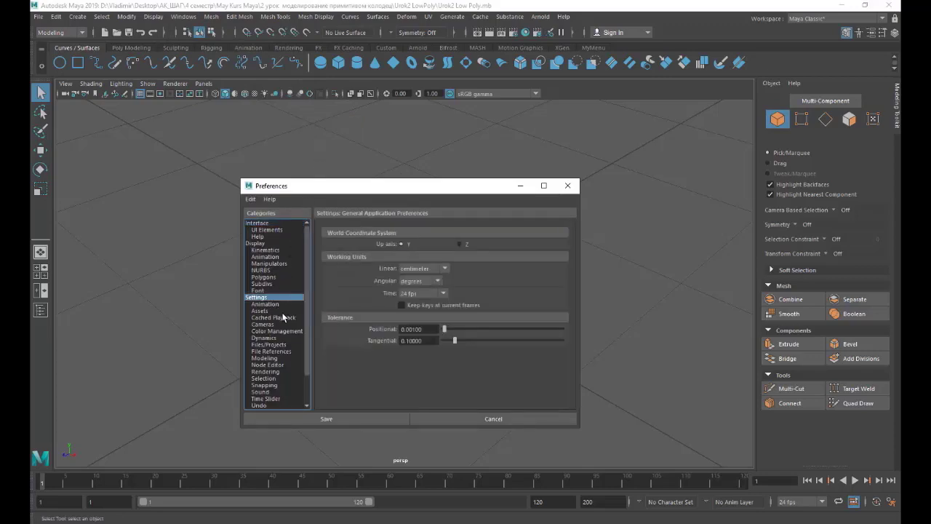
click(448, 268)
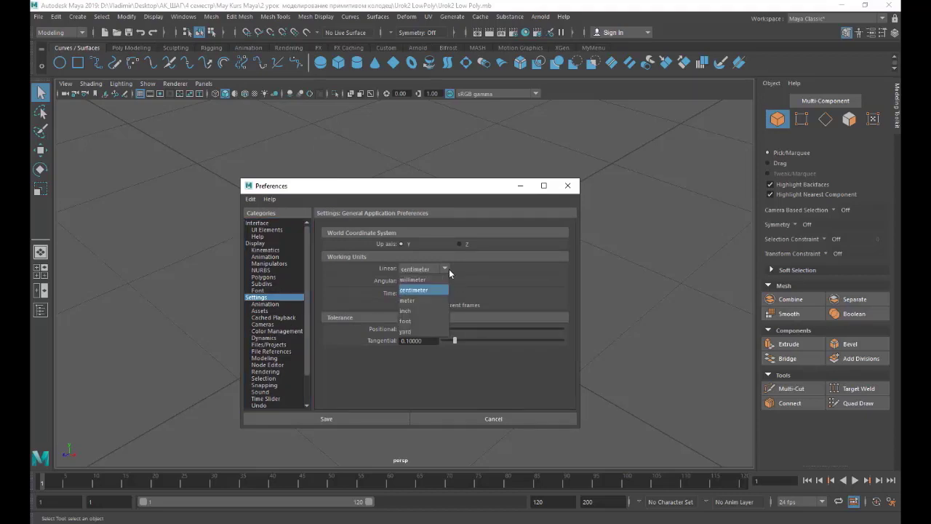
click(430, 280)
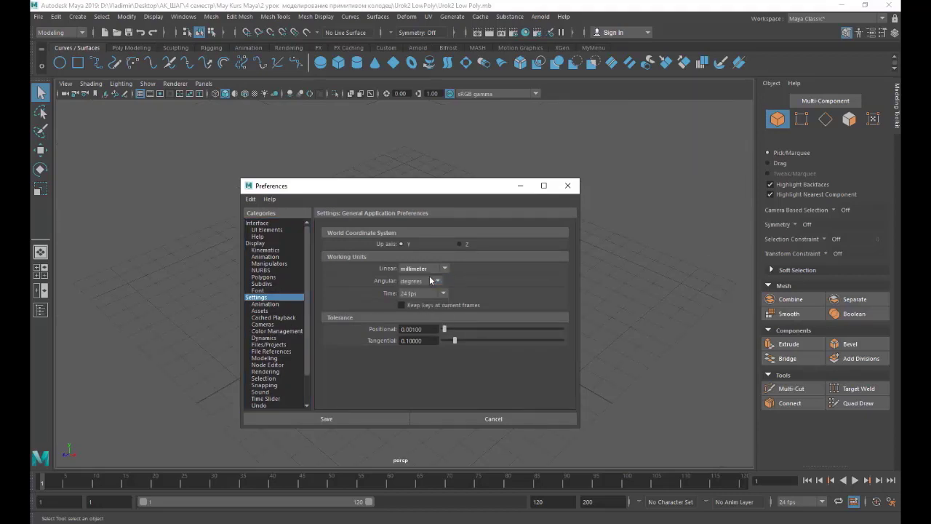
click(354, 419)
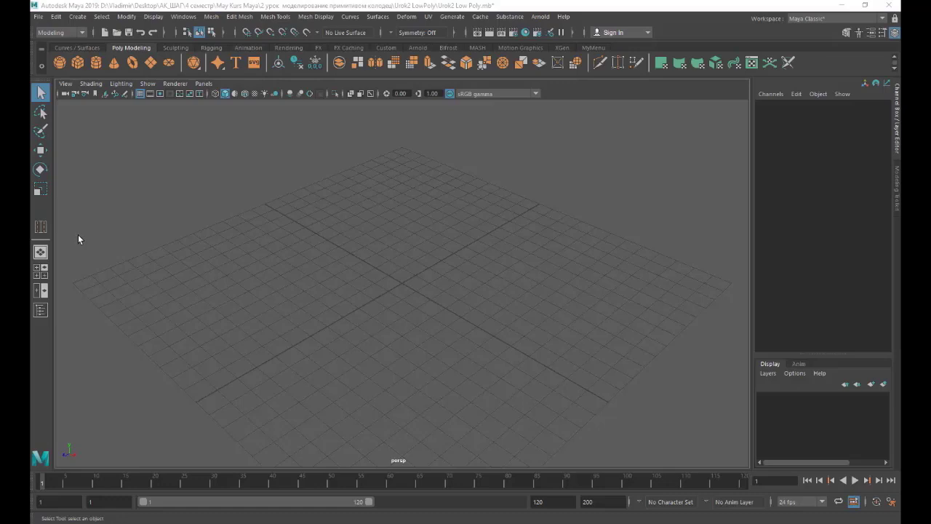
Switch the menu set to Rigging and back to Modeling.
click(81, 33)
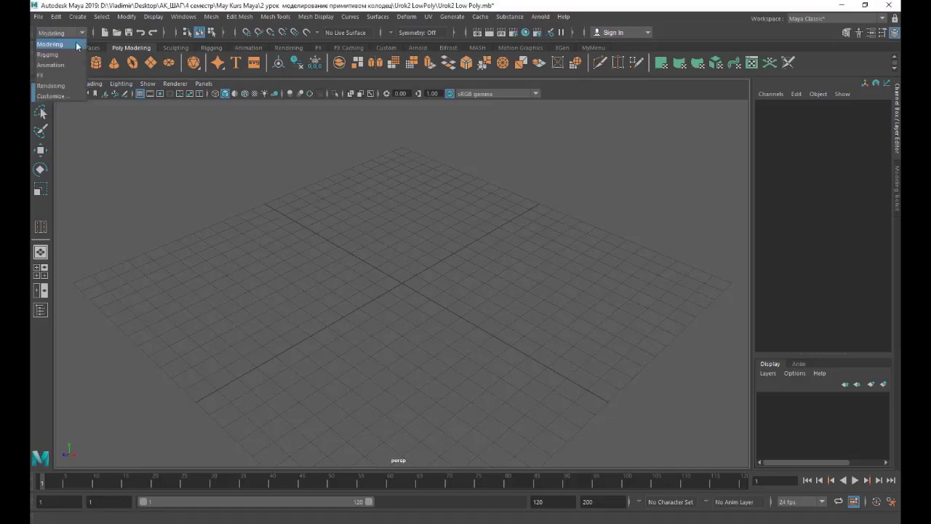
click(64, 56)
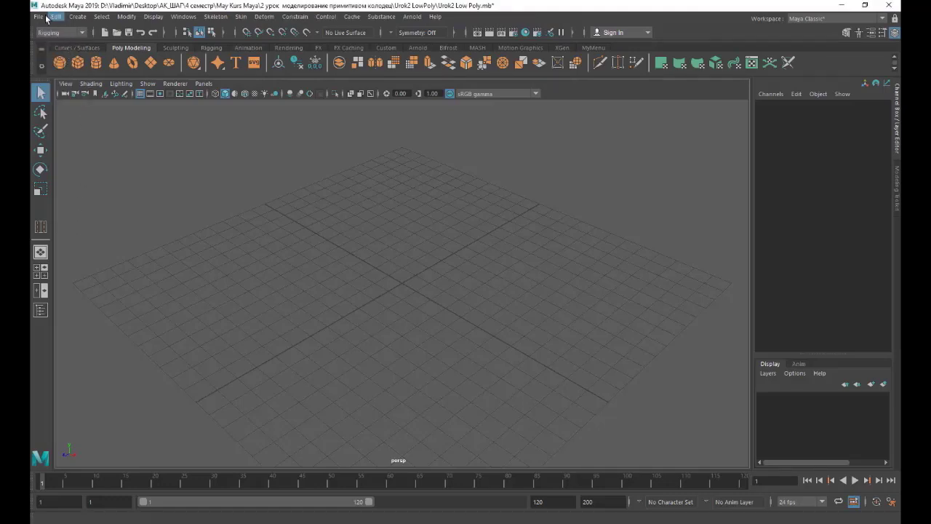
click(83, 33)
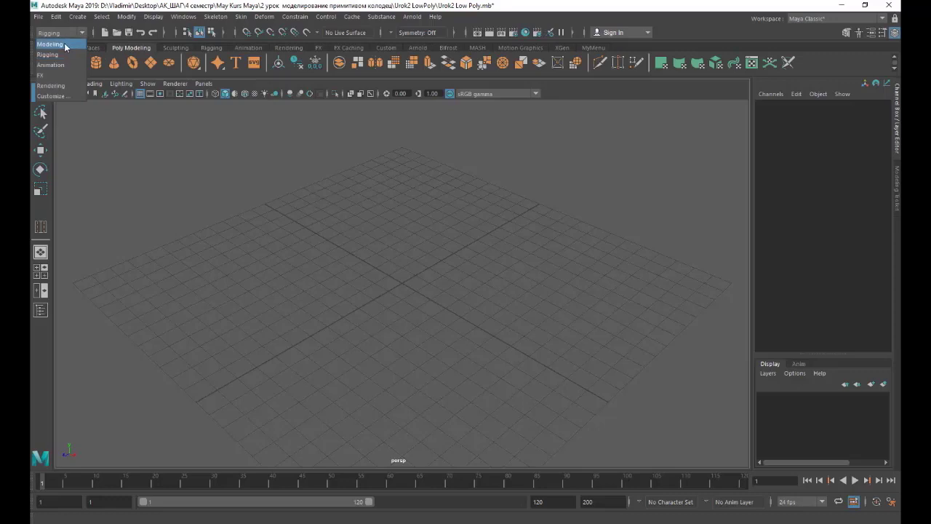
click(64, 43)
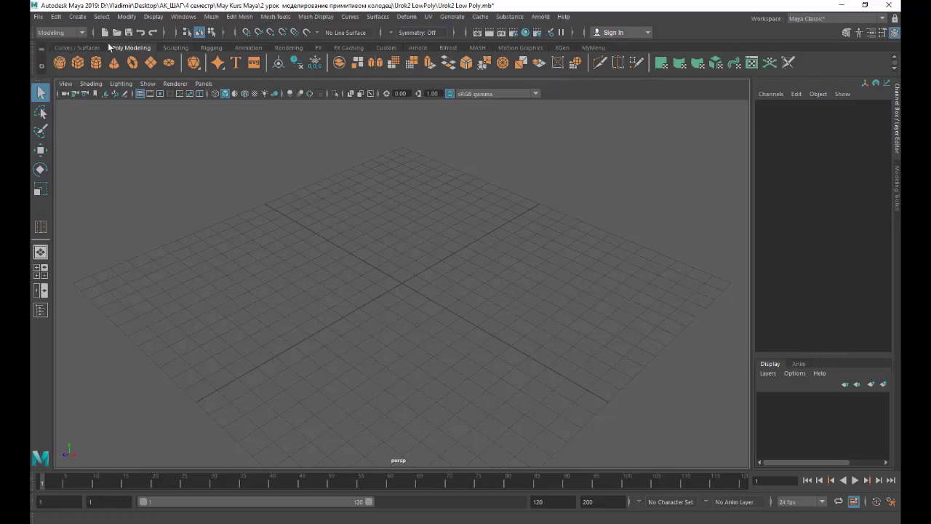
On the MyMenu shelf, replace the CP item with a Center Pivot shortcut.
click(592, 48)
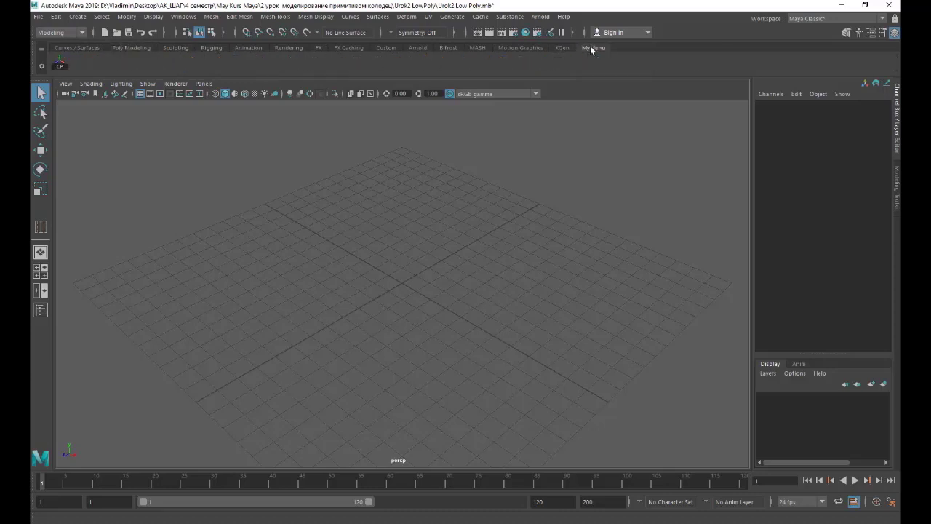
right_click(59, 66)
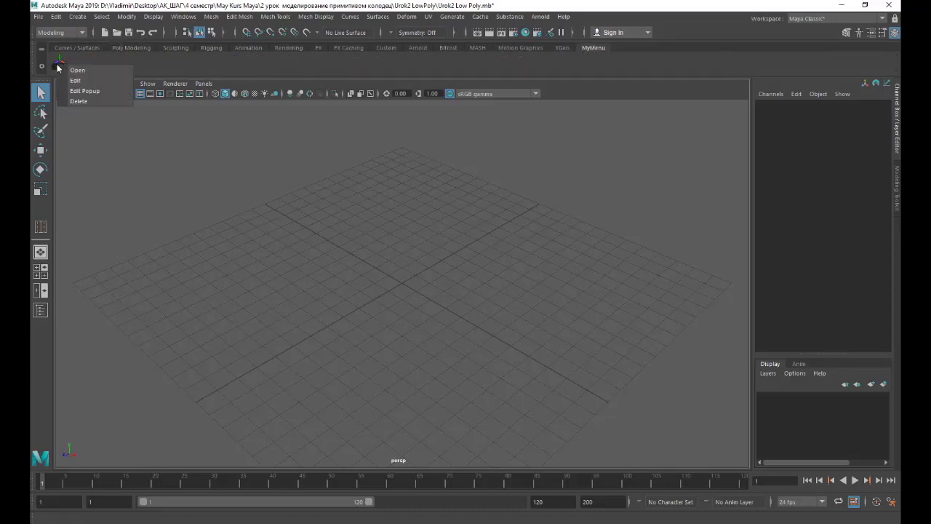
click(78, 101)
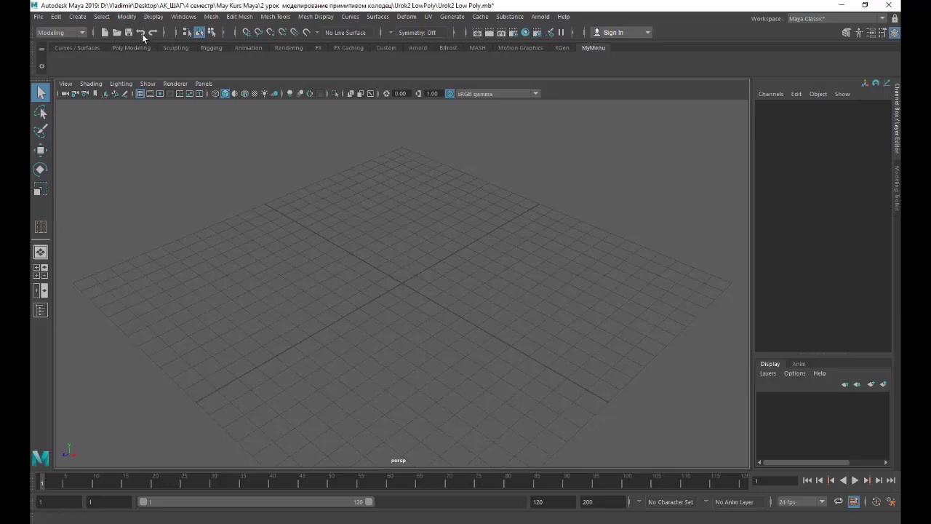
click(129, 17)
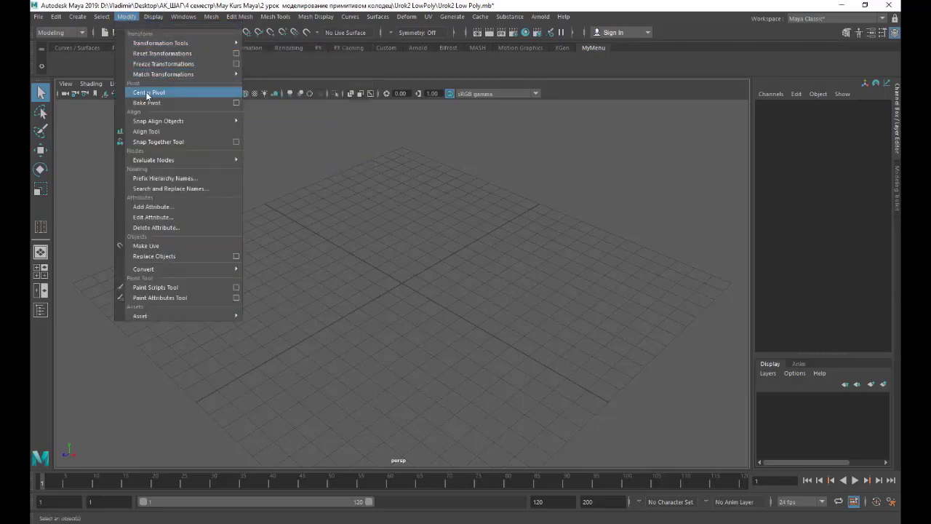
ctrl+shift+click(147, 95)
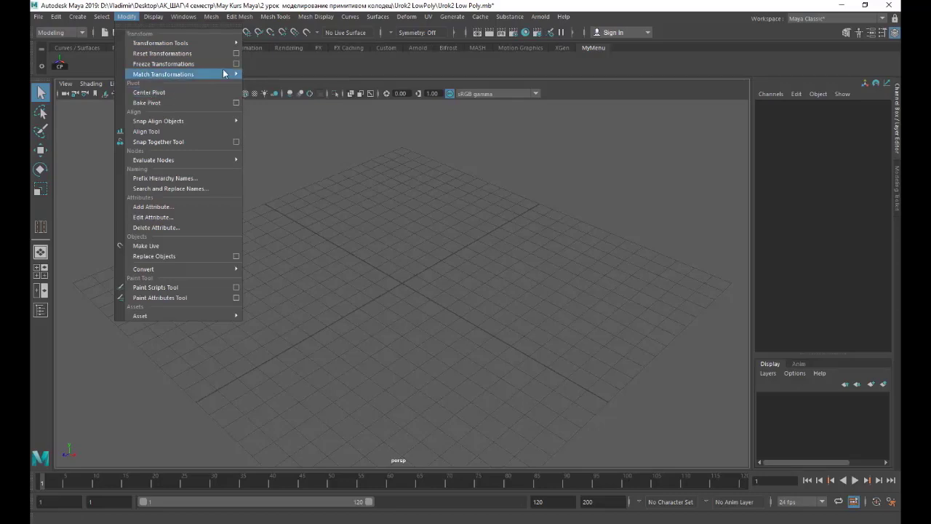
click(257, 65)
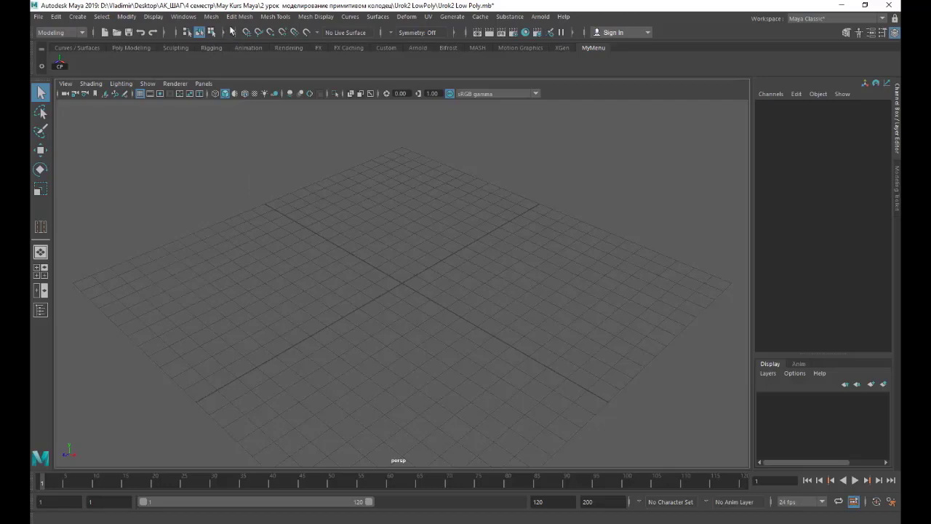
Add Insert Edge Loop and Multi-Cut to the MyMenu shelf, then return to Poly Modeling.
click(238, 17)
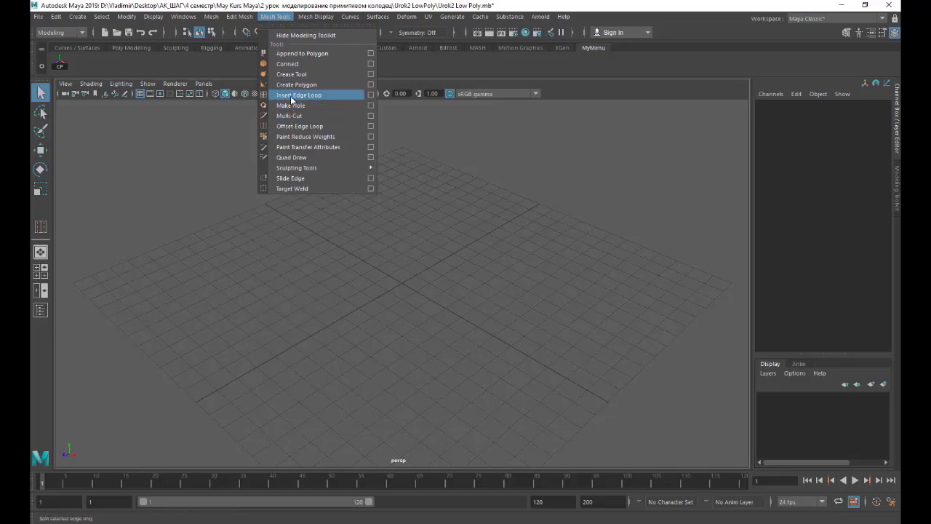
ctrl+shift+click(291, 101)
ctrl+shift+click(291, 117)
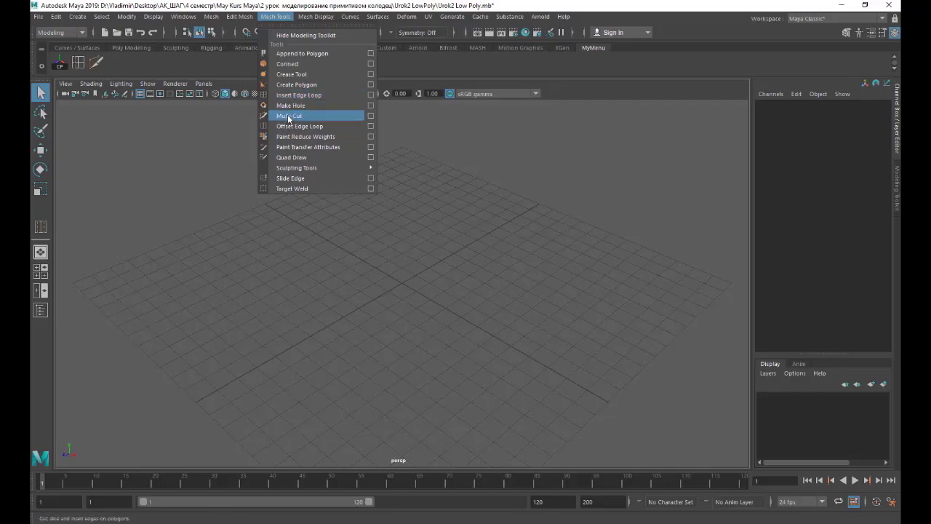
click(393, 68)
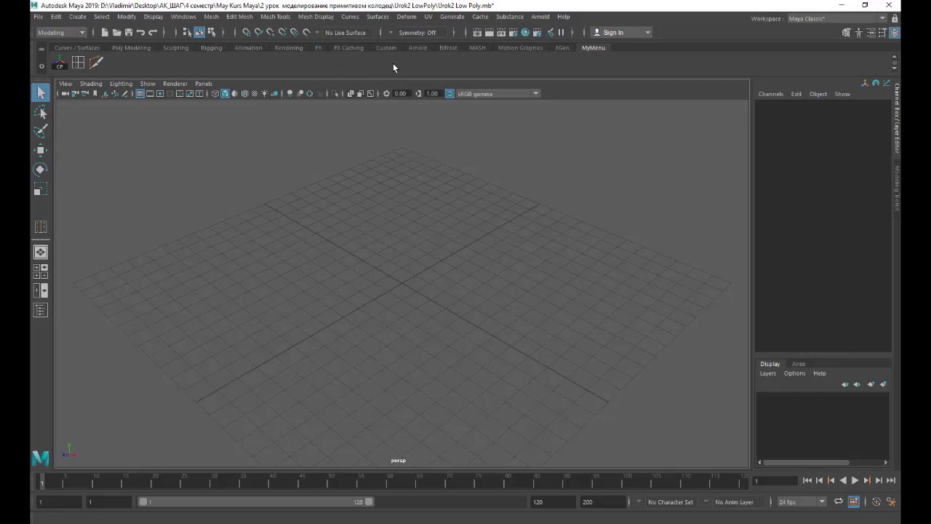
click(133, 47)
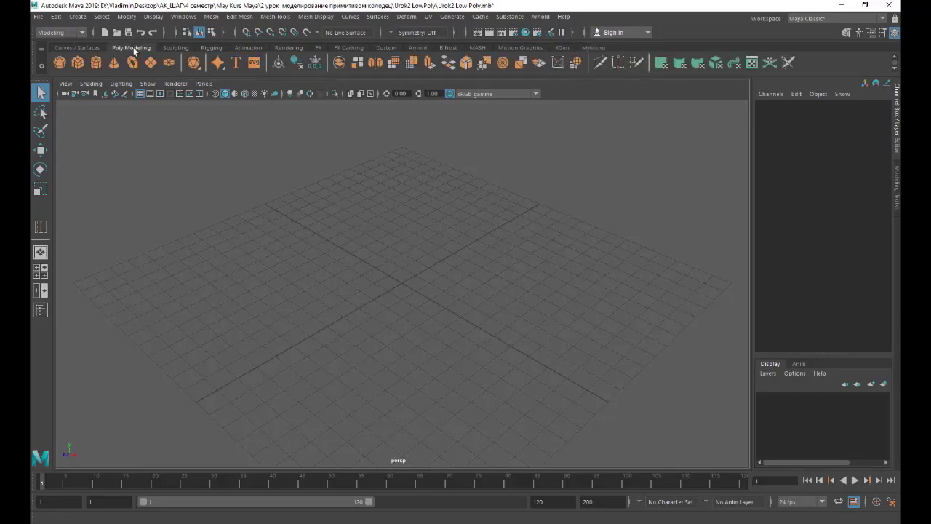
Create a polygon plane 3000 by 3000 with 1 subdivision in width and height.
click(151, 63)
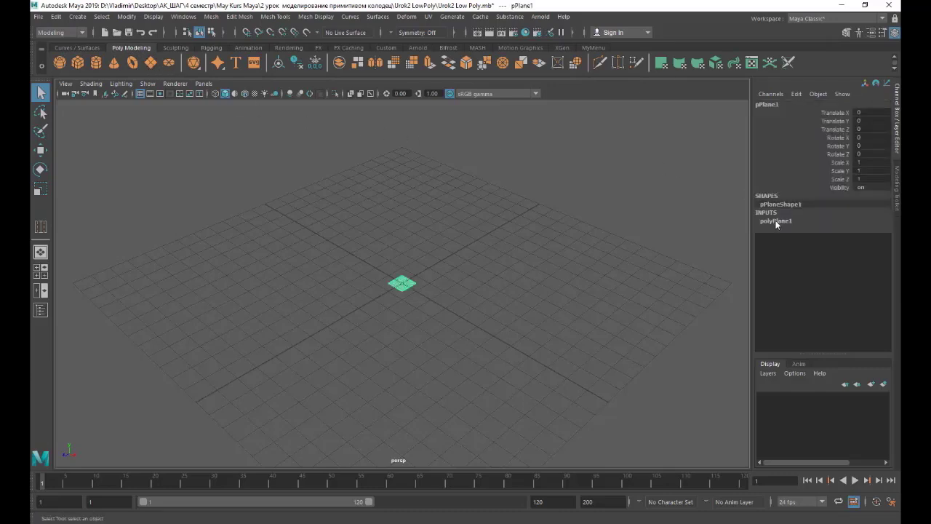
click(895, 33)
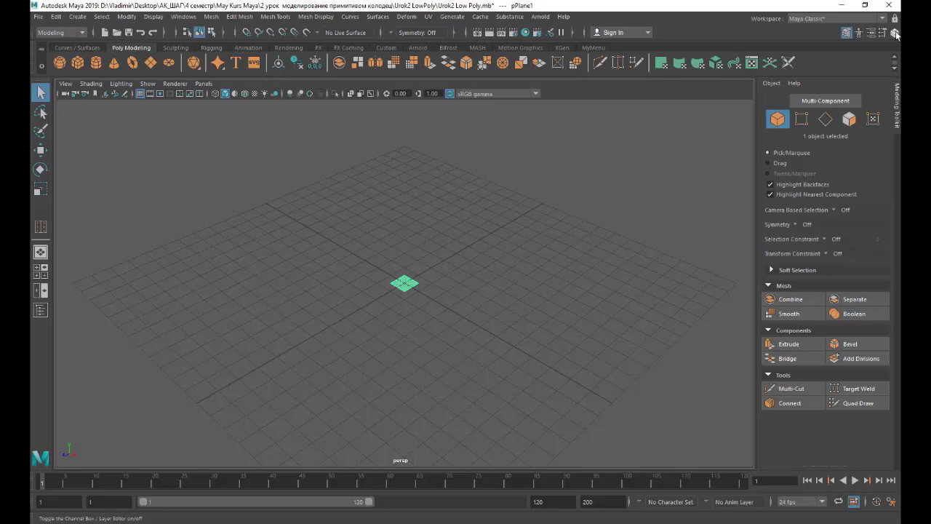
click(895, 33)
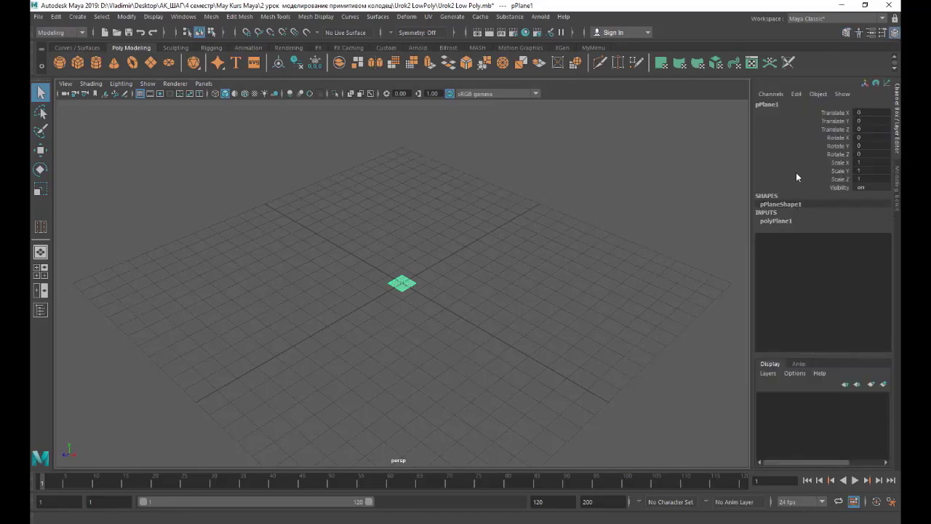
click(788, 221)
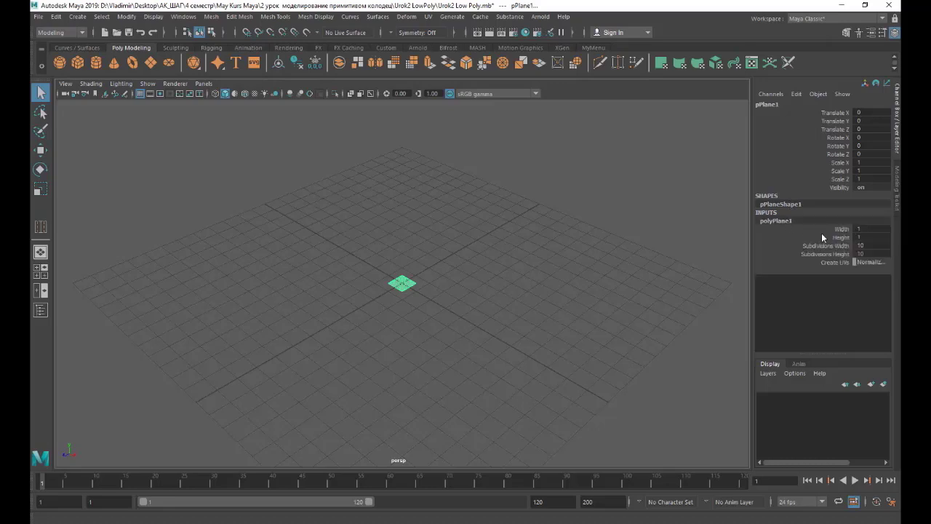
click(871, 228)
text(3000)
key(Tab)
text(3000)
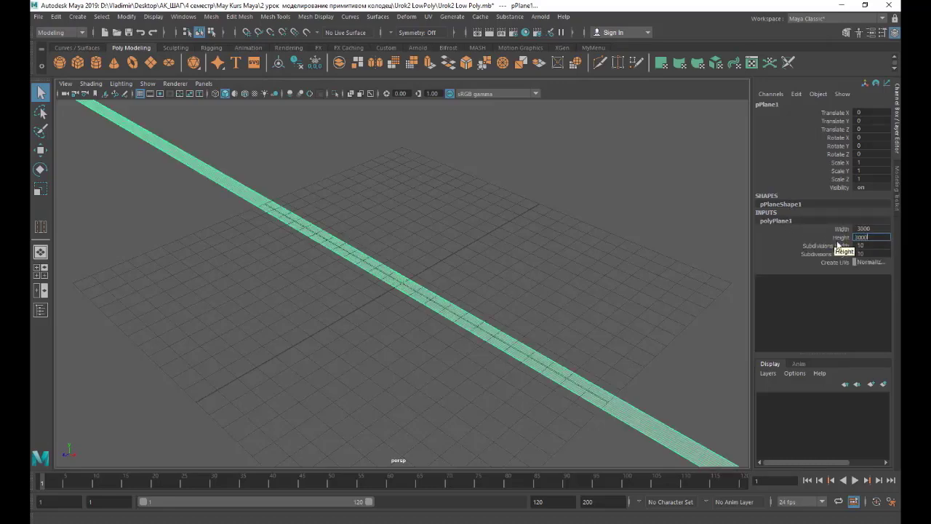
key(Tab)
text(1)
key(Tab)
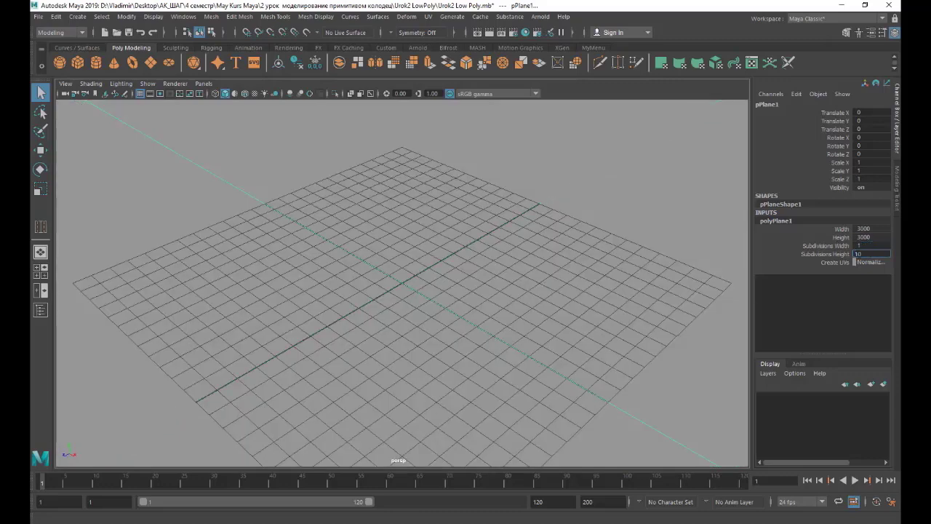
text(1)
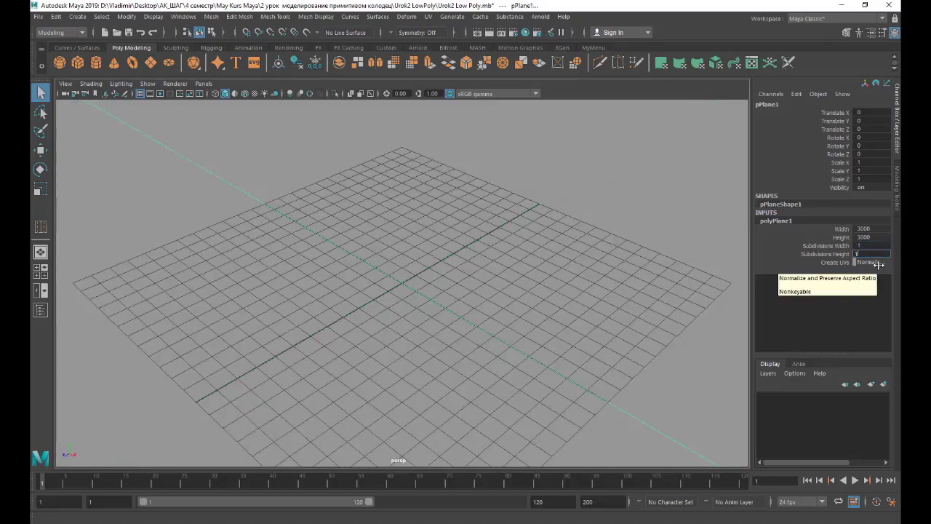
key(Return)
Frame the plane and bring up the extra primitive shapes on the Poly Modeling shelf.
key(f)
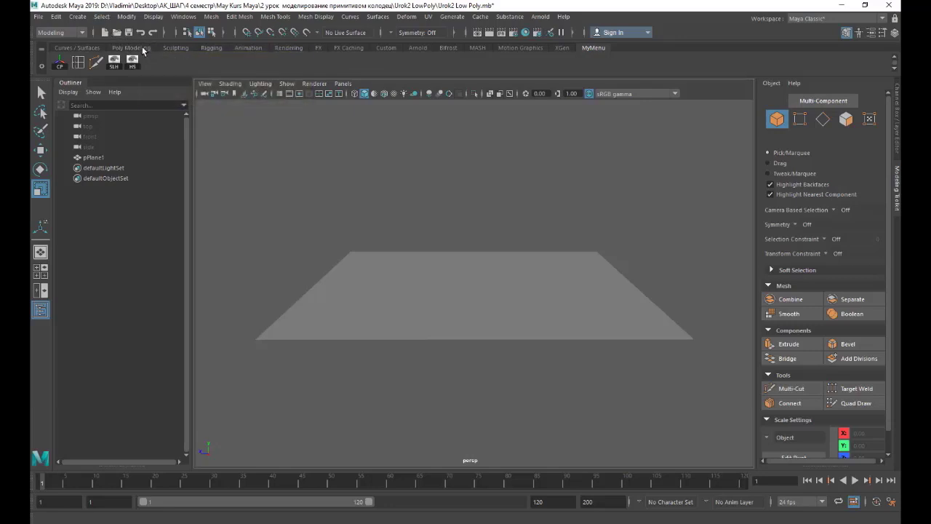
click(132, 48)
right_click(188, 65)
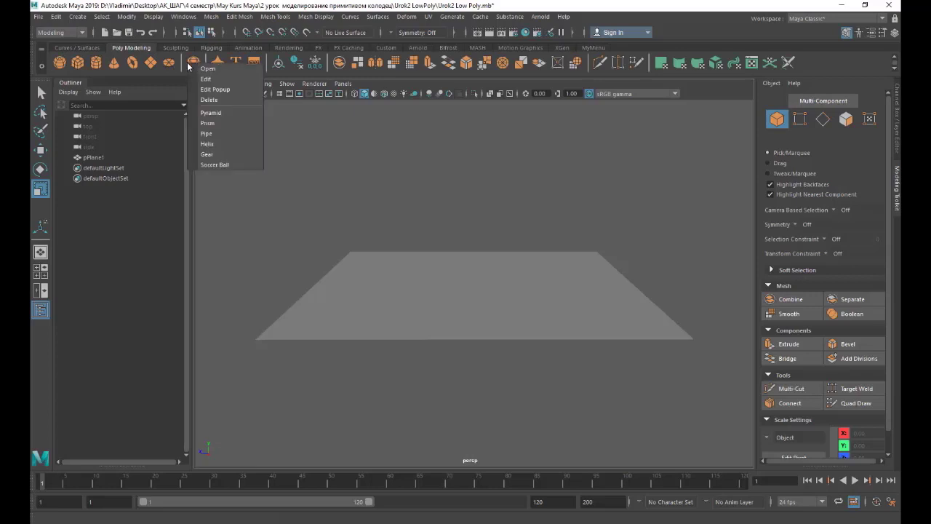
Create a pipe with Radius 750, Height 250 and 15 axis subdivisions, viewed from front.
click(212, 134)
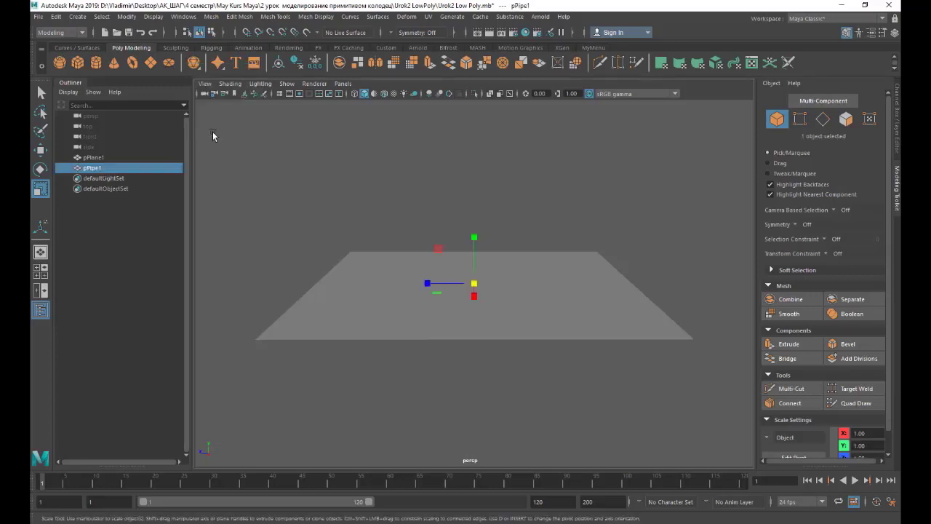
click(895, 32)
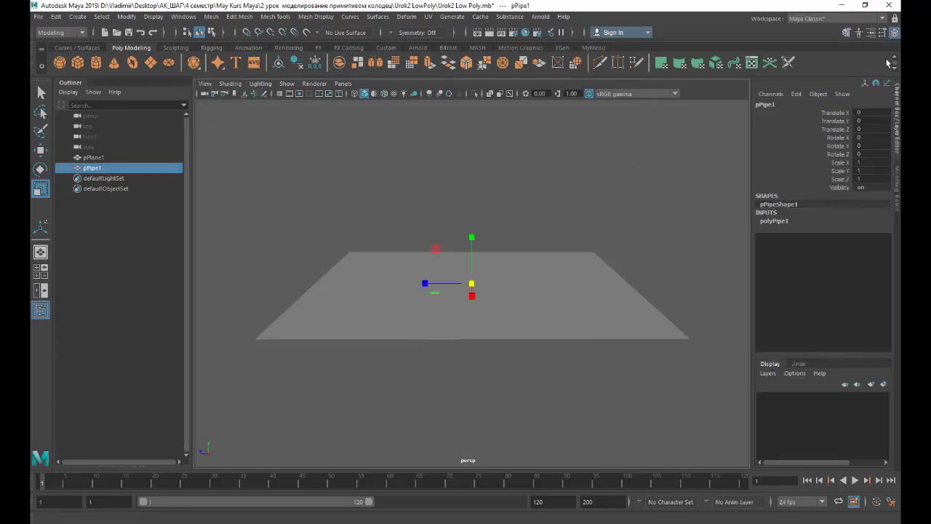
click(787, 221)
click(857, 229)
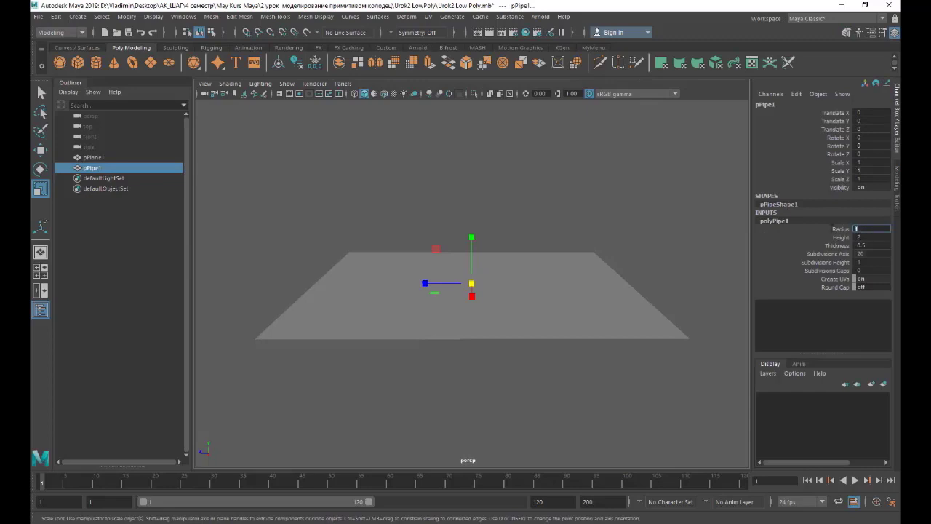
text(0)
key(Tab)
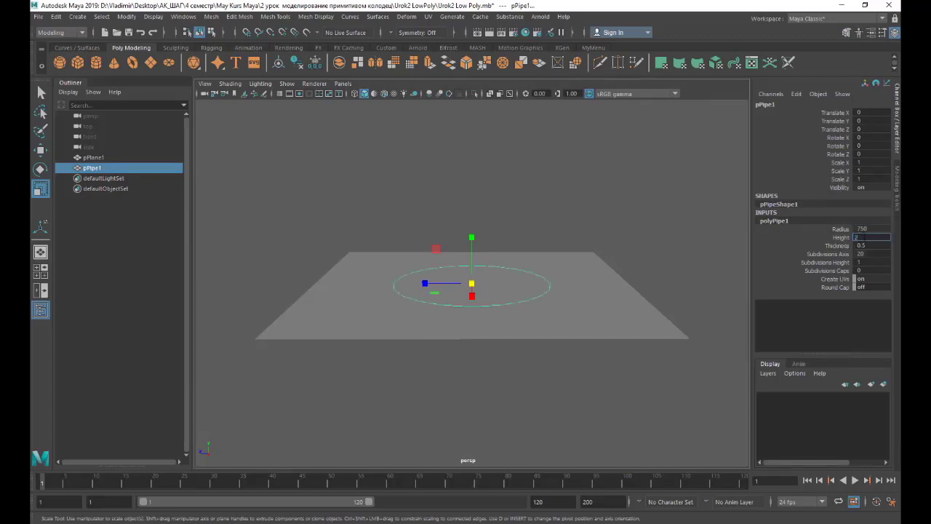
text(50)
key(Tab)
key(Tab)
text(5)
key(Return)
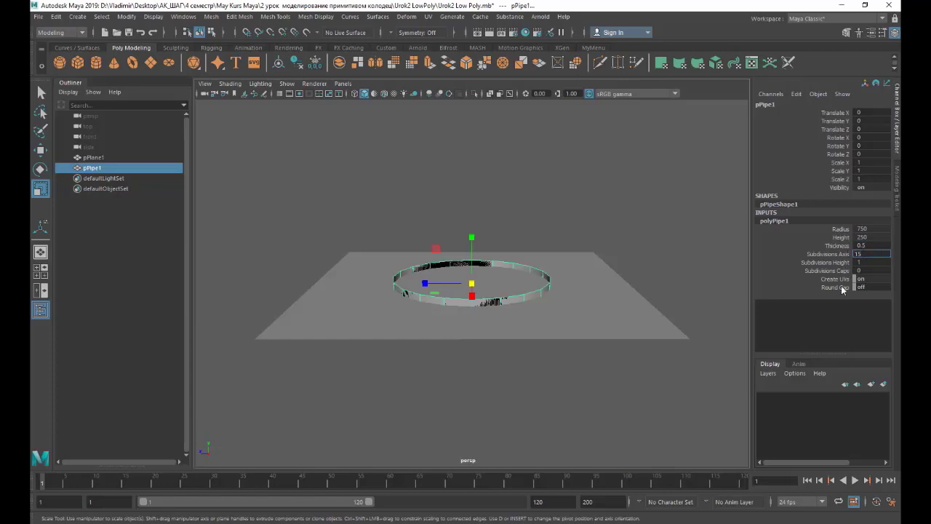
click(205, 93)
click(224, 103)
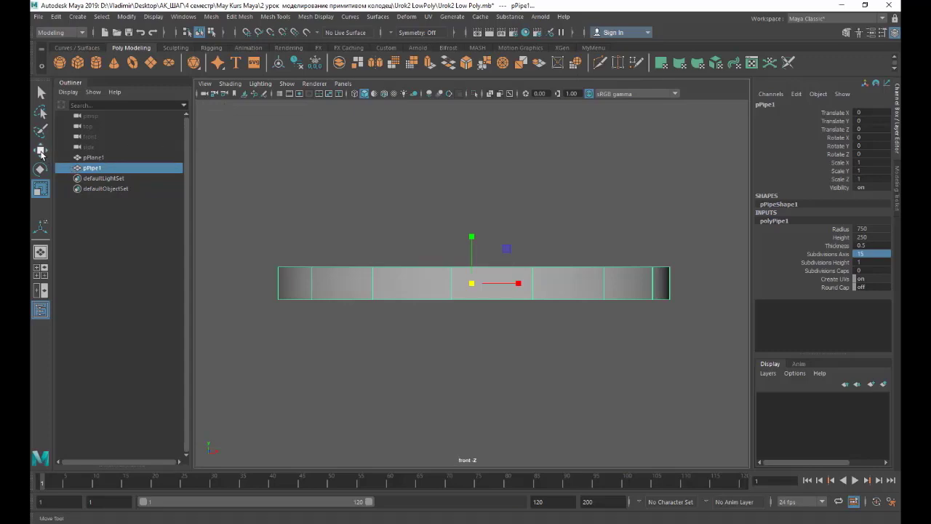
Snap the pipe's pivot down to its middle and raise the ring along Y.
click(42, 151)
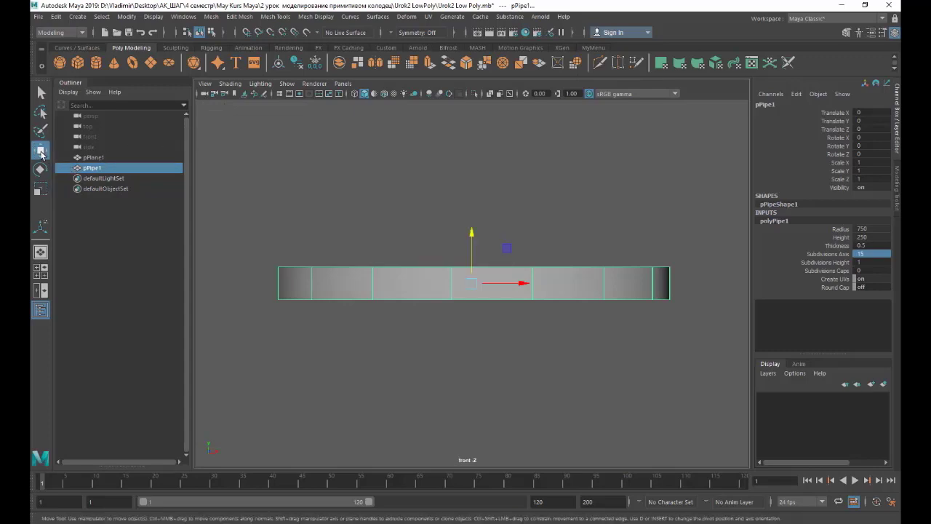
key(d)
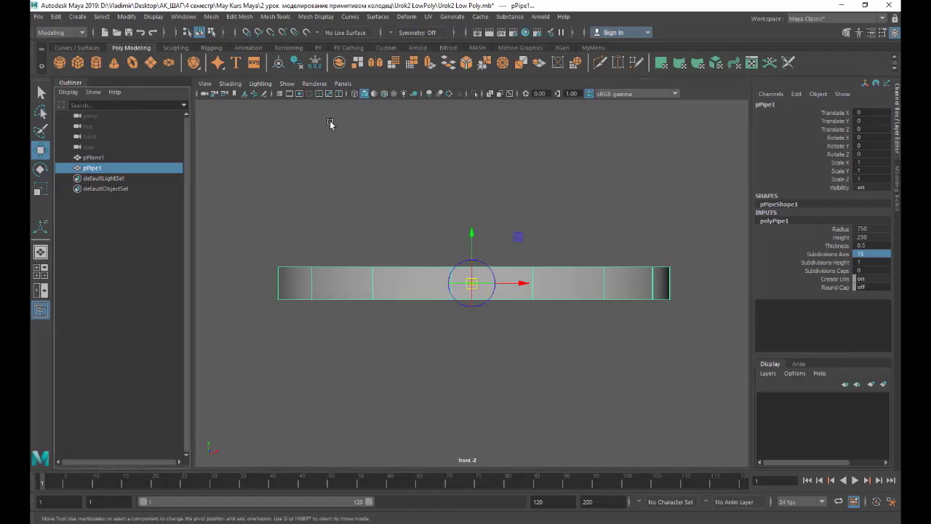
click(270, 33)
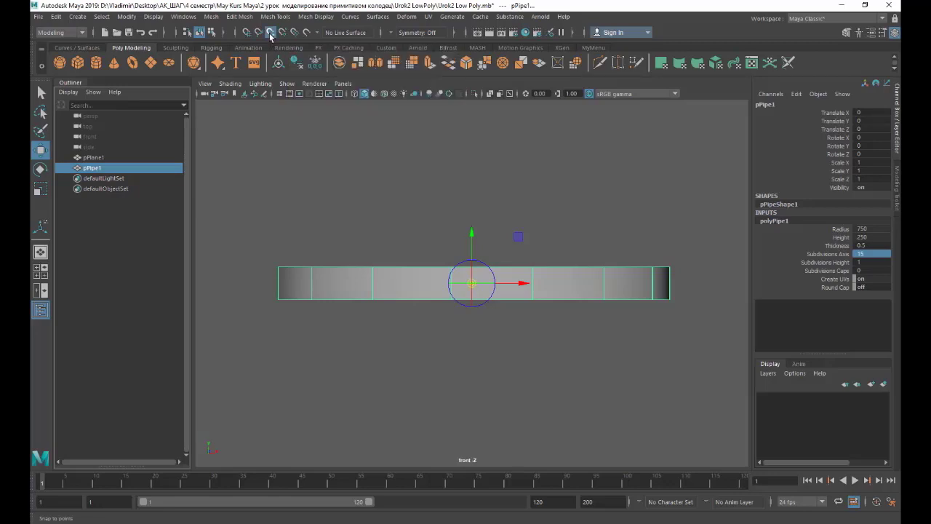
click(472, 234)
drag(471, 234, 471, 289)
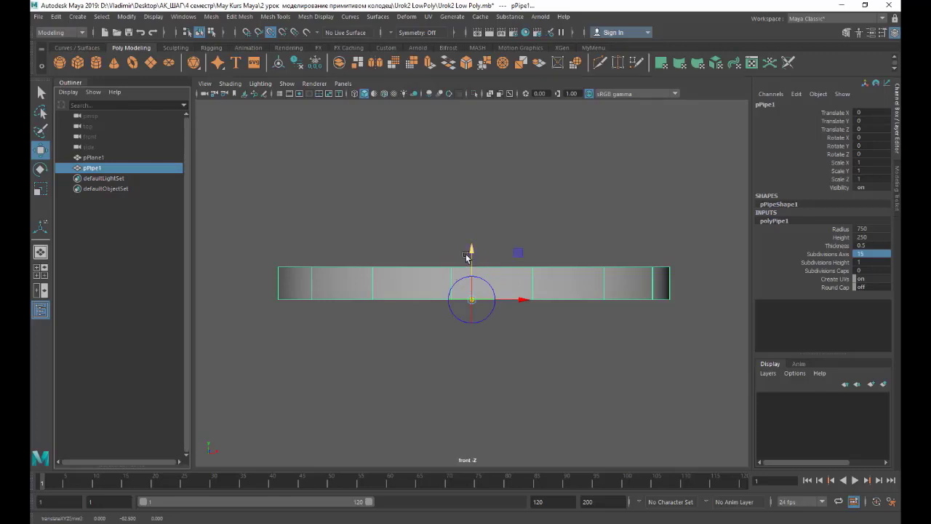
key(w)
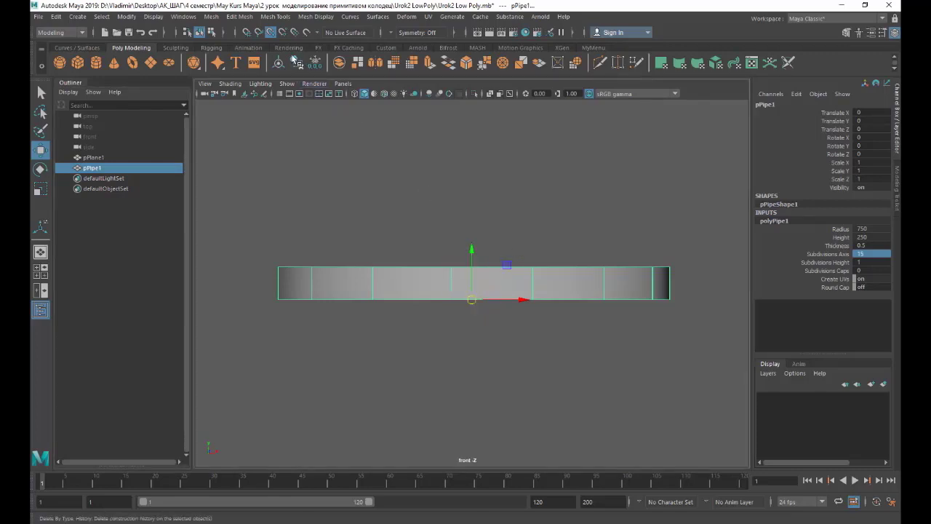
click(270, 32)
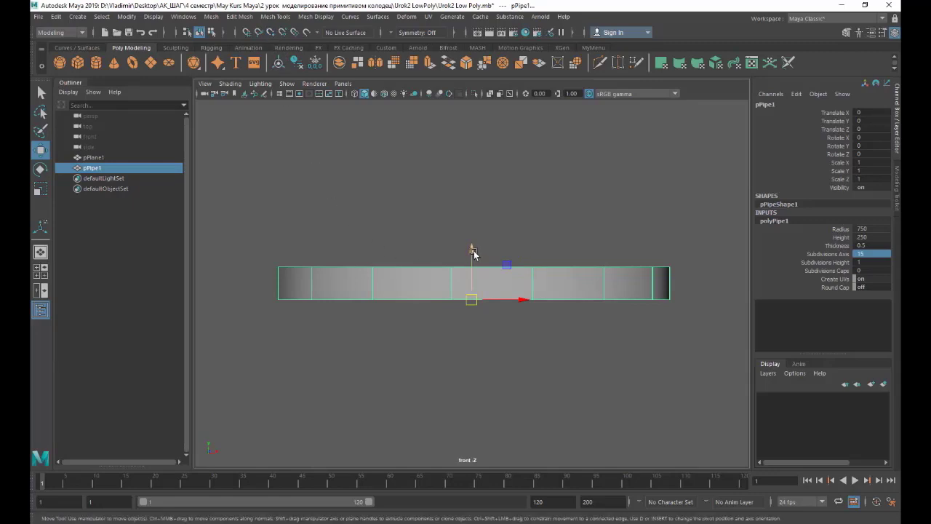
drag(473, 251, 475, 237)
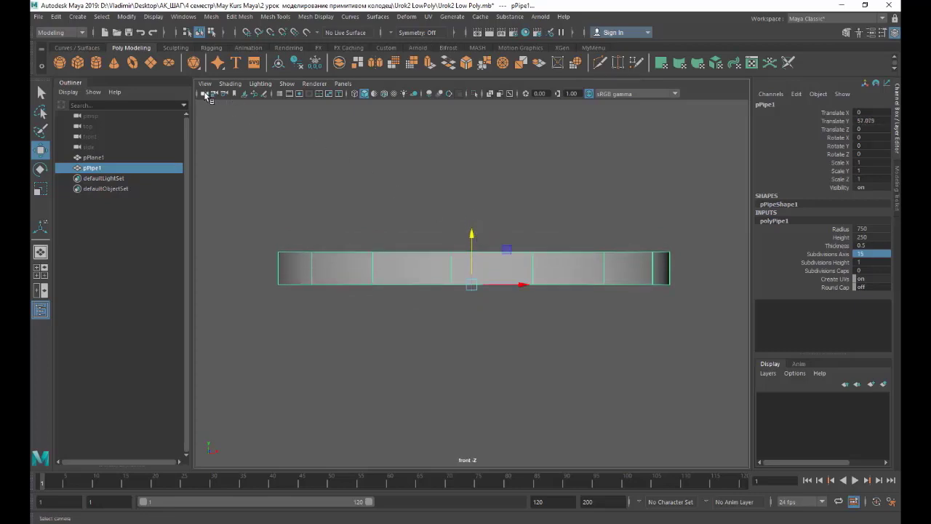
click(204, 94)
click(225, 109)
drag(469, 241, 473, 237)
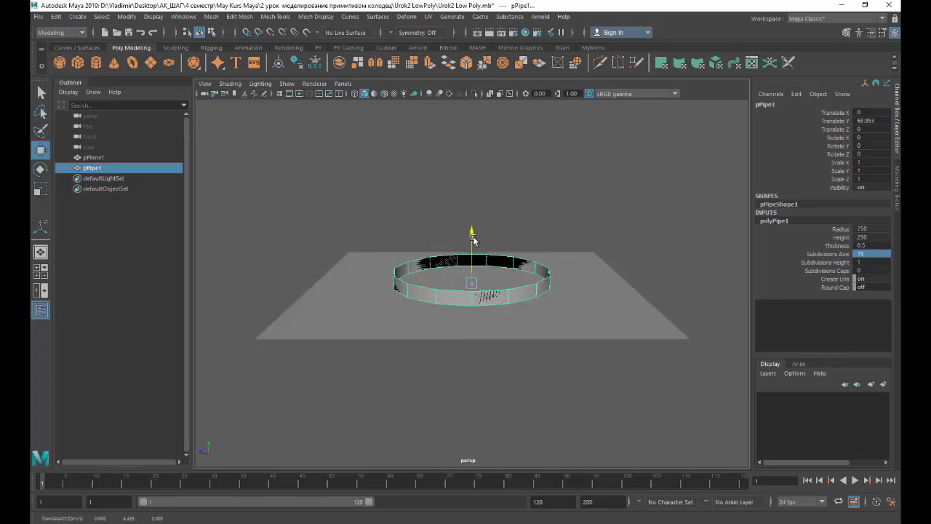
Set the pipe's Thickness to 200.
click(866, 245)
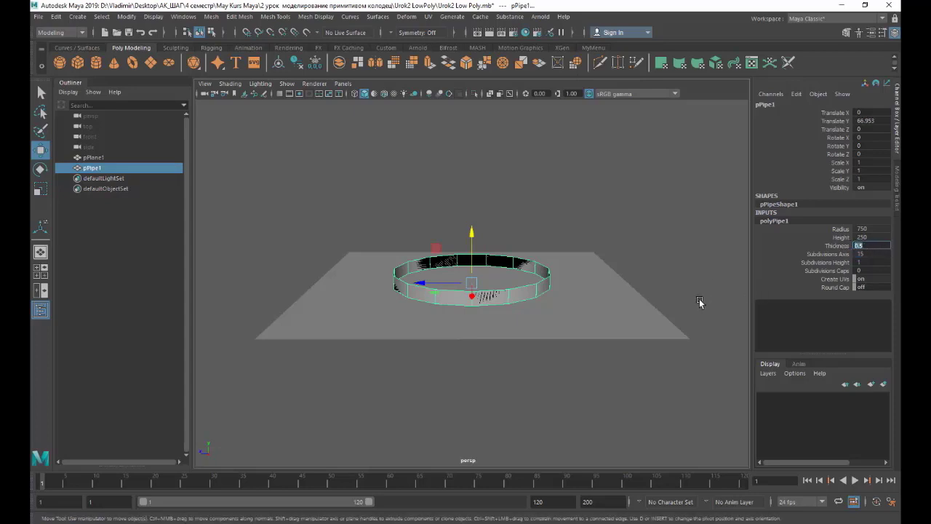
text(200)
key(Return)
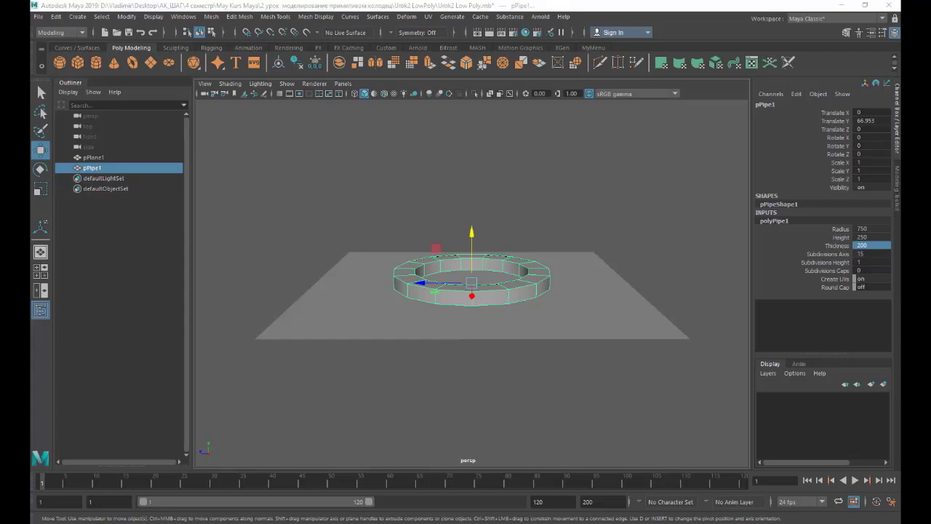
Select all edges of the pipe ring and bevel them with Fraction 0.3.
click(846, 33)
click(823, 120)
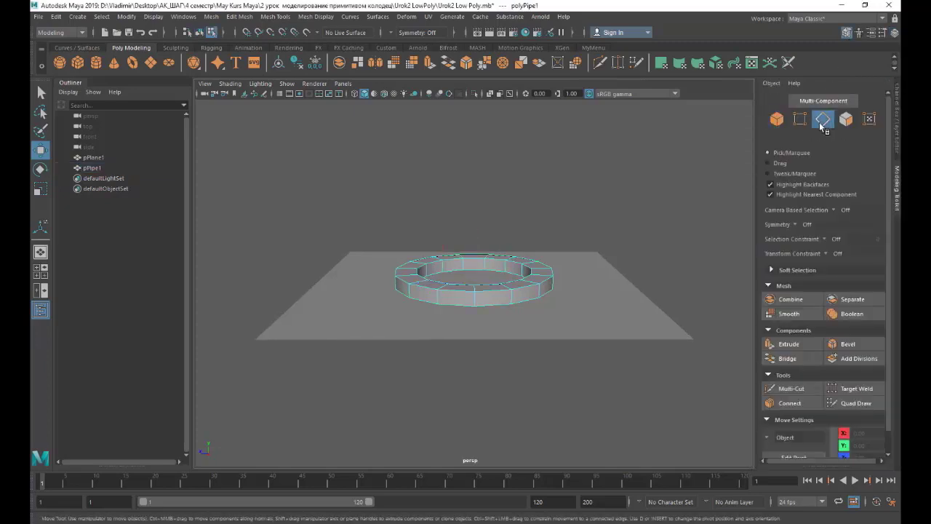
drag(354, 194, 595, 330)
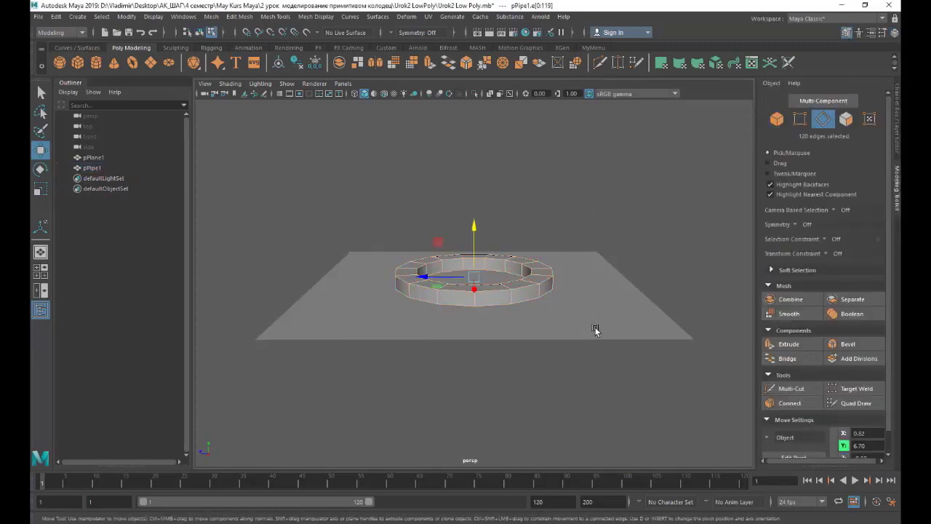
click(864, 344)
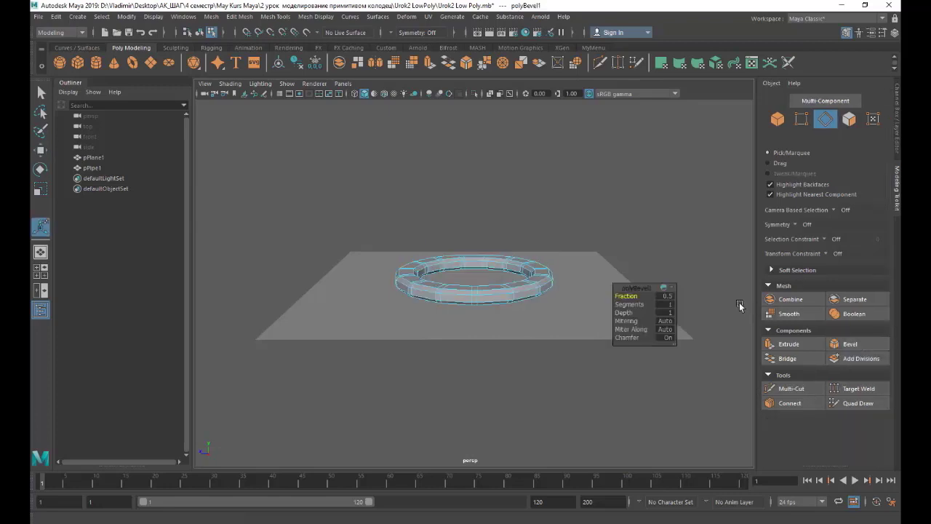
click(665, 296)
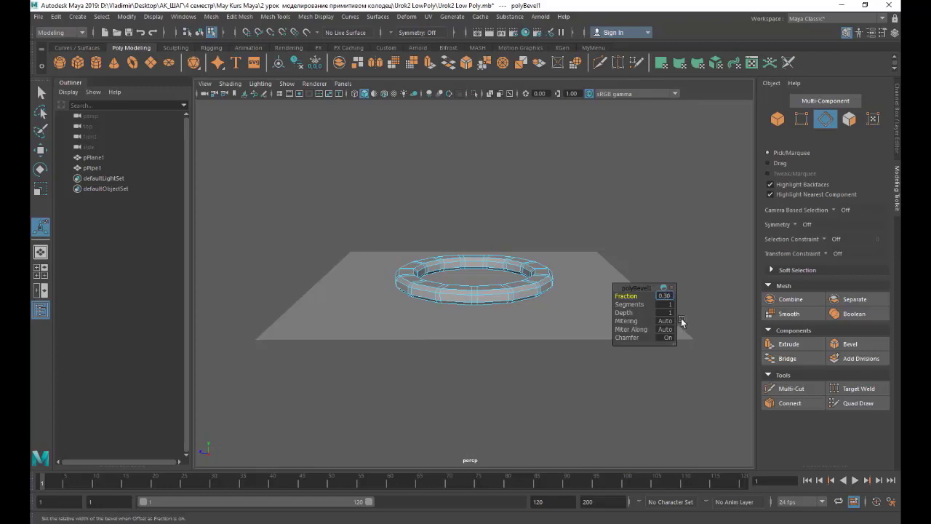
key(Return)
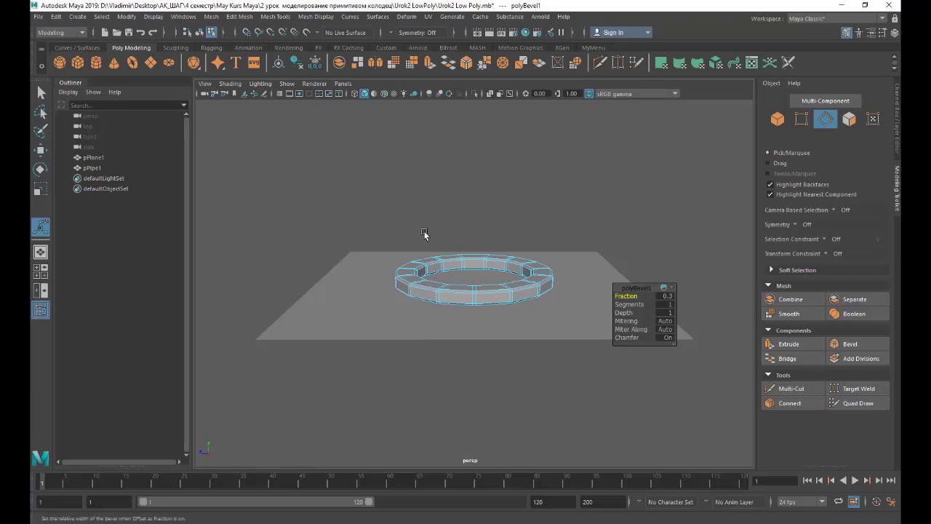
Delete the old HS and SLH shortcuts from the MyMenu shelf.
click(594, 48)
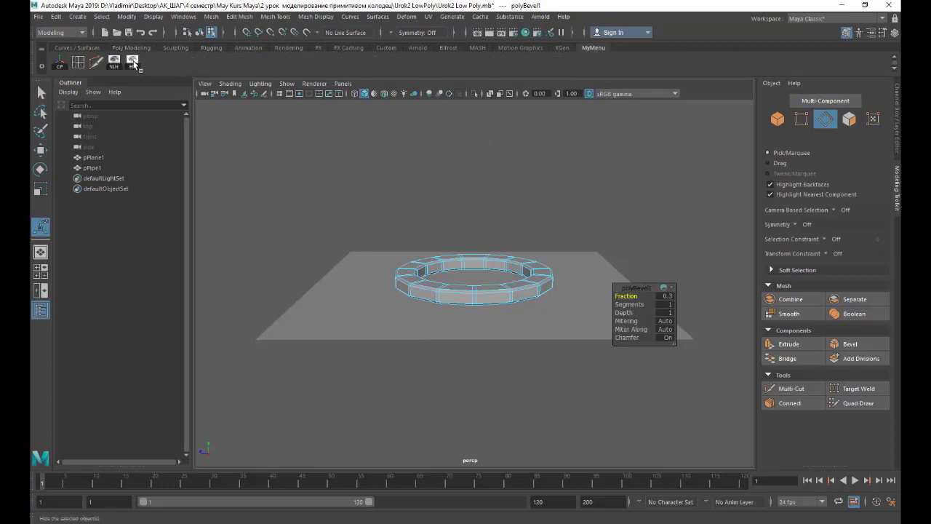
right_click(140, 63)
click(156, 98)
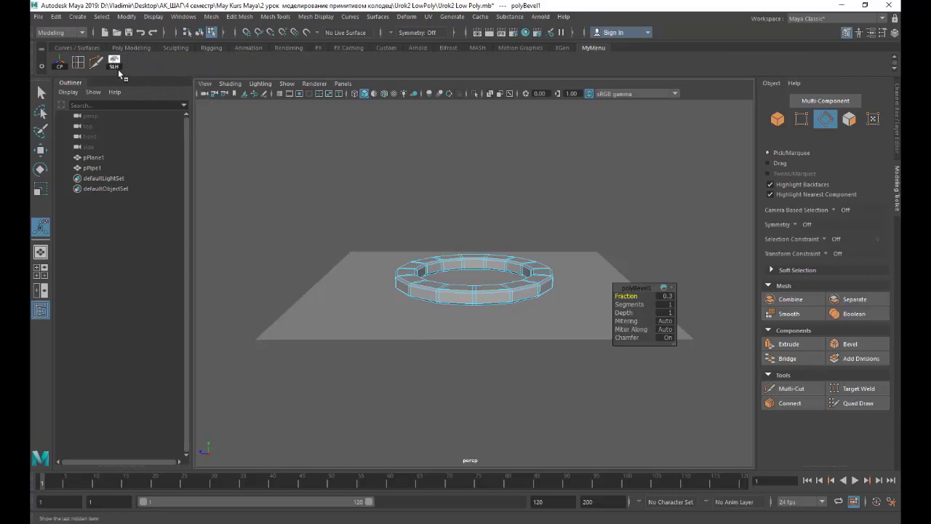
right_click(114, 62)
click(140, 104)
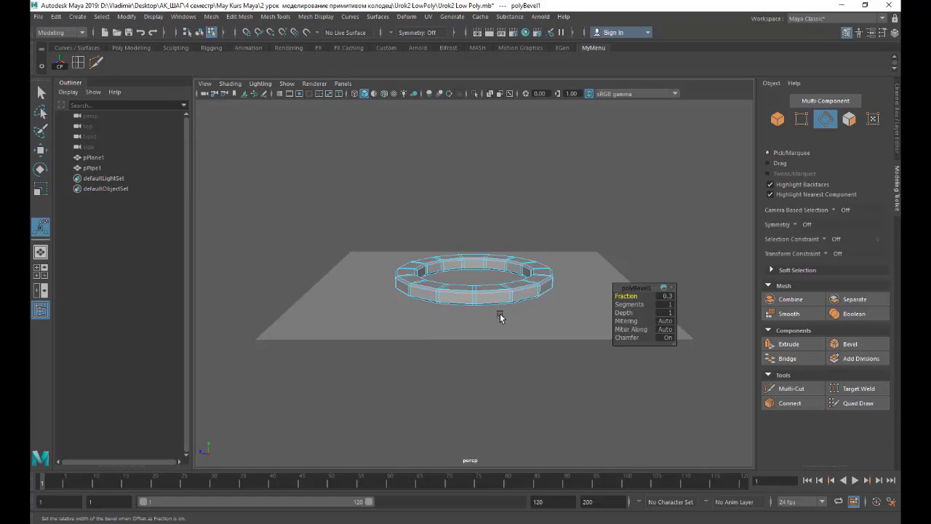
Hide the ground plane with Hide Selection, then bring it back with Show Last Hidden.
click(499, 317)
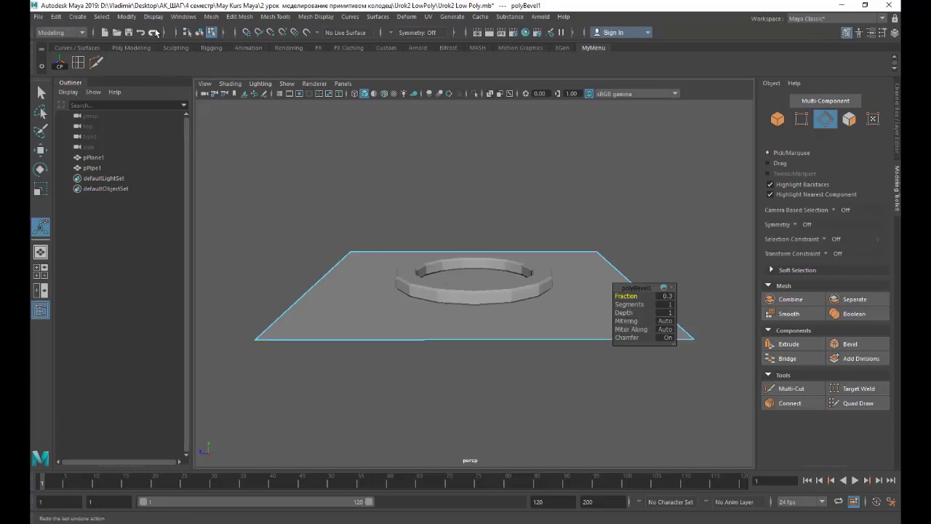
click(153, 16)
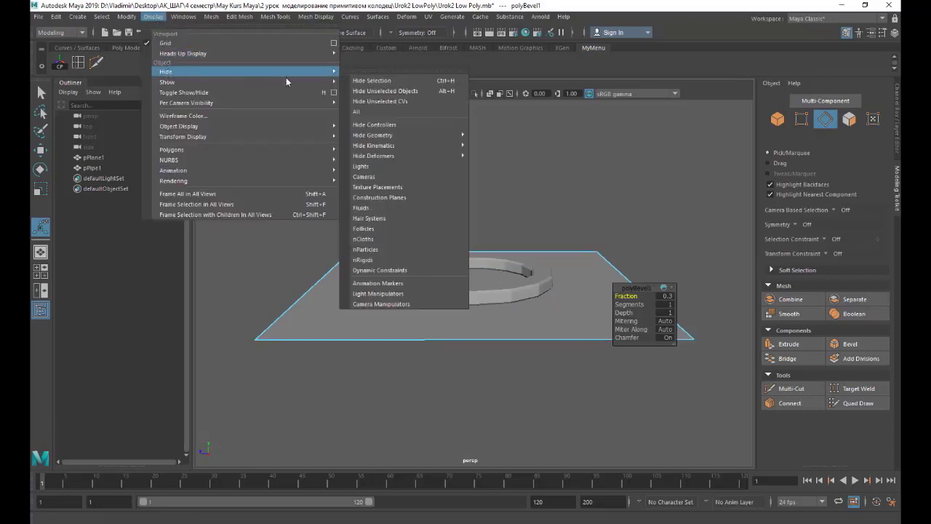
click(369, 77)
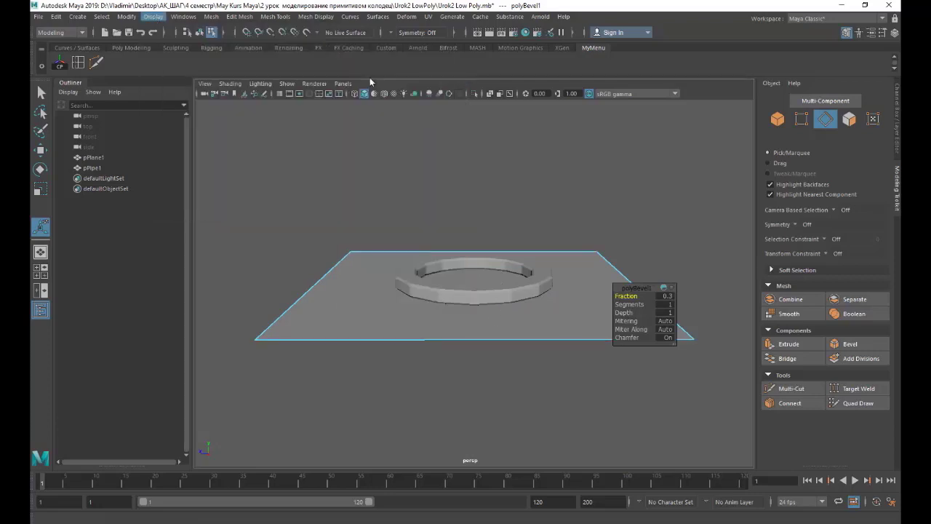
click(152, 17)
mouse_move(167, 81)
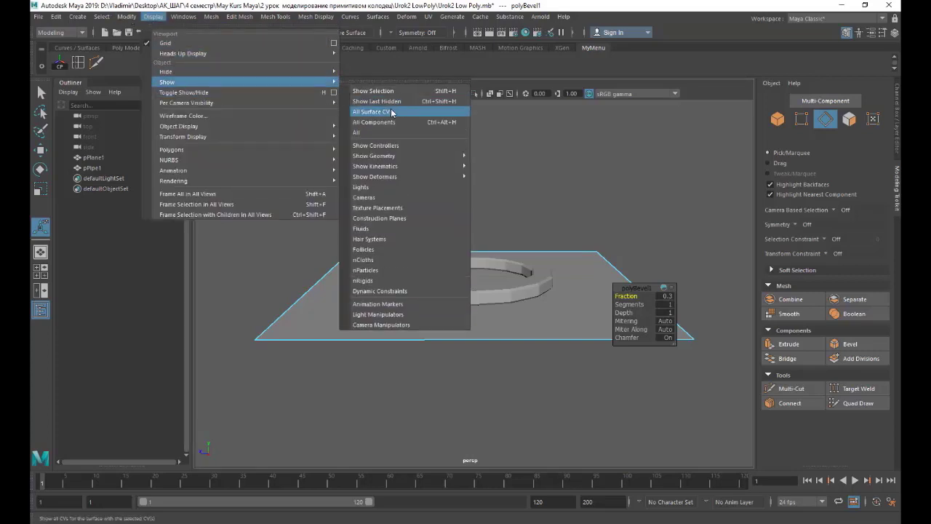
click(389, 105)
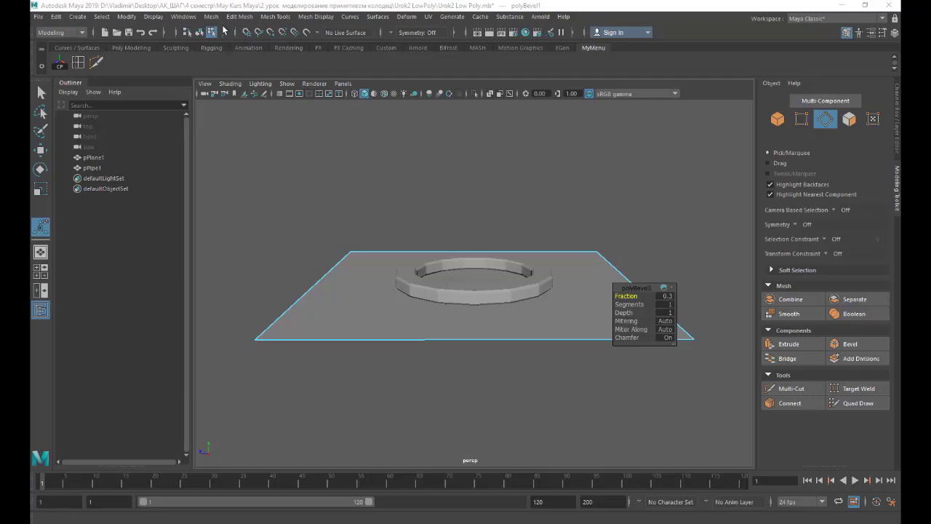
Add Hide Selection and Show Last Hidden shelf shortcuts, then hide the ground plane.
click(151, 18)
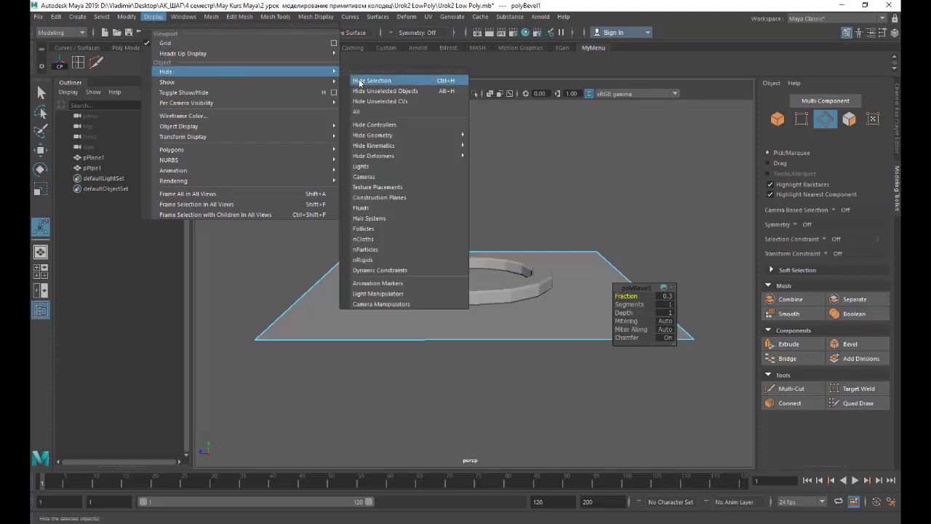
ctrl+shift+click(360, 81)
mouse_move(173, 81)
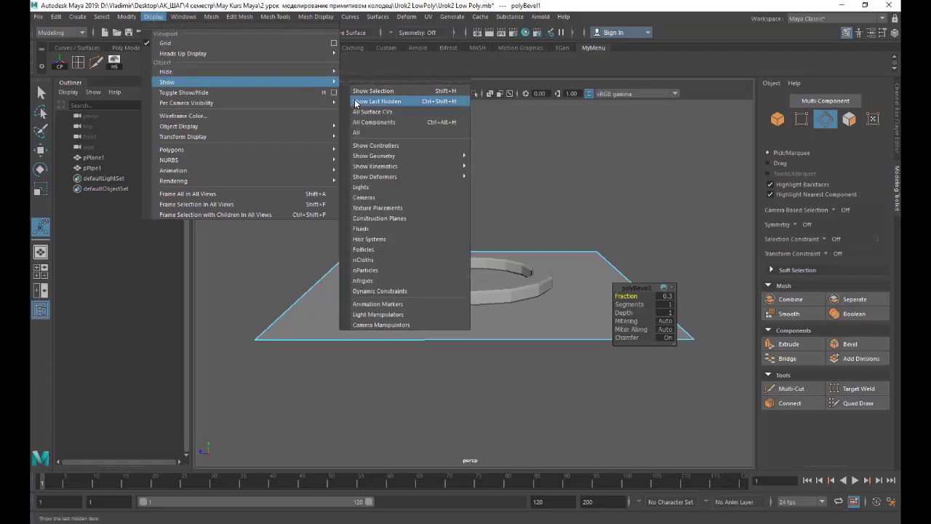
ctrl+shift+click(359, 102)
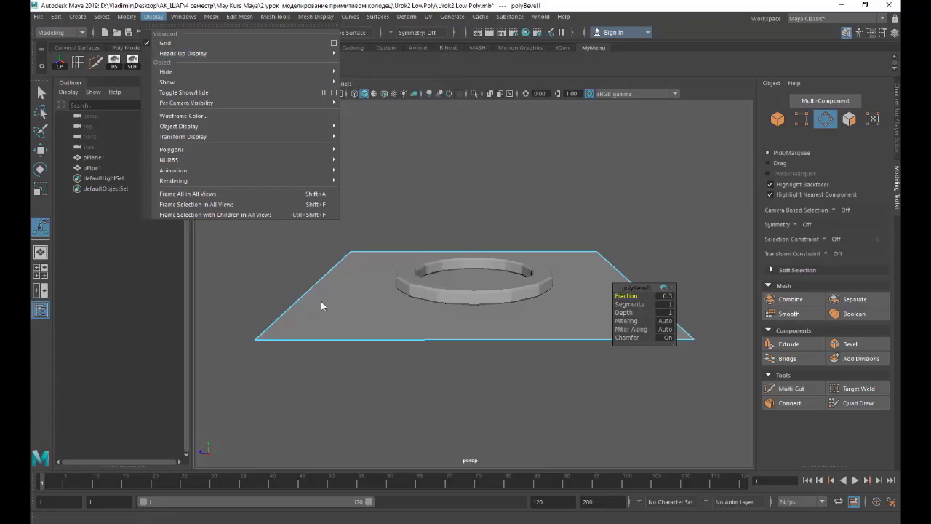
click(321, 302)
click(93, 157)
click(114, 62)
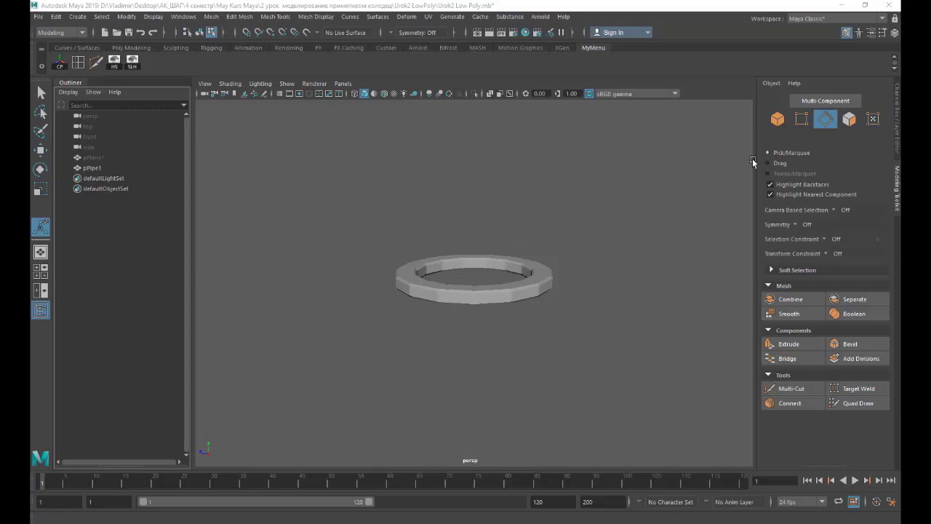
In face mode, frame the ring and select the face loops of the front bricks.
click(849, 118)
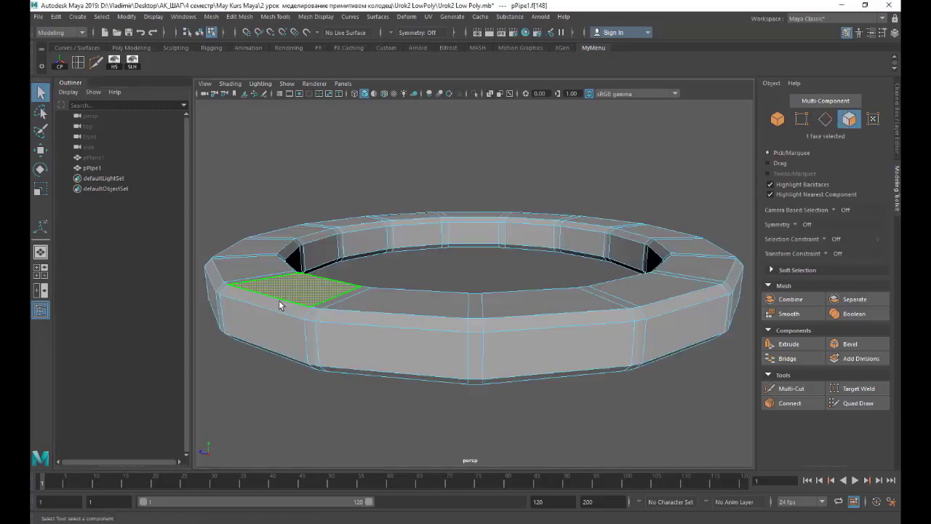
key(f)
click(273, 309)
shift+double_click(272, 310)
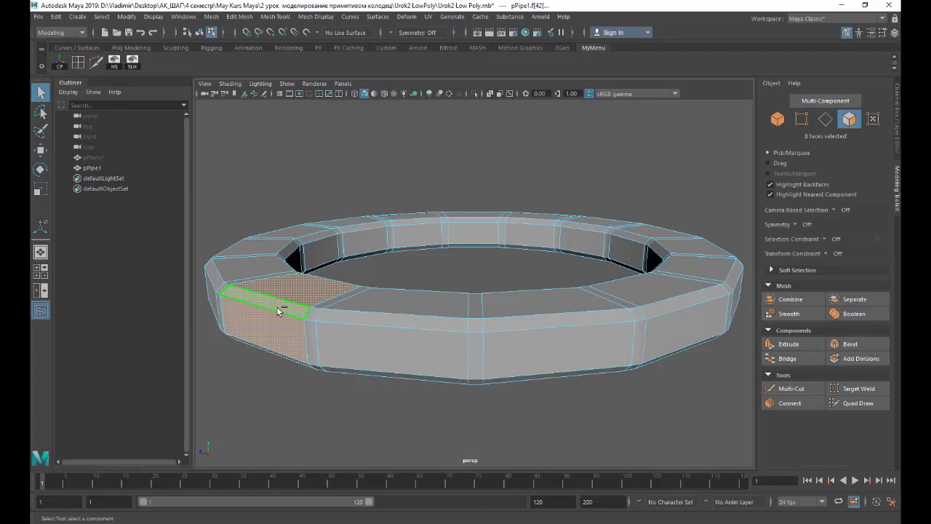
shift+double_click(415, 314)
shift+click(533, 309)
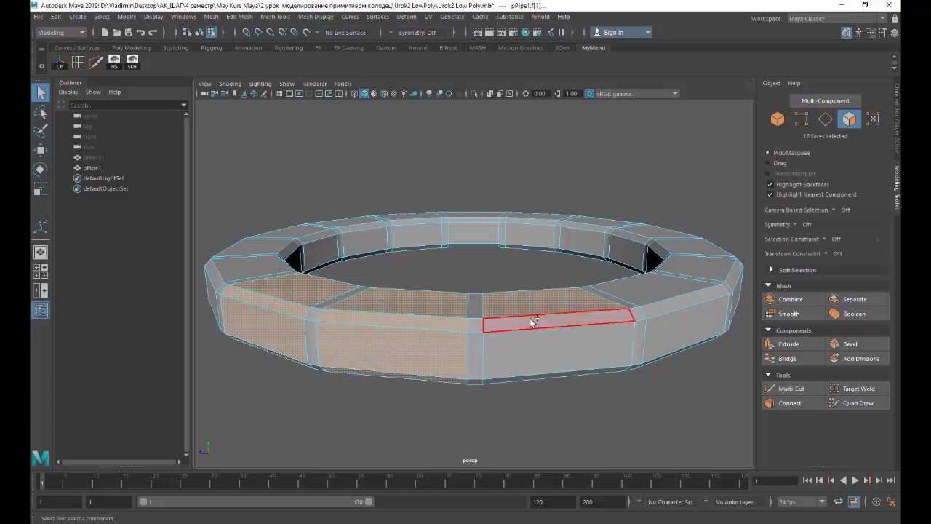
shift+double_click(692, 269)
Orbit around the ring and add the remaining bricks' face loops until 120 faces are selected.
alt+drag(713, 200, 593, 203)
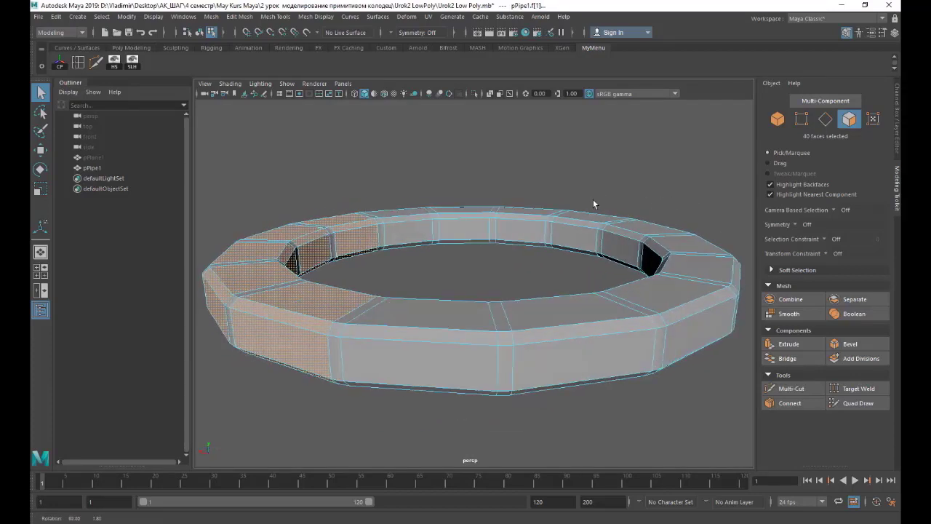
shift+double_click(420, 311)
shift+double_click(553, 314)
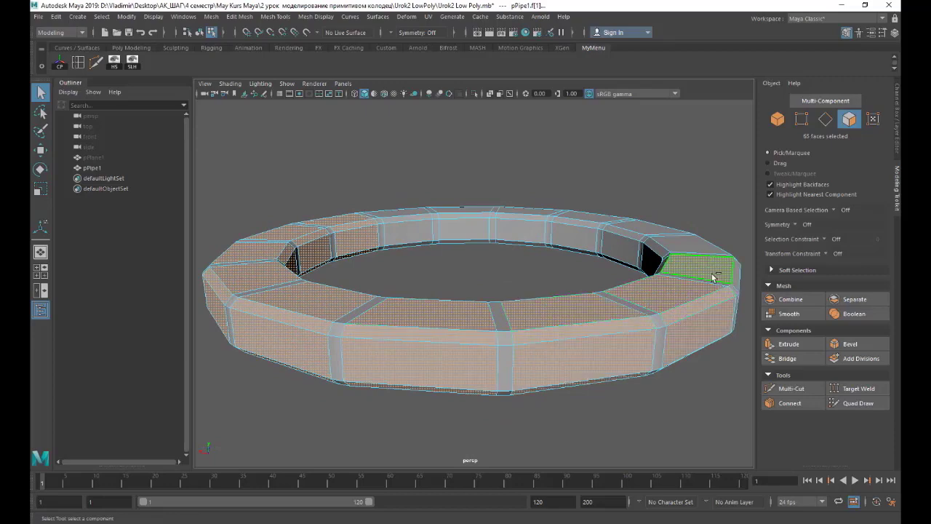
shift+double_click(736, 270)
alt+drag(737, 271, 364, 250)
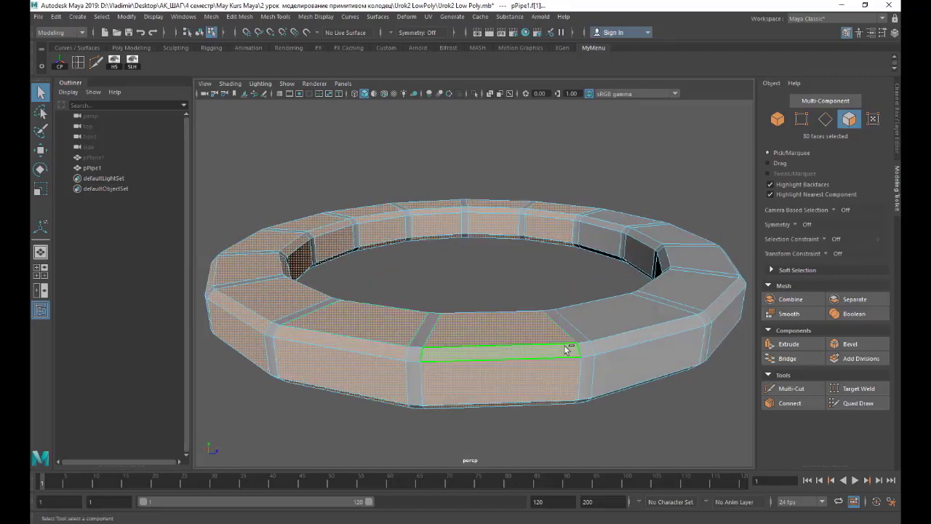
shift+double_click(692, 298)
alt+drag(692, 298, 384, 371)
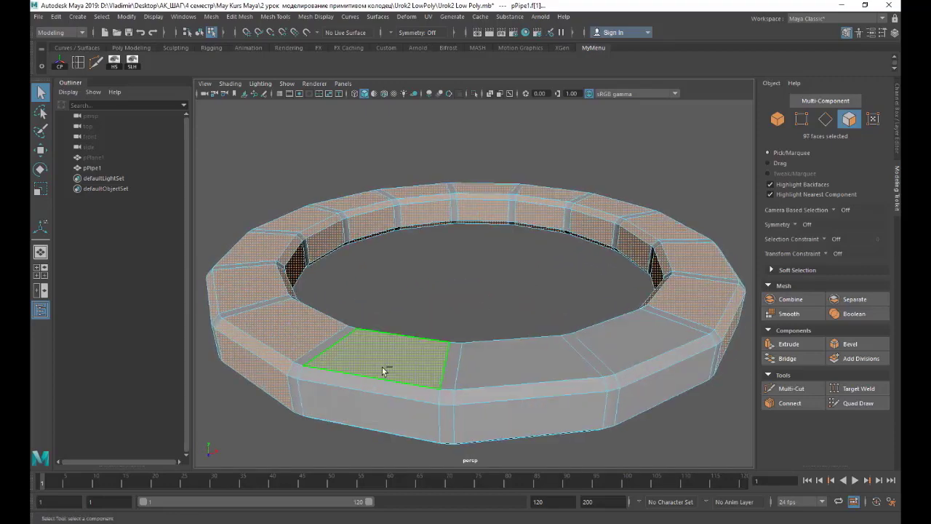
shift+double_click(509, 395)
scroll(557, 356, down, 3)
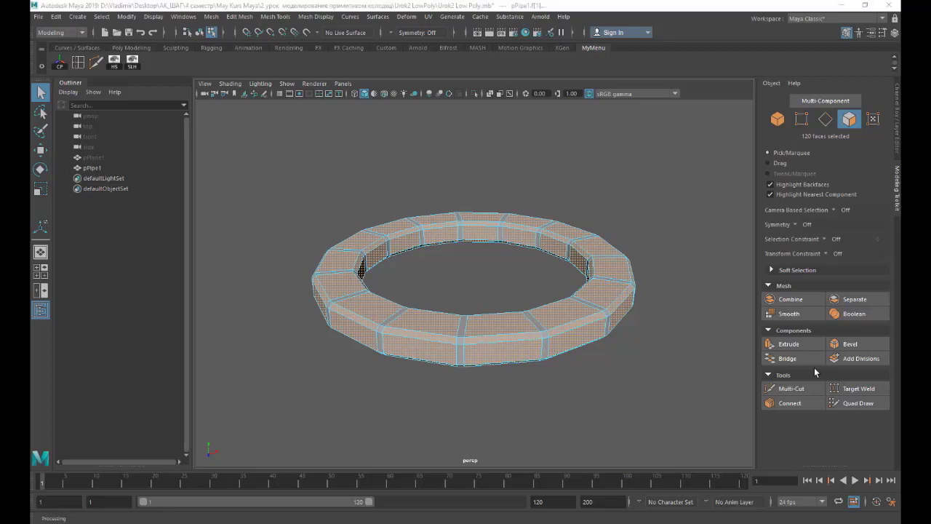
Extrude the 120 selected brick faces with a Thickness of 3.
click(790, 345)
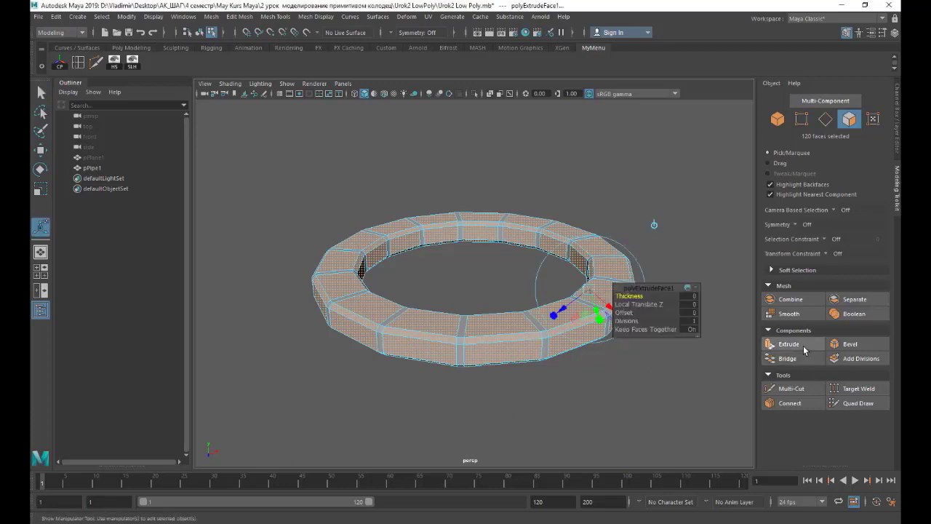
click(692, 296)
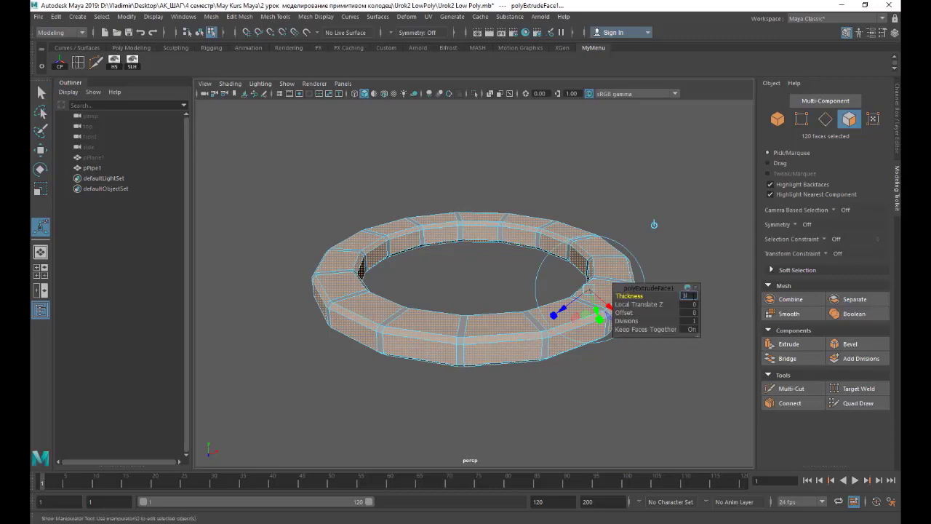
key(Return)
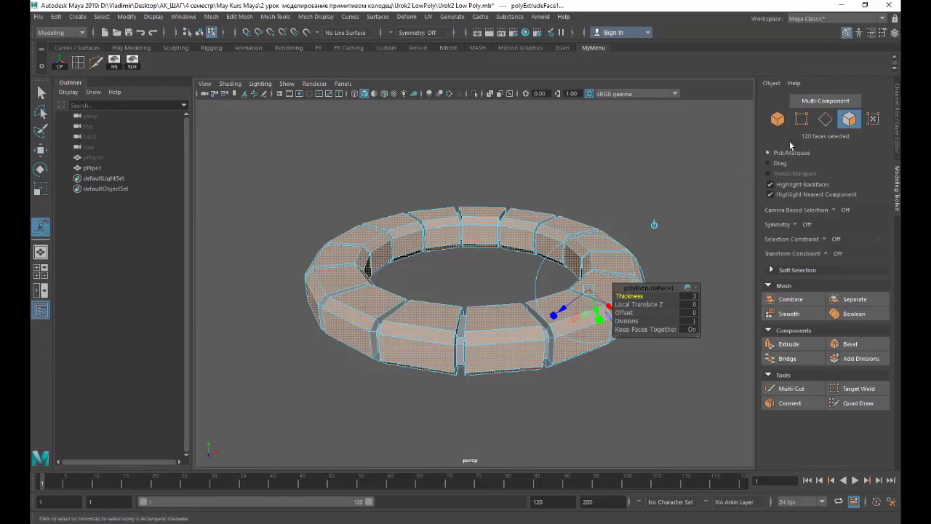
In vertex mode and the front camera, marquee-select the 240 vertices along the ring's bottom.
click(801, 118)
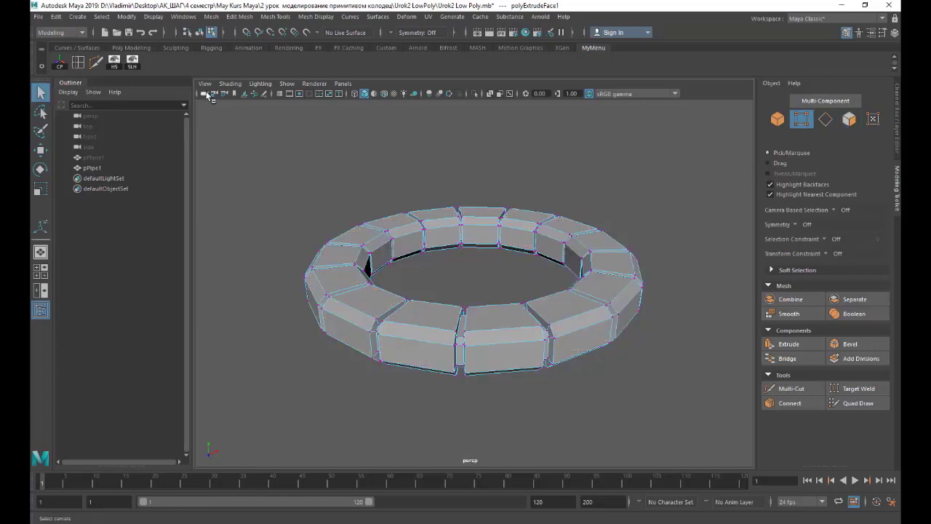
click(205, 95)
click(235, 113)
drag(250, 266, 726, 345)
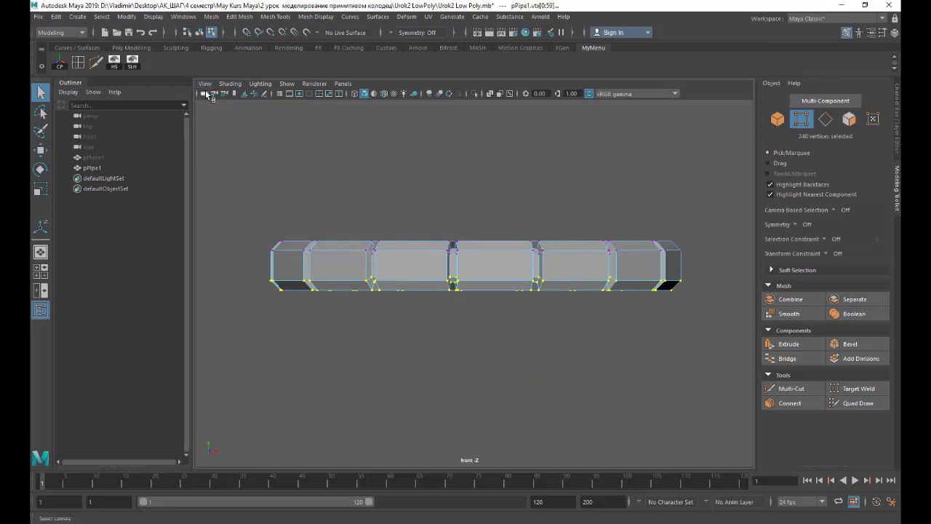
Back in the perspective view, scale the bottom vertices slightly inward.
click(205, 94)
click(226, 107)
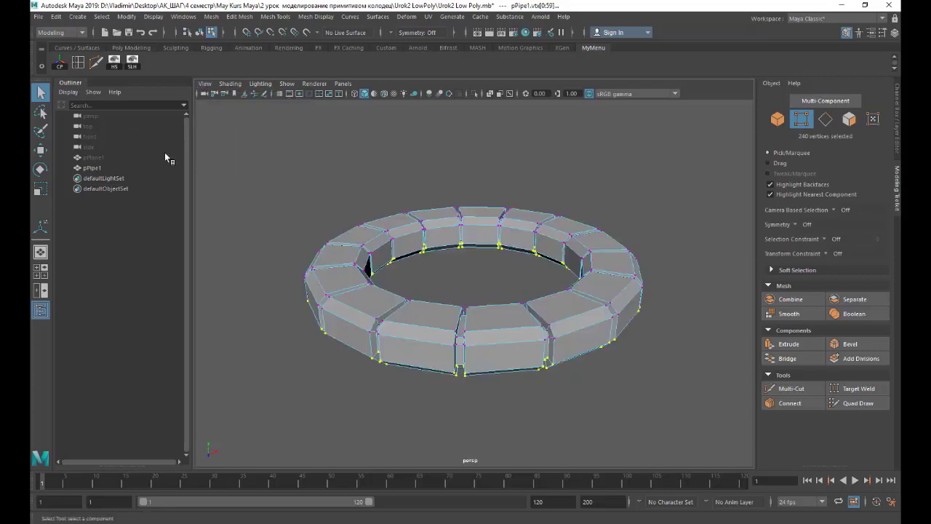
click(41, 188)
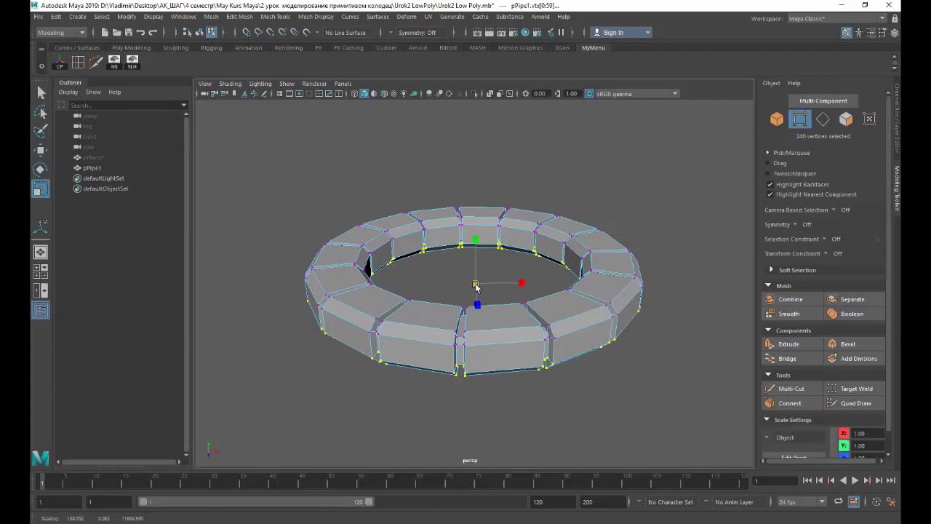
drag(477, 286, 471, 287)
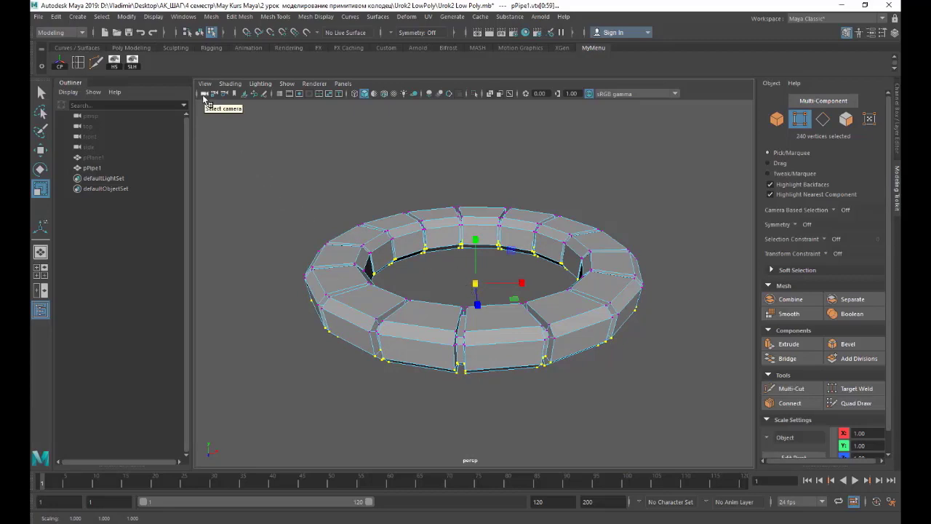
In front view, lower the brick ring's pivot to its bottom edge, then return to object mode.
click(205, 97)
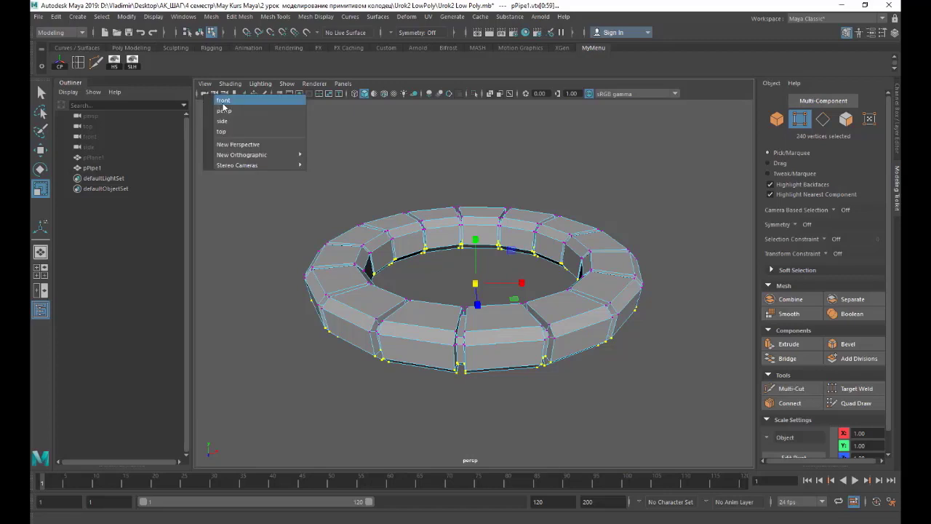
click(223, 101)
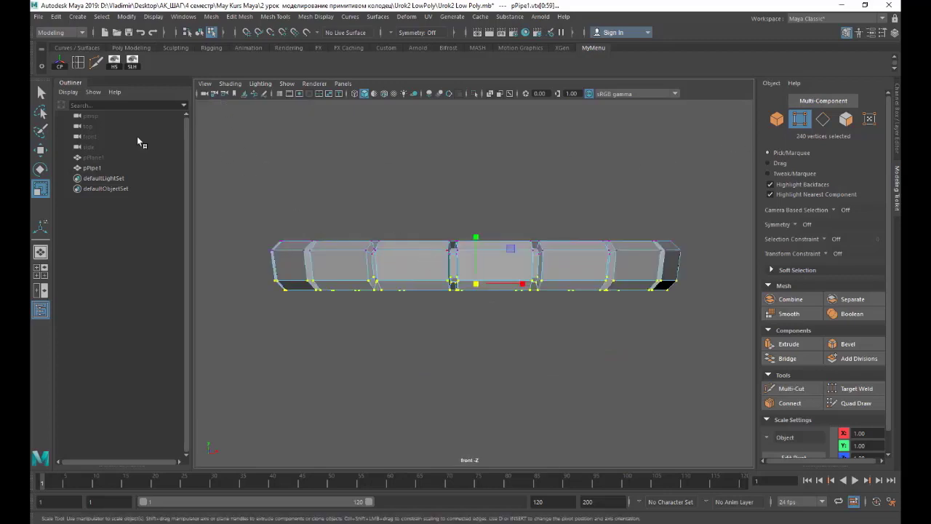
click(41, 150)
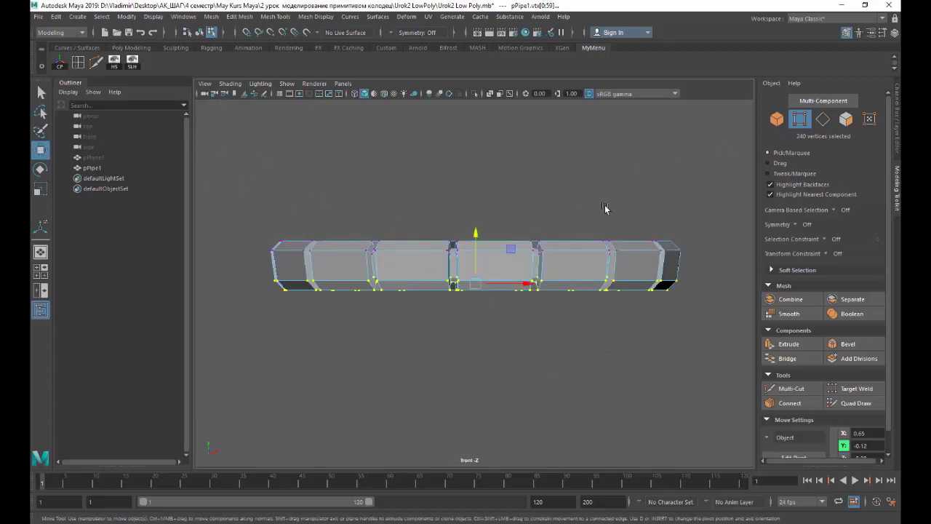
key(d)
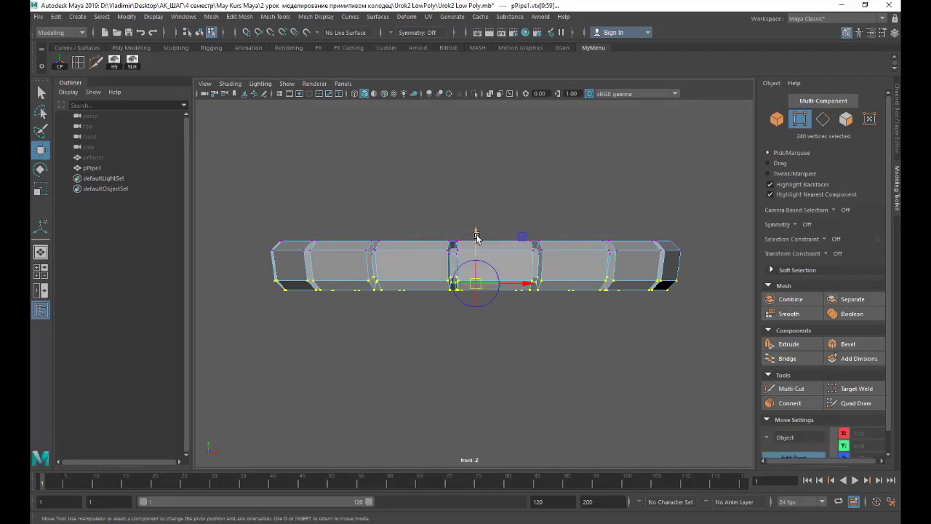
drag(476, 238, 476, 242)
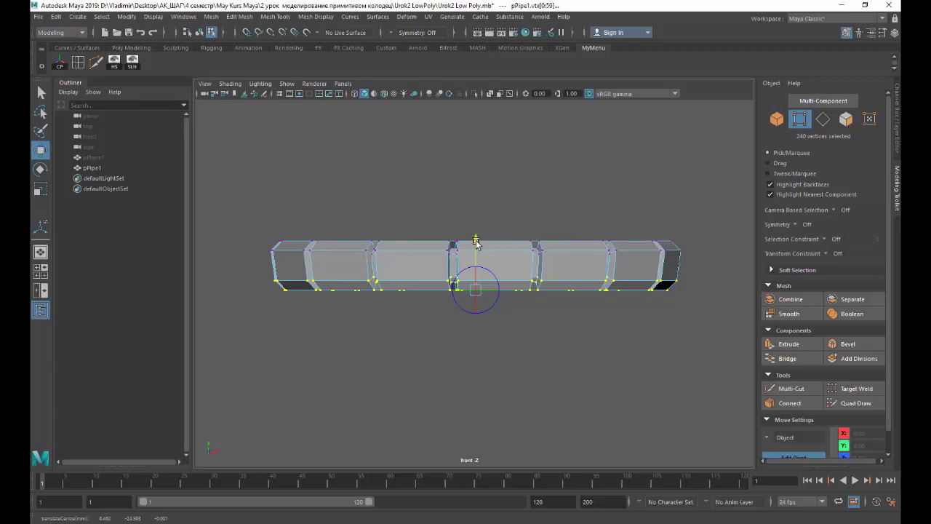
key(d)
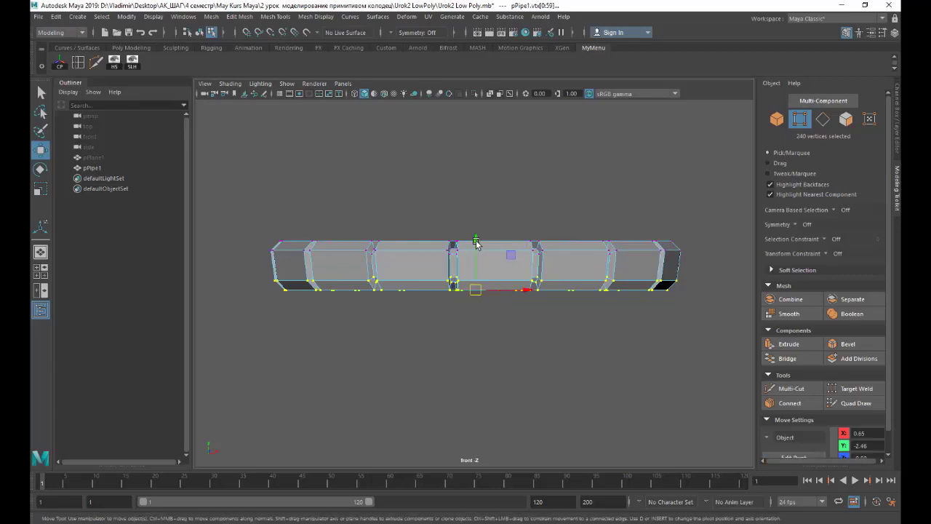
key(F8)
key(f)
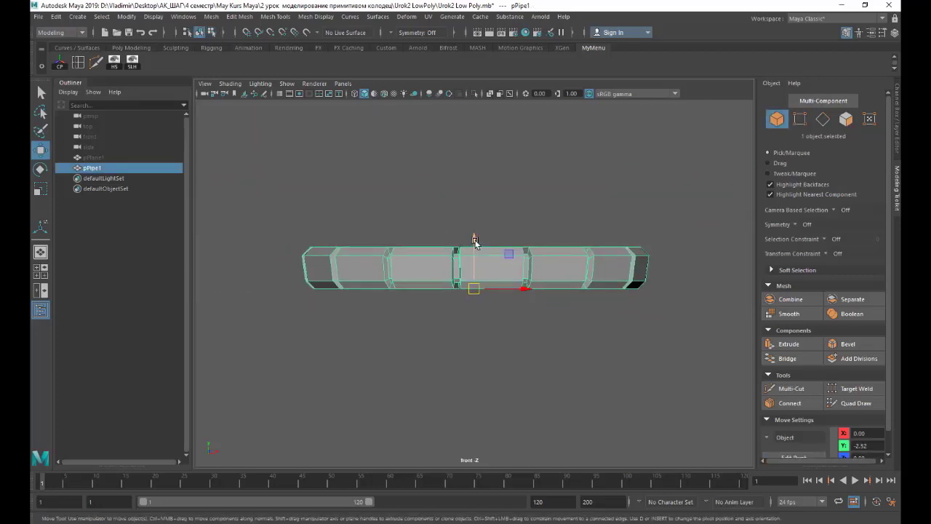
Clone the brick ring upward and rotate the copy in Y to stagger its bricks.
shift+drag(475, 240, 476, 210)
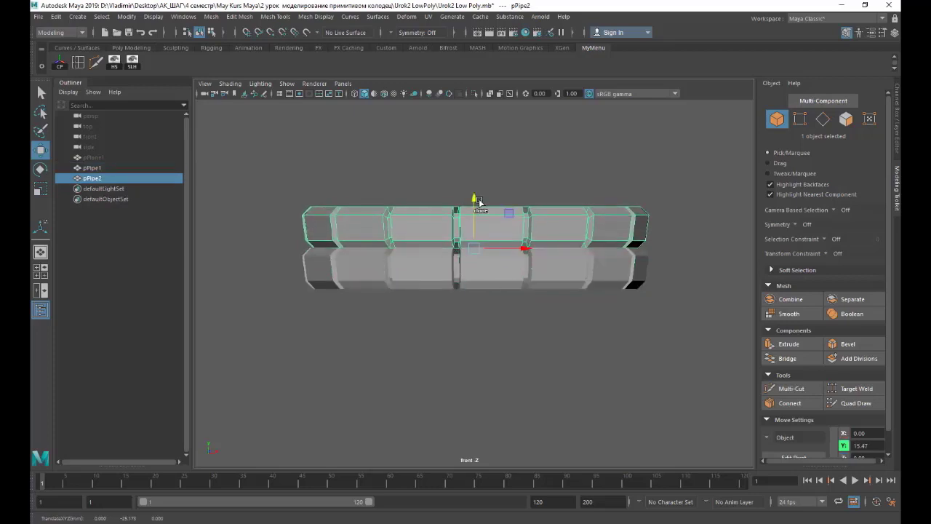
key(e)
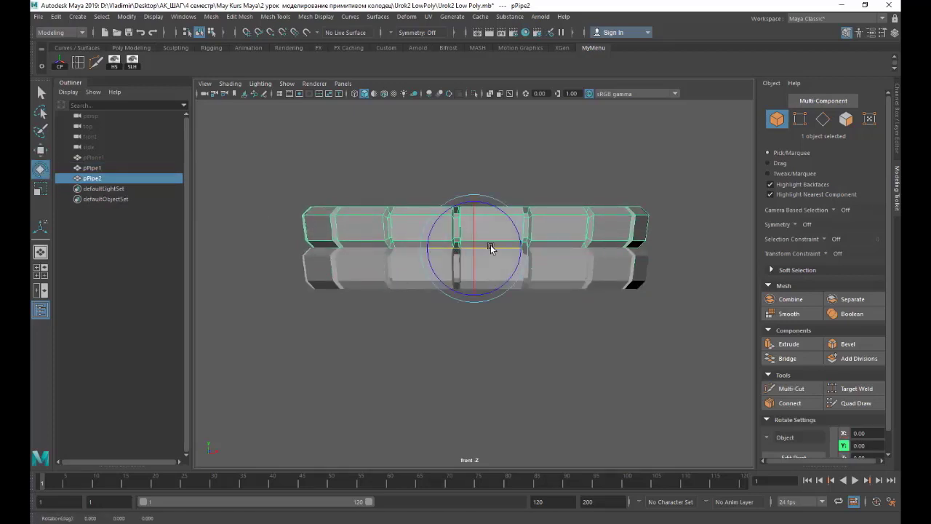
drag(490, 247, 500, 248)
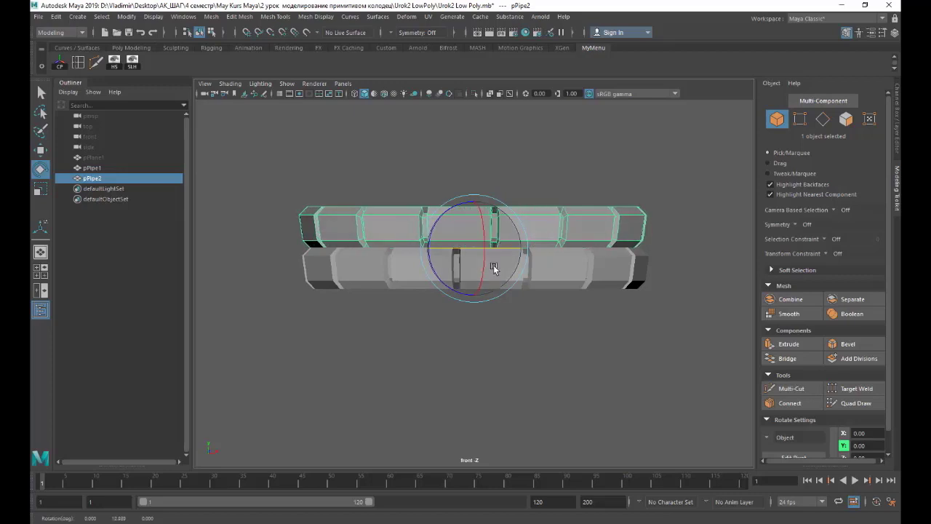
Clone a third ring onto the top of the stack and return to the persp camera.
click(493, 270)
key(w)
middle_drag(493, 262, 475, 170)
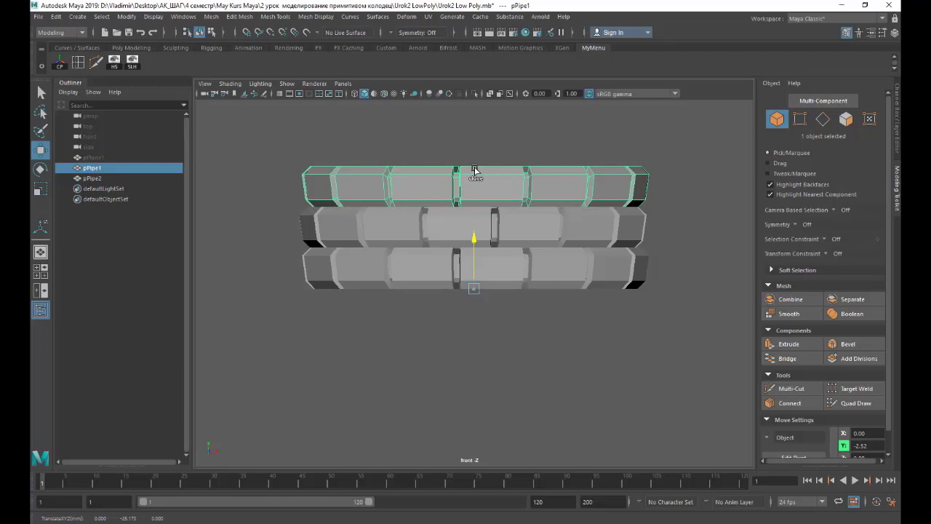
key(ctrl+d)
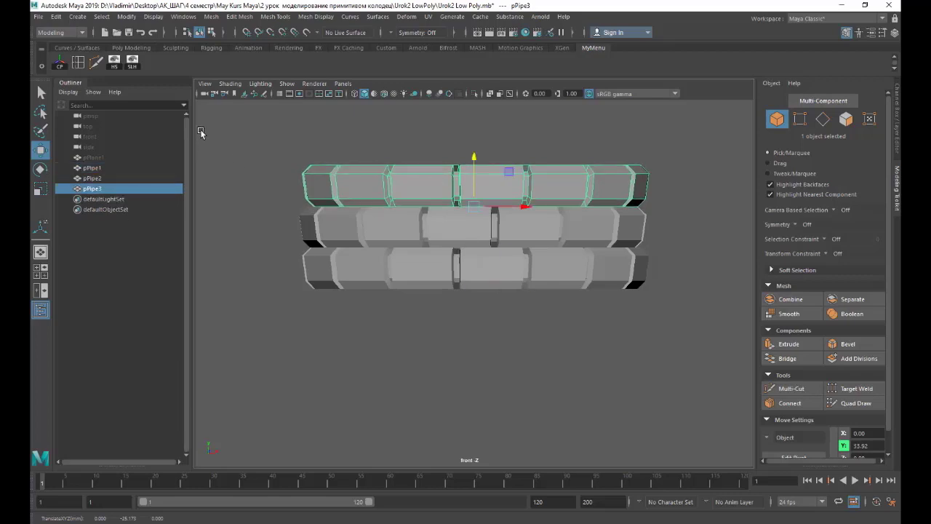
click(207, 95)
click(224, 110)
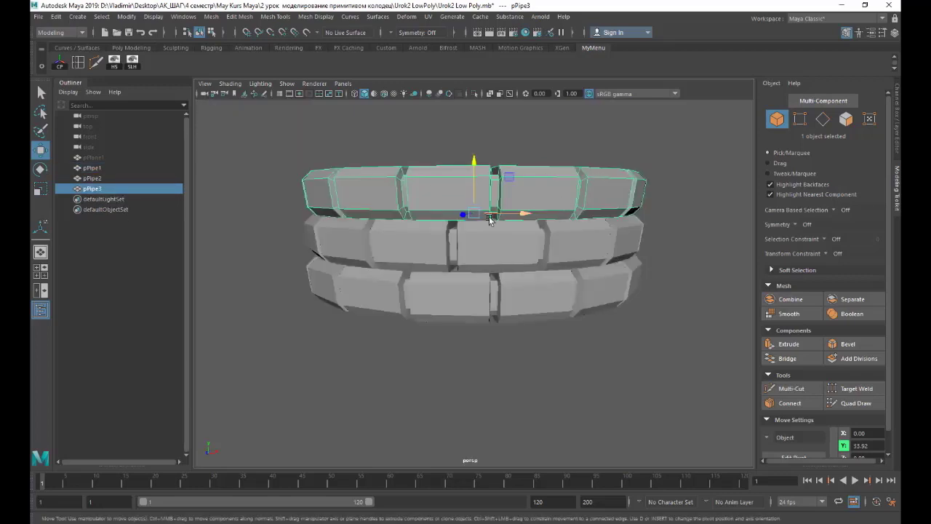
Enlarge the middle ring and the top ring to 1.05, then add a ground plane under the well.
mouse_move(626, 209)
alt+mouse_down()
mouse_move(604, 219)
mouse_move(607, 227)
mouse_move(647, 194)
mouse_move(585, 237)
alt+mouse_up()
click(525, 257)
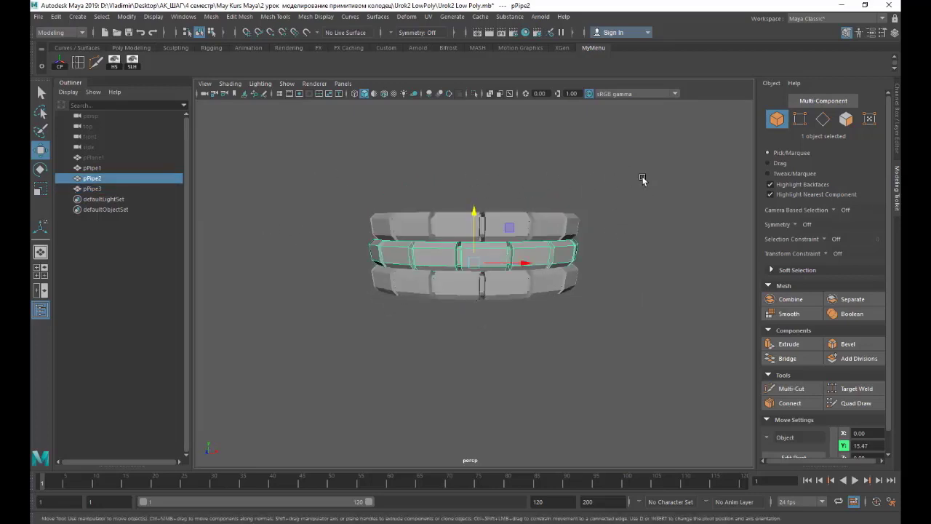
mouse_move(642, 180)
alt+mouse_down()
mouse_move(629, 202)
mouse_move(630, 193)
alt+mouse_up()
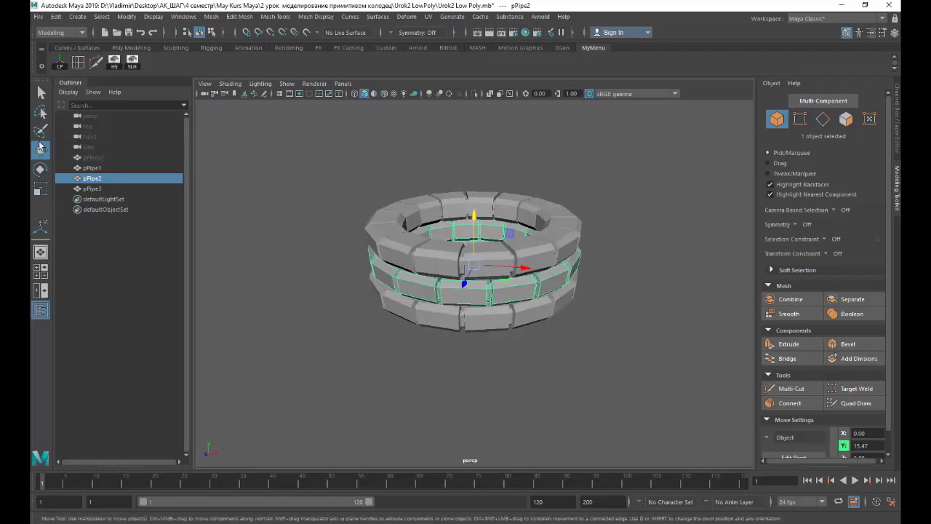
click(41, 189)
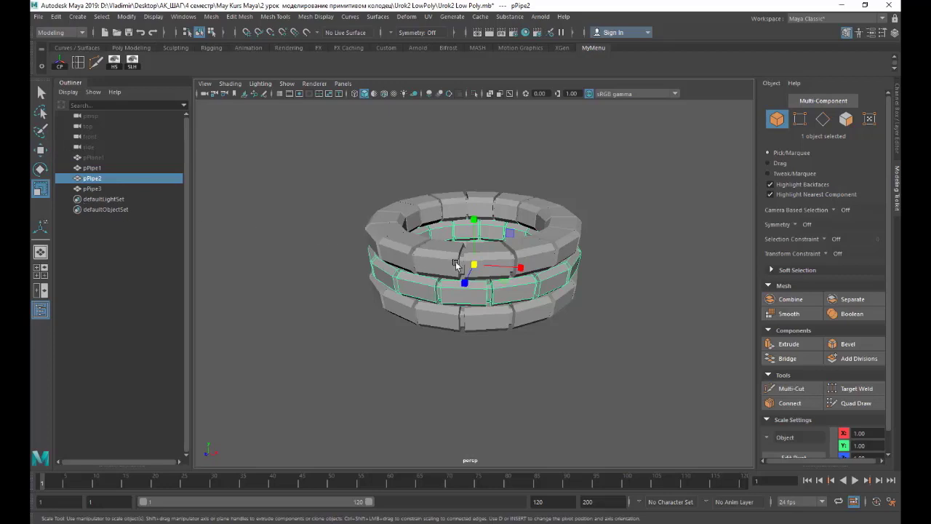
drag(473, 266, 475, 269)
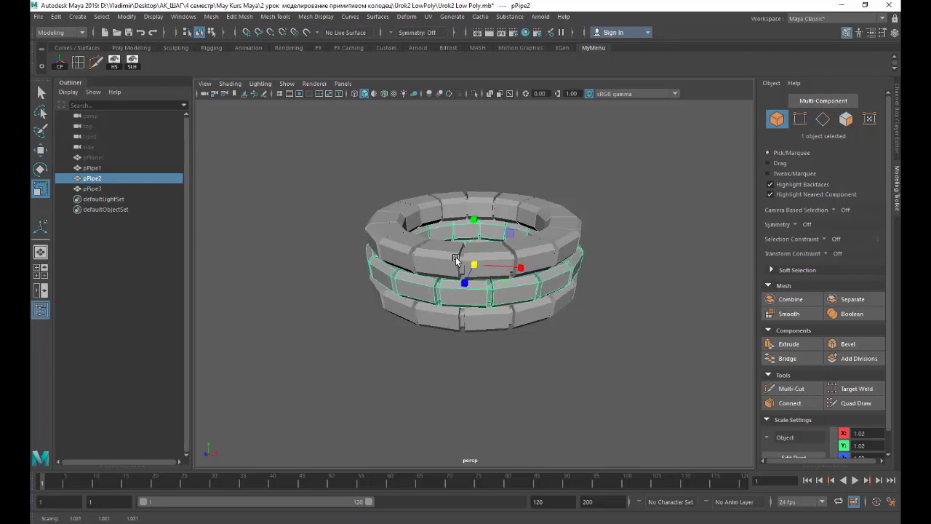
click(458, 260)
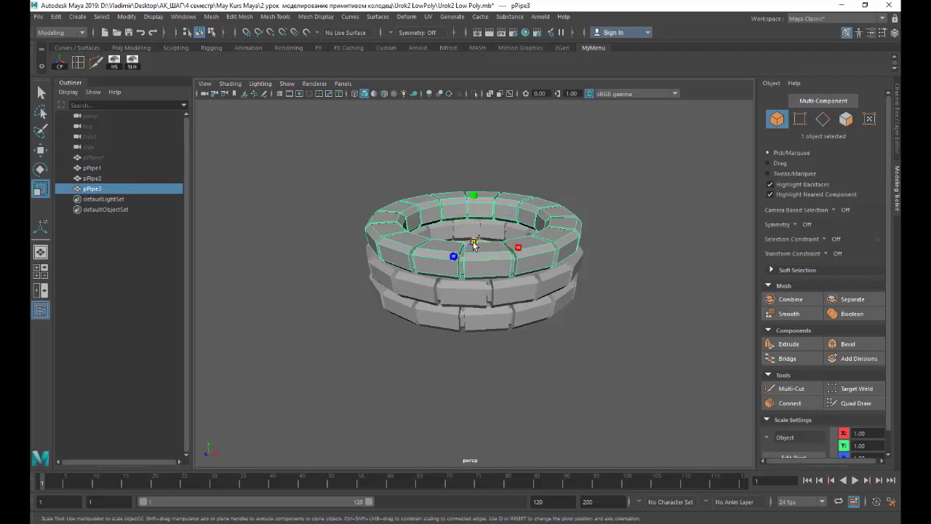
drag(474, 241, 484, 246)
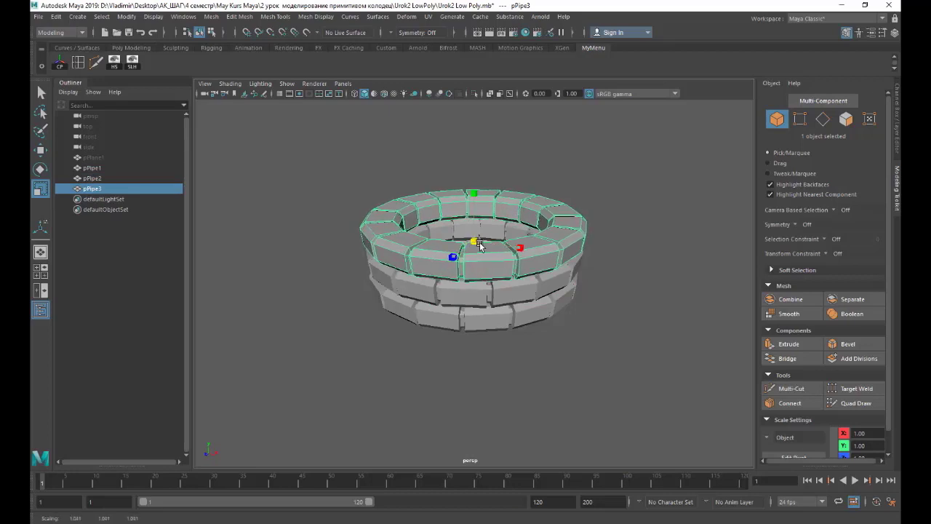
mouse_move(619, 320)
alt+mouse_down()
mouse_move(636, 304)
mouse_move(717, 316)
mouse_move(600, 316)
alt+mouse_up()
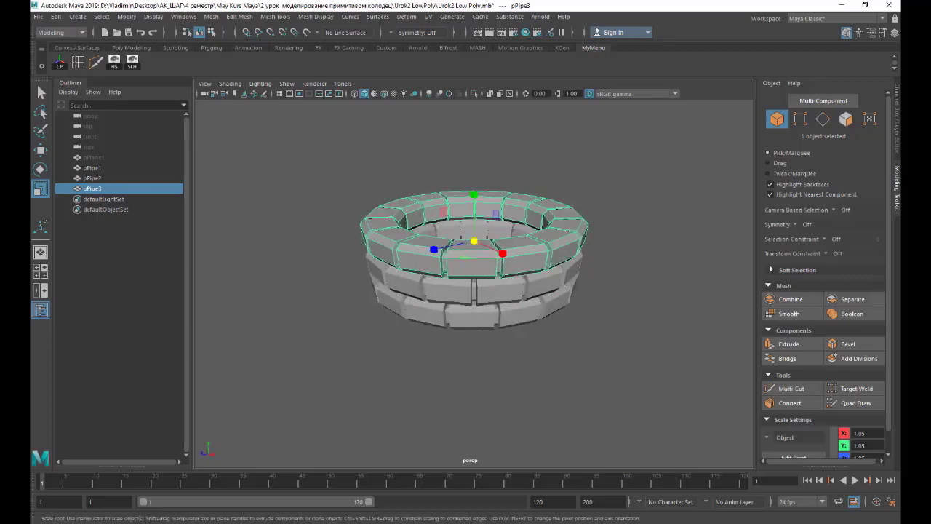
click(131, 63)
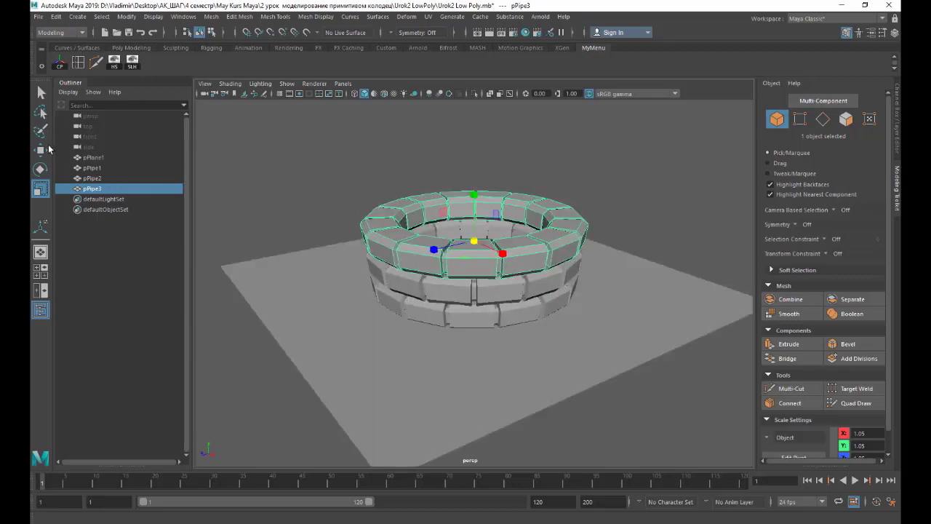
Create a polygon cube from the Poly Modeling shelf and raise it out of the well.
click(132, 58)
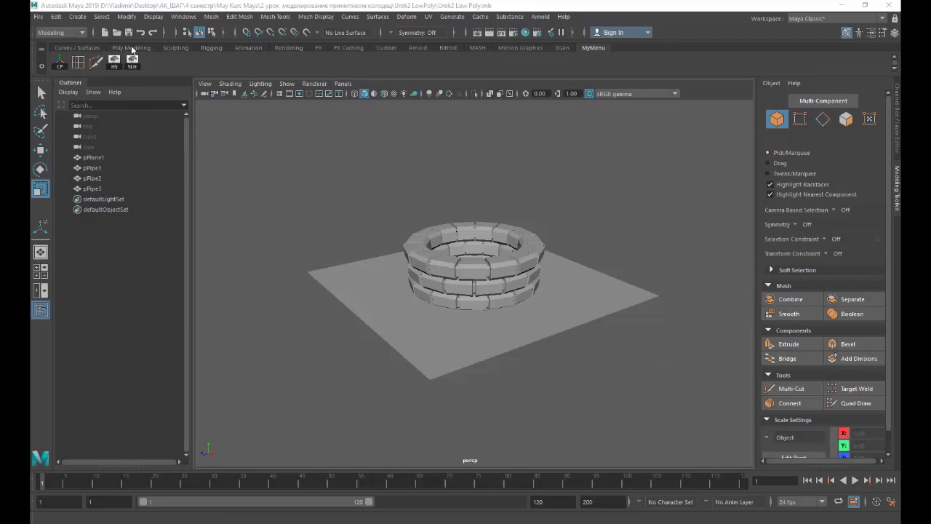
click(132, 48)
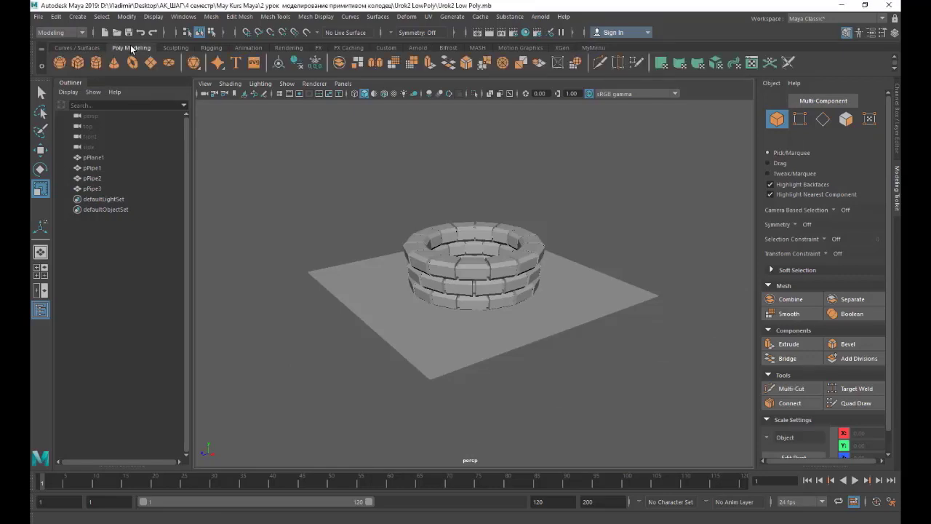
click(77, 63)
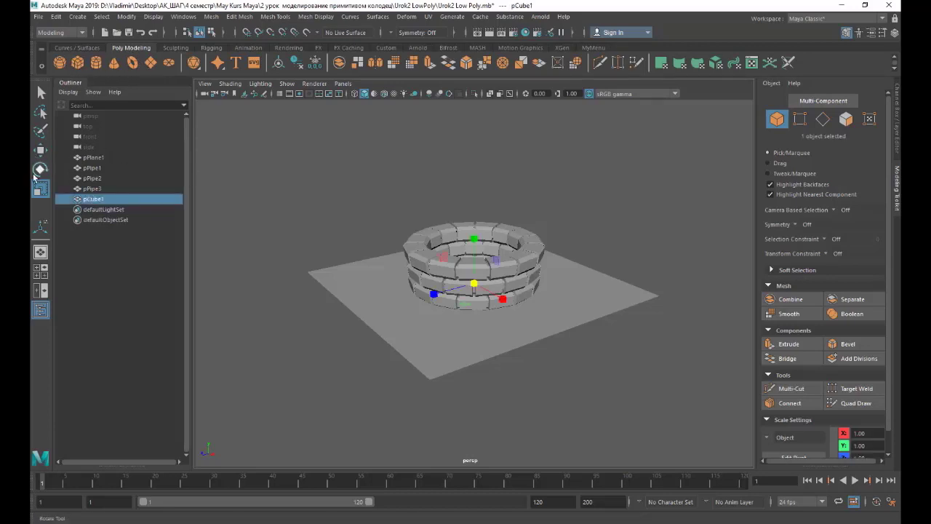
click(40, 148)
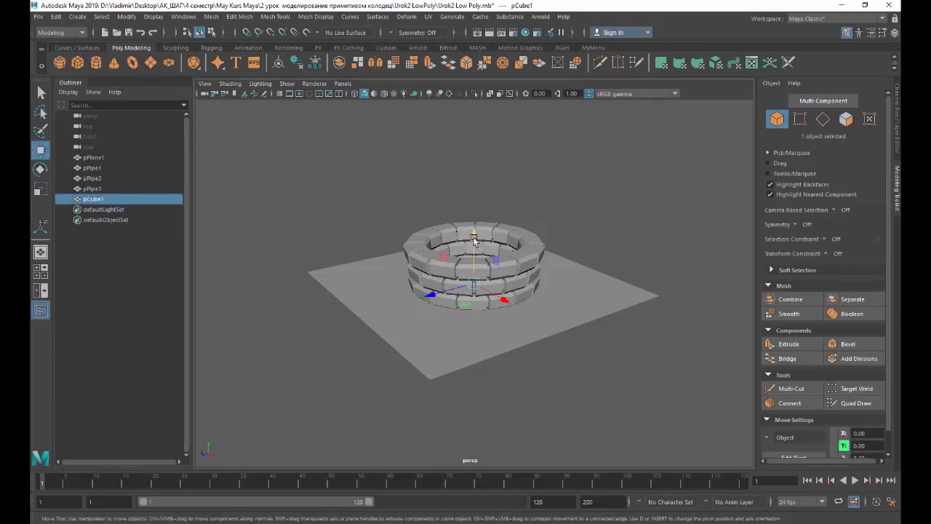
drag(474, 240, 475, 176)
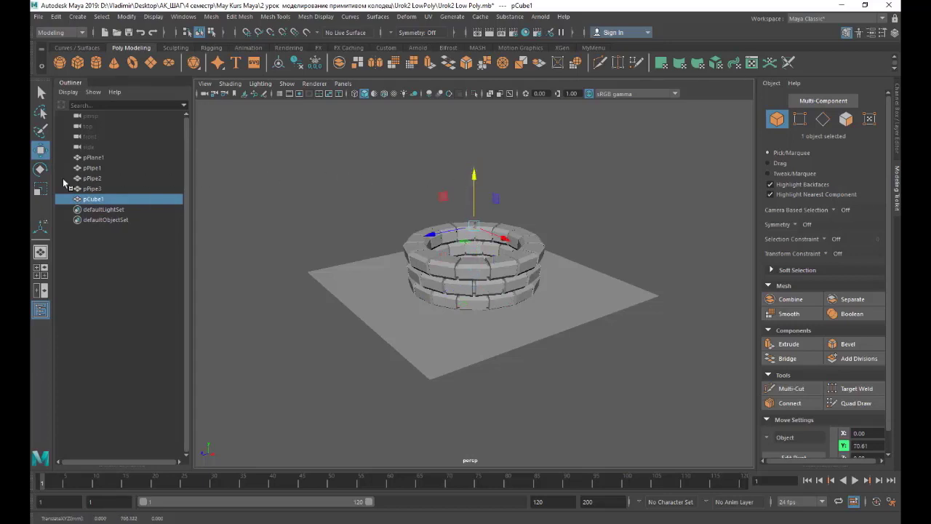
Scale the cube up uniformly and lower it beside the well wall.
click(41, 188)
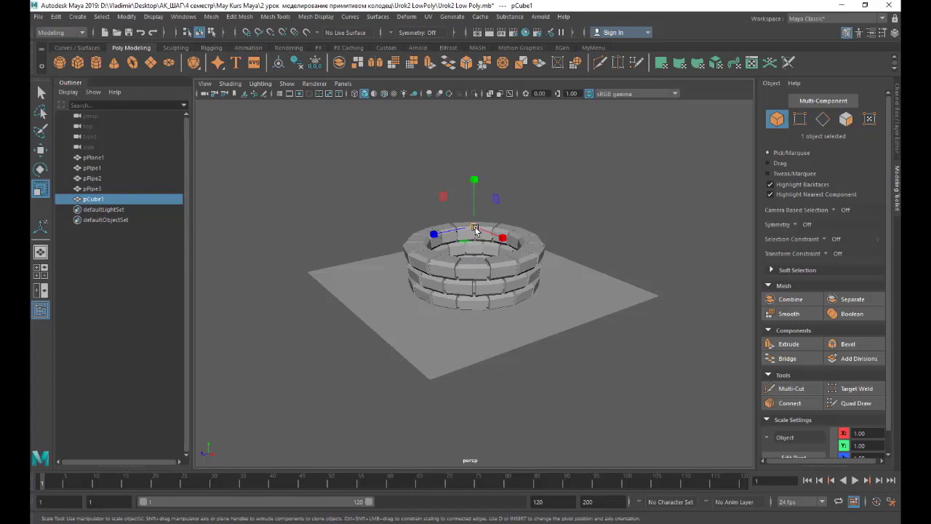
mouse_move(475, 230)
mouse_down()
mouse_move(520, 229)
mouse_move(486, 242)
mouse_move(368, 250)
mouse_up()
key(w)
scroll(300, 166, up, 5)
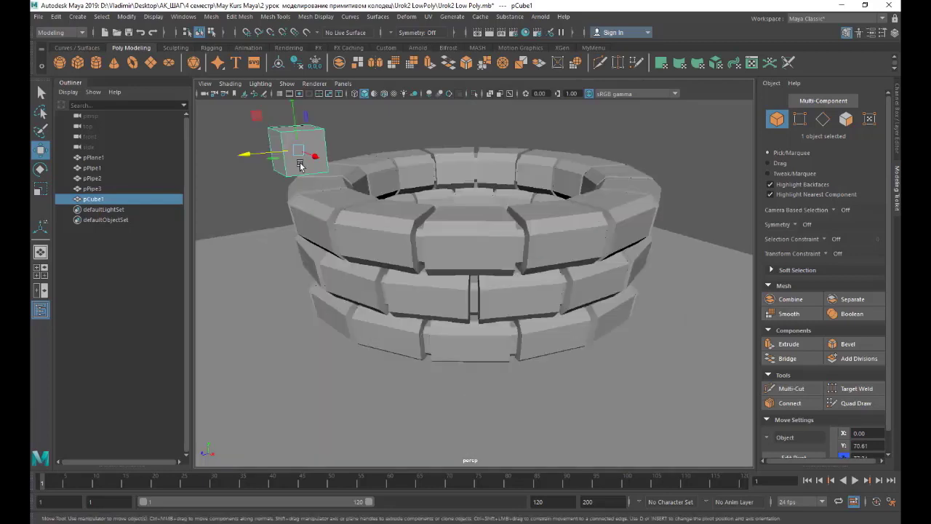
drag(301, 166, 279, 188)
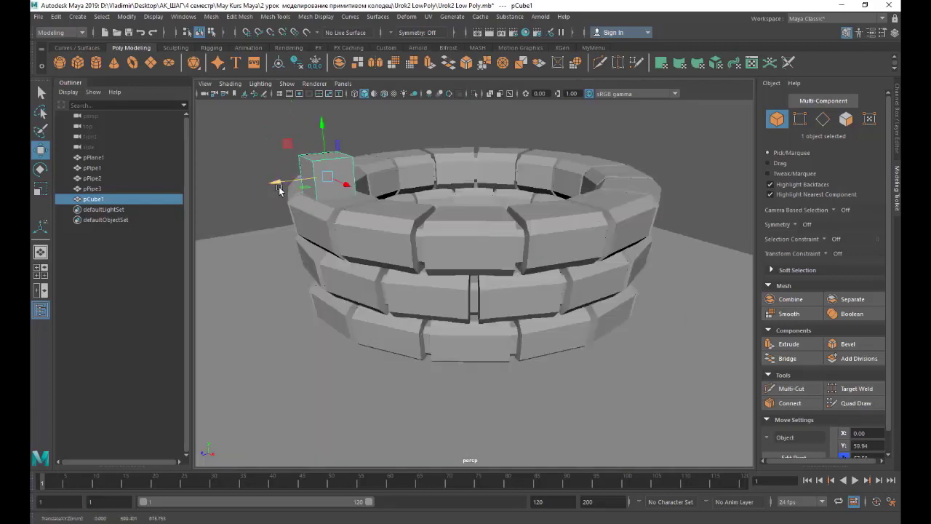
scroll(337, 214, down, 5)
mouse_move(508, 194)
alt+mouse_down()
mouse_move(644, 191)
mouse_move(553, 218)
alt+mouse_up()
Select the three brick rings, then reselect the cube for scaling.
click(473, 277)
shift+click(477, 302)
shift+click(480, 321)
key(e)
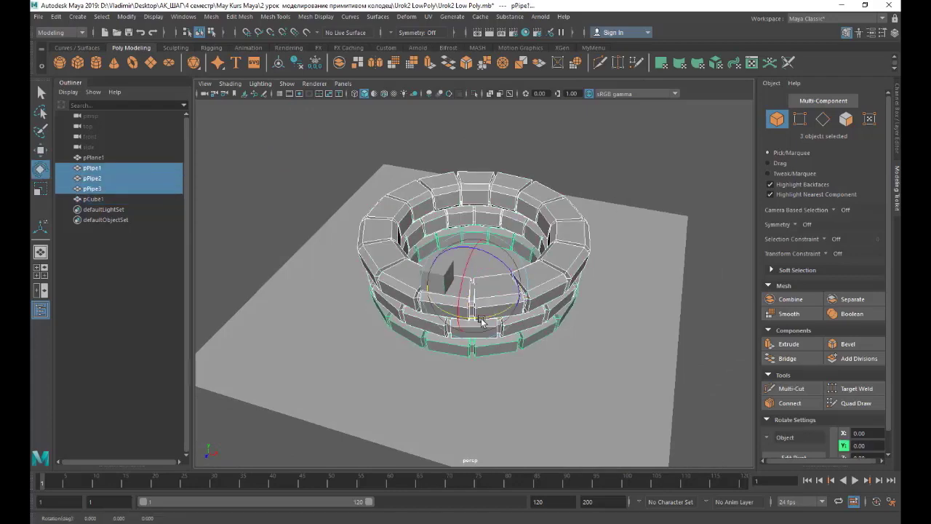
click(440, 275)
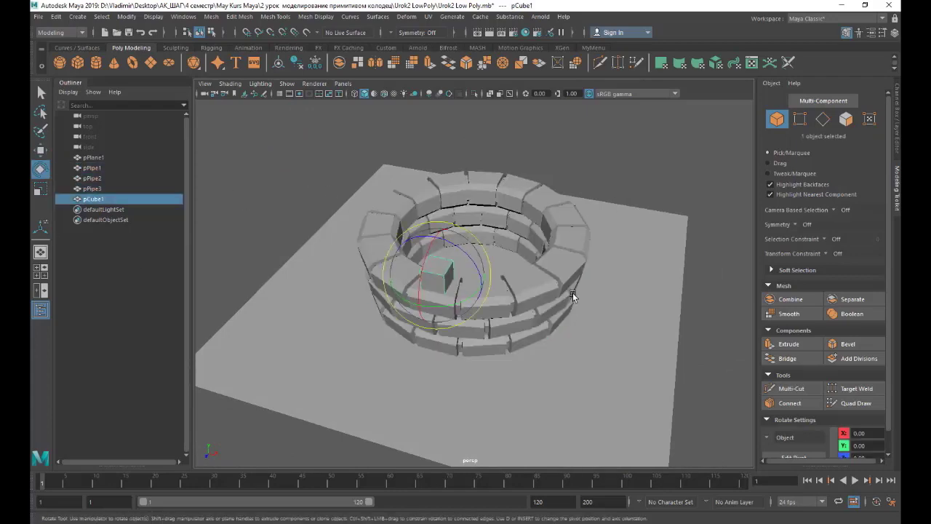
scroll(286, 235, down, 3)
key(w)
scroll(345, 208, up, 5)
scroll(388, 219, down, 5)
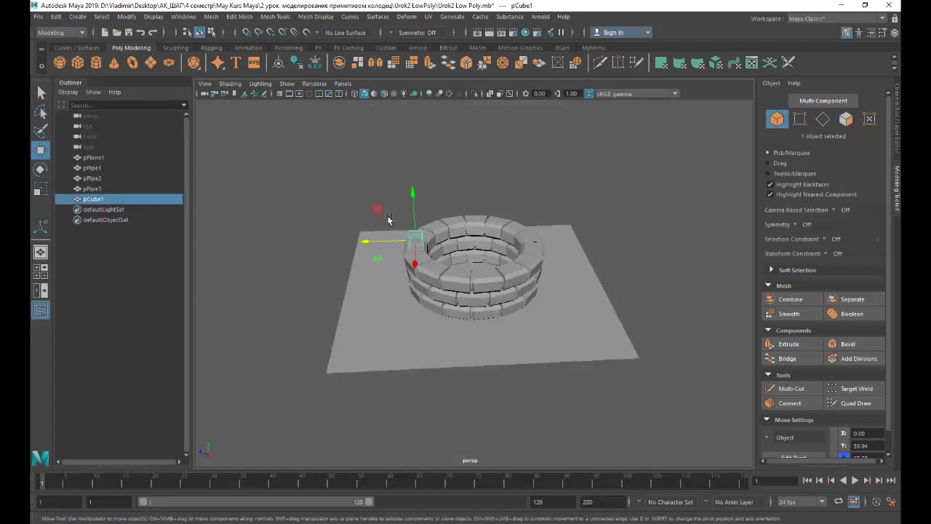
scroll(388, 219, up, 3)
key(r)
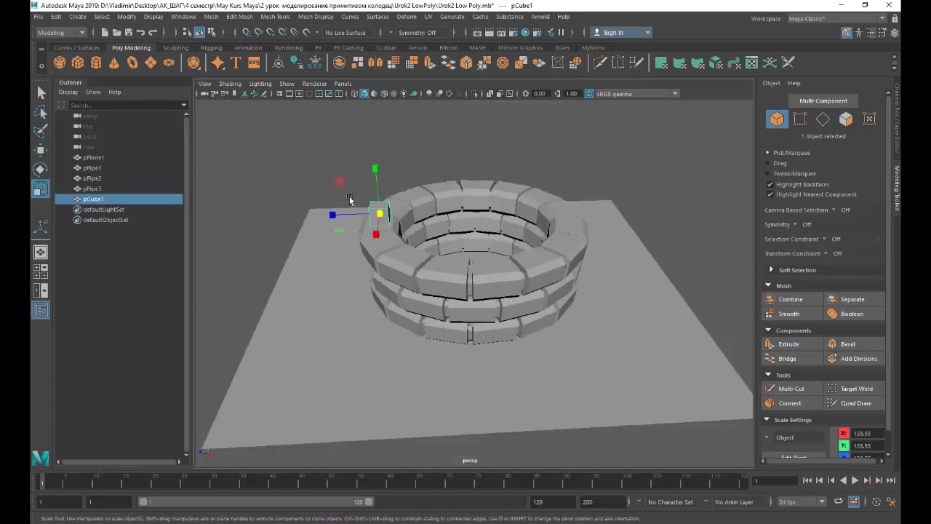
In the front view, stretch the cube vertically into a tall post.
key(space)
scroll(484, 160, down, 3)
scroll(479, 149, up, 1)
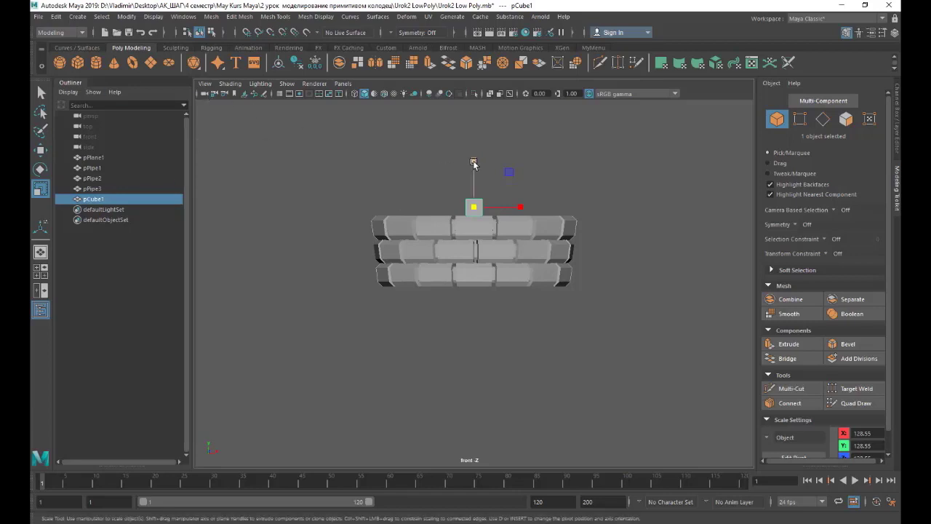
mouse_move(474, 160)
mouse_down()
mouse_move(478, 227)
mouse_move(473, 120)
mouse_up()
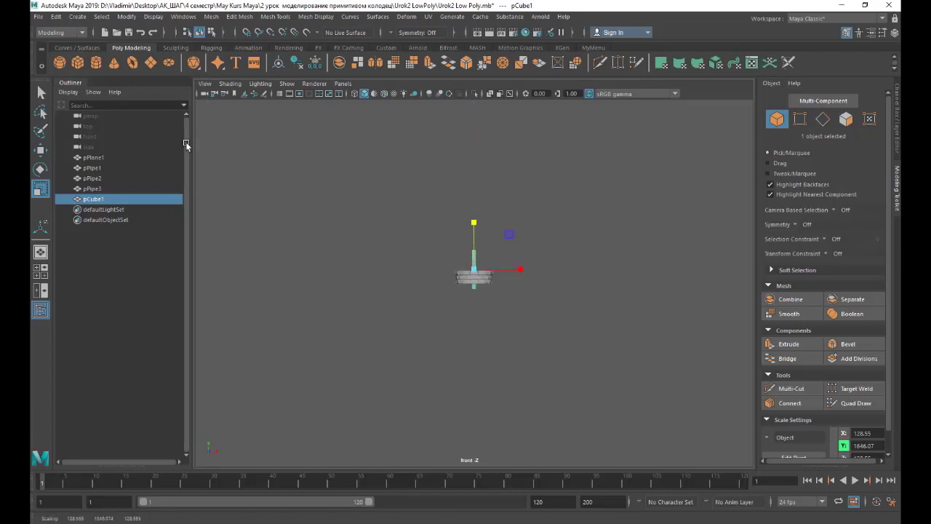
click(204, 93)
key(w)
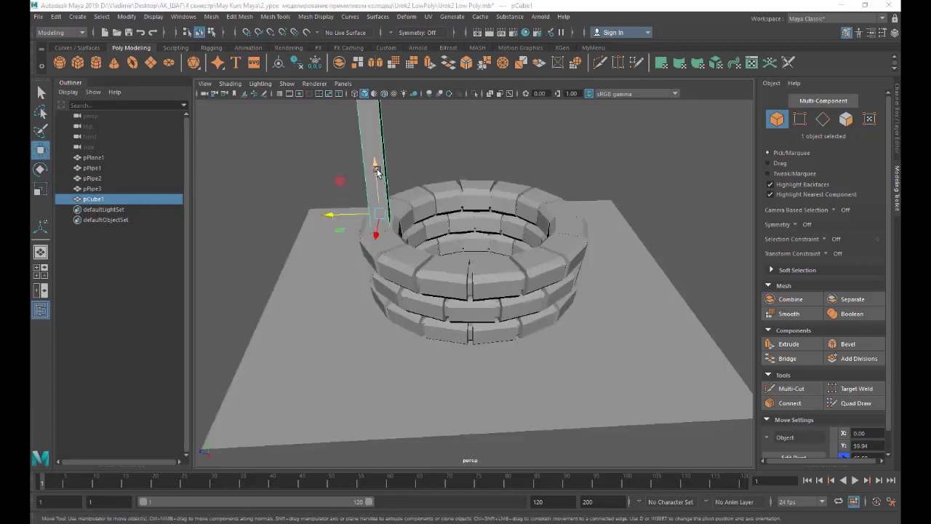
scroll(367, 106, down, 3)
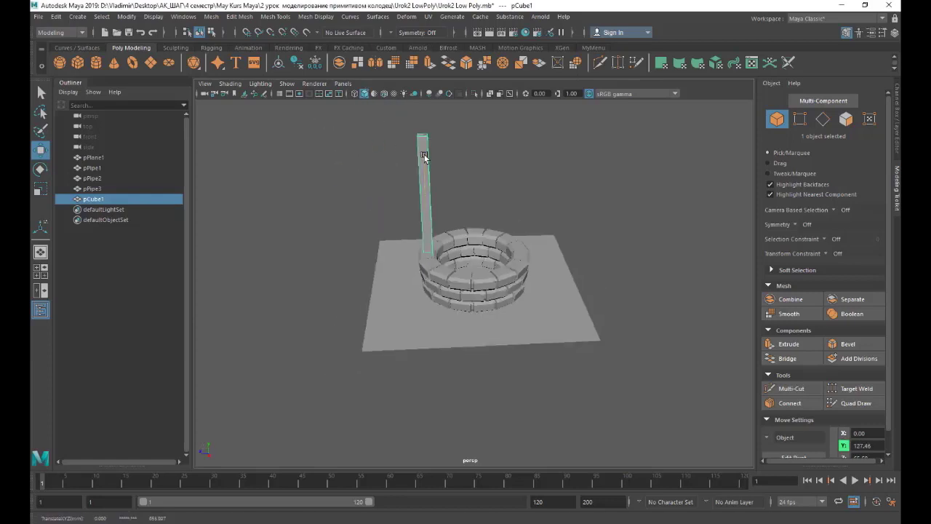
scroll(417, 142, down, 1)
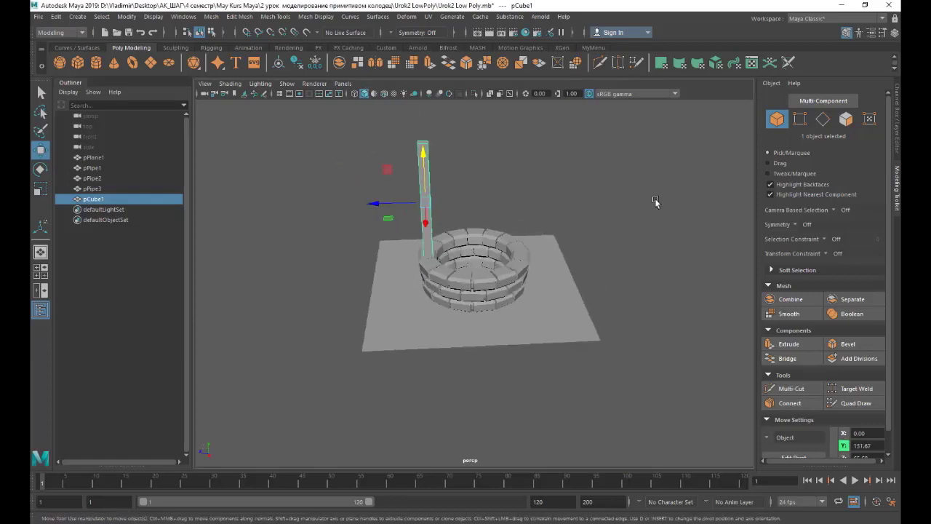
Scale the post's four top vertices outward, then return to object mode.
key(F9)
drag(384, 119, 470, 166)
key(r)
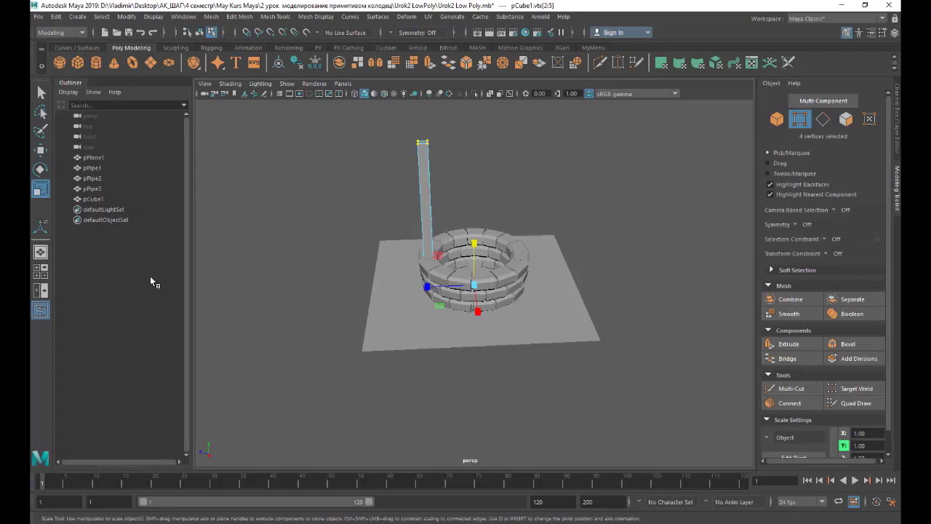
drag(438, 311, 433, 310)
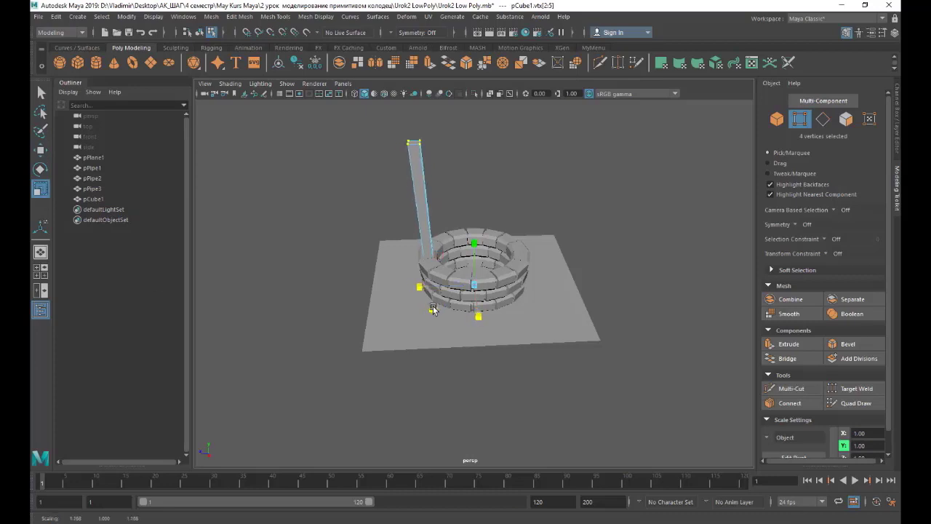
mouse_move(539, 212)
alt+mouse_down()
mouse_move(692, 214)
mouse_move(525, 246)
alt+mouse_up()
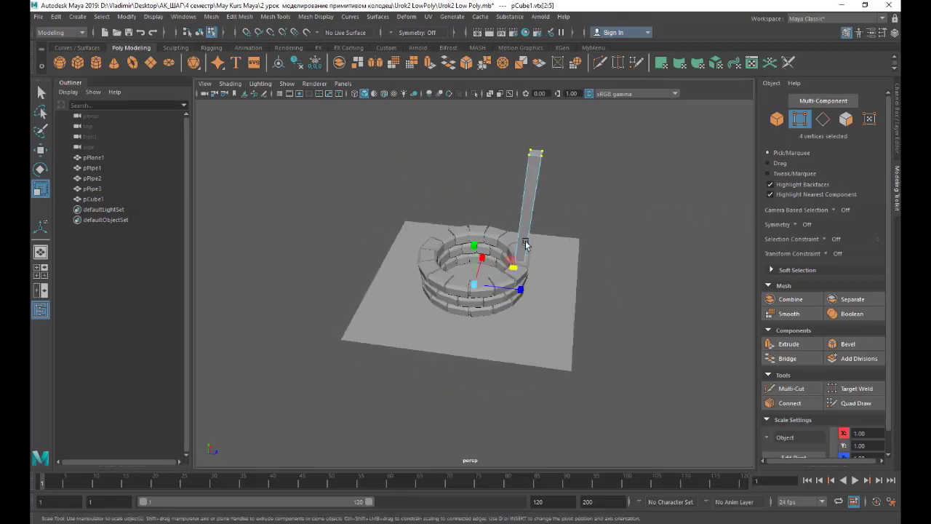
scroll(527, 244, up, 3)
click(776, 119)
key(w)
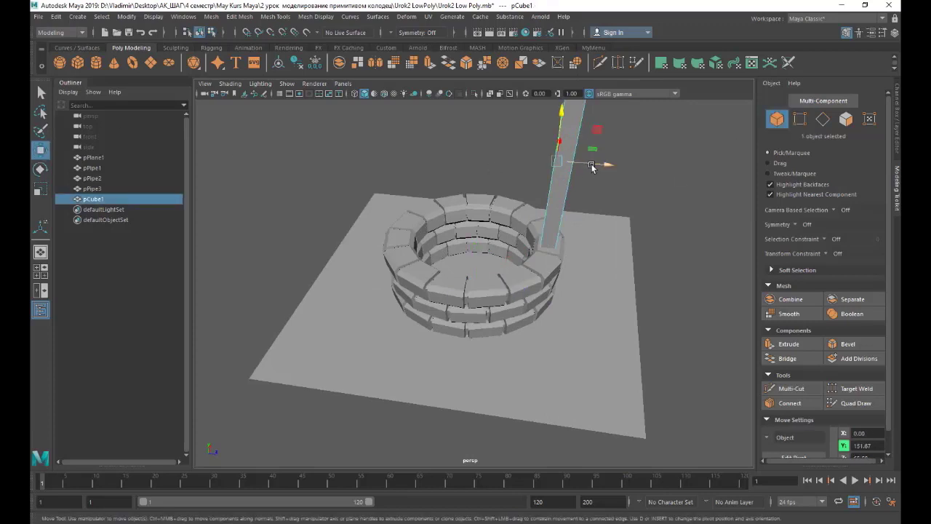
Marquee-select the post's edges in edge mode.
click(593, 47)
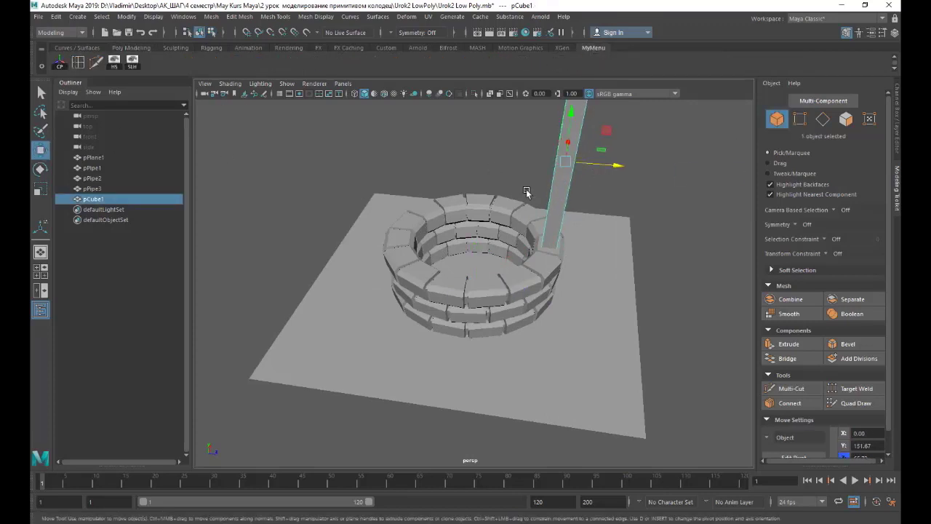
scroll(539, 215, down, 5)
key(F10)
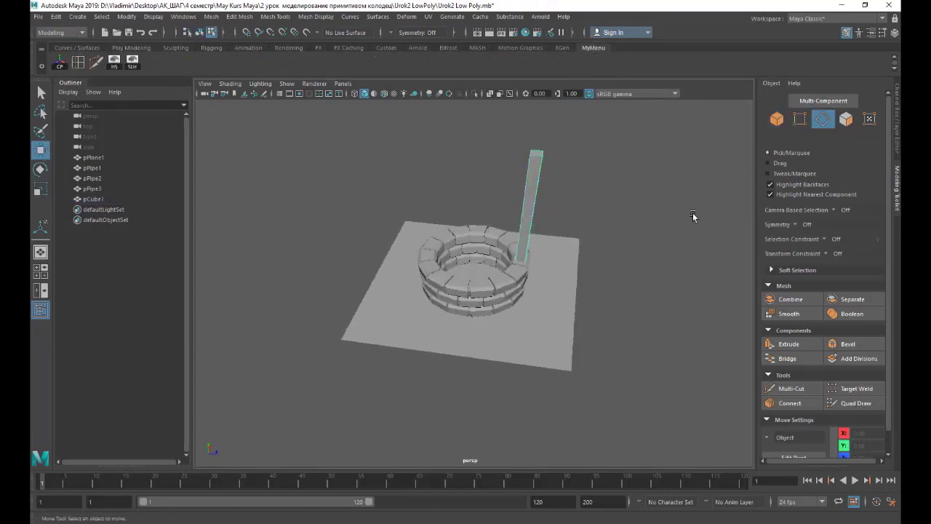
drag(462, 118, 559, 292)
Bevel the post's selected edges with Fraction 0.2.
click(849, 345)
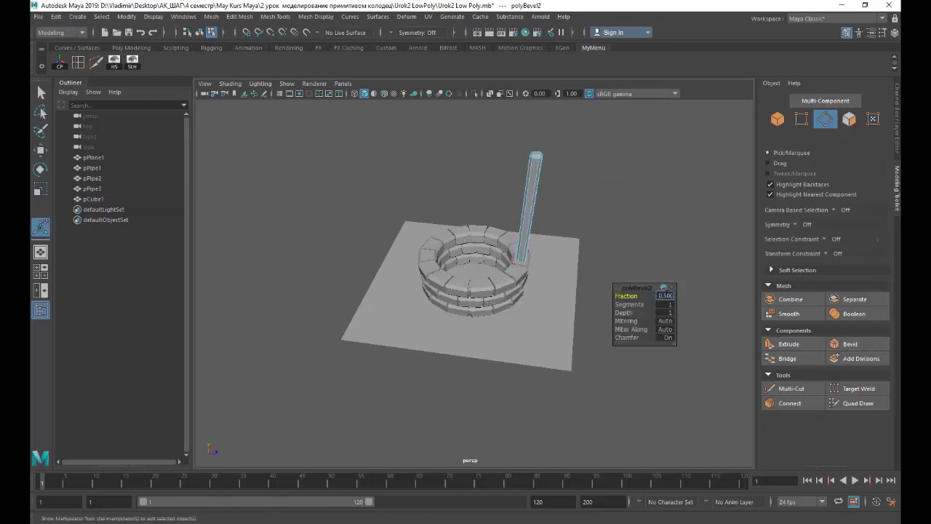
scroll(545, 159, up, 2)
scroll(545, 159, down, 2)
click(40, 150)
click(777, 120)
Duplicate the post, move the copy across the well, and set its Rotate Y to 180.
key(ctrl+d)
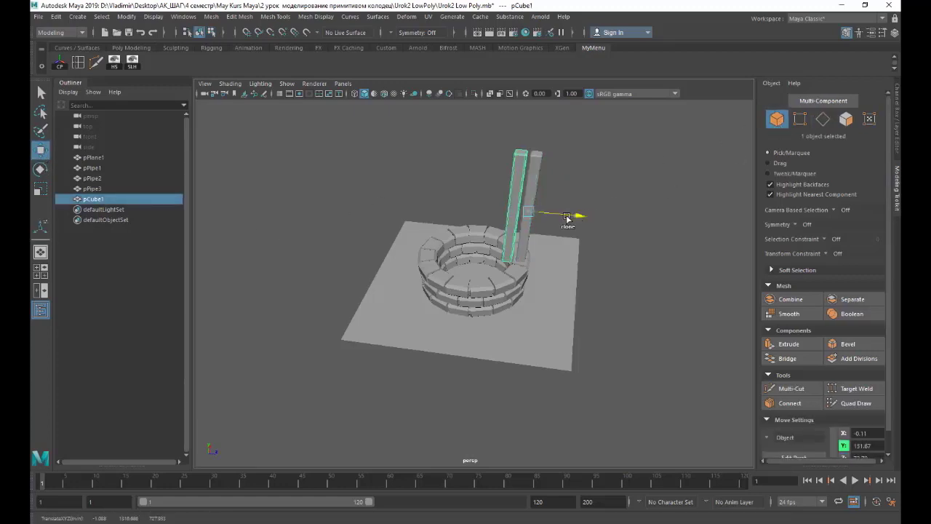
mouse_move(578, 216)
mouse_down()
mouse_move(479, 209)
mouse_move(295, 225)
mouse_up()
key(e)
click(895, 33)
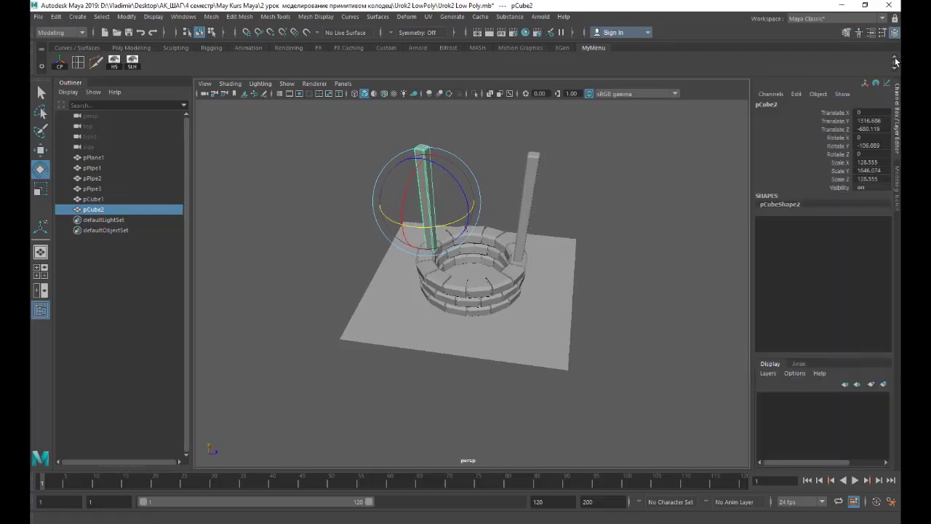
click(787, 204)
click(837, 146)
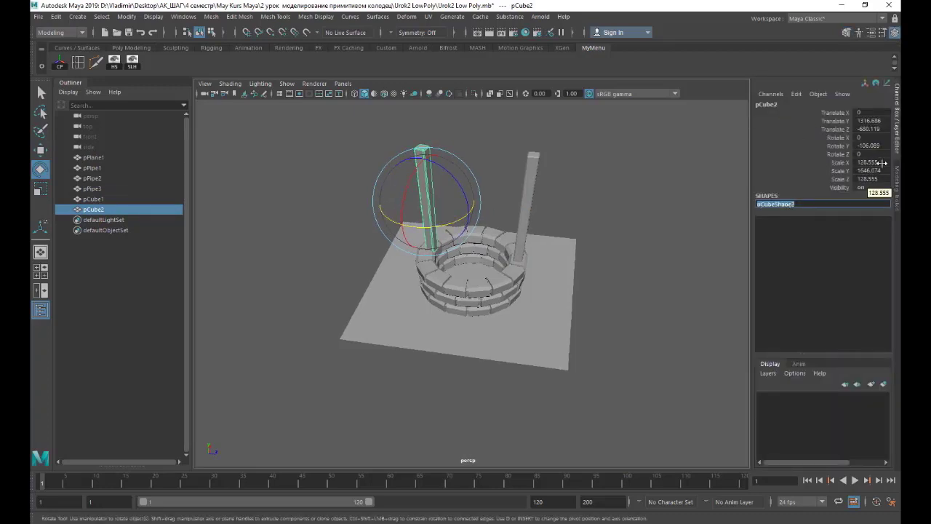
middle_drag(836, 145, 766, 194)
click(872, 146)
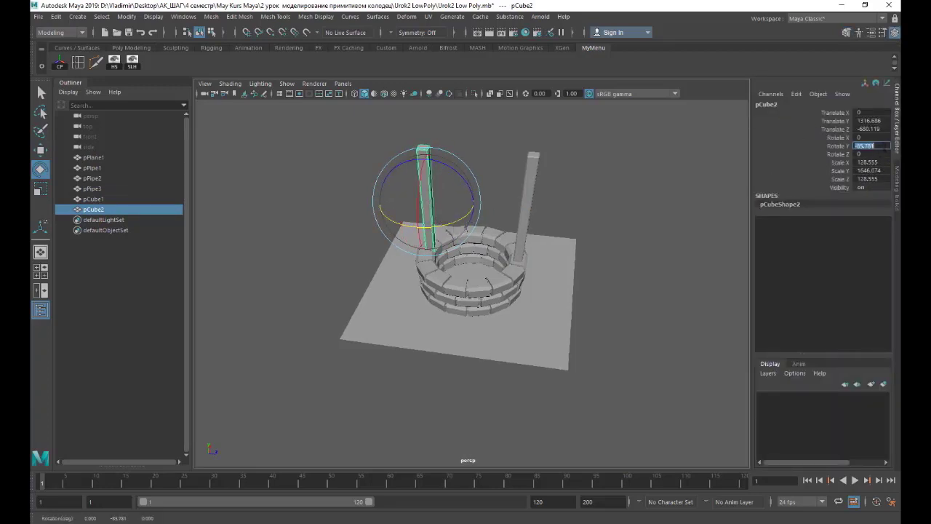
text(180)
key(Return)
Slide the second post further left, deselect it, and check both posts.
key(w)
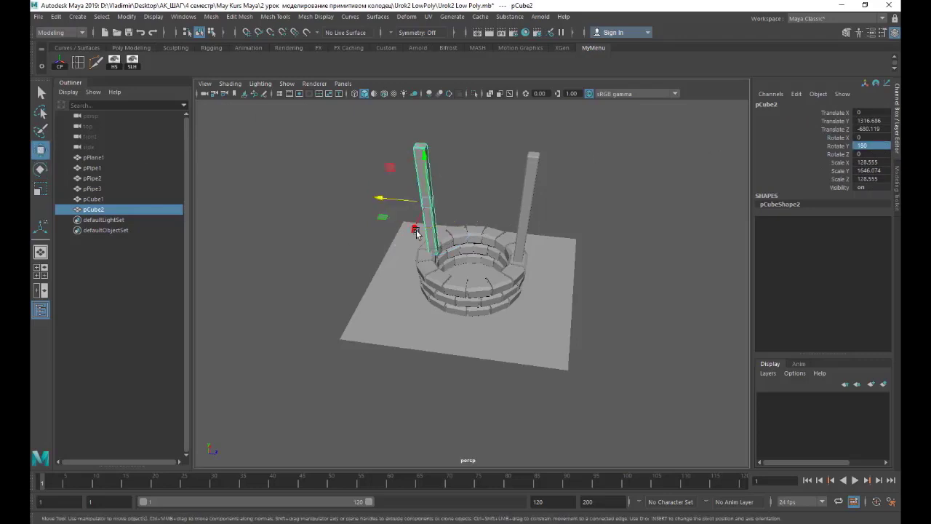
drag(396, 198, 384, 199)
click(656, 280)
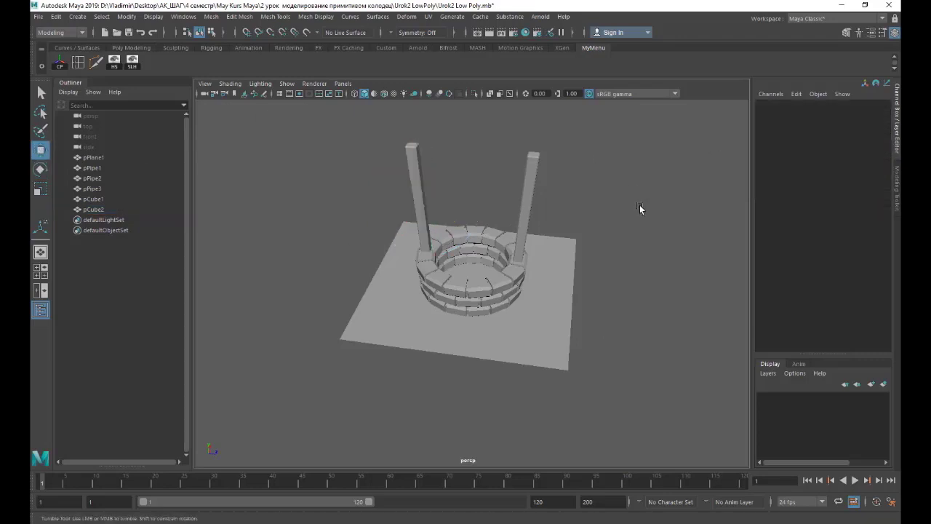
alt+drag(639, 204, 439, 187)
click(131, 47)
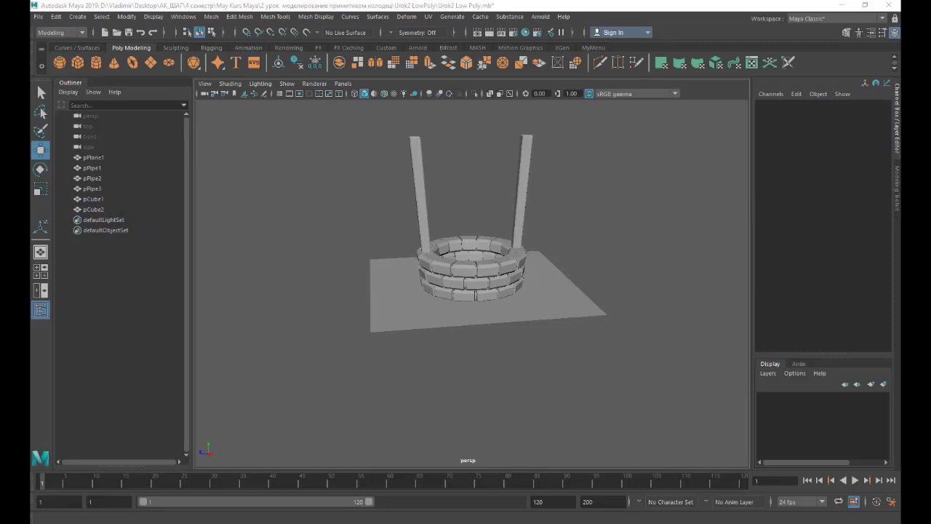
Create a polygon cylinder, raise it above the ground, and enlarge it evenly.
click(97, 64)
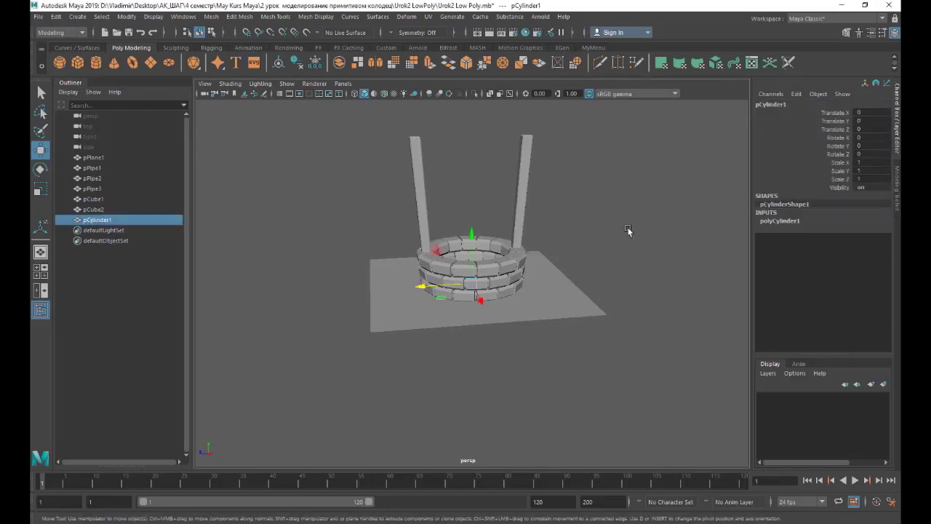
drag(472, 241, 470, 189)
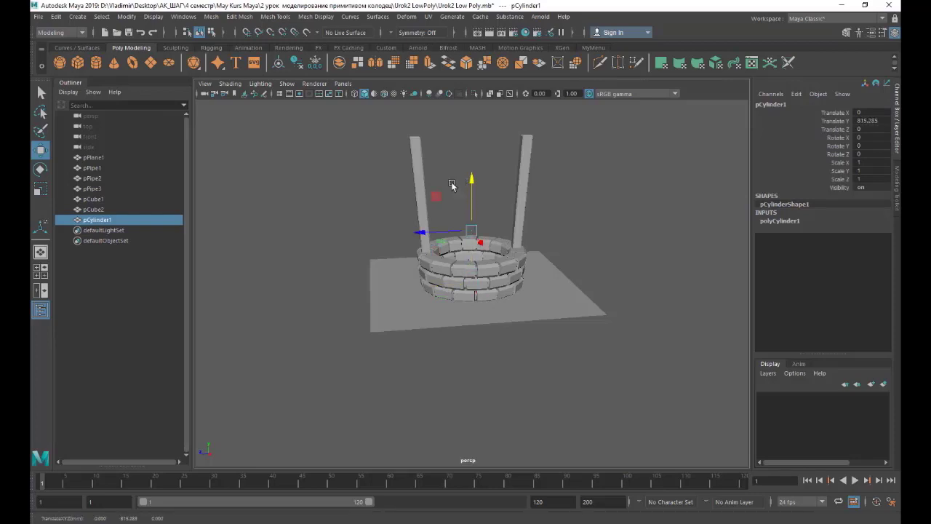
click(41, 188)
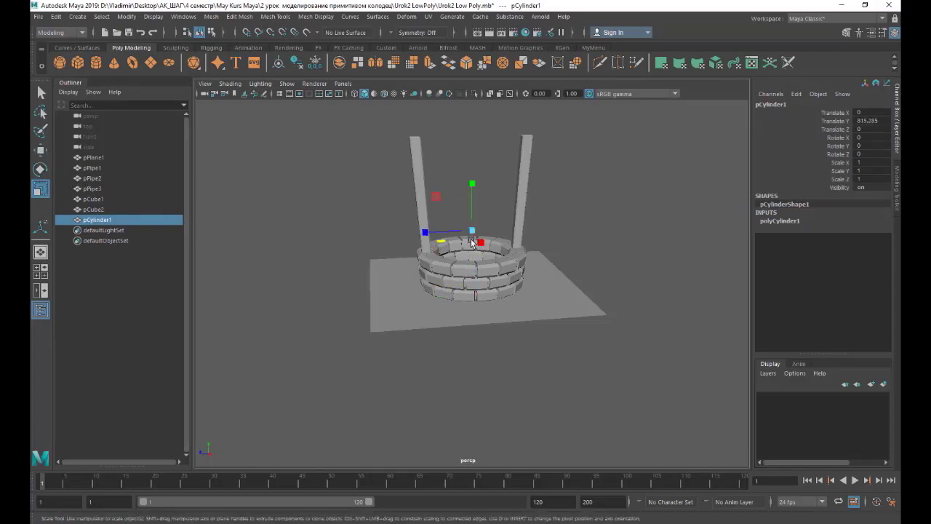
mouse_move(471, 233)
mouse_down()
mouse_move(512, 227)
mouse_move(493, 231)
mouse_up()
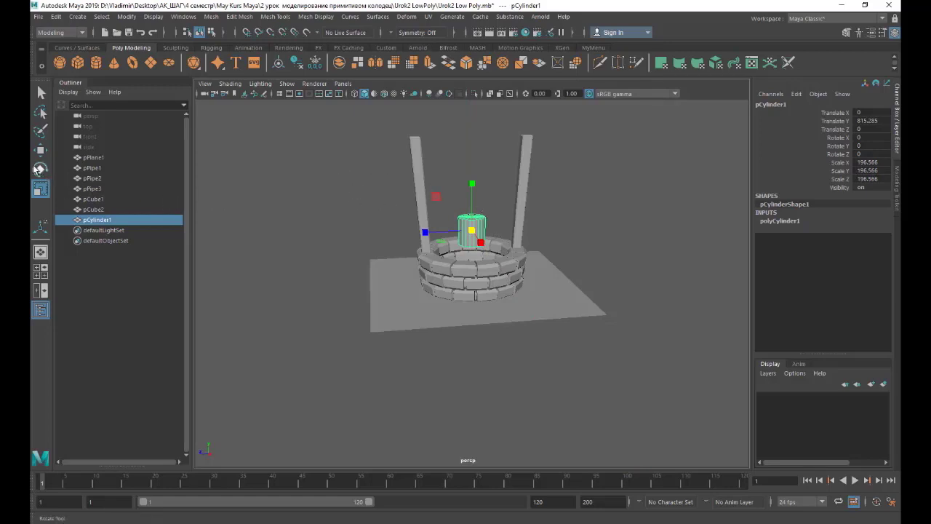
Rotate the cylinder 90 on X, lengthen it into a drum, and lift it between the posts.
click(41, 169)
drag(439, 204, 405, 318)
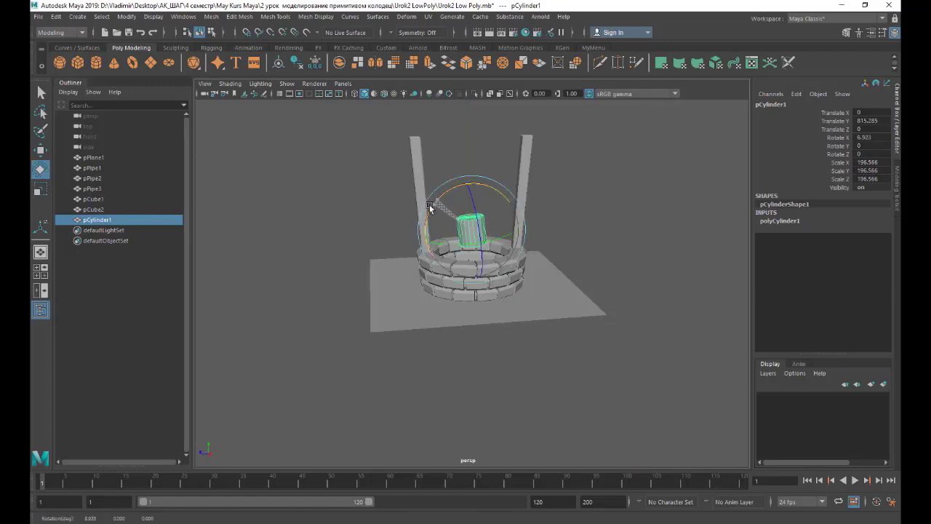
double_click(876, 136)
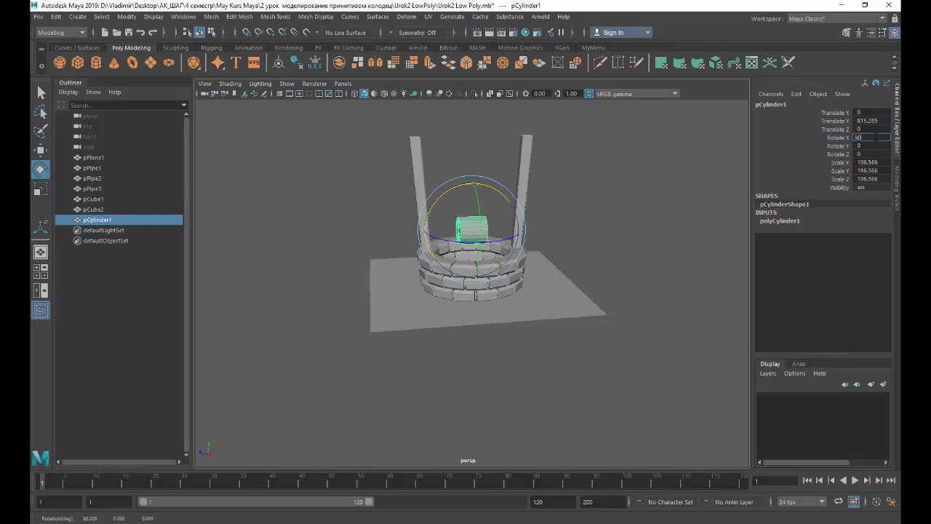
text(90)
key(Return)
key(r)
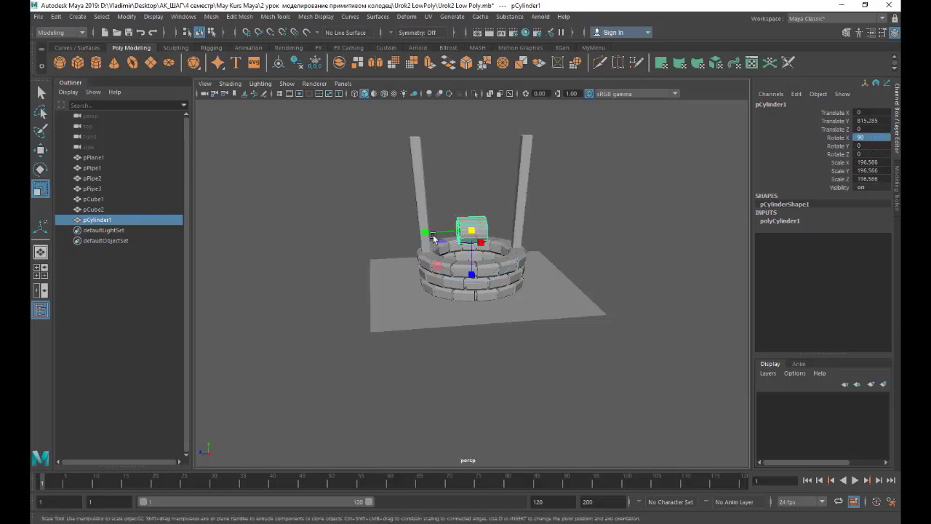
drag(426, 233, 339, 235)
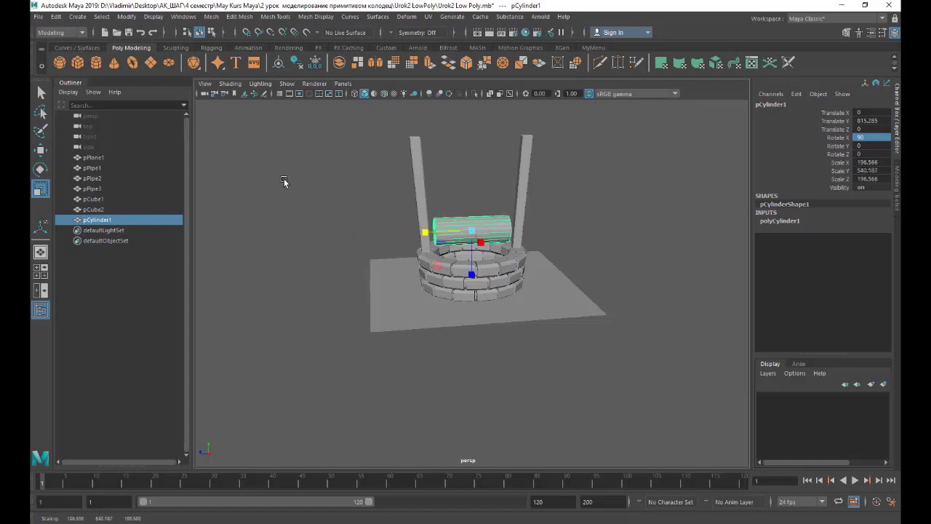
click(41, 149)
drag(467, 284, 467, 253)
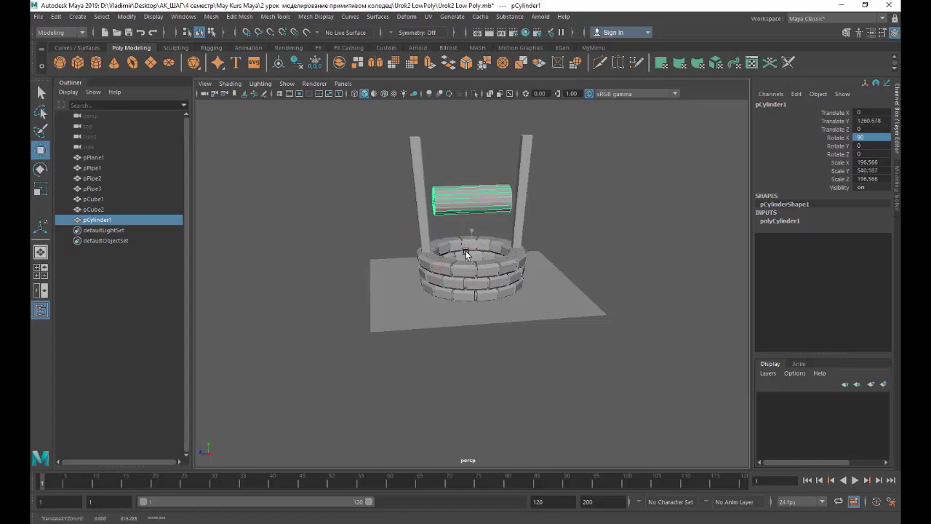
Set the drum's Subdivisions Axis to 10 in polyCylinder1.
click(779, 220)
text(10)
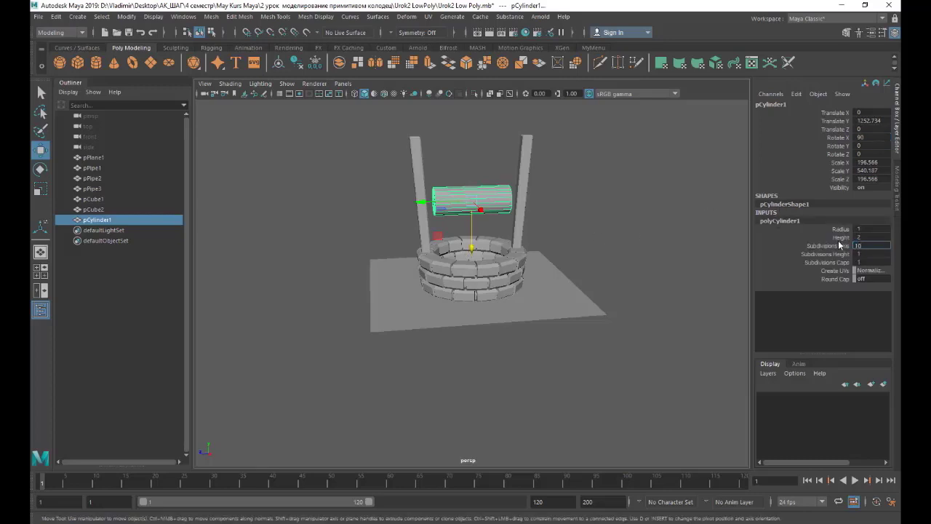
key(Return)
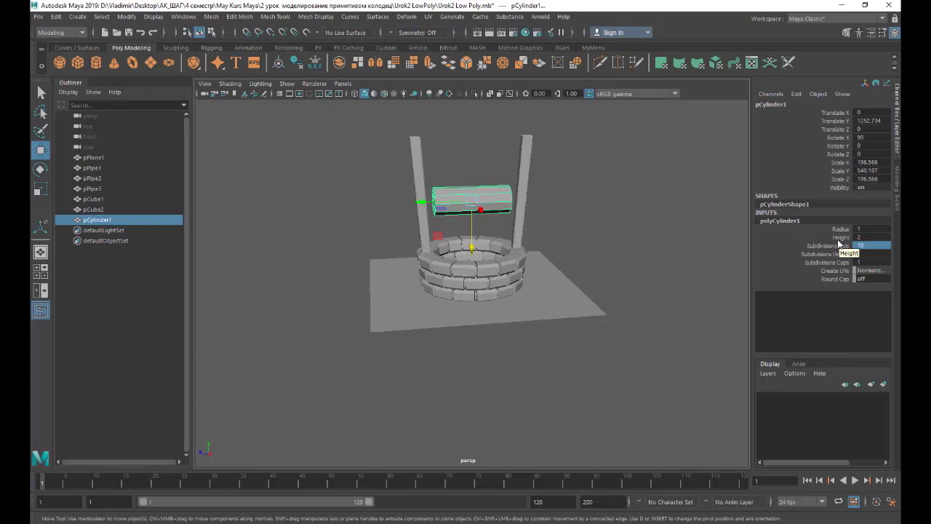
click(897, 188)
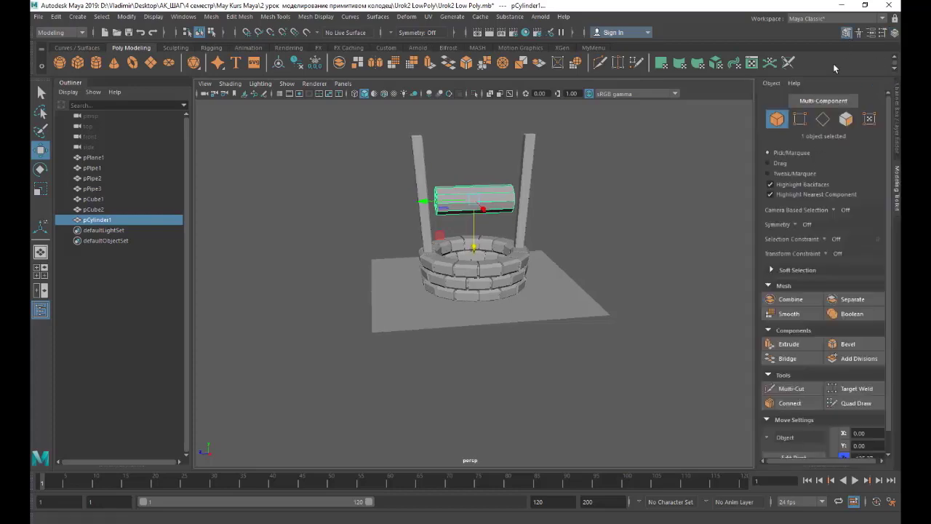
Bevel all of the drum's edges in Multi-Component mode with a Fraction of 0.2.
click(823, 119)
drag(397, 148, 530, 208)
click(847, 344)
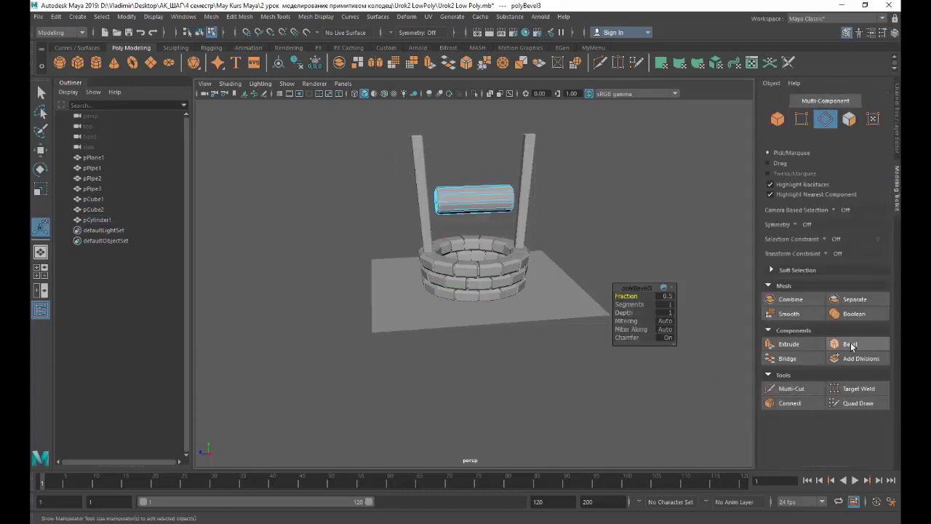
click(665, 296)
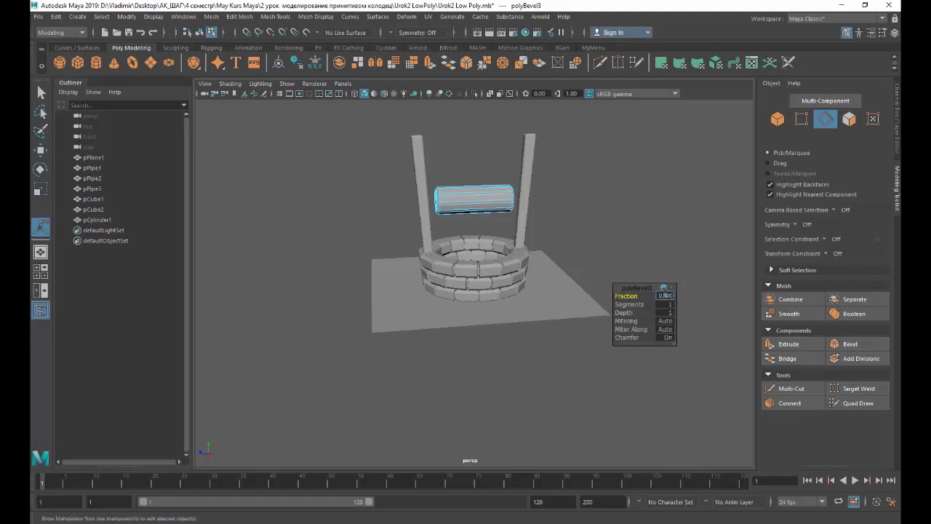
text(0.2)
key(Return)
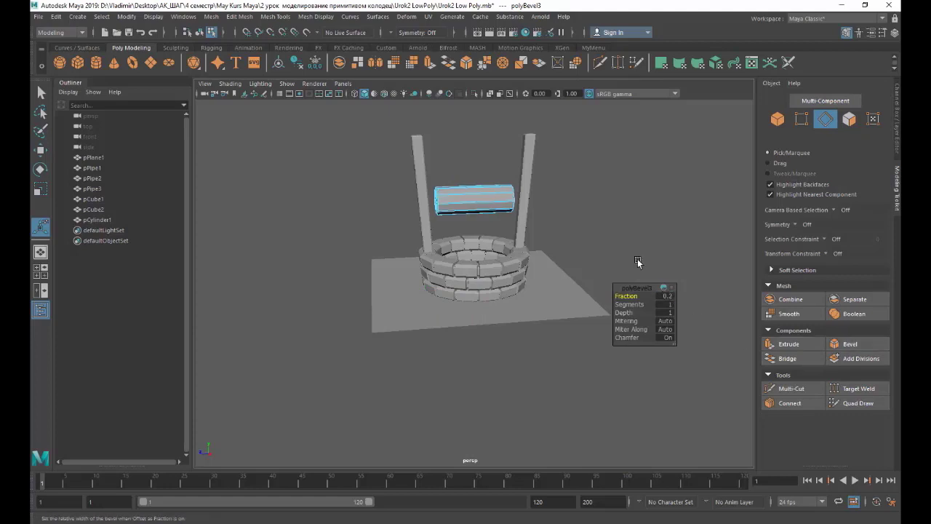
scroll(521, 191, up, 3)
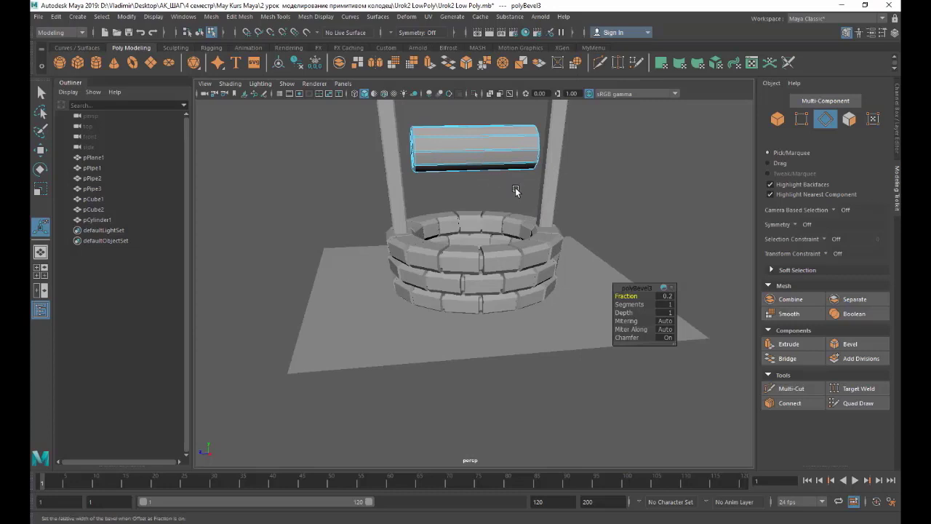
In Face mode, select the first five alternating side faces of the drum.
click(850, 119)
click(464, 161)
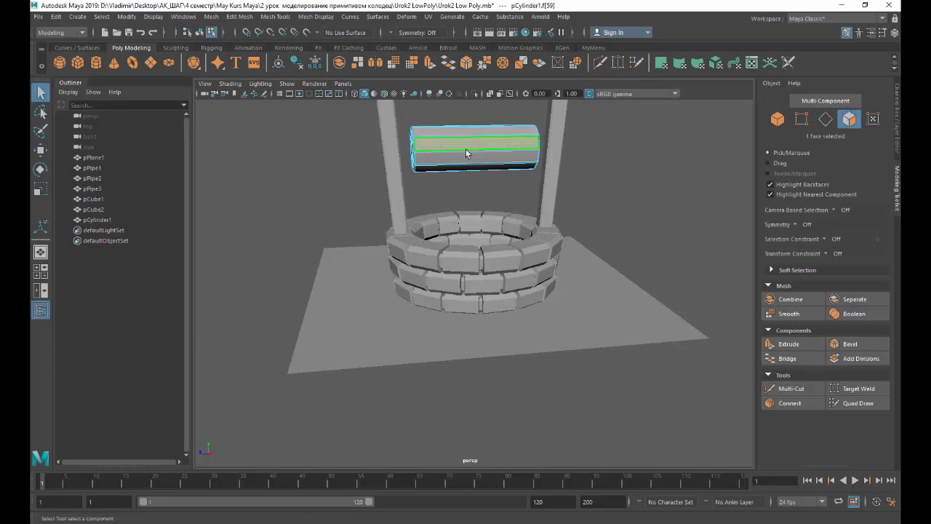
shift+click(470, 141)
shift+click(466, 137)
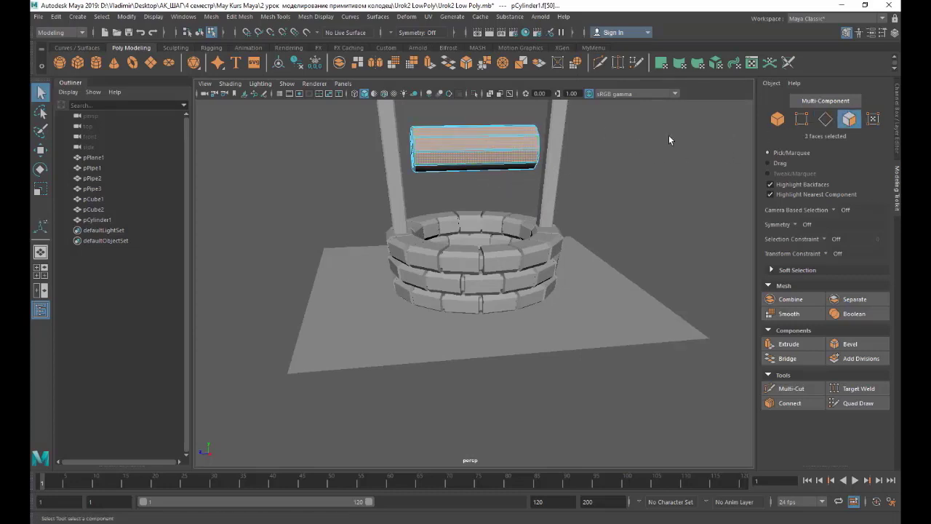
mouse_move(670, 141)
alt+mouse_down()
mouse_move(640, 180)
mouse_move(654, 191)
alt+mouse_up()
shift+click(475, 248)
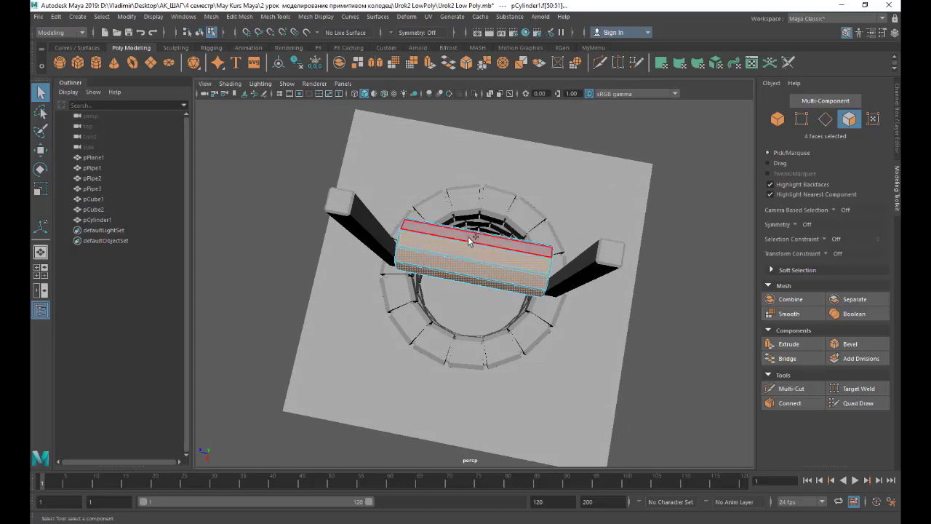
shift+click(473, 231)
Add five more alternating drum faces around the front and underside, ten in total.
alt+drag(670, 187, 466, 158)
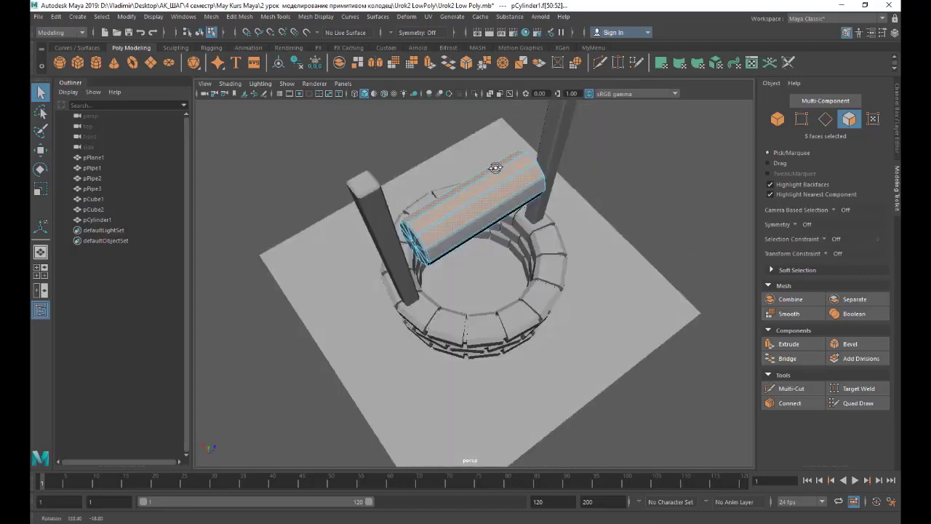
shift+click(464, 160)
shift+click(469, 174)
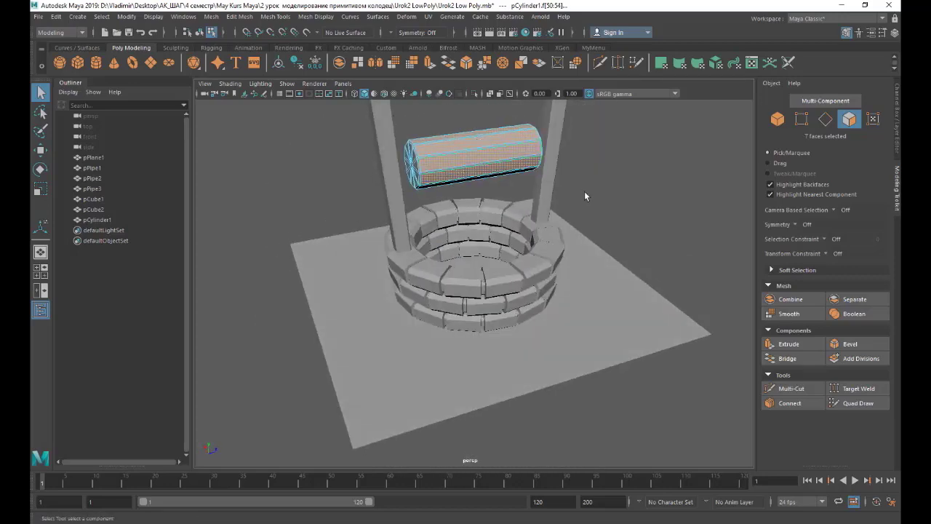
mouse_move(602, 198)
alt+mouse_down()
mouse_move(591, 175)
mouse_move(510, 181)
alt+mouse_up()
shift+click(491, 169)
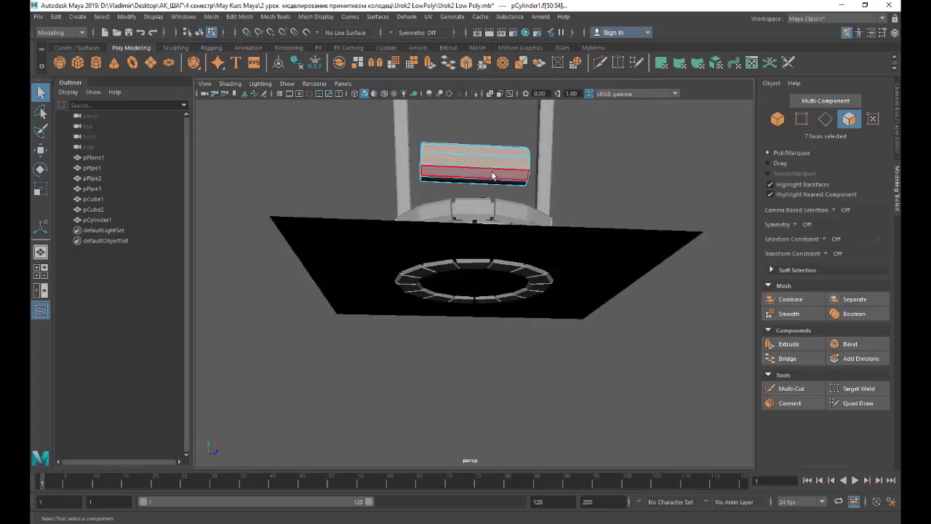
scroll(479, 148, up, 3)
shift+click(470, 128)
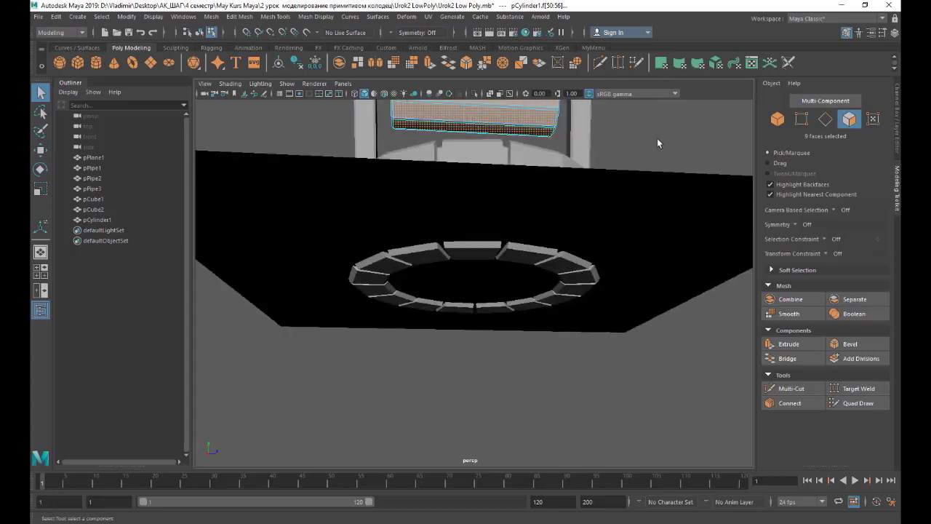
alt+drag(657, 139, 759, 153)
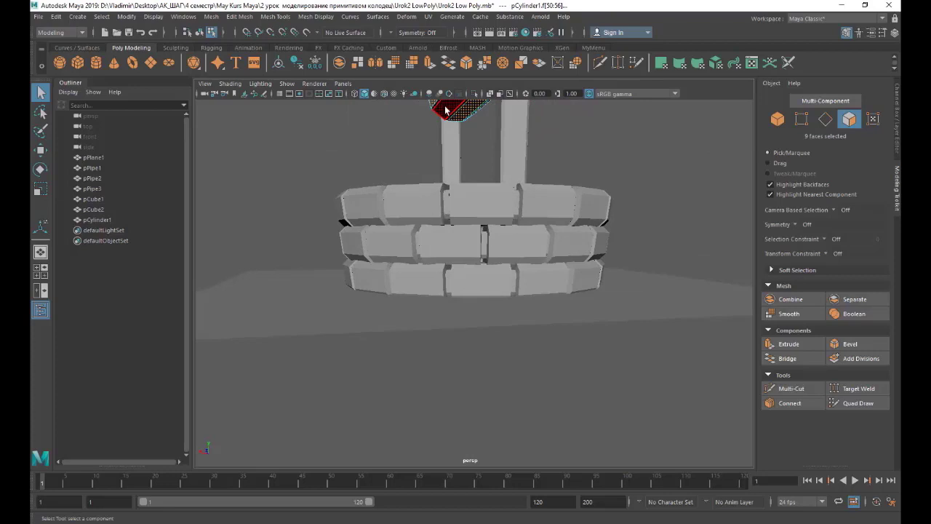
shift+click(454, 109)
scroll(577, 156, down, 3)
alt+drag(577, 156, 633, 157)
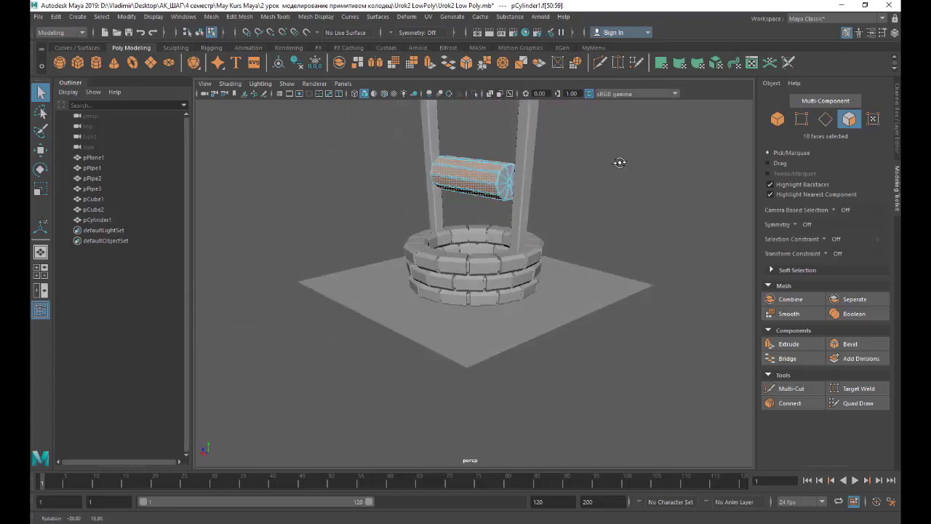
Extrude the ten selected drum faces outward with a Thickness of 0.3.
click(781, 347)
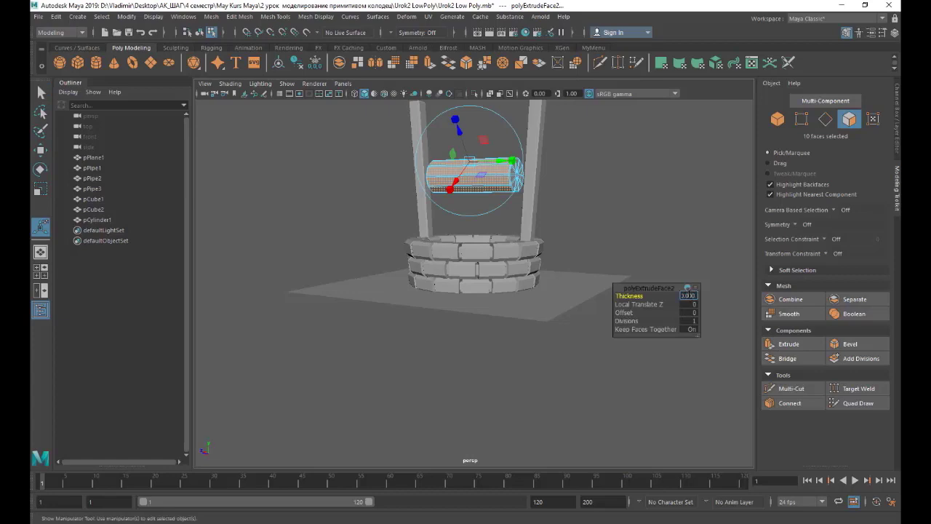
click(690, 297)
text(5)
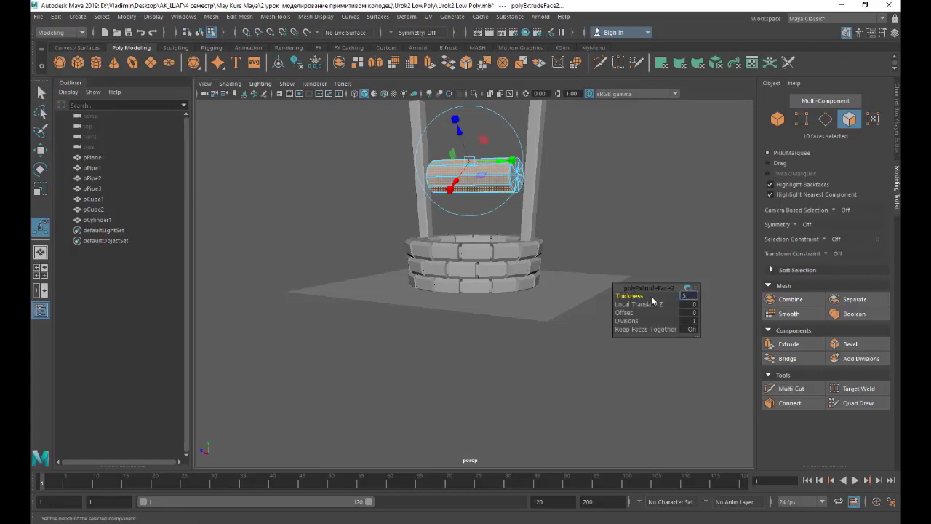
key(Return)
scroll(502, 177, up, 3)
click(693, 297)
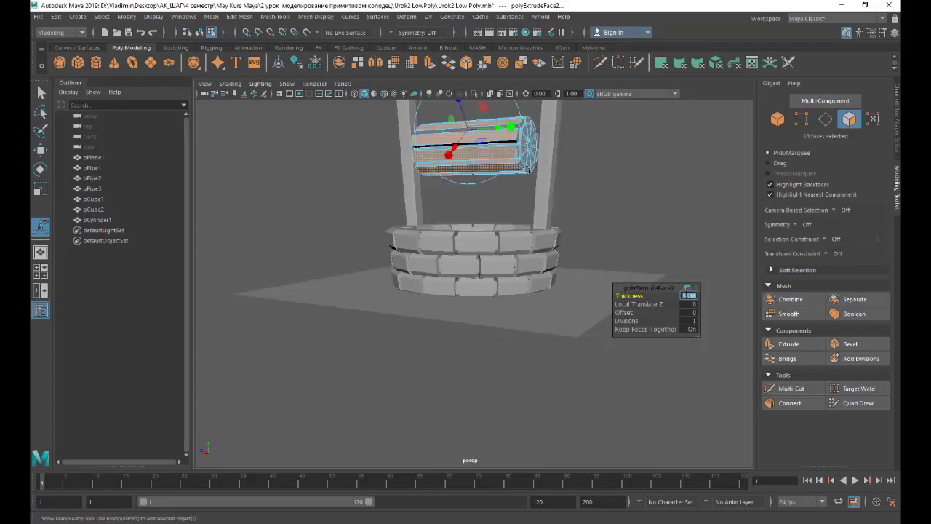
text(0.3)
key(Return)
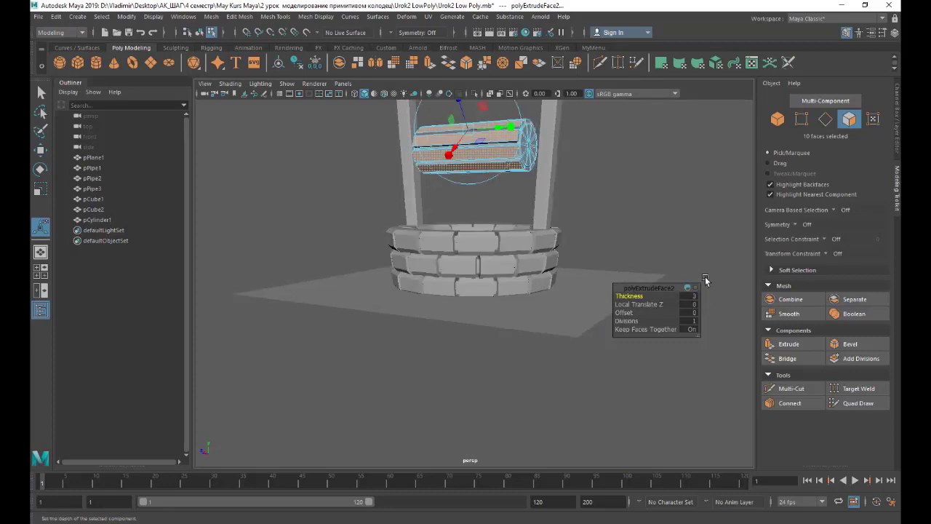
scroll(536, 176, down, 3)
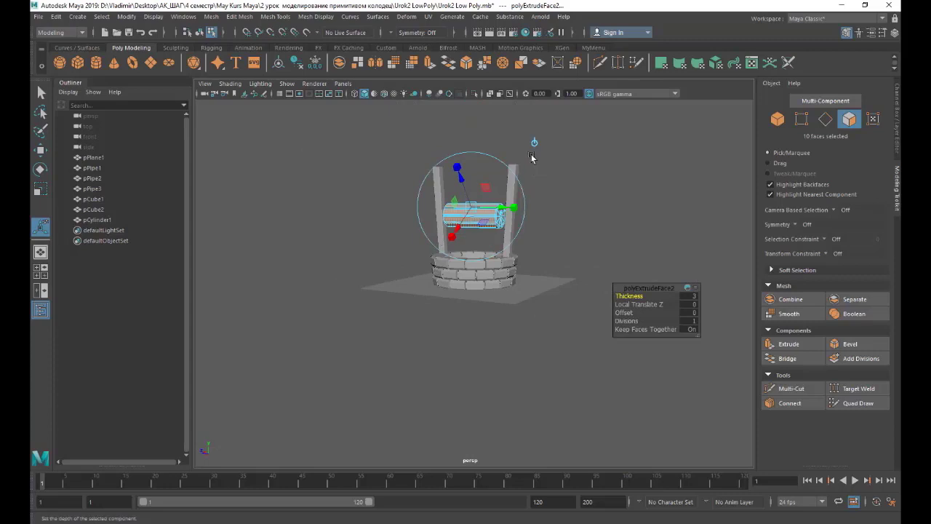
scroll(516, 158, up, 3)
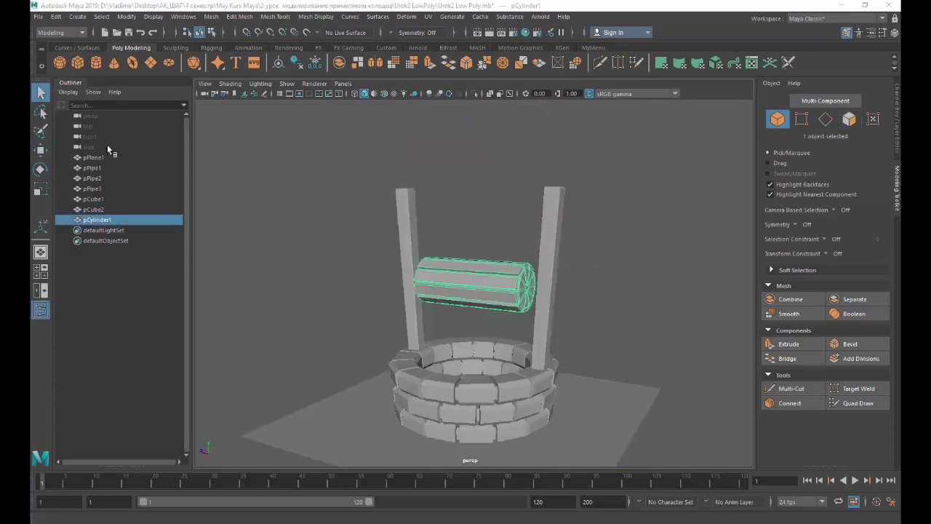
Shrink the new cylinder and set Rotate X to 90 so it lies horizontal.
click(40, 150)
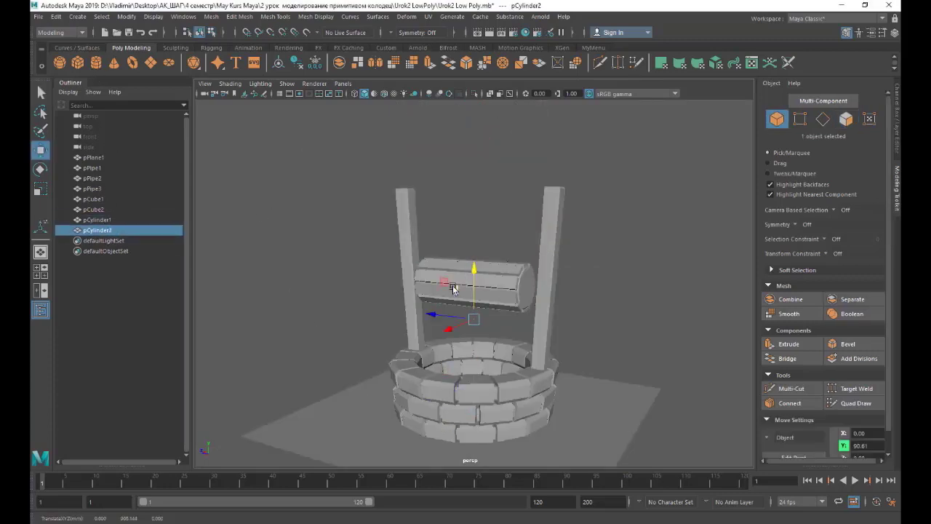
click(41, 189)
mouse_move(474, 318)
mouse_down()
mouse_move(482, 322)
mouse_move(471, 223)
mouse_move(481, 368)
mouse_up()
key(e)
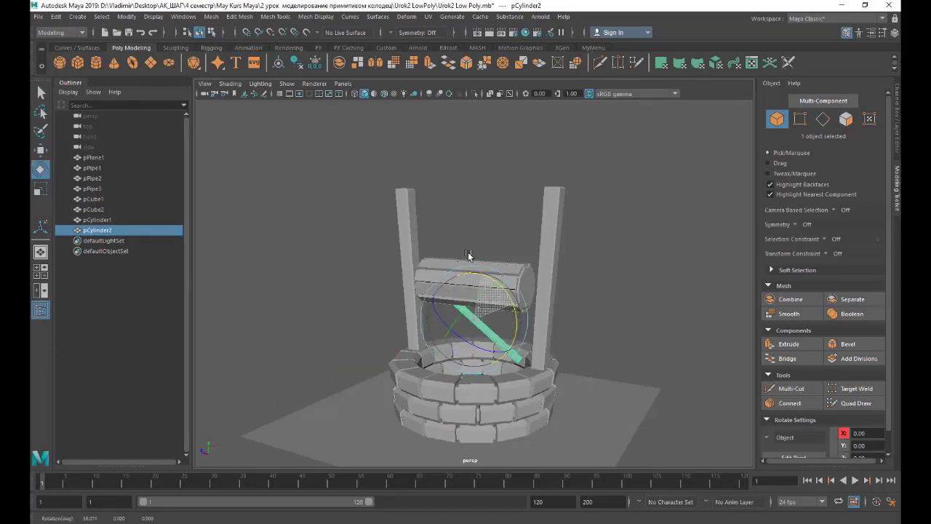
click(875, 35)
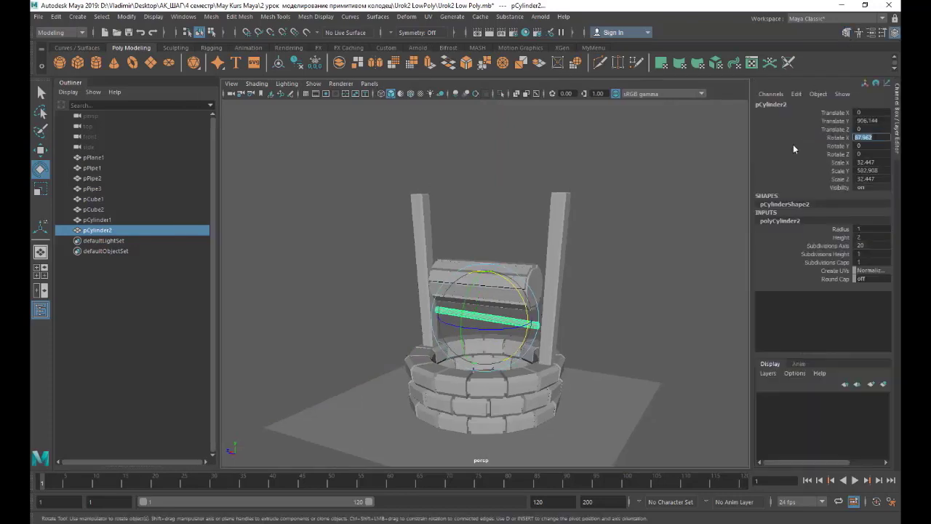
text(90)
key(Return)
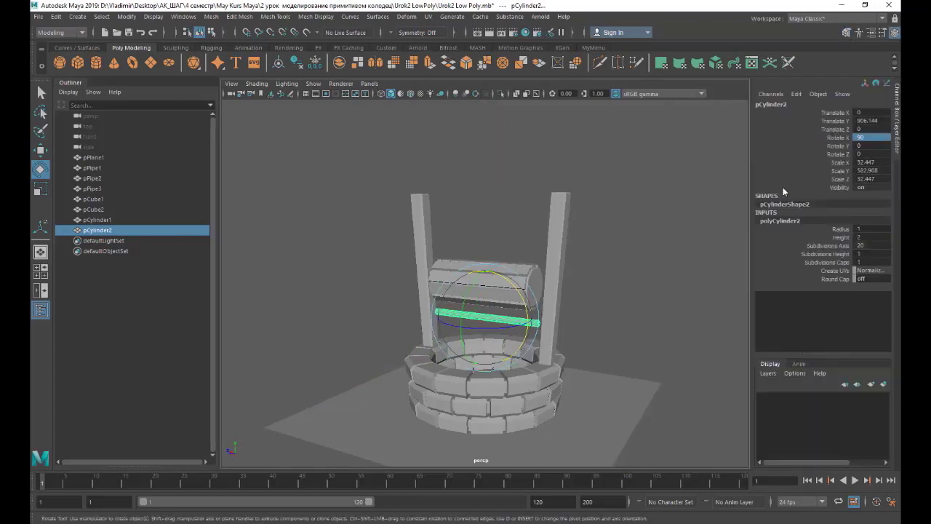
Raise the cylinder into the drum and lengthen it into an axle past both posts.
key(w)
drag(482, 364, 486, 334)
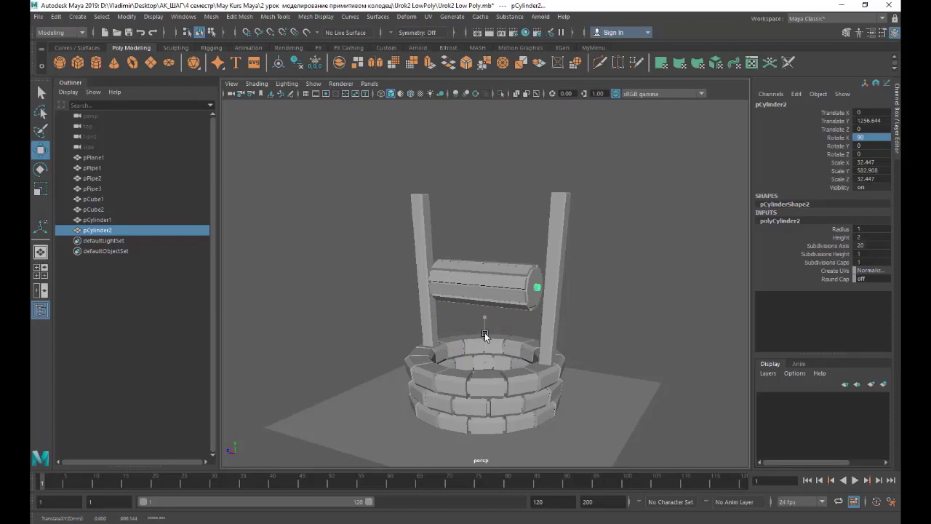
key(f)
key(r)
mouse_move(450, 283)
mouse_down()
mouse_move(422, 277)
mouse_move(455, 285)
mouse_up()
key(w)
scroll(455, 285, down, 10)
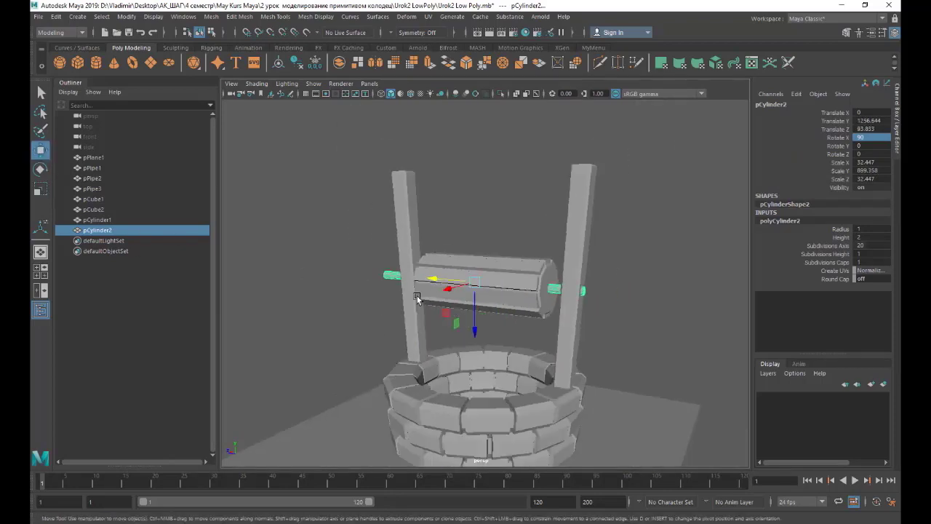
Add a cube, scale and flatten it, and place it on the axle's outer end as a crank plate.
click(78, 63)
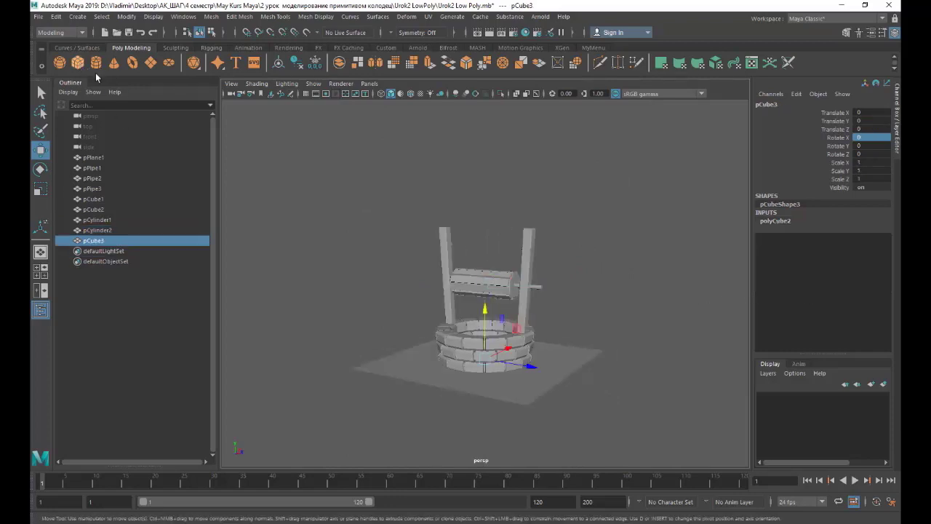
drag(484, 314, 485, 211)
key(r)
drag(486, 258, 591, 286)
key(w)
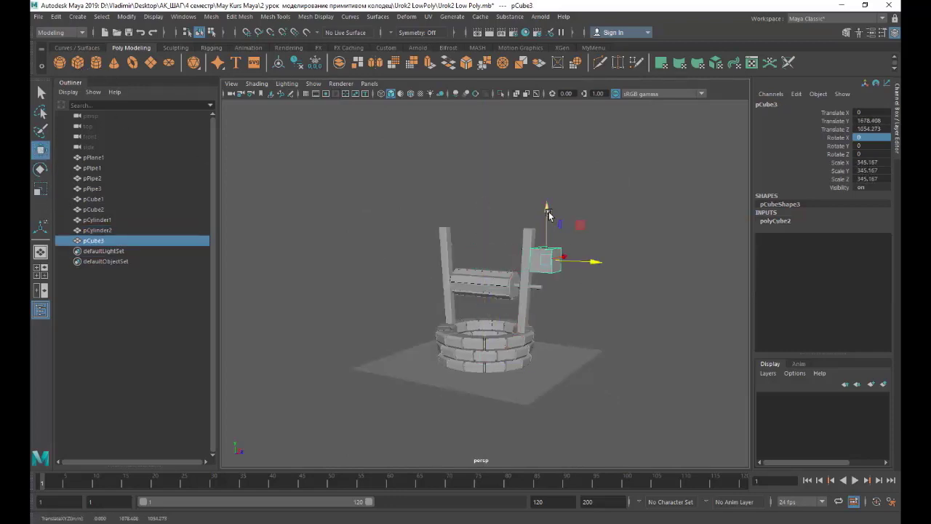
drag(545, 219, 546, 247)
key(r)
drag(590, 289, 487, 288)
scroll(614, 301, up, 4)
key(f)
key(w)
drag(447, 235, 451, 288)
scroll(450, 320, down, 4)
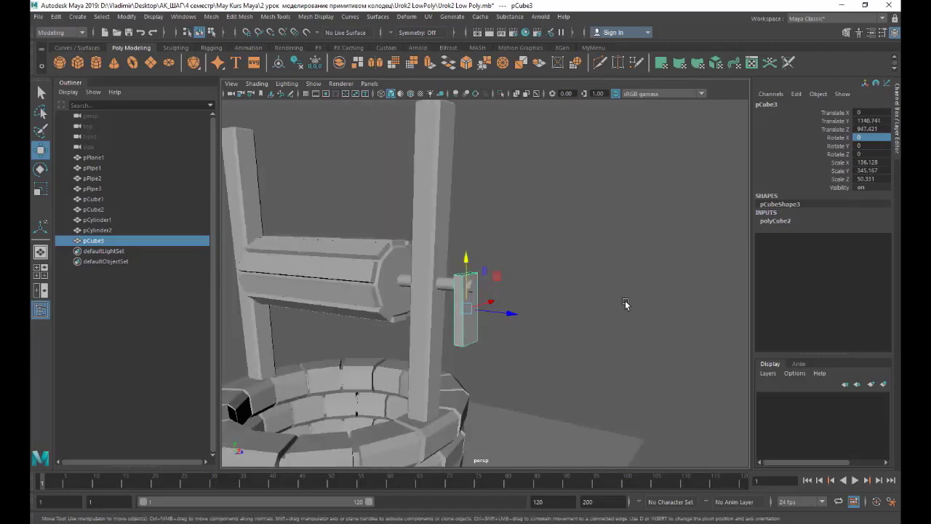
Bevel the crank plate's edges at Fraction 0.2 and select the whole plate.
click(846, 32)
click(851, 344)
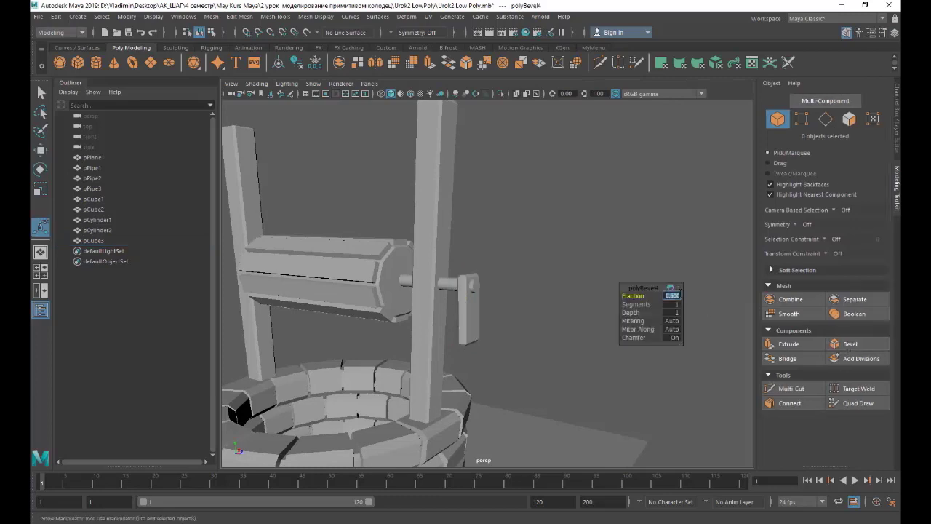
text(0.1)
key(Return)
text(0.2)
key(Return)
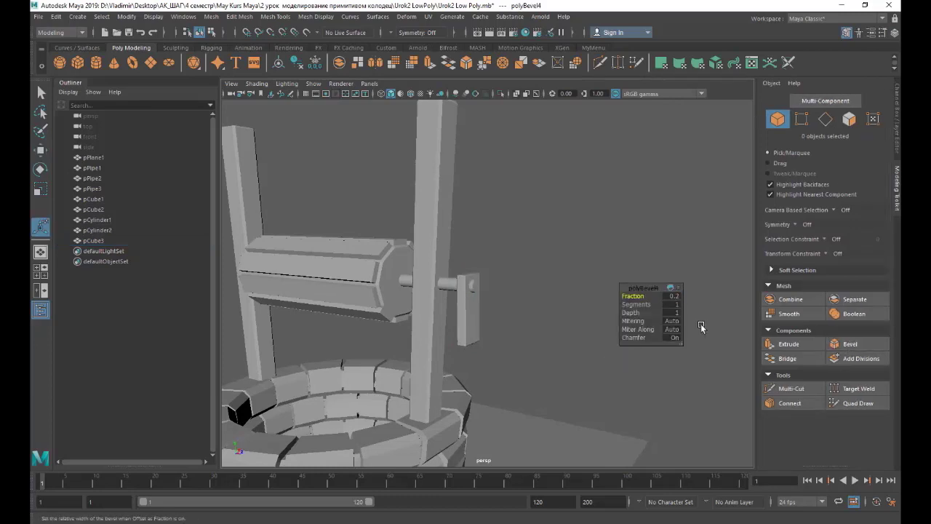
click(477, 327)
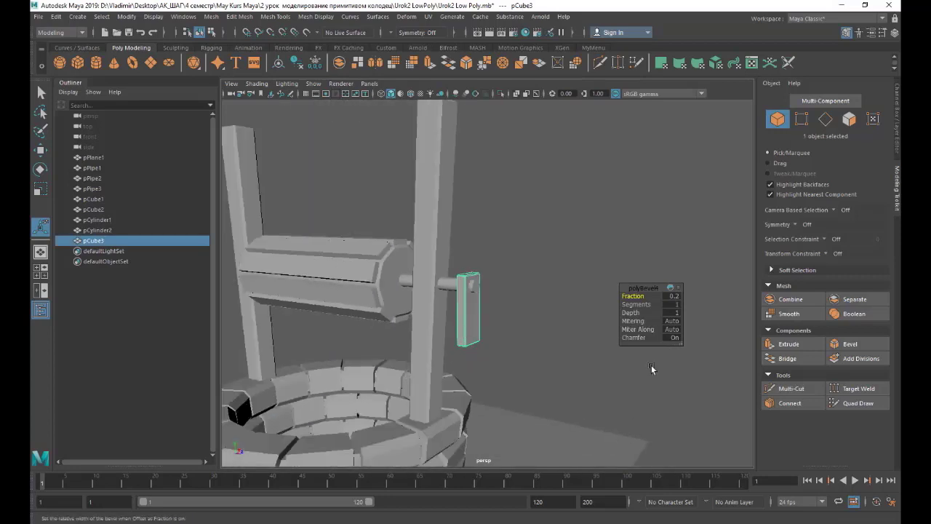
Duplicate the axle, shrink the copy, and set it on the crank plate's lower end as a grip.
click(446, 289)
key(w)
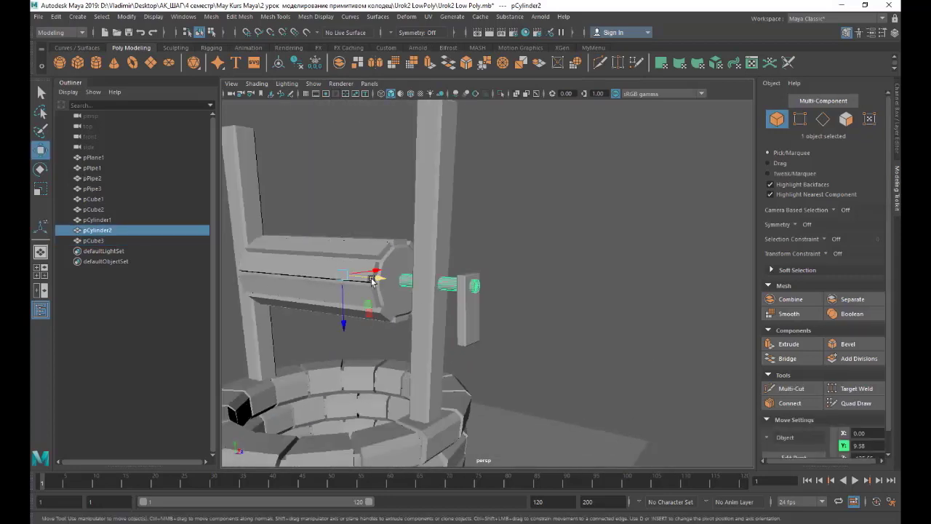
mouse_move(374, 280)
shift+mouse_down()
mouse_move(624, 322)
mouse_move(540, 296)
shift+mouse_up()
key(r)
key(w)
mouse_move(492, 324)
mouse_down()
mouse_move(490, 370)
mouse_move(542, 332)
mouse_move(297, 363)
mouse_move(436, 349)
mouse_up()
scroll(495, 327, down, 5)
scroll(495, 328, up, 5)
key(r)
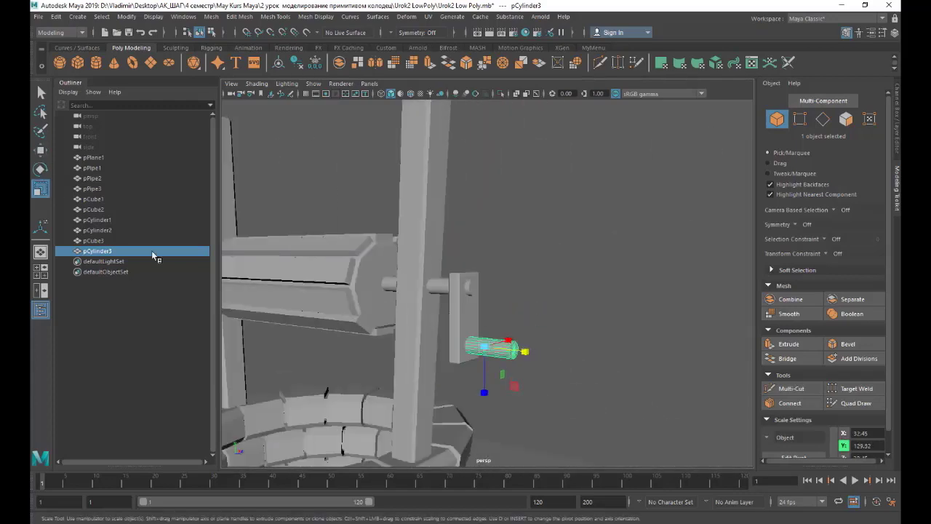
key(w)
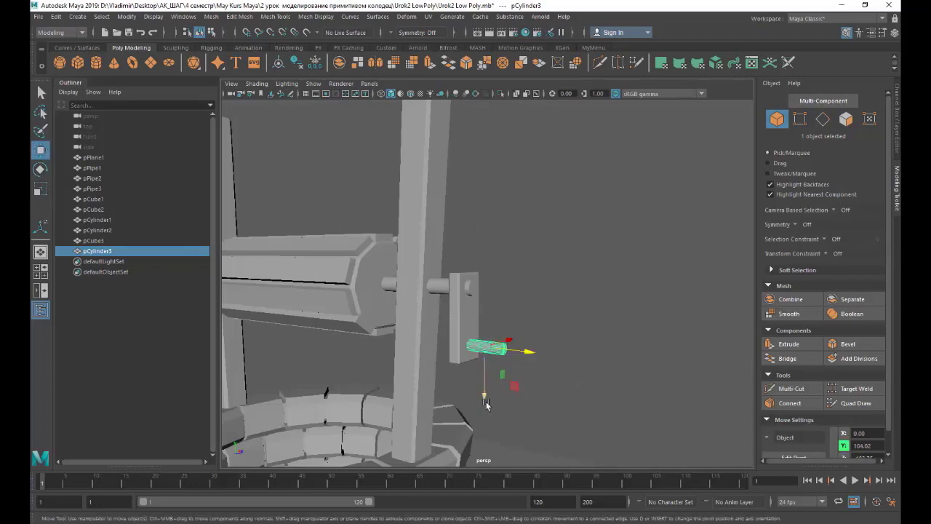
click(564, 416)
Create a helix from the polygon primitives menu, raise it to the crossbeam and enlarge it.
key(a)
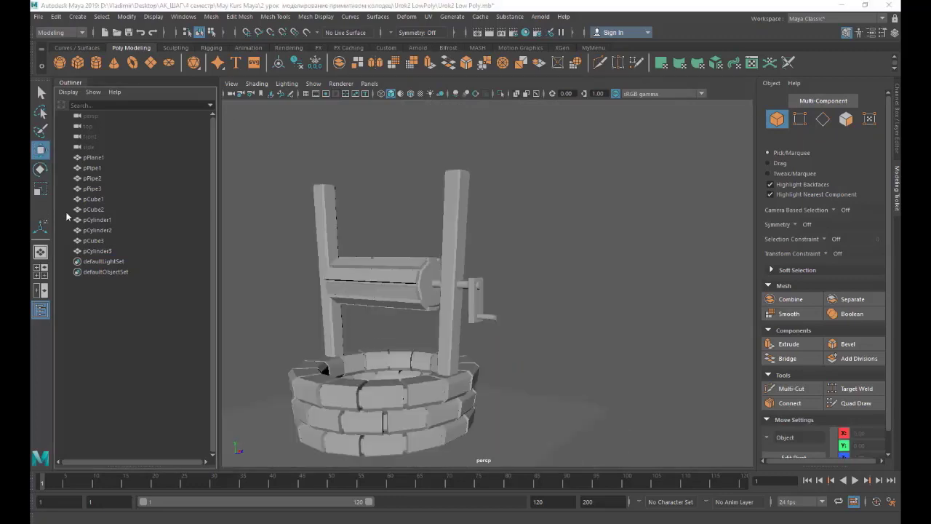
right_click(195, 63)
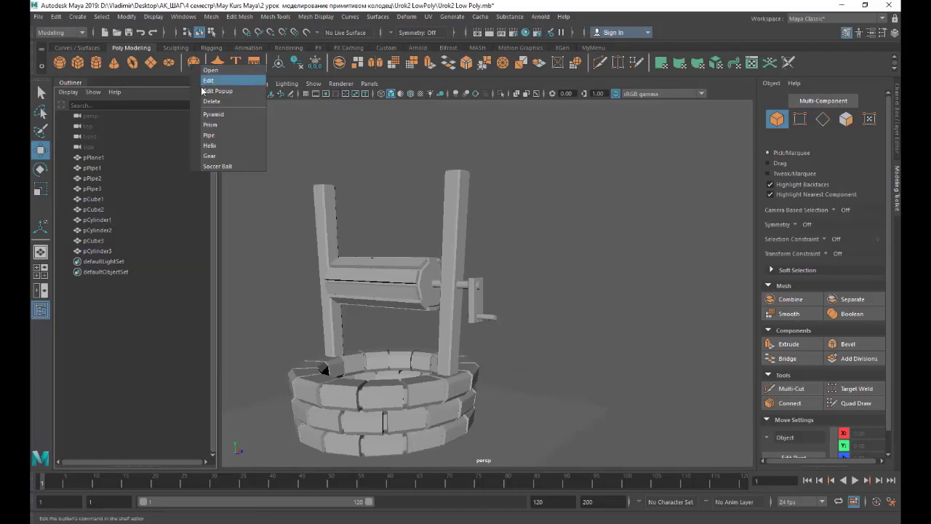
click(210, 146)
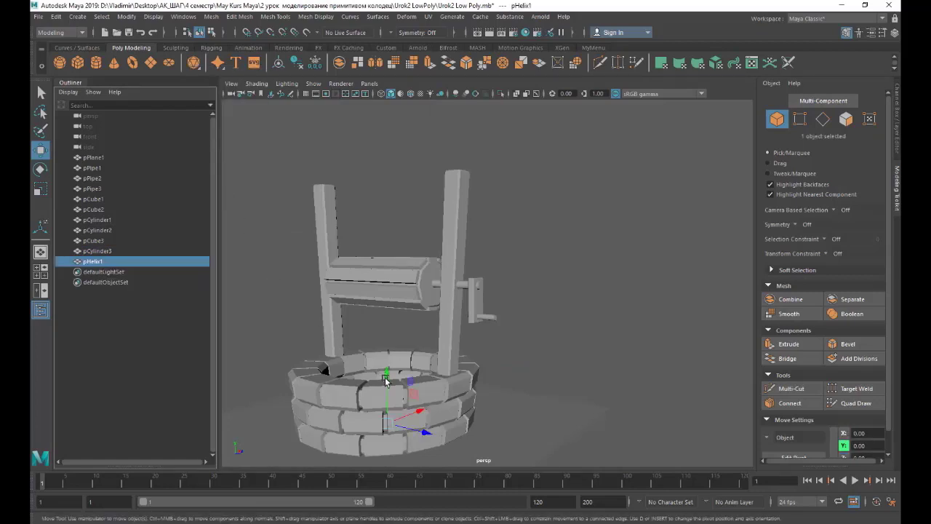
drag(386, 382, 383, 279)
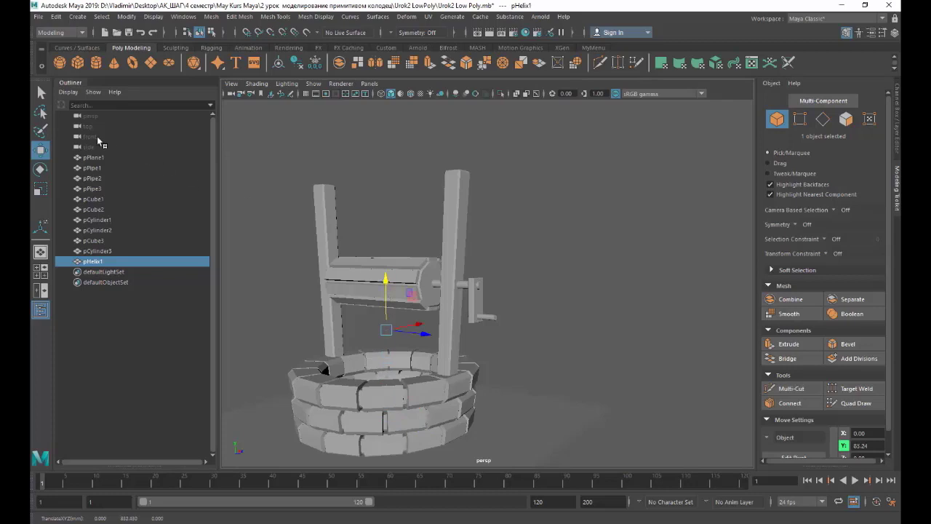
click(41, 189)
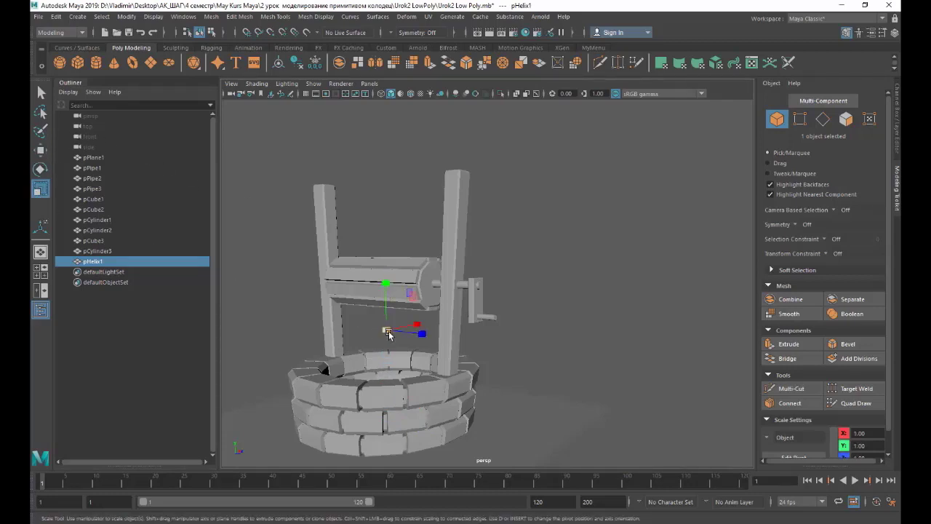
drag(389, 334, 469, 333)
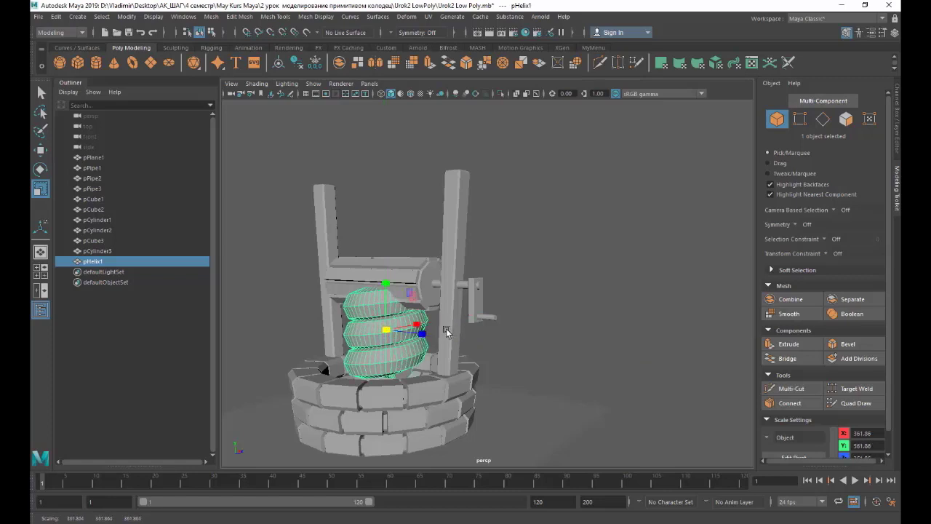
Tip the helix onto its side with Rotate X set to 90.
click(41, 169)
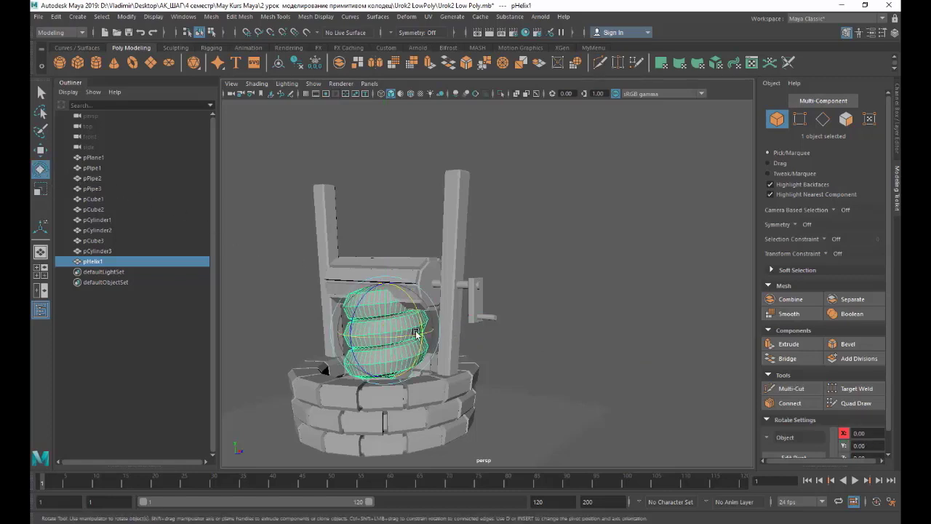
drag(418, 313, 374, 256)
click(859, 32)
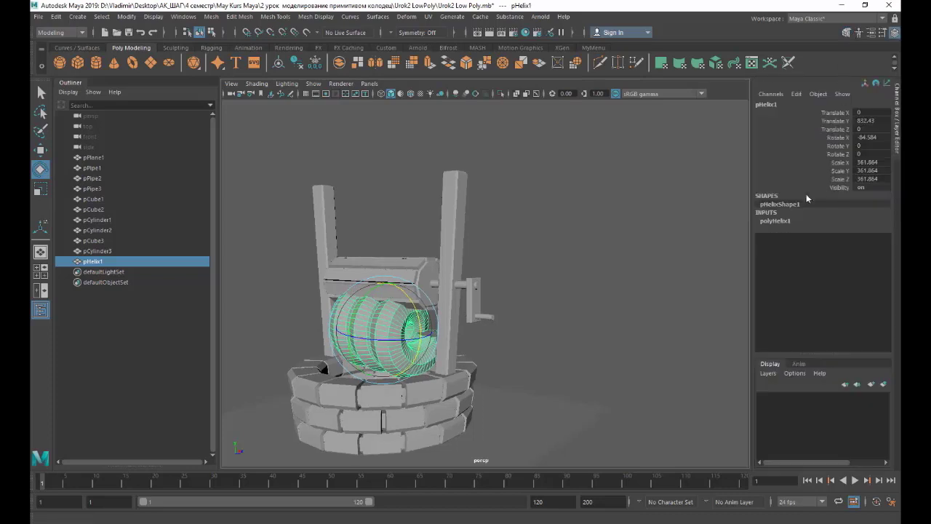
click(782, 222)
double_click(873, 137)
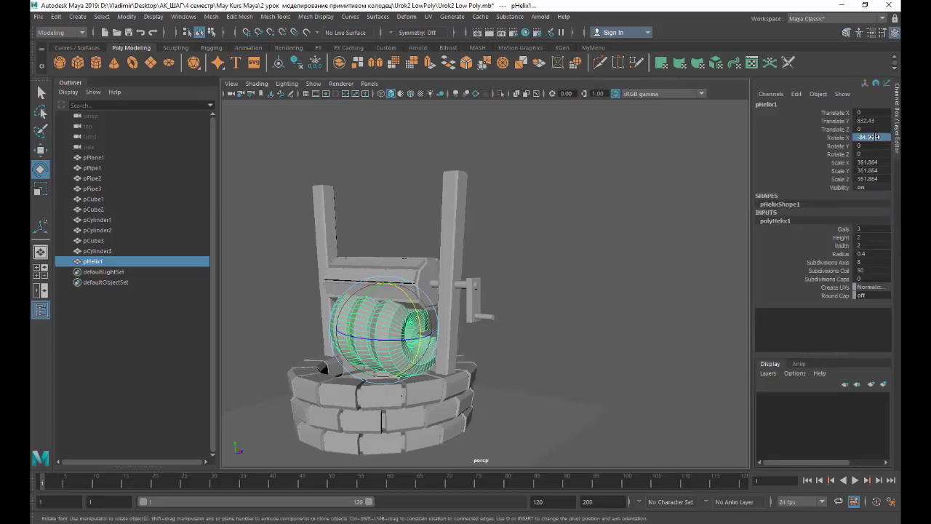
text(90)
key(Return)
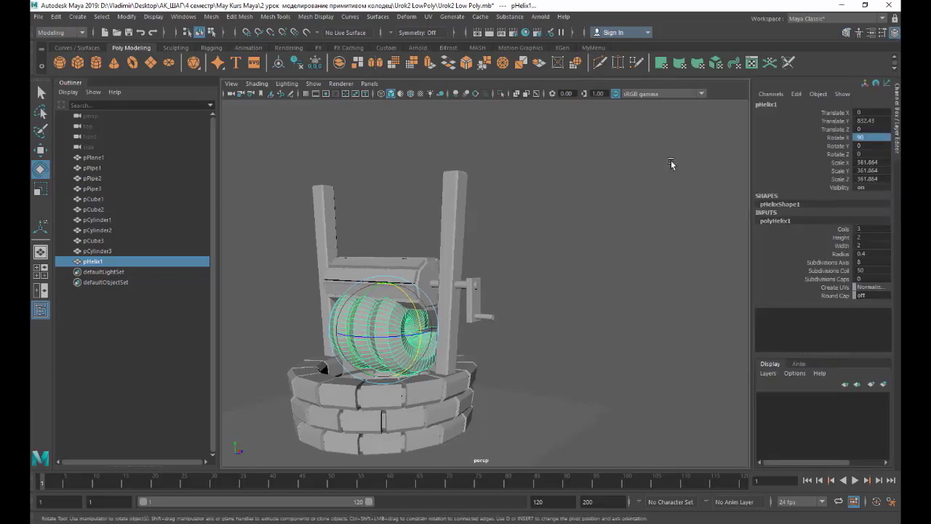
Move the helix onto the drum, set its Radius to 0.1, and scale it down to fit.
key(w)
drag(404, 369, 385, 334)
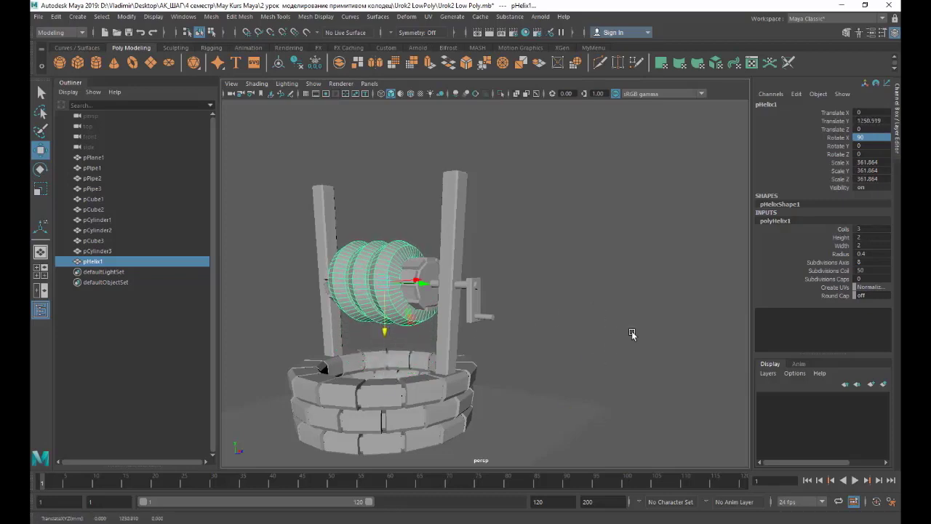
double_click(866, 238)
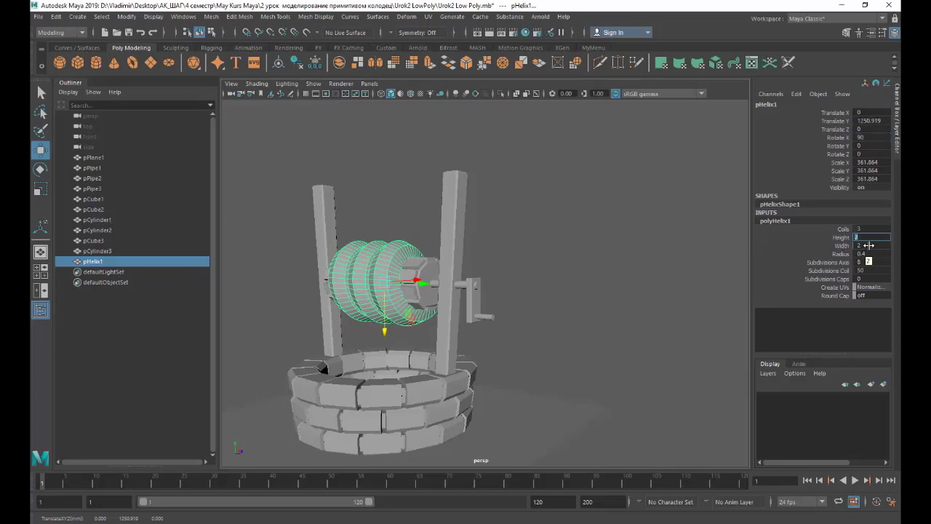
key(Tab)
key(Tab)
key(Return)
double_click(869, 253)
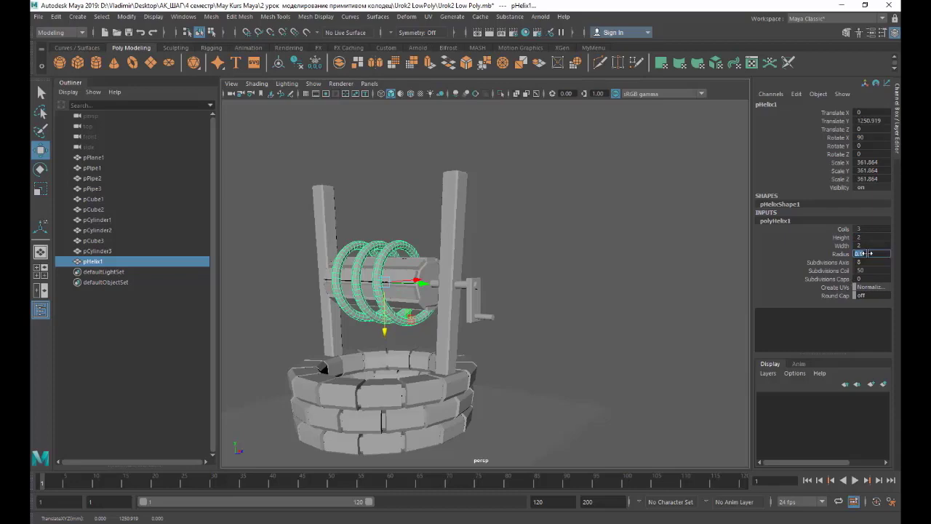
key(Return)
key(r)
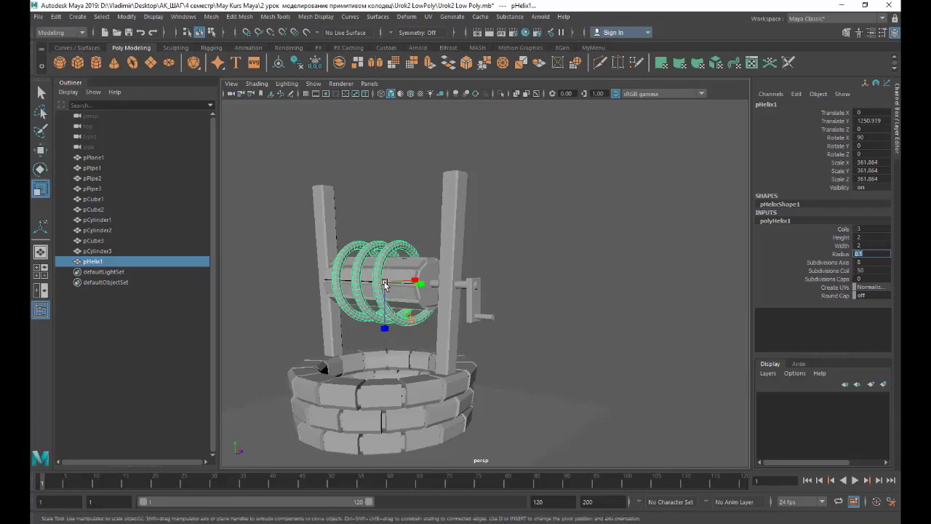
drag(384, 283, 368, 309)
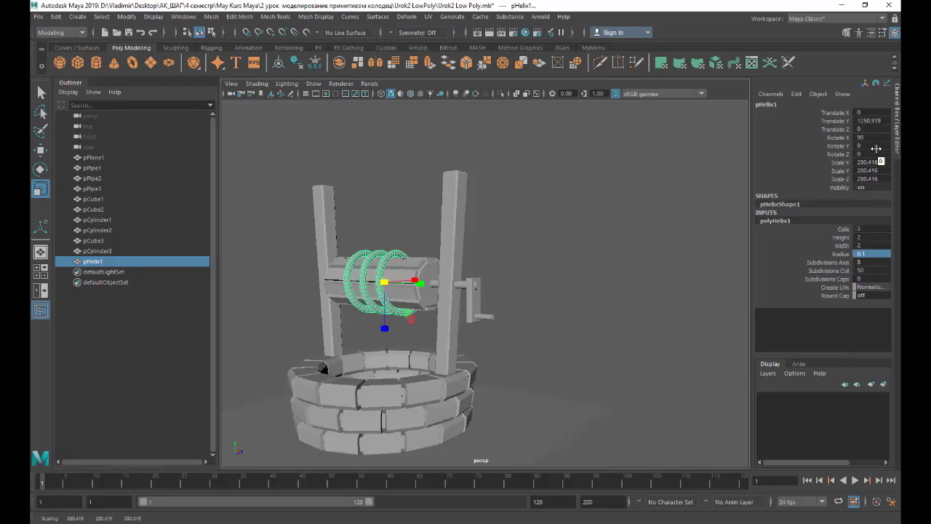
Try helix Heights of 4 and 3, and set 8 Coils.
click(857, 238)
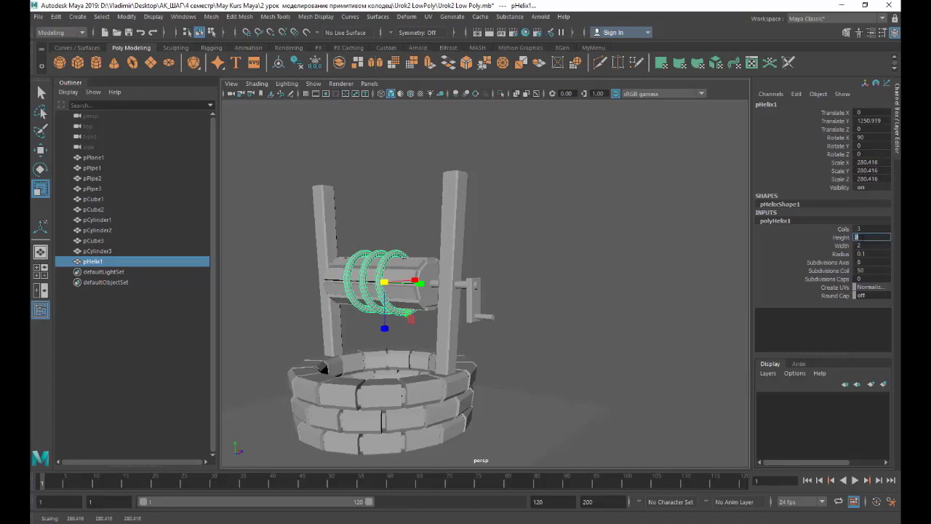
text(4)
key(Return)
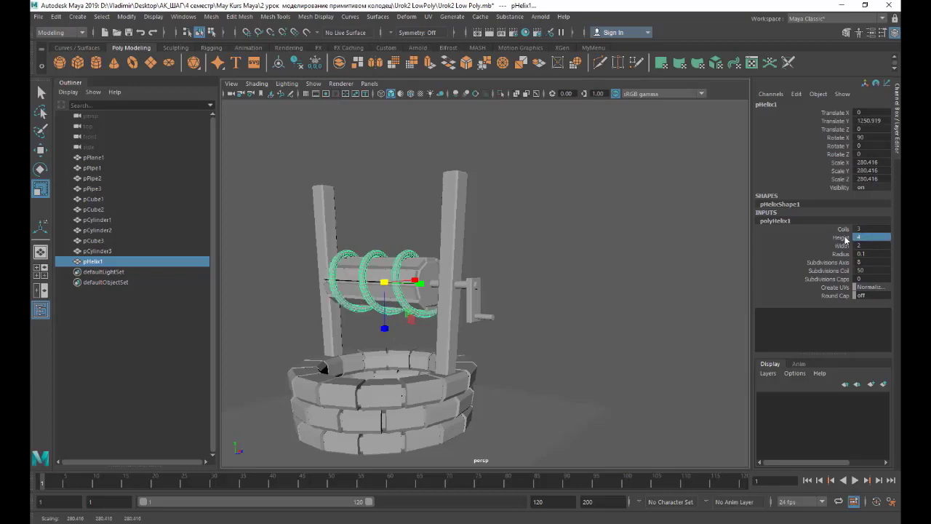
click(860, 237)
text(3)
key(Return)
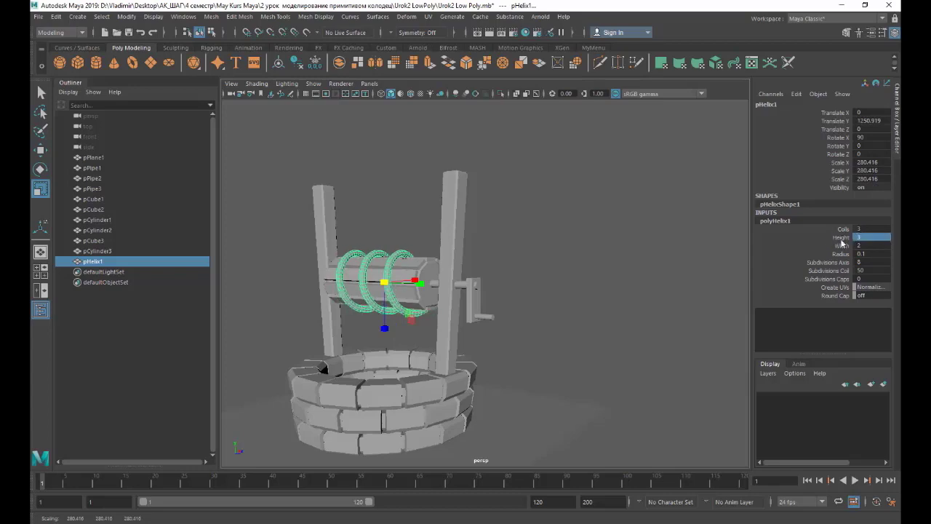
click(862, 228)
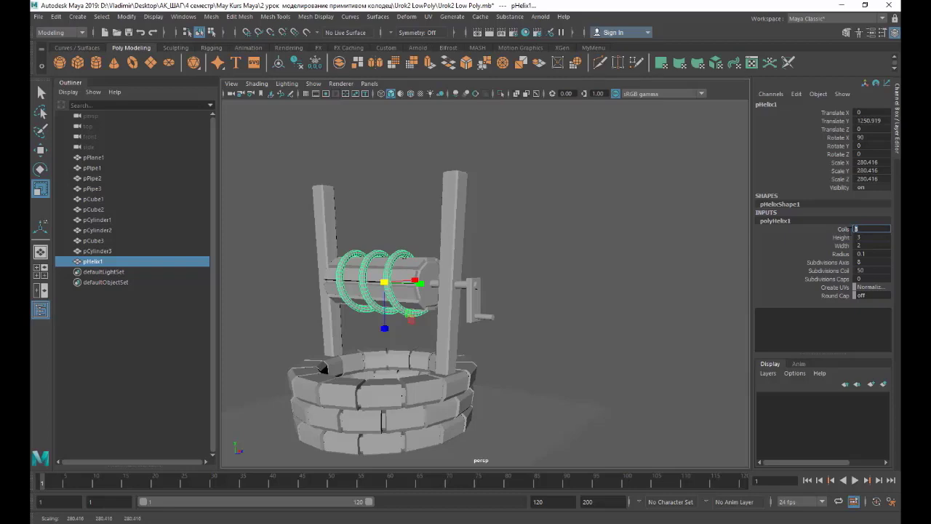
text(8)
key(Return)
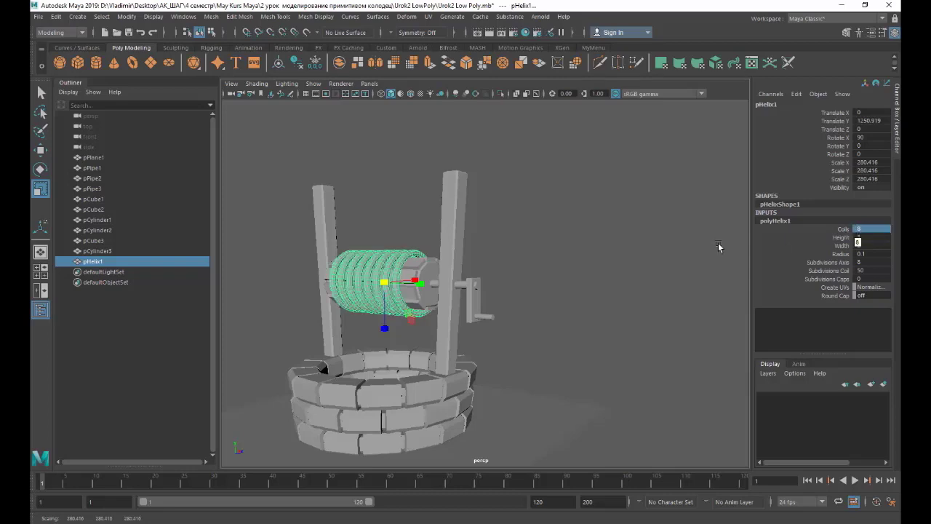
Settle the helix at Height 2.5 and 10 Coils, with Radius back at 0.1.
alt+drag(537, 306, 576, 305)
click(859, 237)
text(2.5)
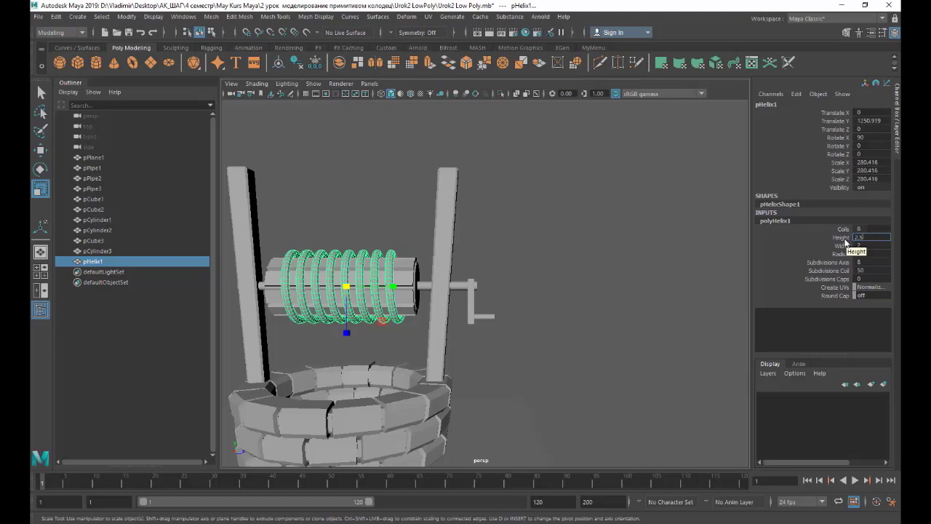
key(Return)
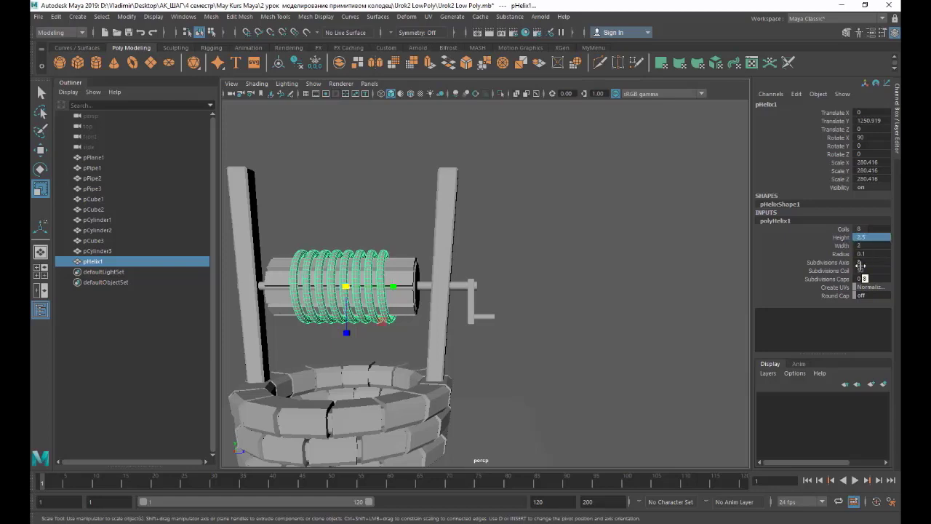
click(863, 229)
text(4)
key(Return)
text(10)
key(Return)
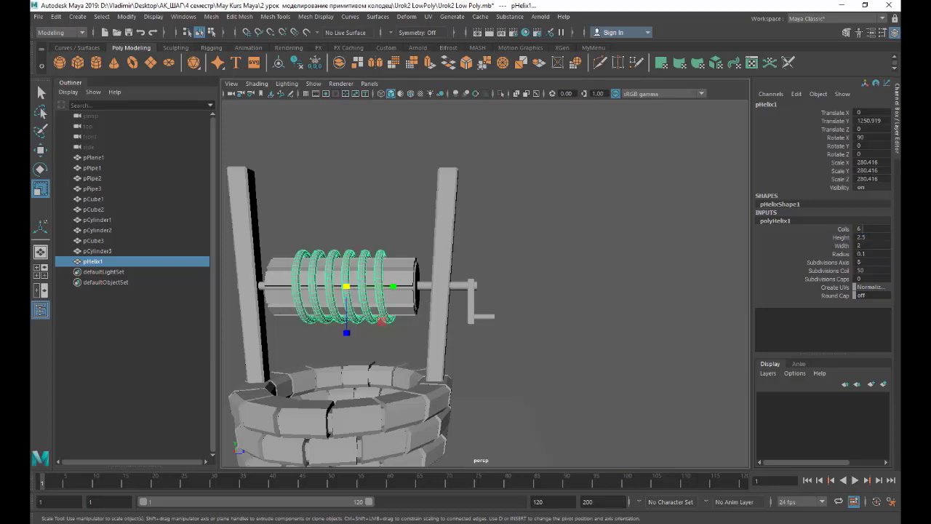
ctrl+drag(865, 257, 864, 257)
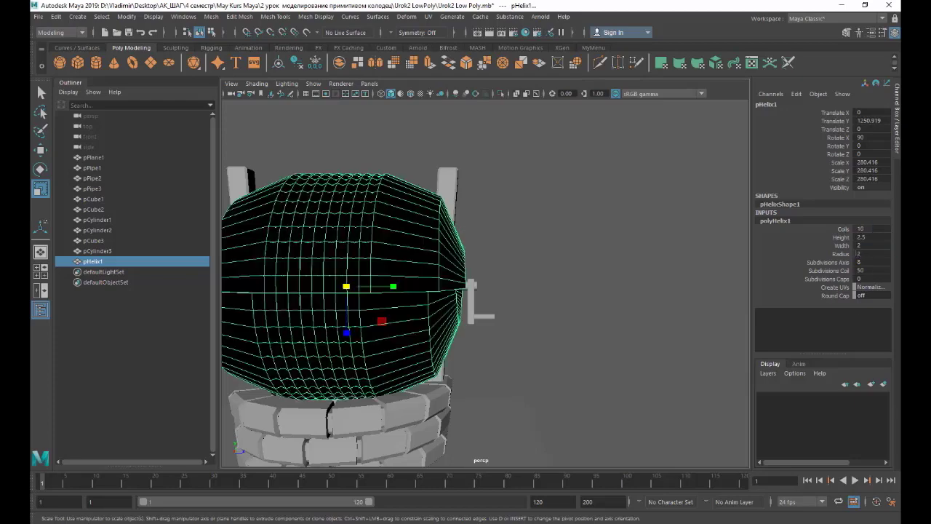
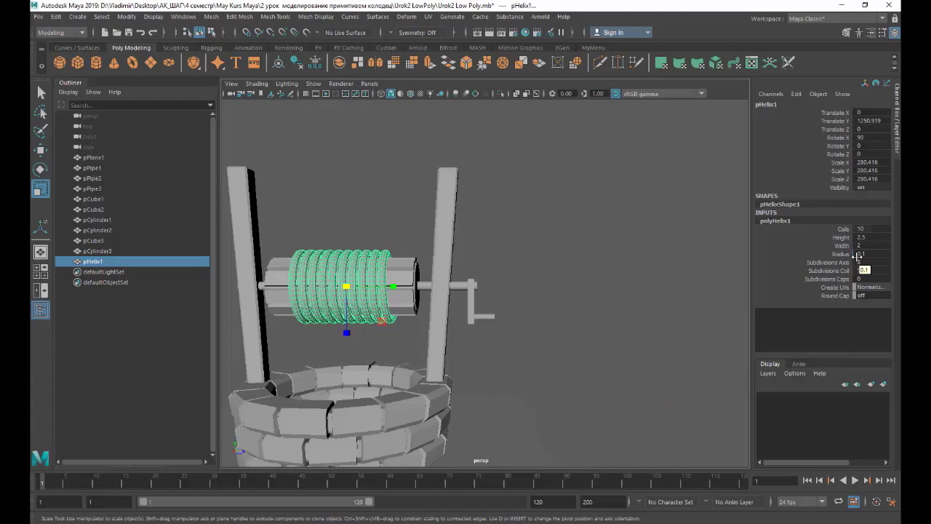
Set the rope helix height to 2 and slide it along the drum toward the crank.
key(e)
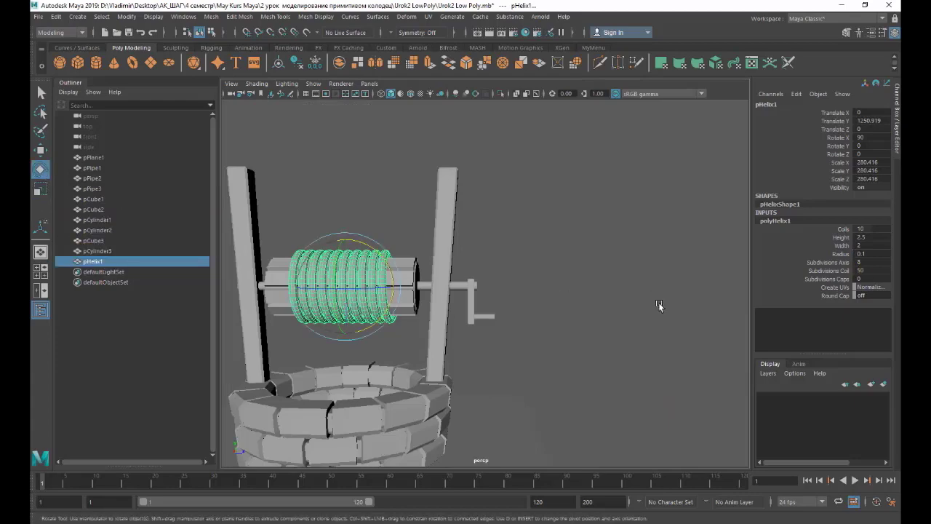
alt+drag(658, 302, 422, 302)
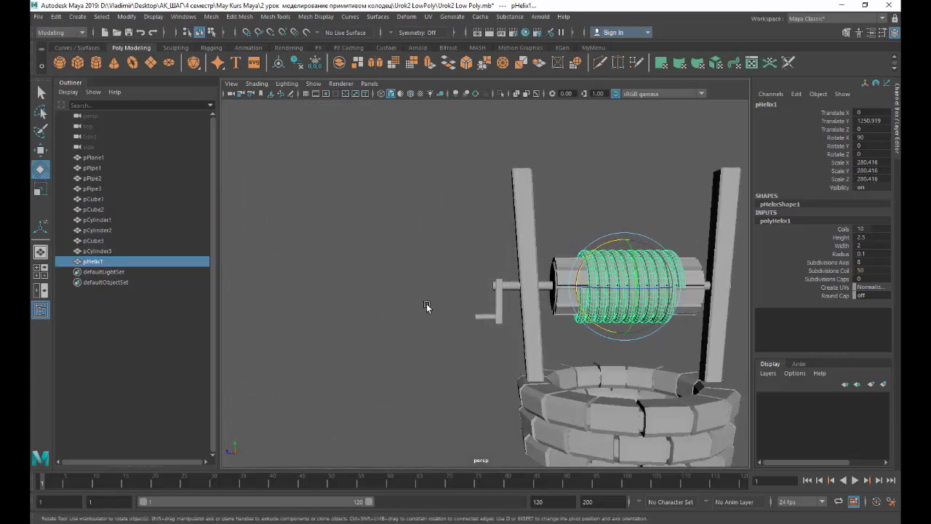
double_click(864, 238)
text(2)
key(Return)
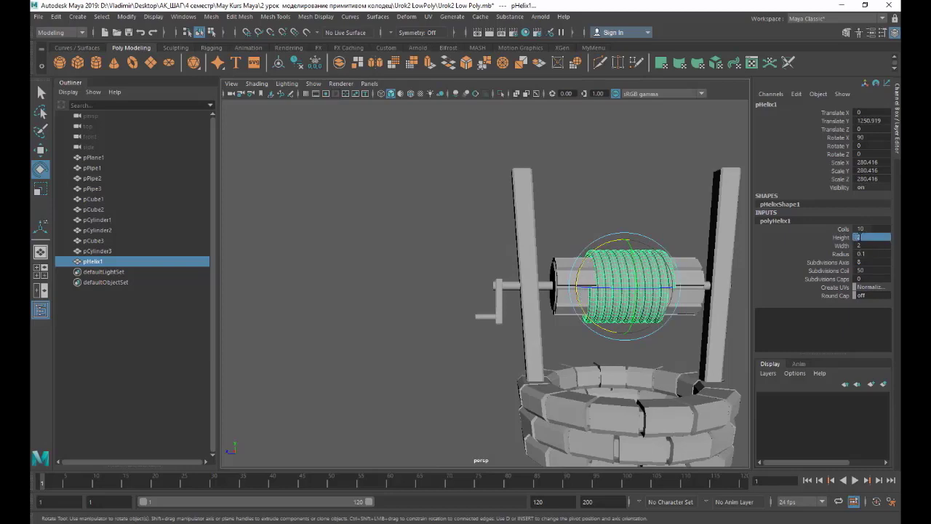
key(w)
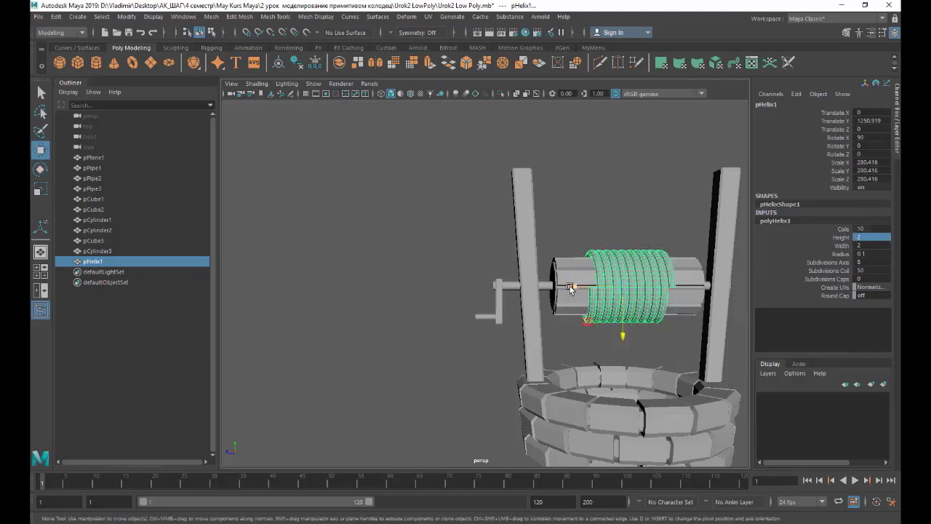
drag(571, 290, 546, 288)
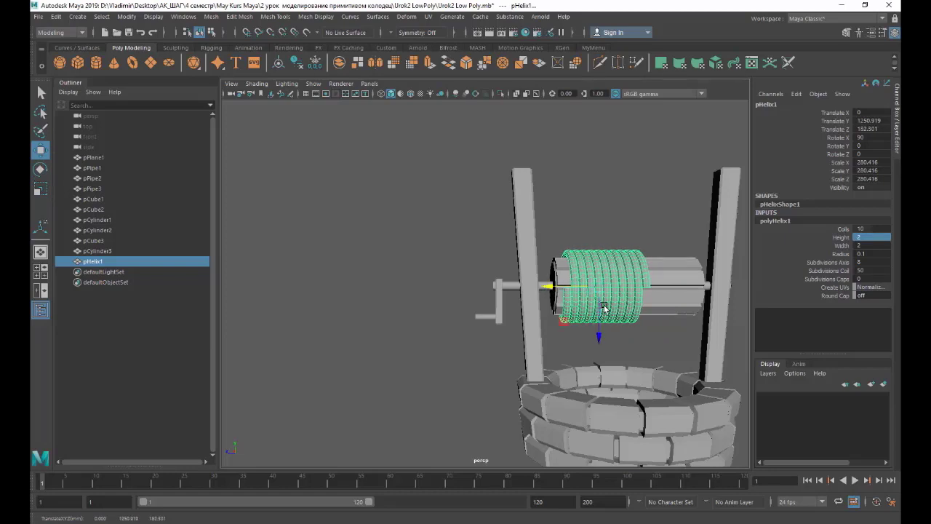
Toggle the Channel Box panels and orbit to check the coiled rope from above and the side.
alt+drag(667, 310, 668, 283)
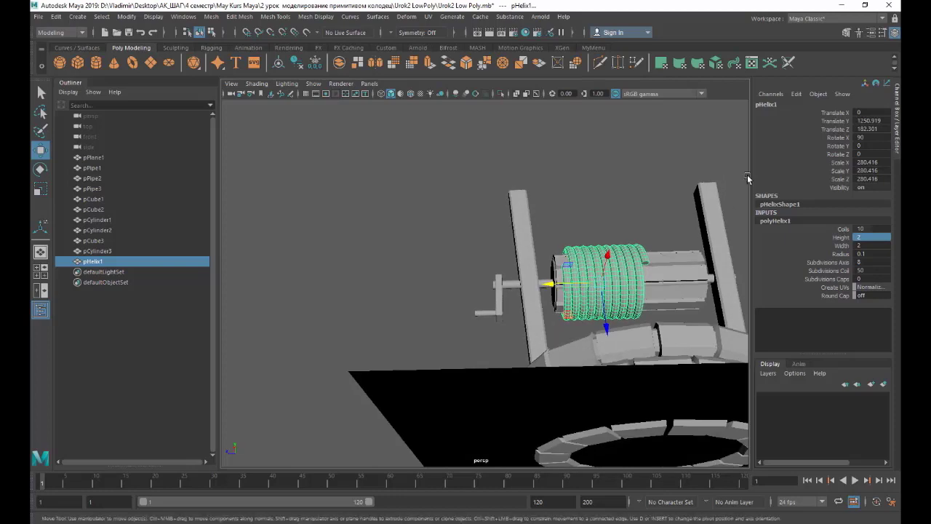
click(848, 33)
click(846, 118)
click(593, 48)
click(649, 287)
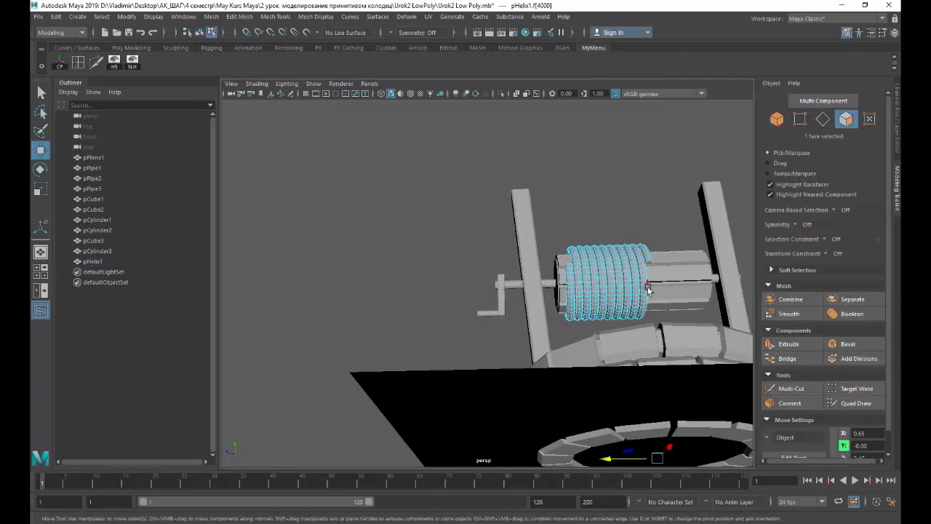
alt+drag(655, 447, 655, 446)
mouse_move(590, 434)
mouse_down()
mouse_move(578, 435)
mouse_move(591, 444)
mouse_up()
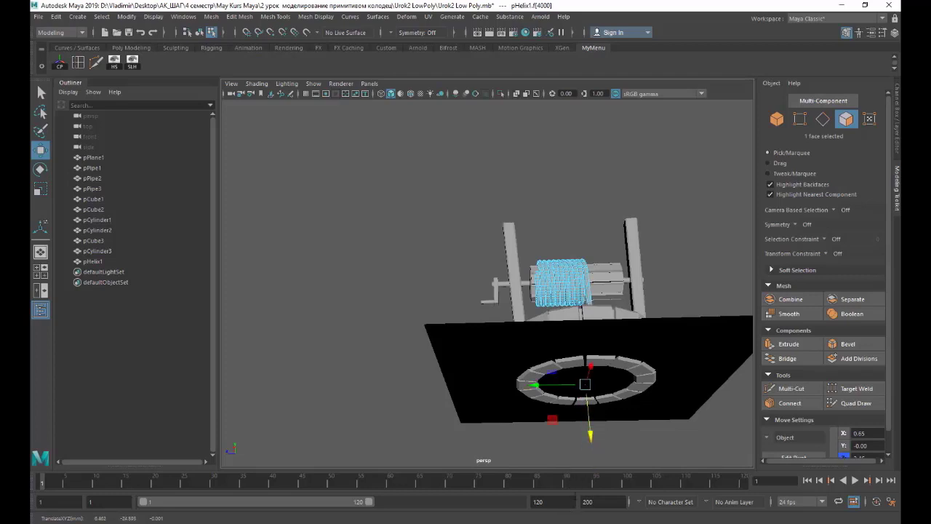
mouse_move(666, 253)
alt+mouse_down()
mouse_move(572, 436)
mouse_move(577, 422)
alt+mouse_up()
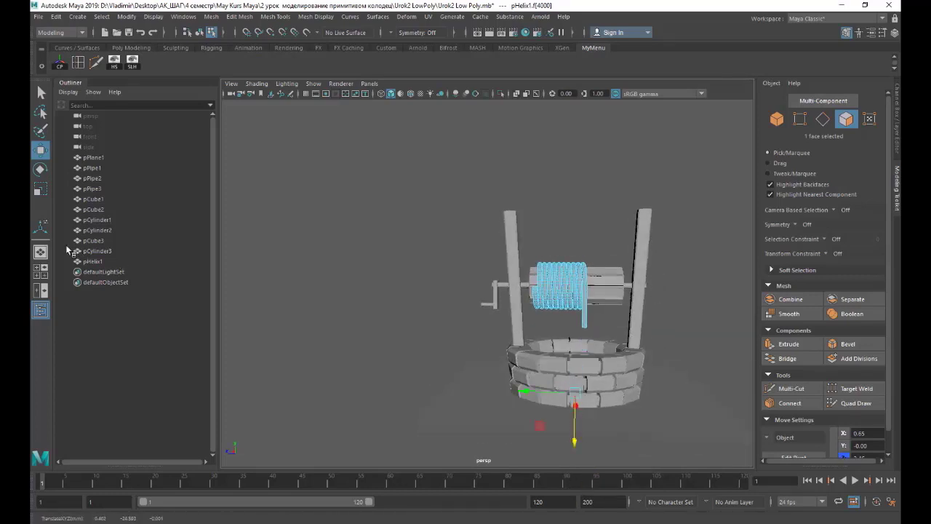
click(131, 47)
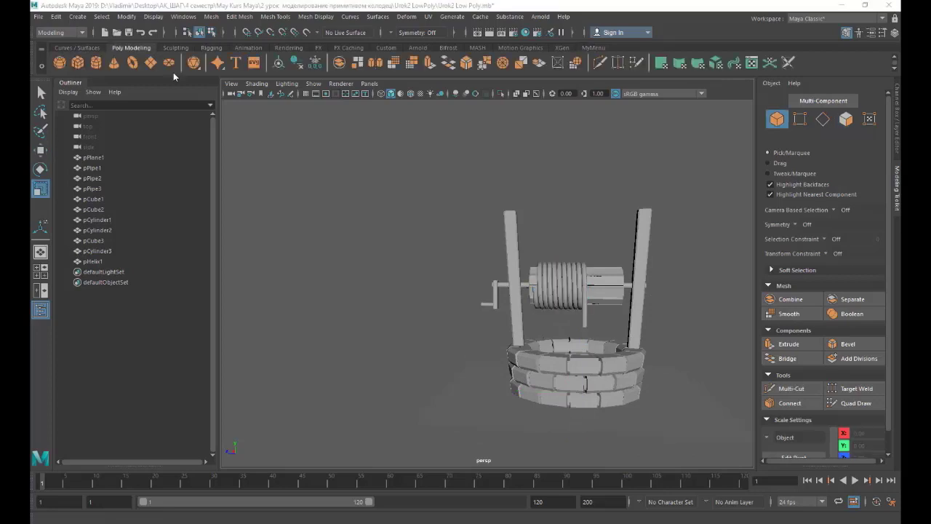
Create a new cube, raise it above the drum, and stretch it into a wide bar in front view.
click(78, 63)
key(w)
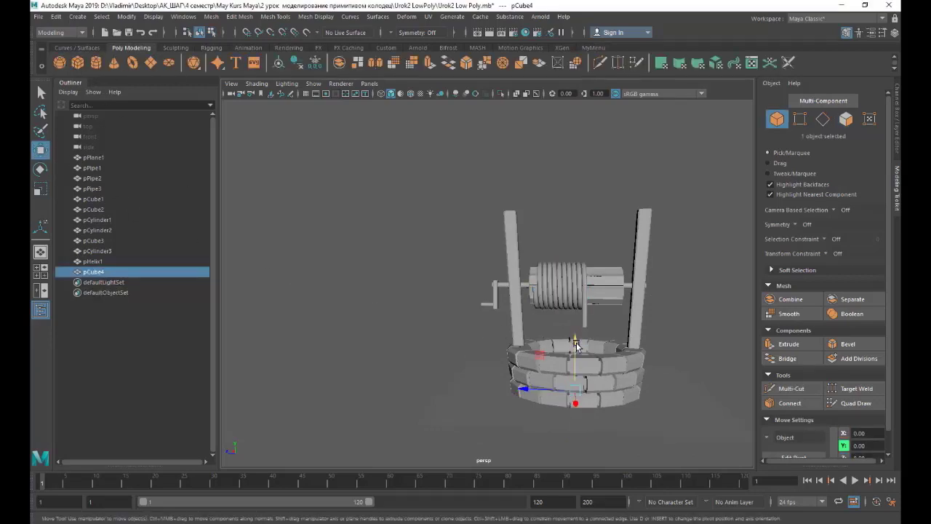
drag(576, 346, 577, 195)
click(41, 190)
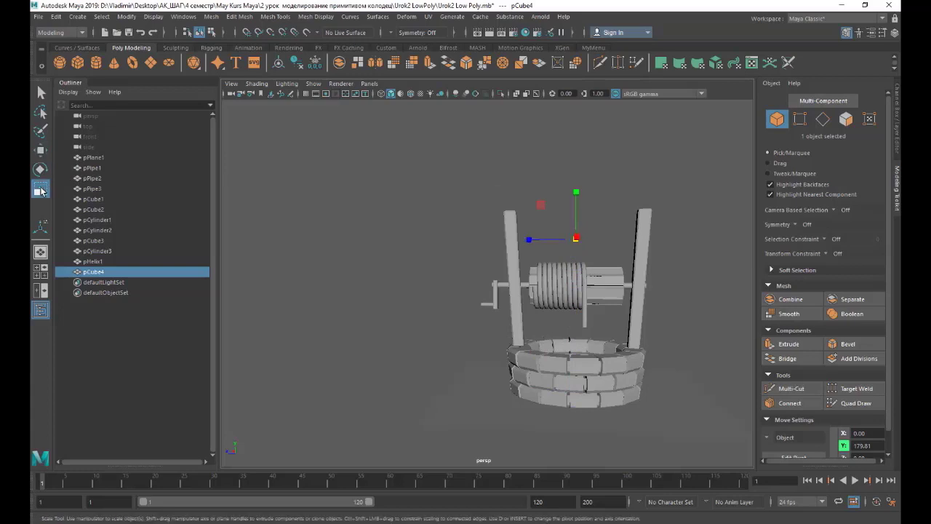
alt+drag(604, 233, 582, 243)
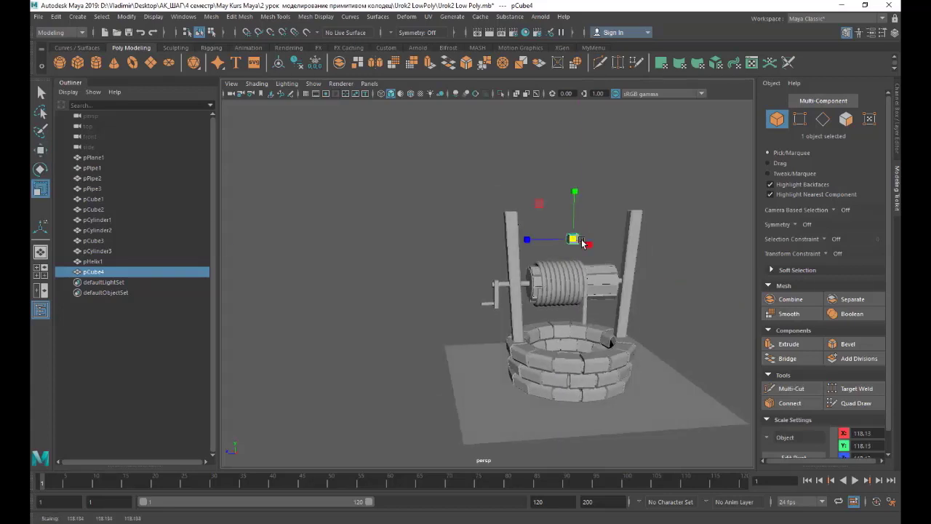
click(231, 93)
click(250, 99)
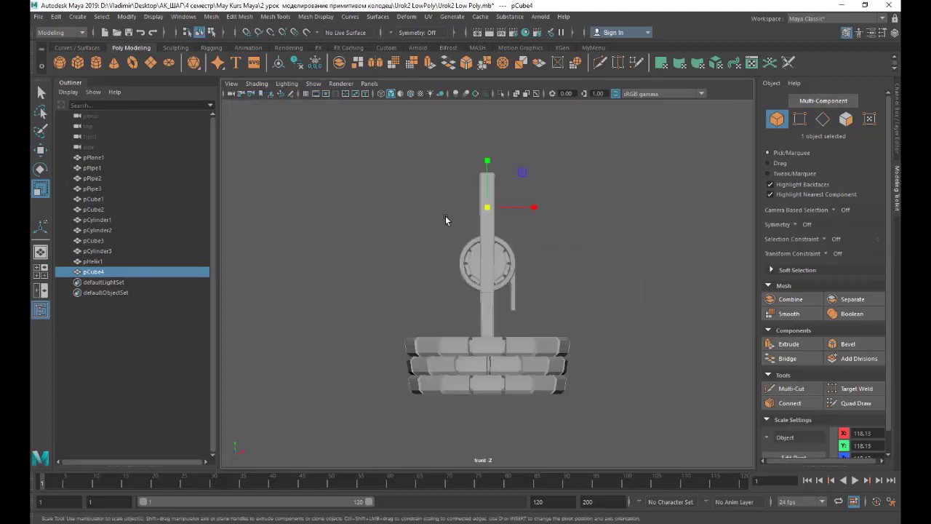
drag(533, 210, 752, 208)
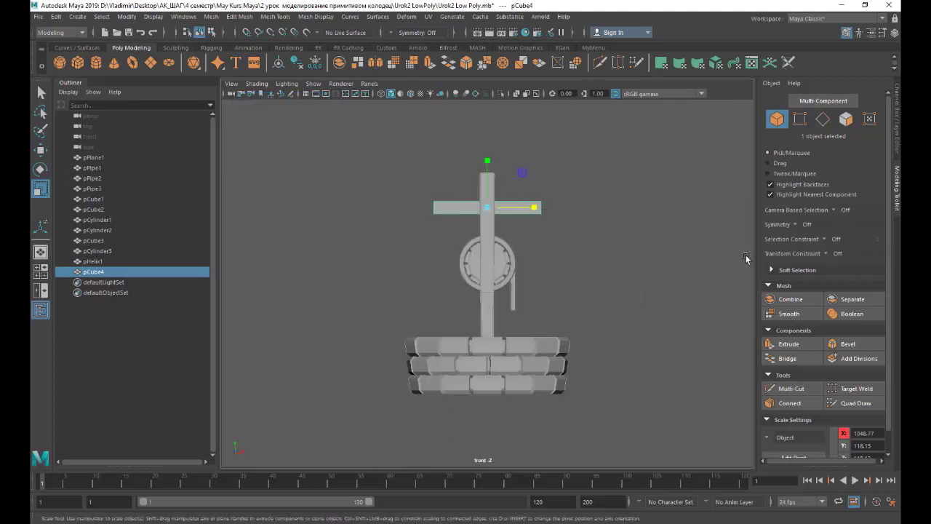
drag(536, 210, 559, 214)
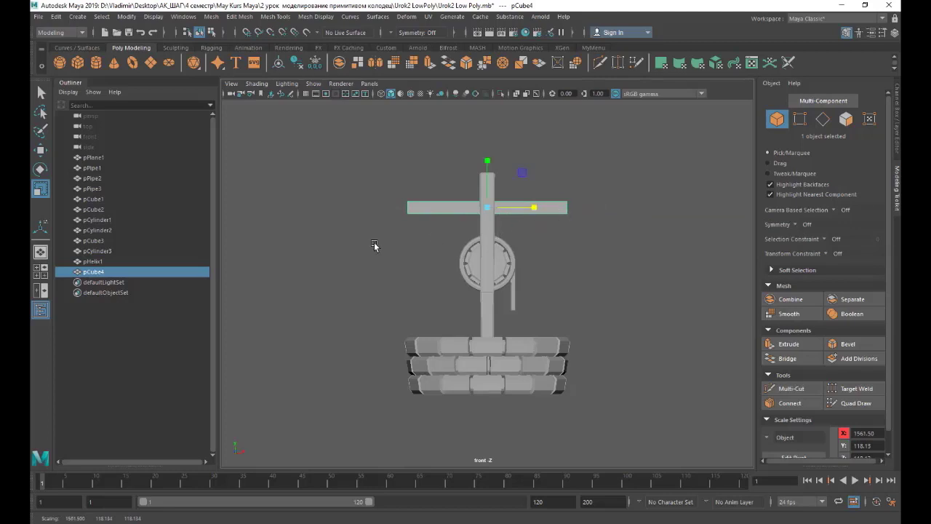
Move the bar onto the crank-side post in perspective, shrinking it and lengthening it along X.
key(w)
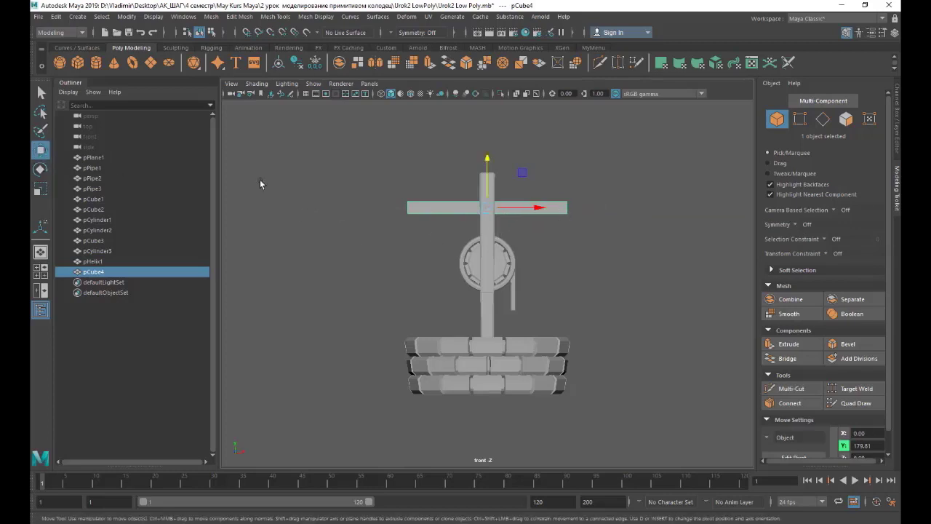
click(231, 94)
click(242, 100)
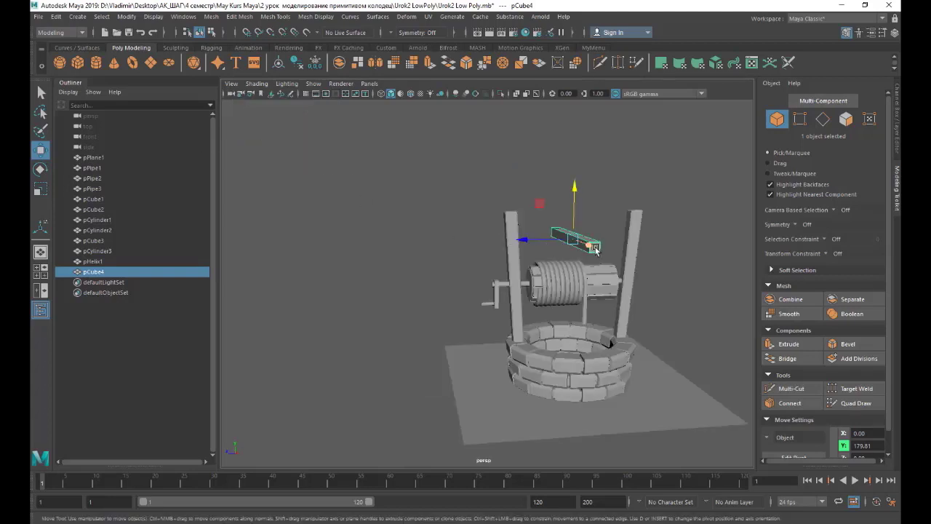
scroll(596, 249, up, 3)
middle_drag(582, 217, 471, 207)
click(41, 188)
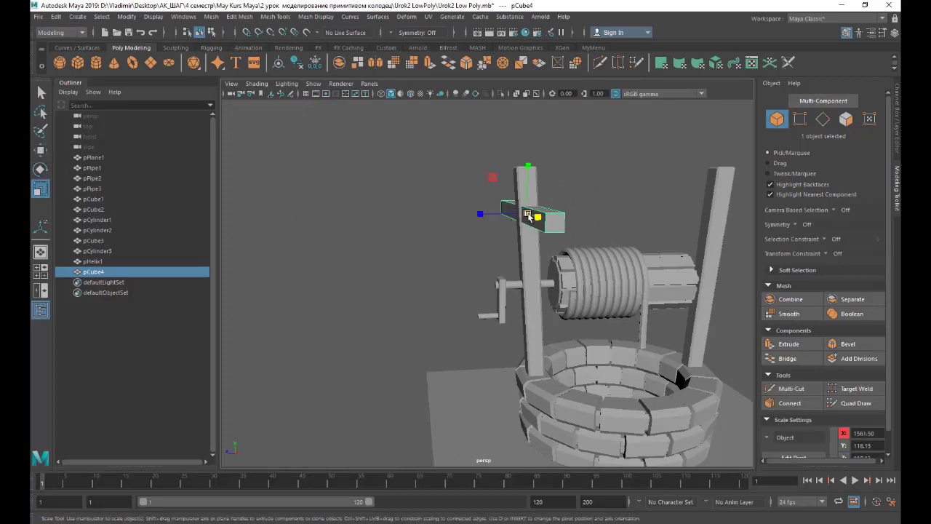
middle_drag(511, 226, 511, 228)
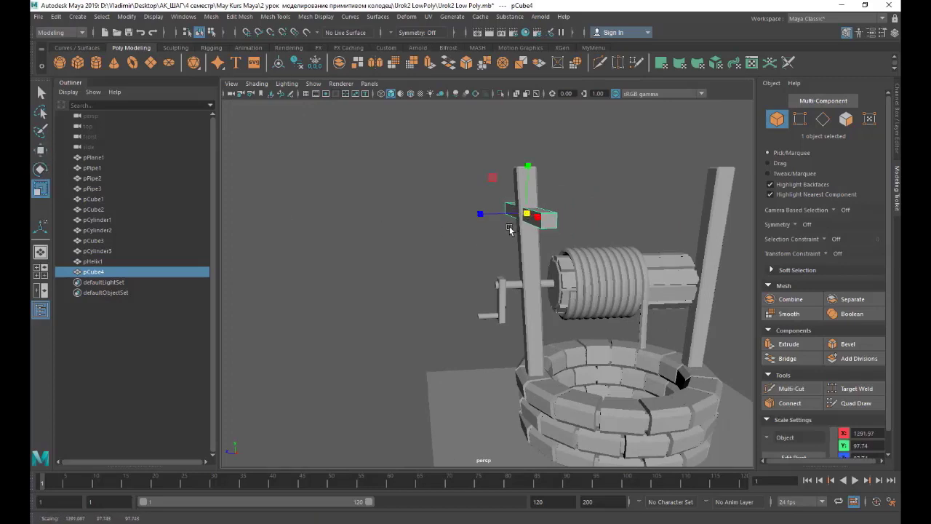
drag(537, 216, 539, 243)
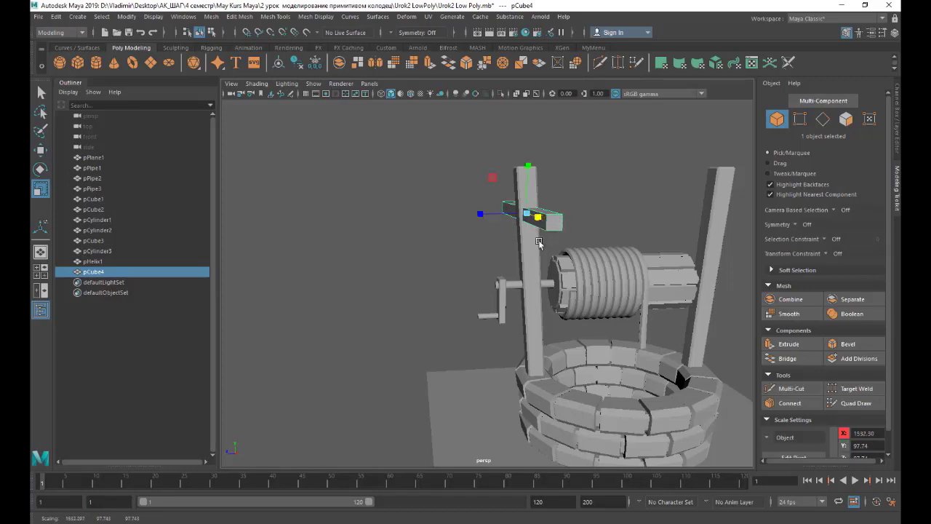
Bevel the crossbar pCube4 at a fraction of 0.2, then reselect it in front view for moving.
click(845, 343)
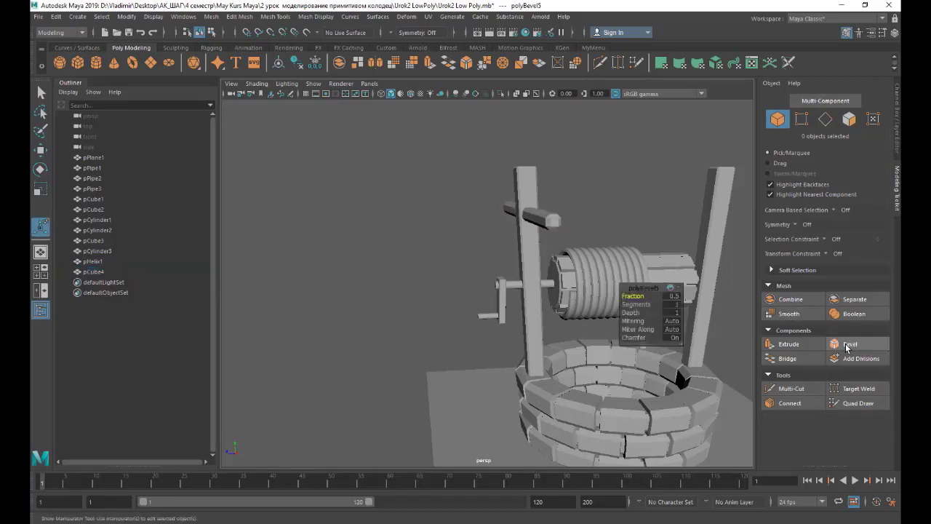
click(678, 296)
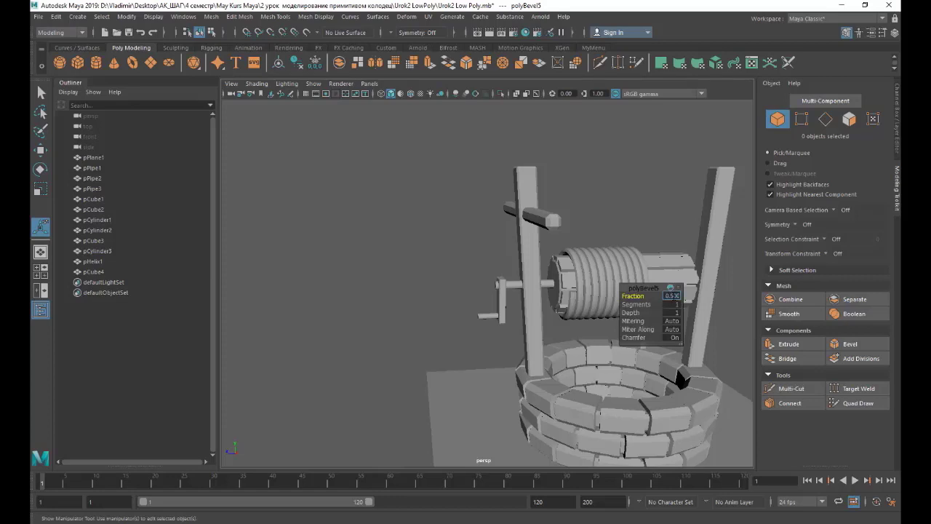
text(0.2)
key(Return)
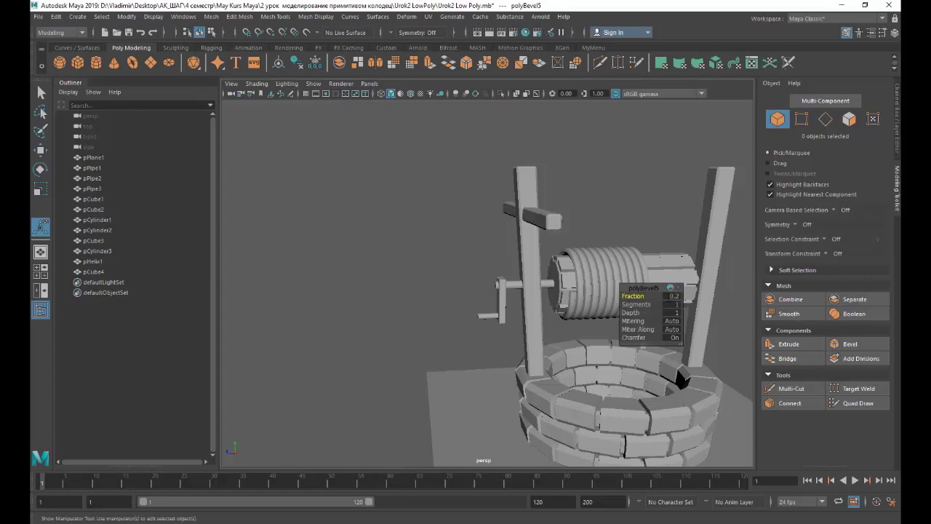
click(230, 93)
click(252, 98)
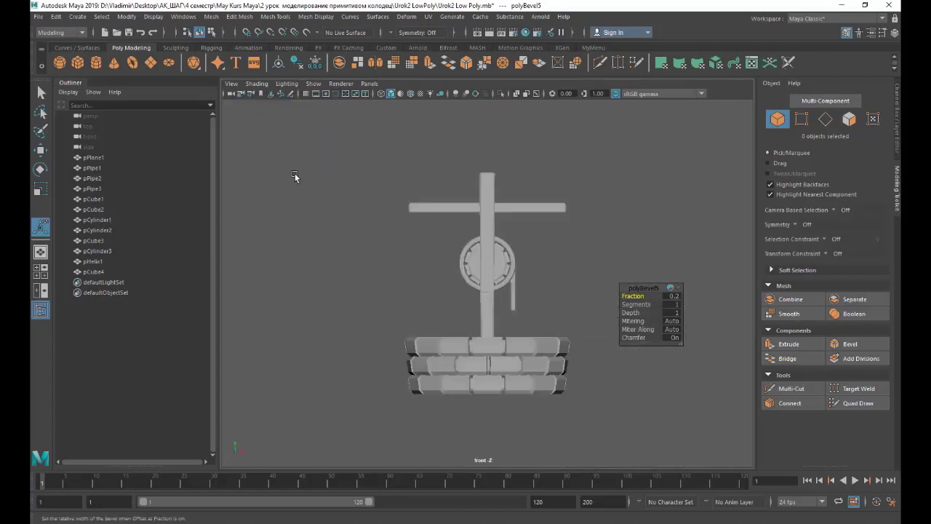
click(535, 211)
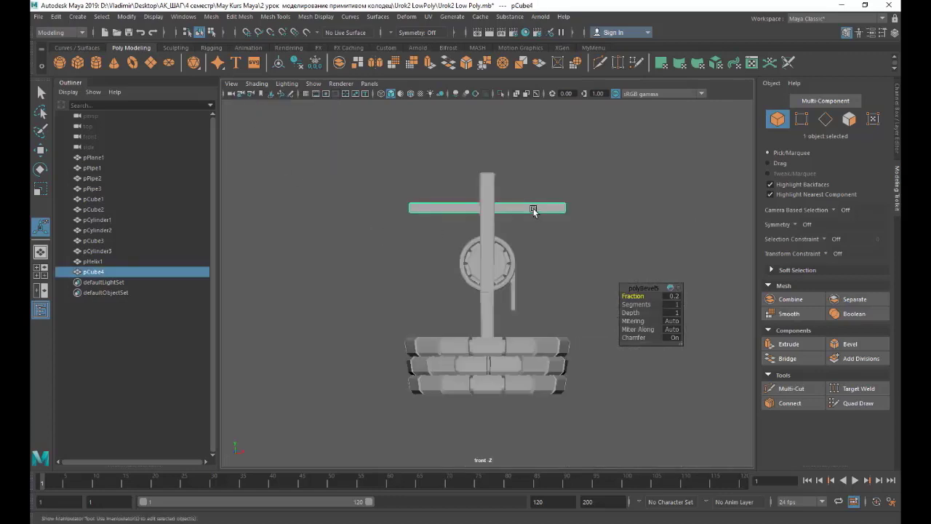
click(40, 150)
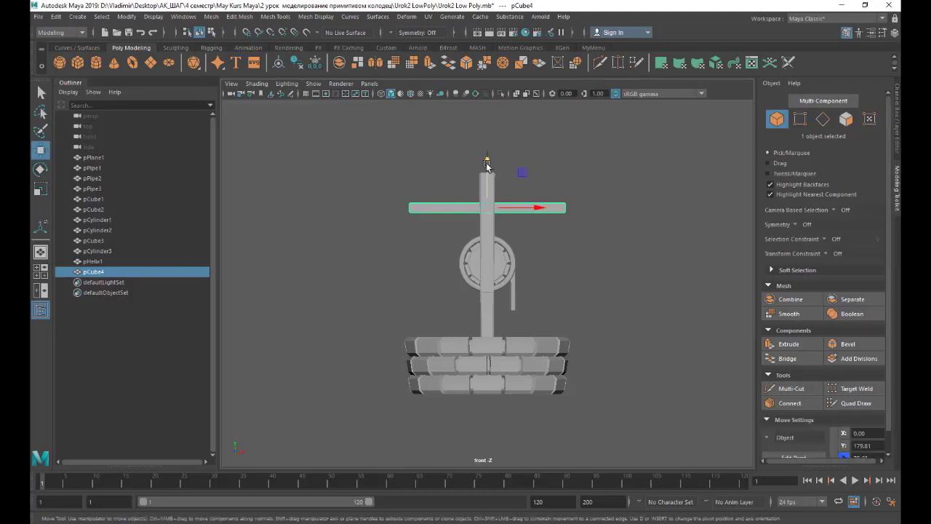
Raise, tilt and shorten the beam into a sloping rafter atop the post, then duplicate it.
shift+drag(487, 165, 483, 131)
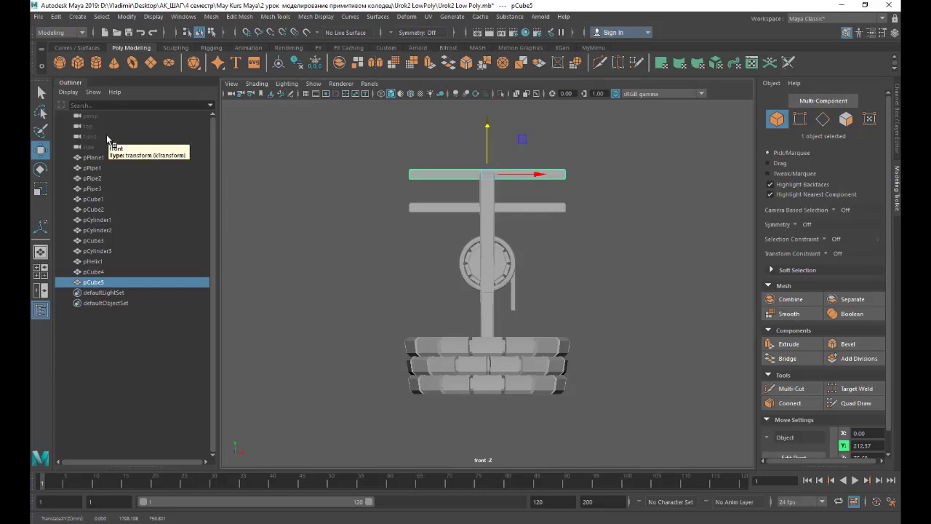
click(40, 169)
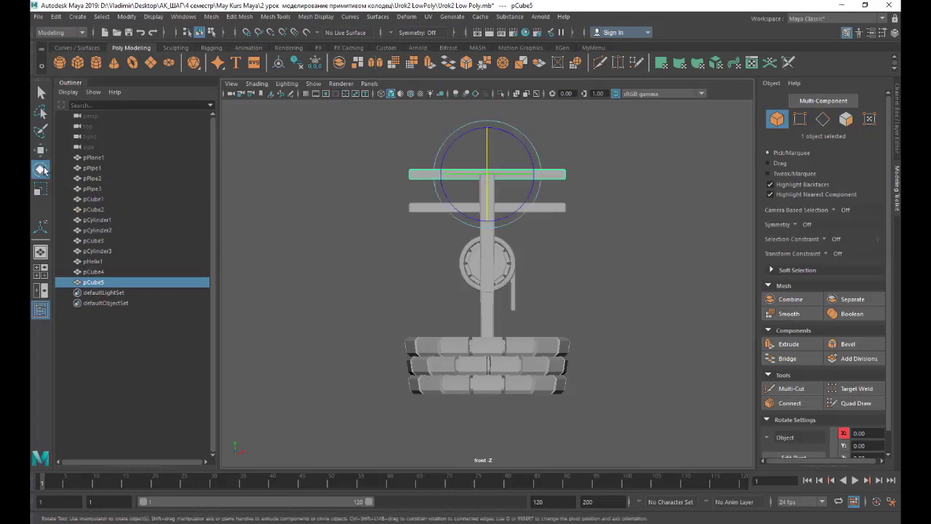
drag(515, 149, 524, 167)
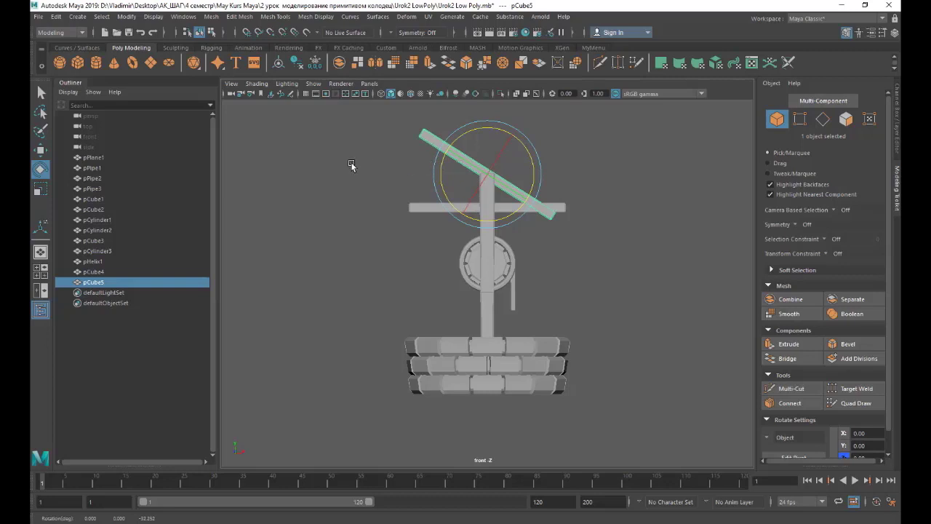
click(40, 150)
middle_drag(533, 205, 568, 216)
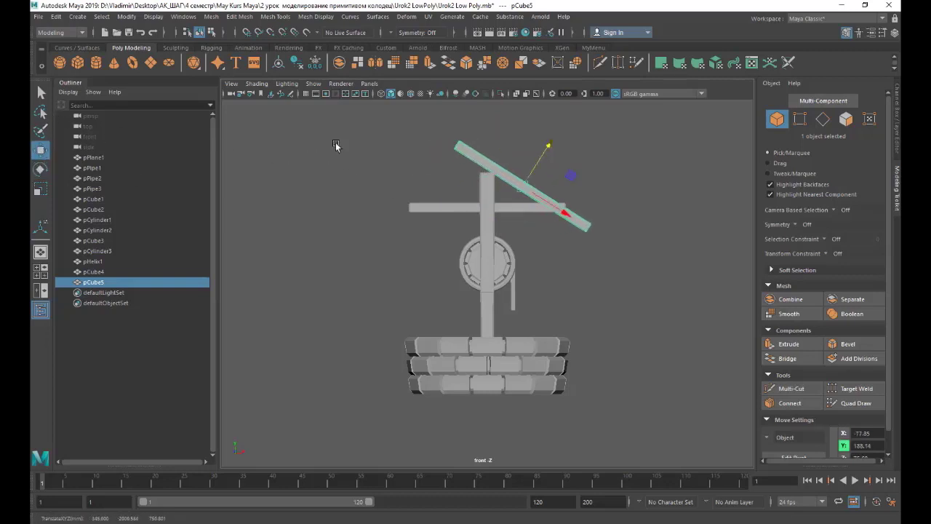
click(40, 169)
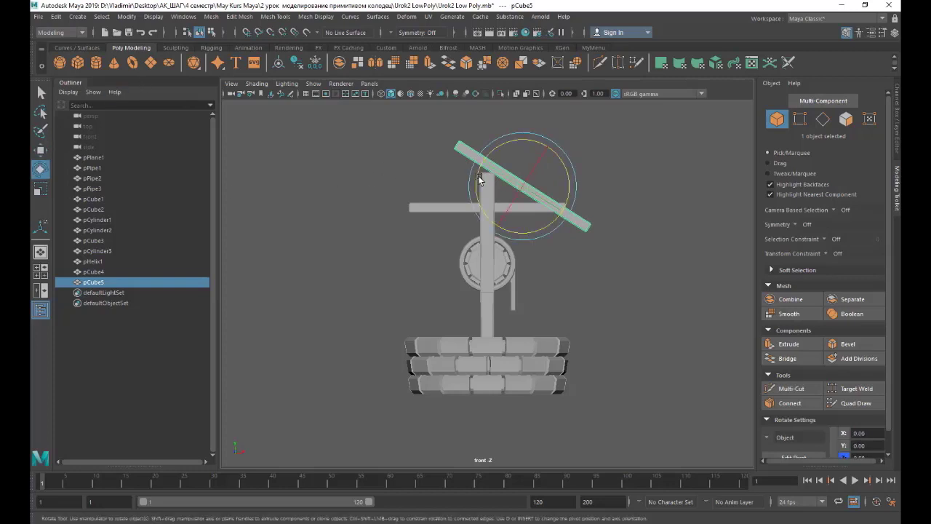
middle_drag(338, 184, 359, 162)
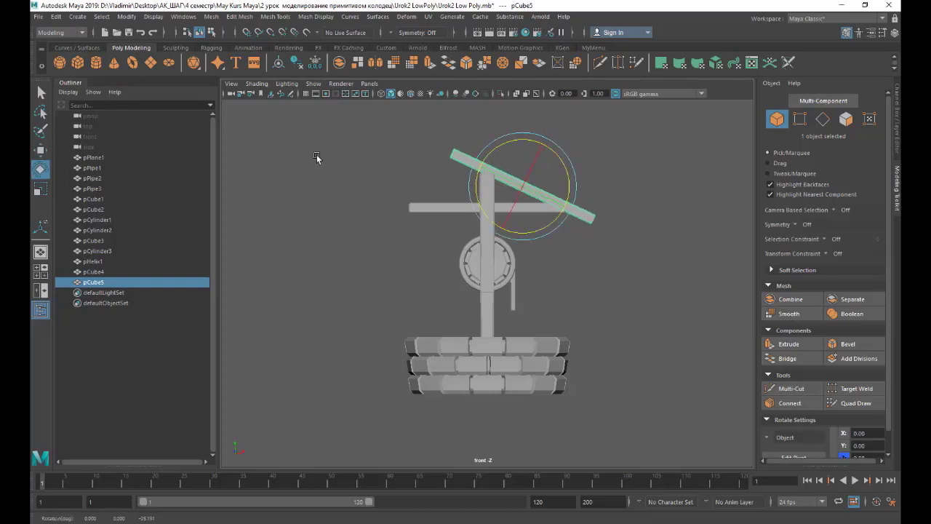
click(40, 188)
mouse_move(561, 208)
mouse_down()
mouse_move(551, 206)
mouse_move(580, 217)
mouse_up()
click(41, 149)
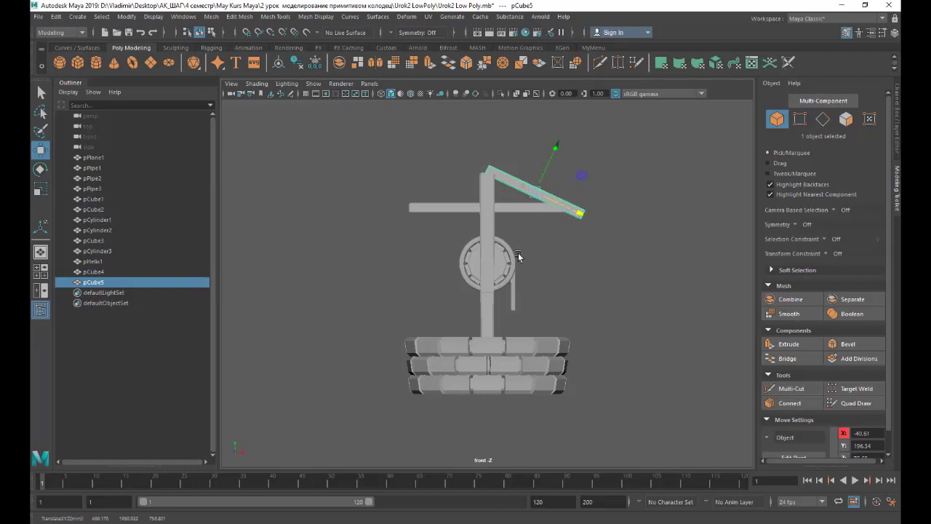
key(ctrl+d)
Mirror the rafter copy, then clone the crossbar and both rafters onto the far post.
click(374, 62)
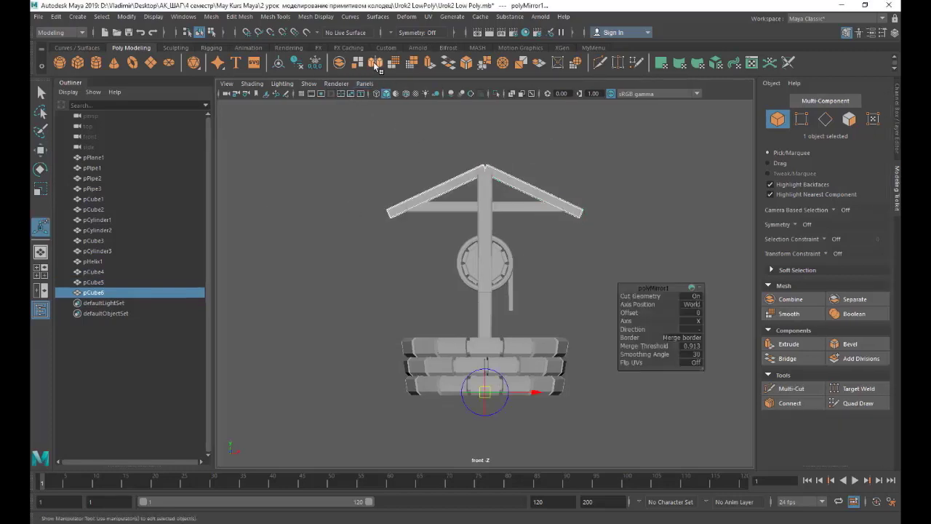
shift+click(447, 209)
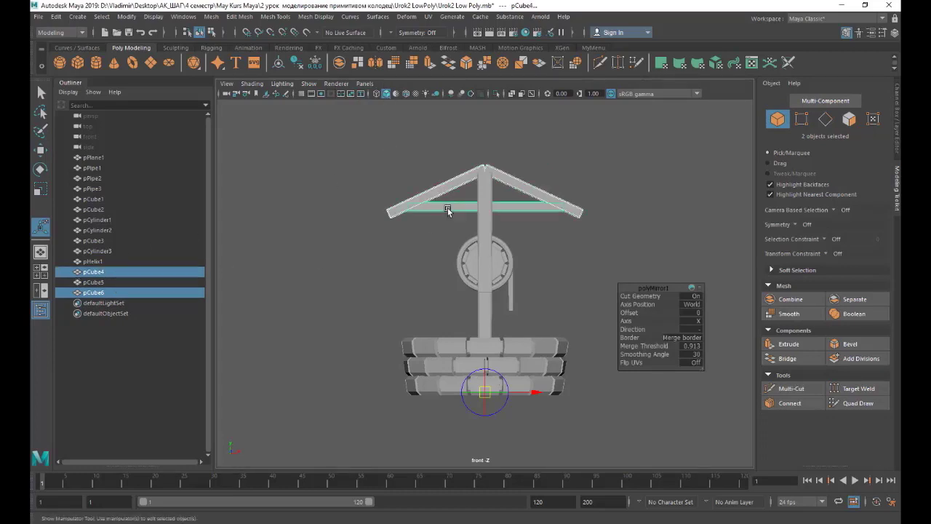
click(94, 282)
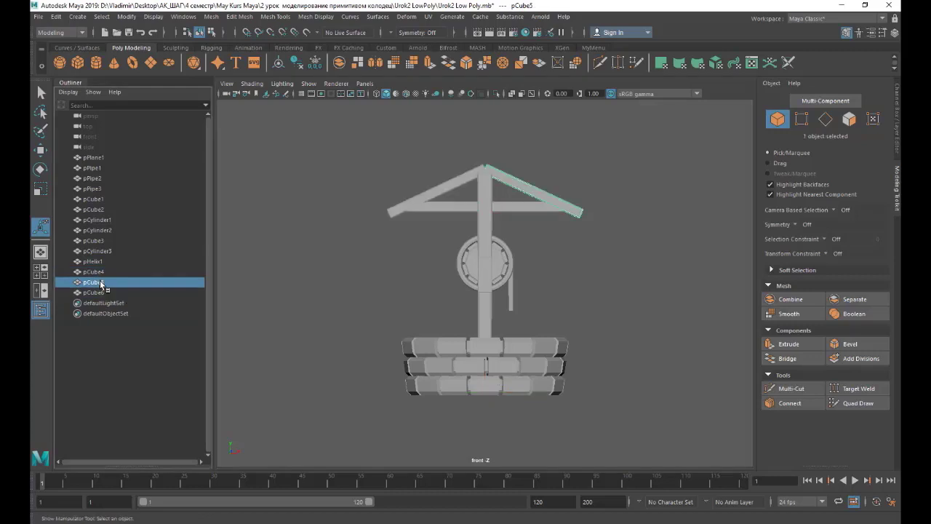
ctrl+click(95, 293)
ctrl+click(90, 272)
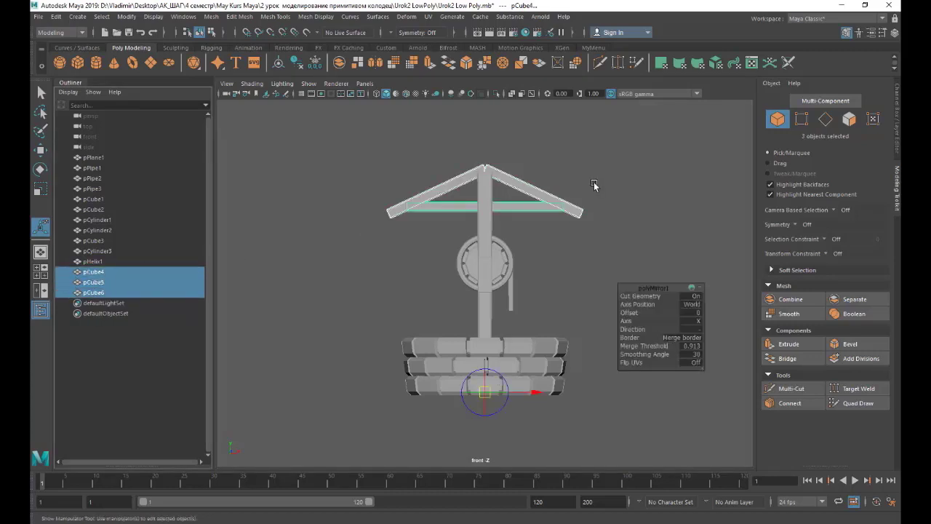
right_click(226, 93)
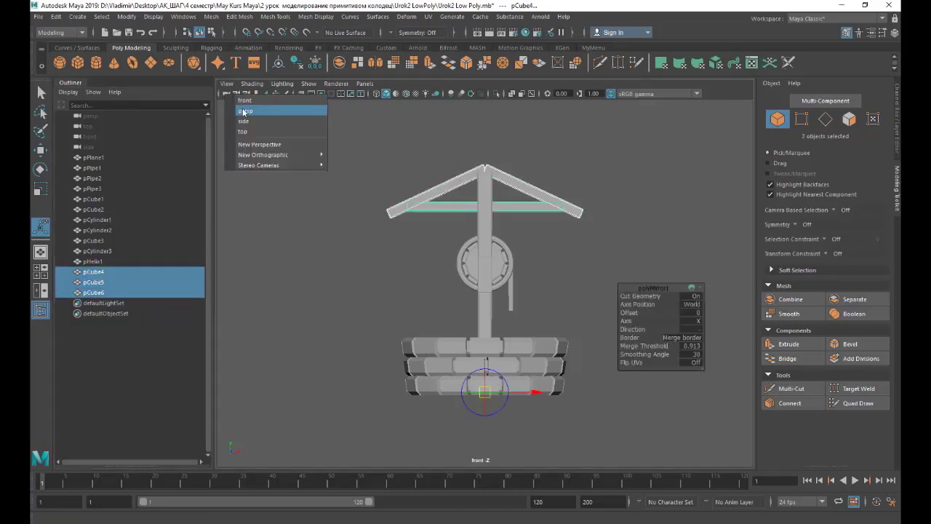
click(240, 99)
click(40, 151)
scroll(606, 220, down, 4)
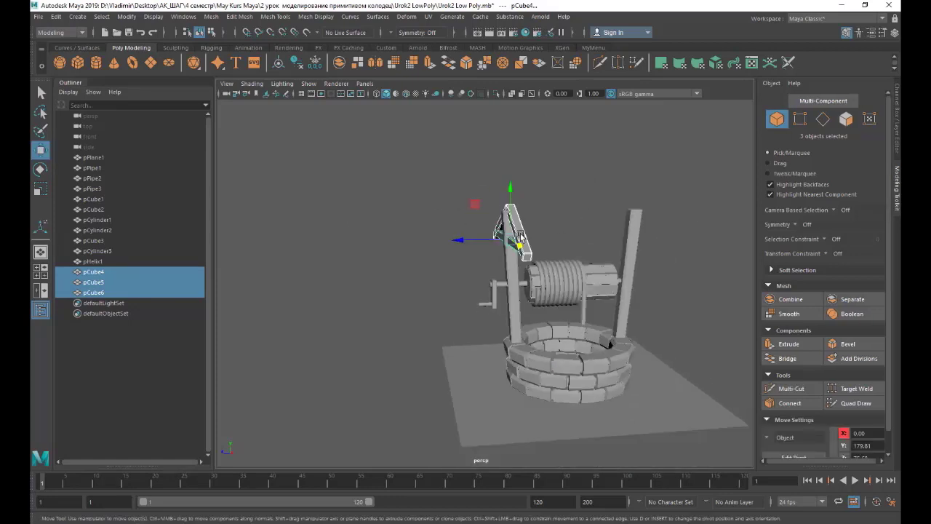
shift+drag(522, 237, 601, 238)
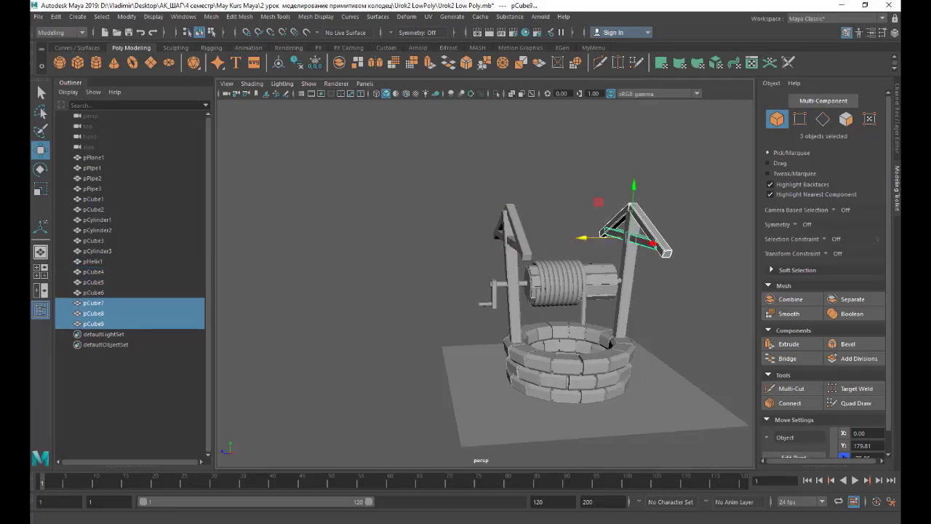
Create a new cube, enlarge it, and raise it above the roof peak as a thin box in front view.
click(78, 63)
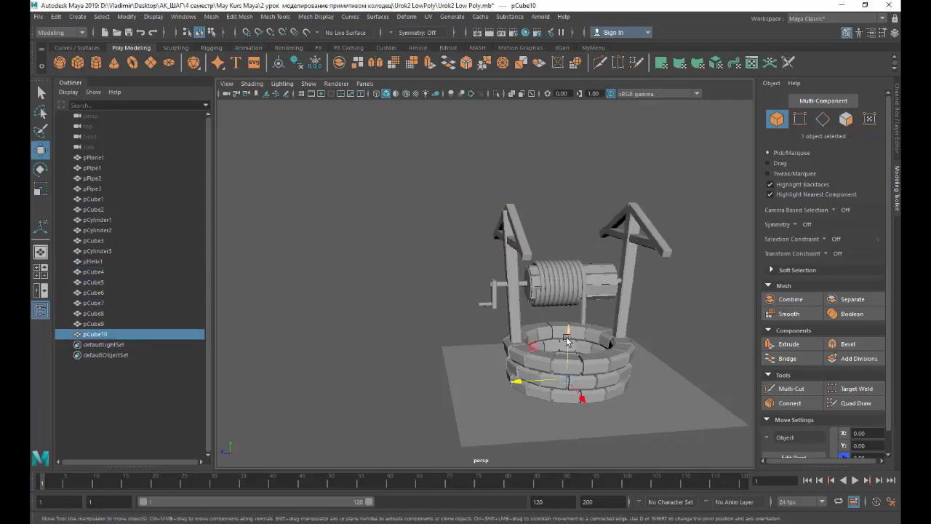
drag(569, 332, 574, 192)
key(r)
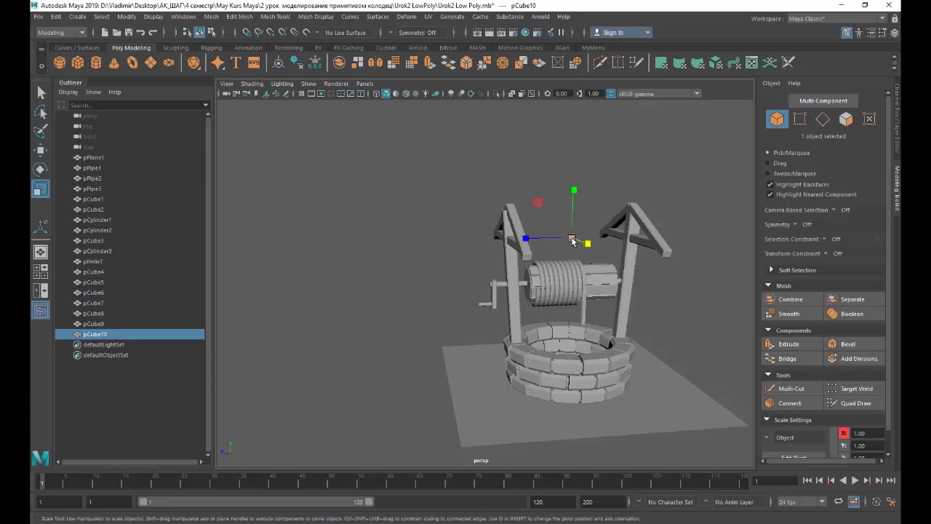
mouse_move(573, 241)
mouse_down()
mouse_move(590, 245)
mouse_move(538, 239)
mouse_up()
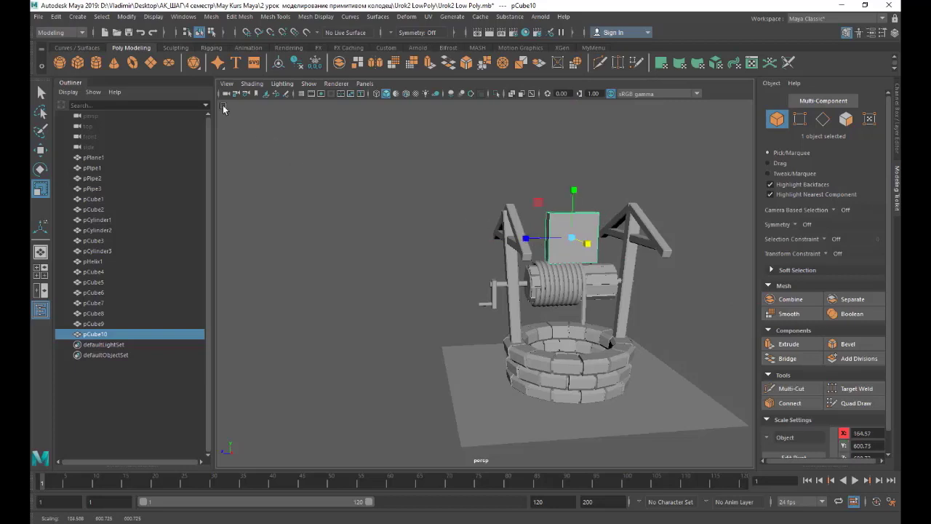
right_click(226, 94)
click(245, 104)
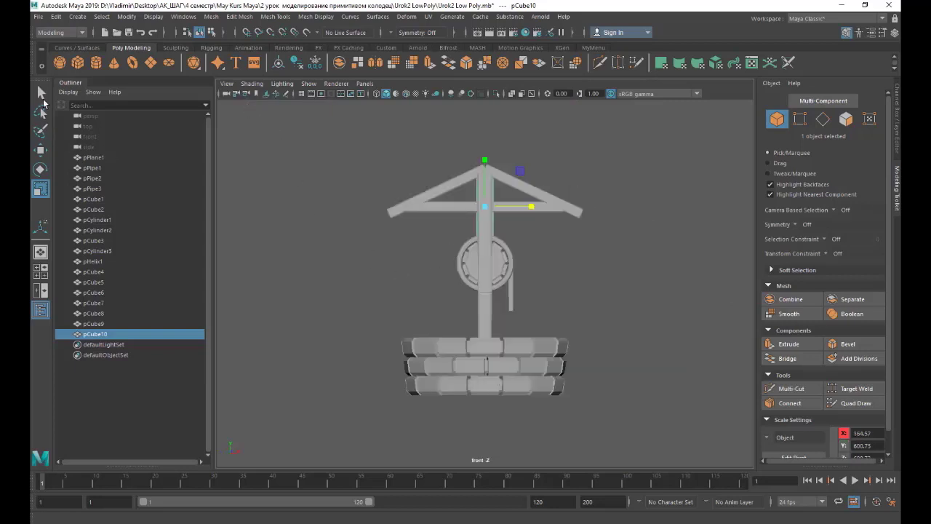
click(40, 149)
drag(482, 155, 485, 130)
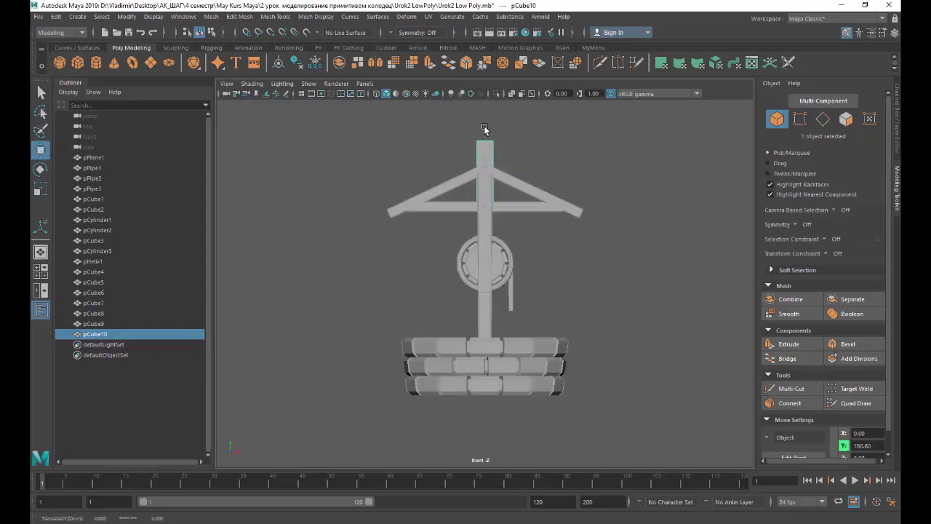
click(41, 188)
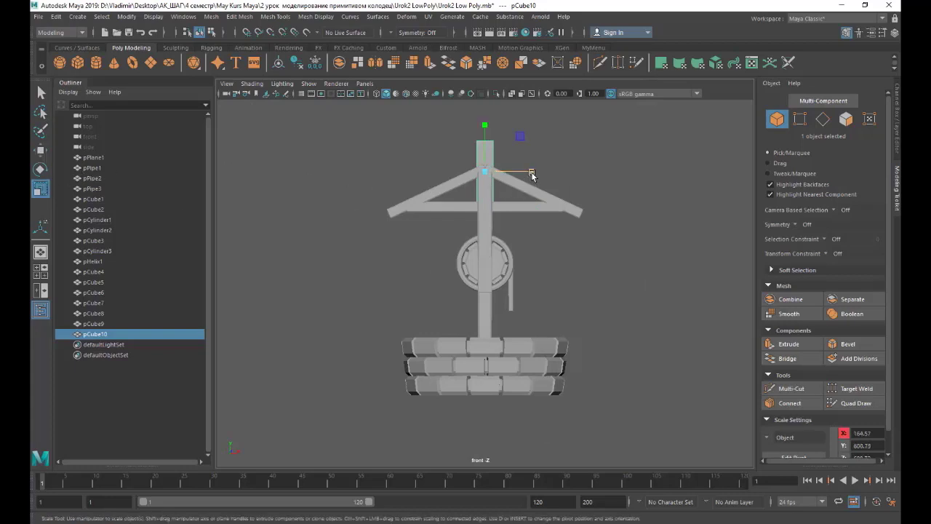
drag(532, 175, 502, 175)
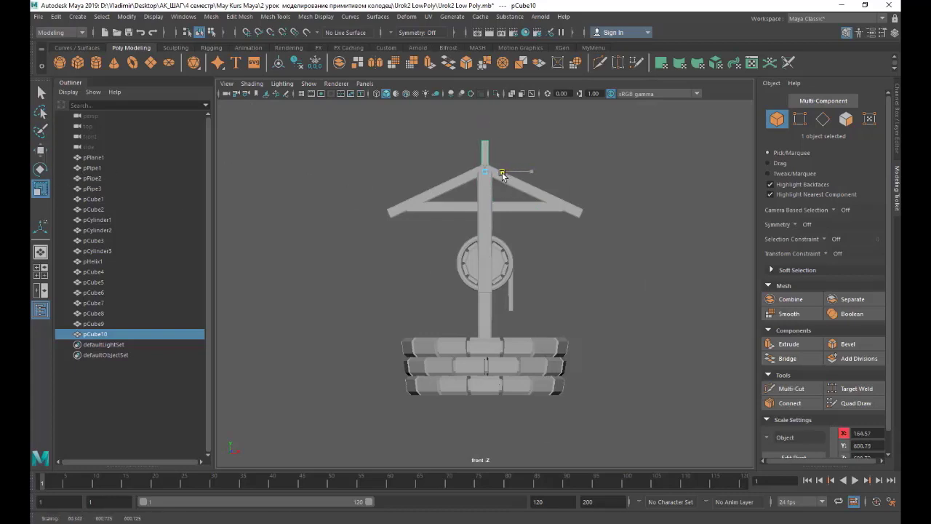
Tilt the box to the roof slope, set it on the right rafter, and stretch it into a plank.
click(40, 169)
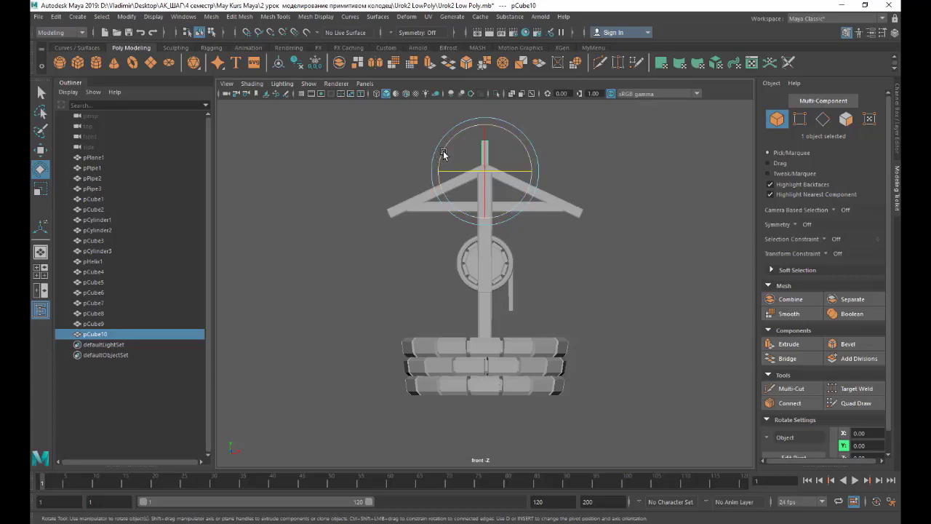
drag(430, 167, 396, 246)
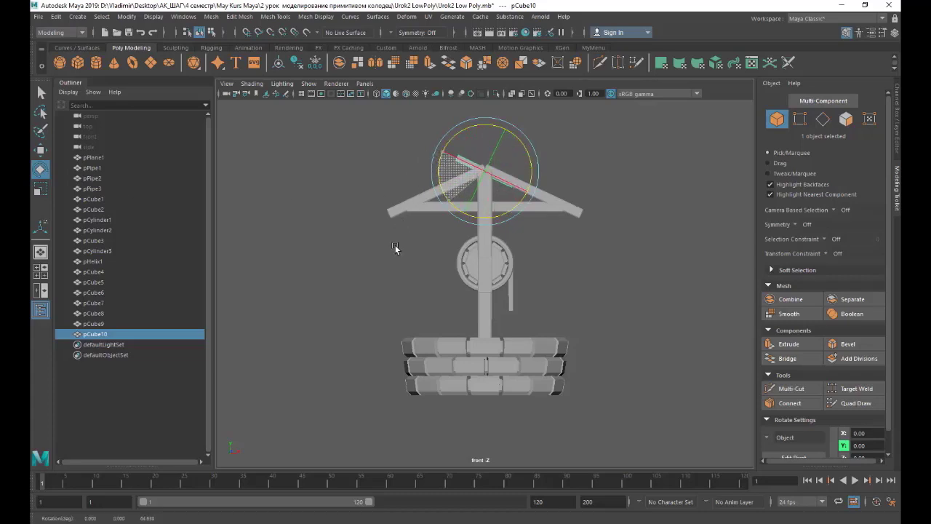
click(40, 149)
mouse_move(485, 167)
mouse_down()
mouse_move(510, 127)
mouse_move(508, 138)
mouse_up()
scroll(504, 170, up, 2)
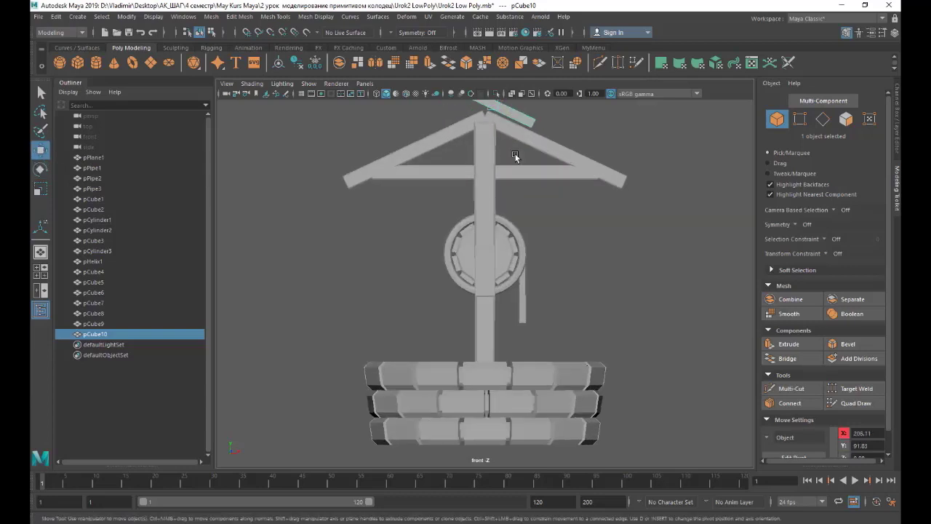
key(f)
scroll(512, 175, down, 4)
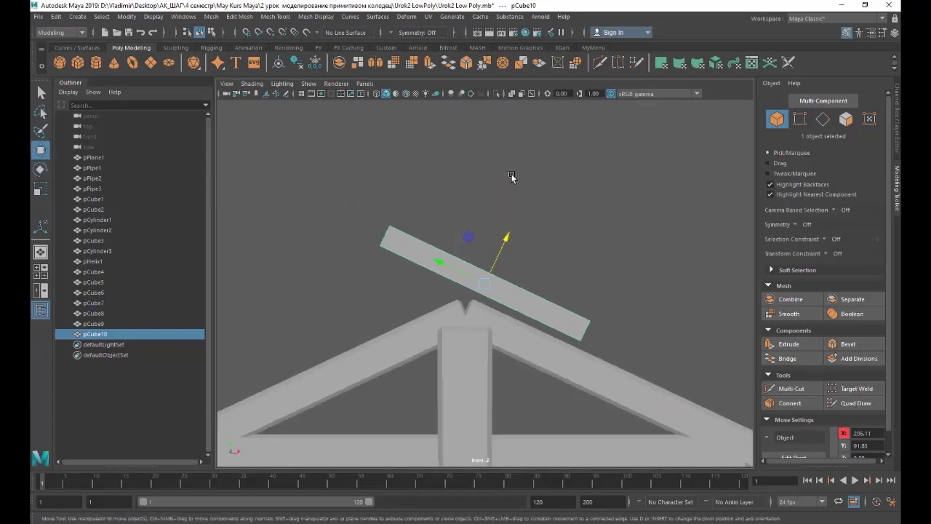
scroll(511, 177, down, 3)
scroll(511, 177, down, 2)
drag(440, 260, 506, 295)
key(r)
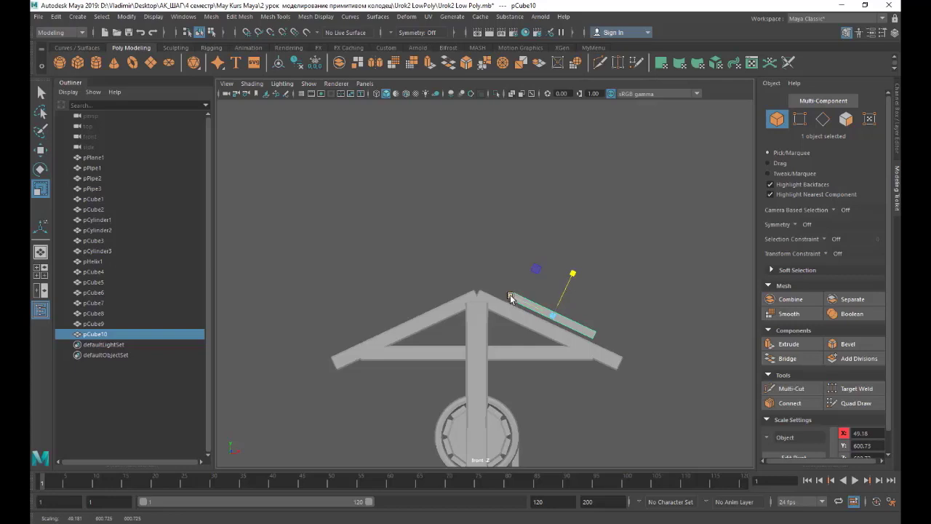
drag(512, 296, 471, 283)
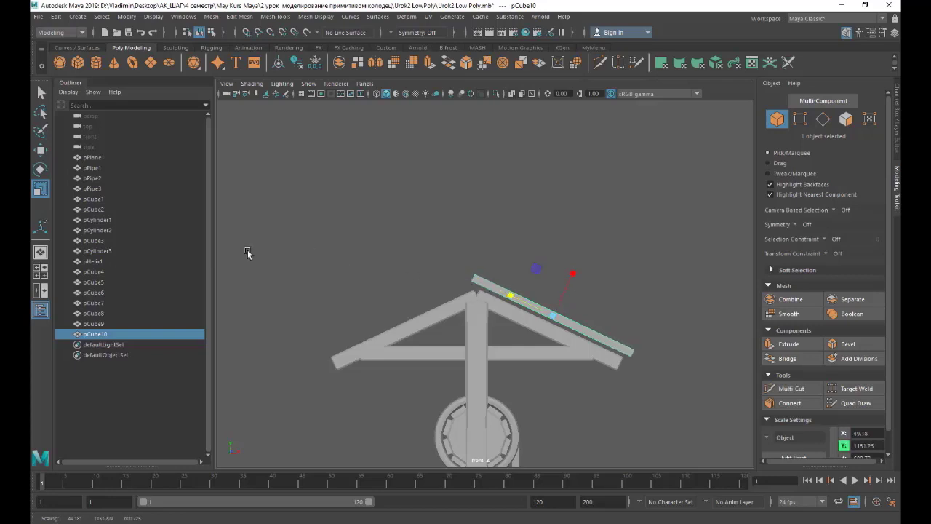
click(40, 150)
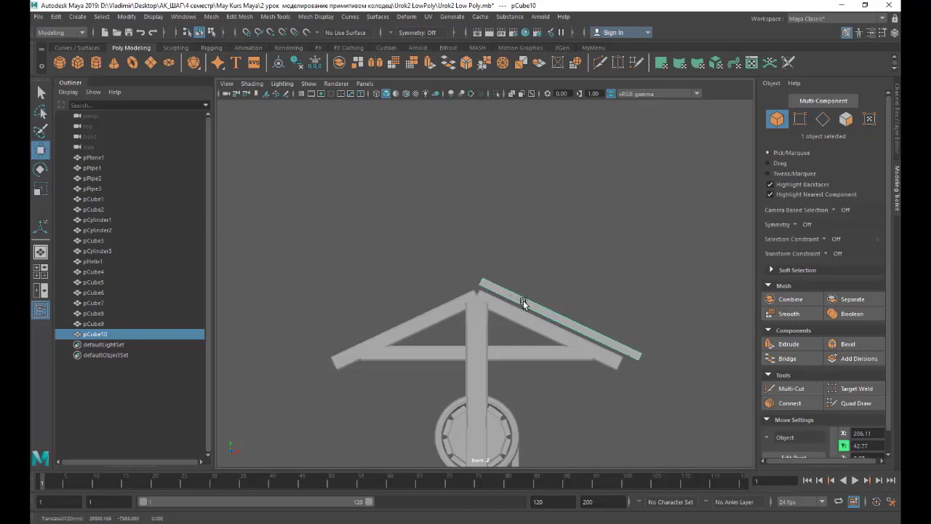
middle_drag(580, 275, 577, 280)
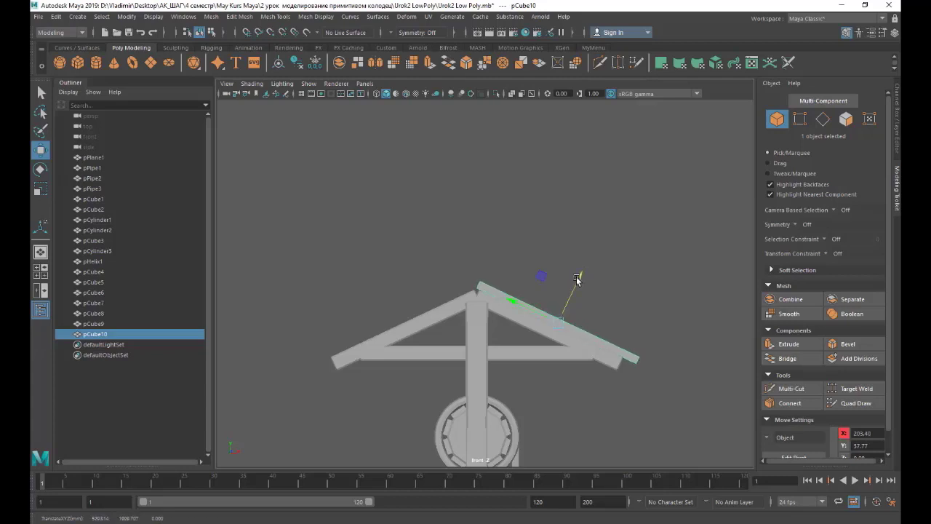
click(228, 96)
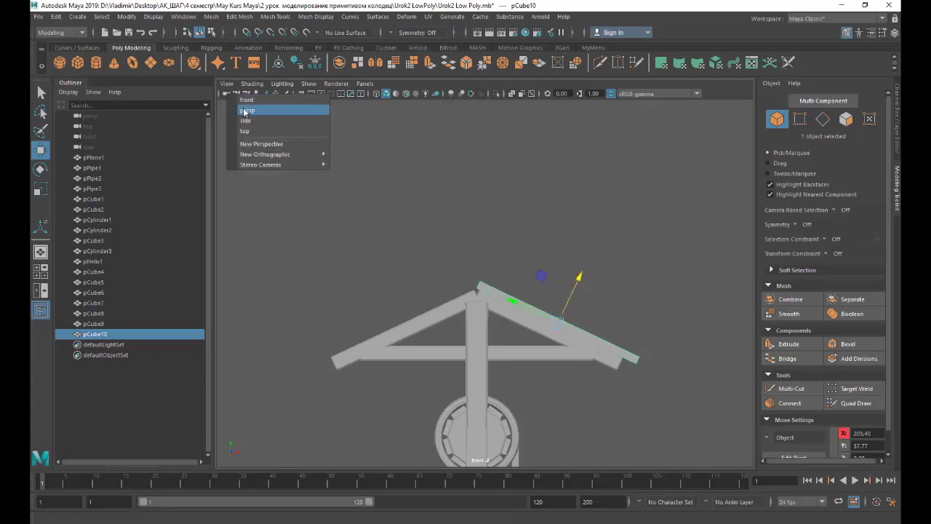
Stretch the plank across both roof frames and give it 10 depth subdivisions plus extra height subdivisions.
click(247, 107)
key(r)
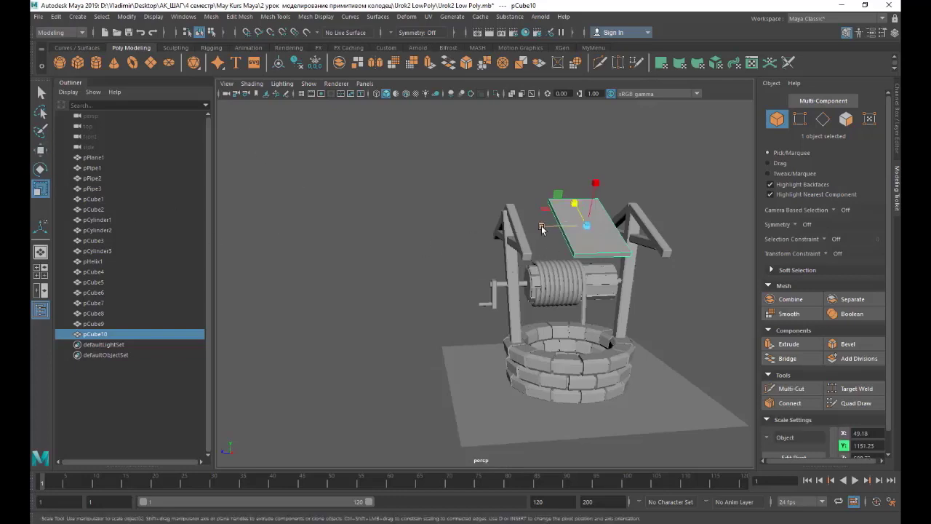
drag(542, 227, 445, 246)
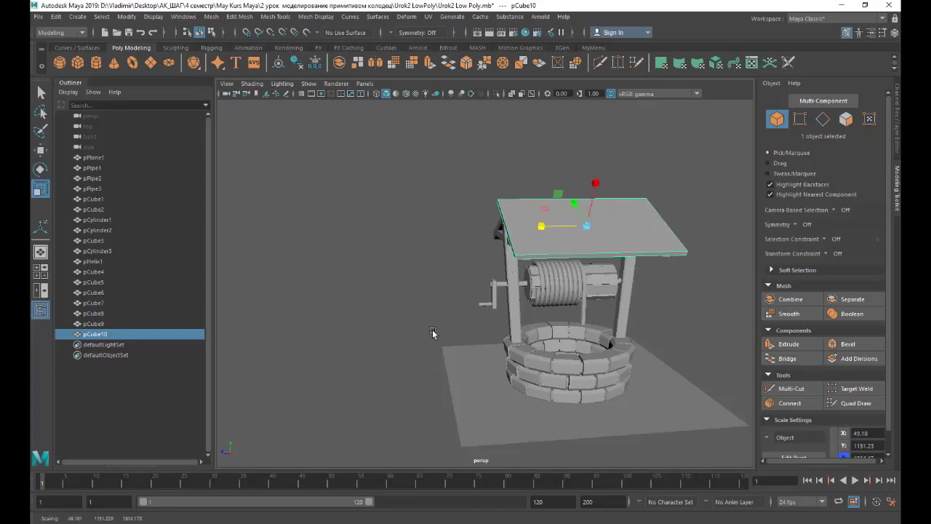
click(847, 34)
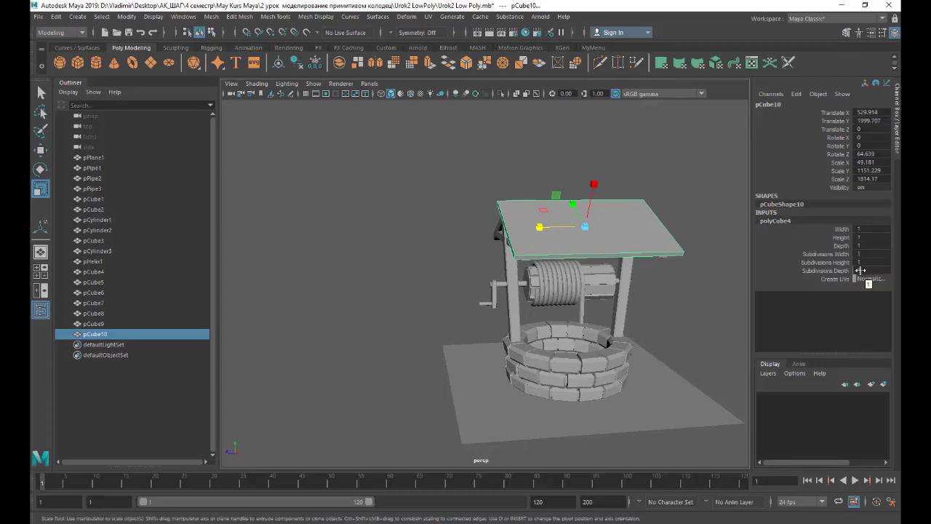
click(861, 270)
text(10)
key(Return)
middle_drag(871, 263, 895, 262)
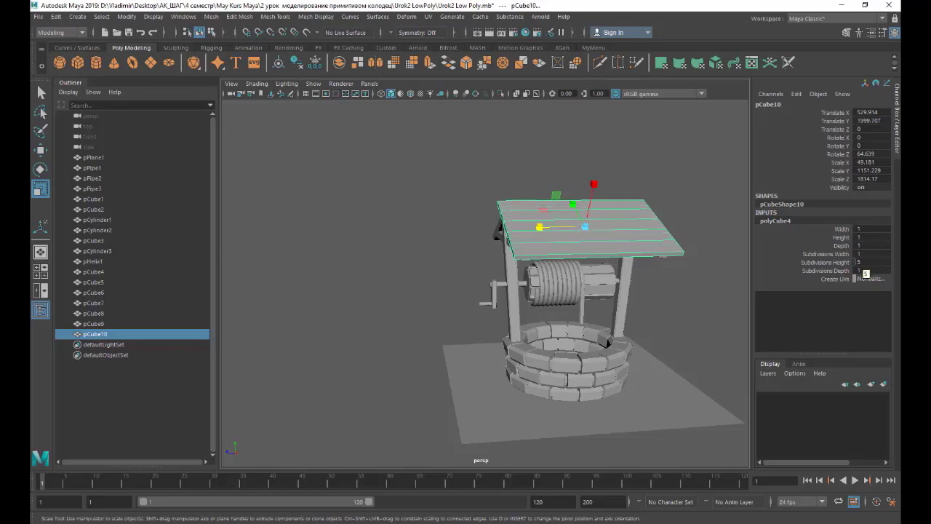
Marquee-select every edge of the roof planks and bevel them at a Fraction of 0.3.
click(846, 32)
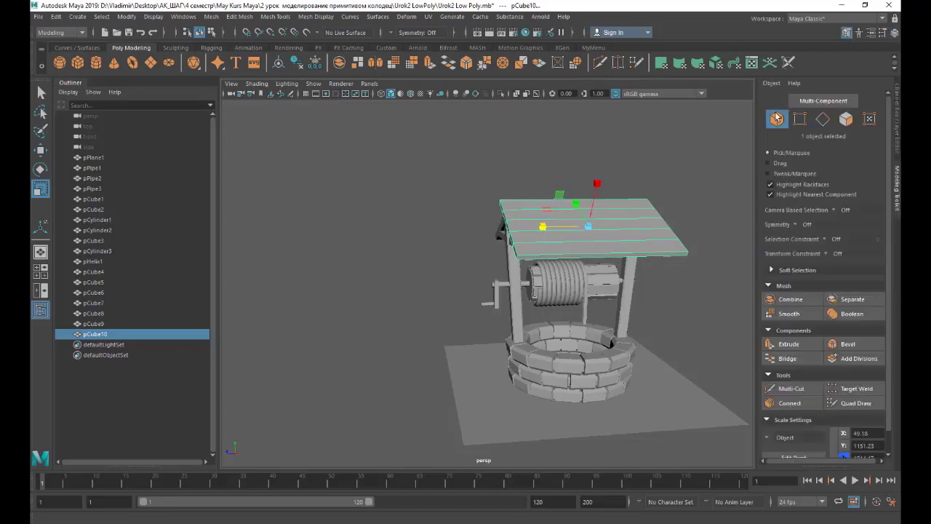
click(823, 119)
drag(477, 157, 703, 263)
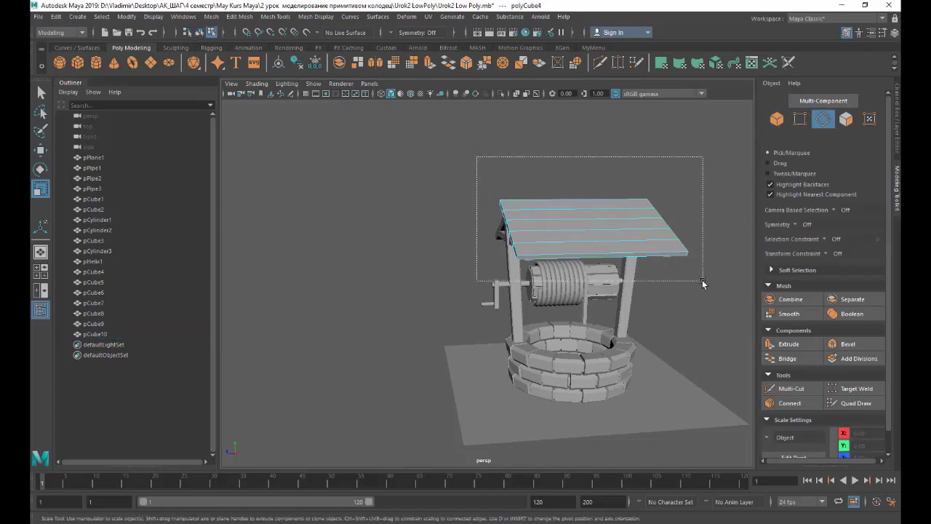
click(850, 344)
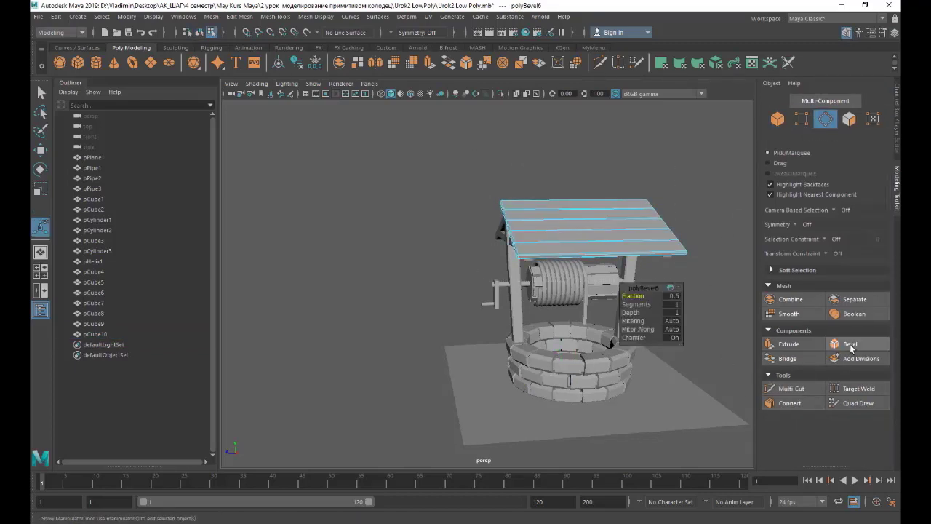
scroll(567, 215, up, 2)
scroll(569, 211, up, 2)
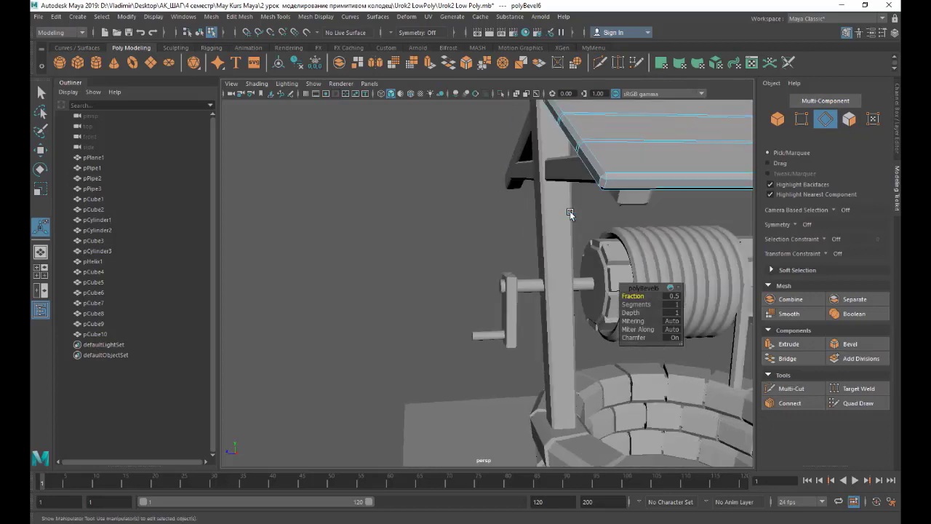
scroll(569, 211, down, 3)
scroll(570, 211, down, 2)
click(674, 296)
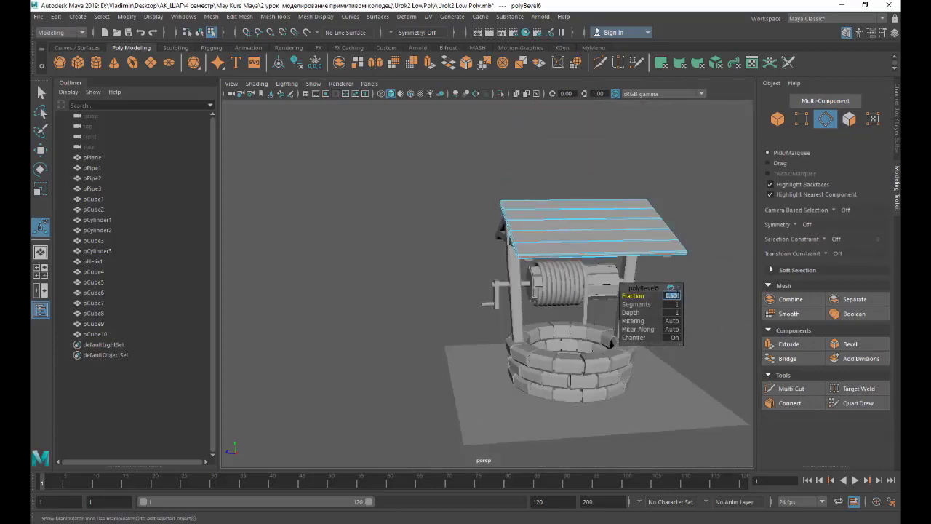
text(0.3)
key(Return)
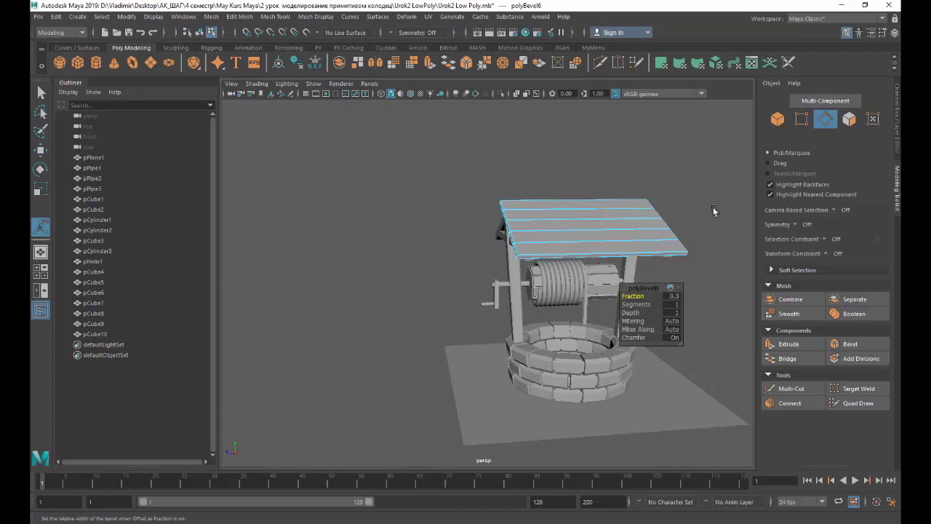
alt+drag(728, 211, 718, 239)
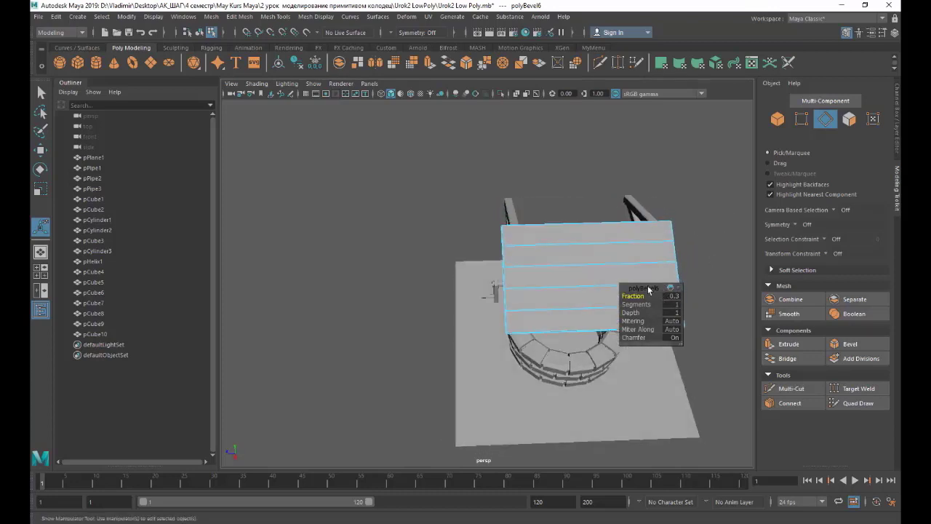
drag(657, 289, 353, 188)
Select all rows of roof plank faces in face mode.
key(F11)
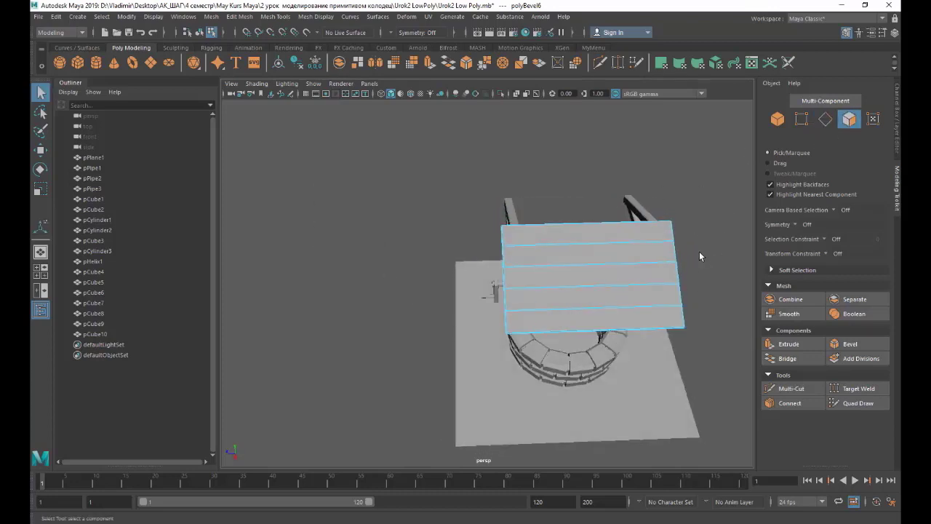
alt+drag(711, 254, 709, 252)
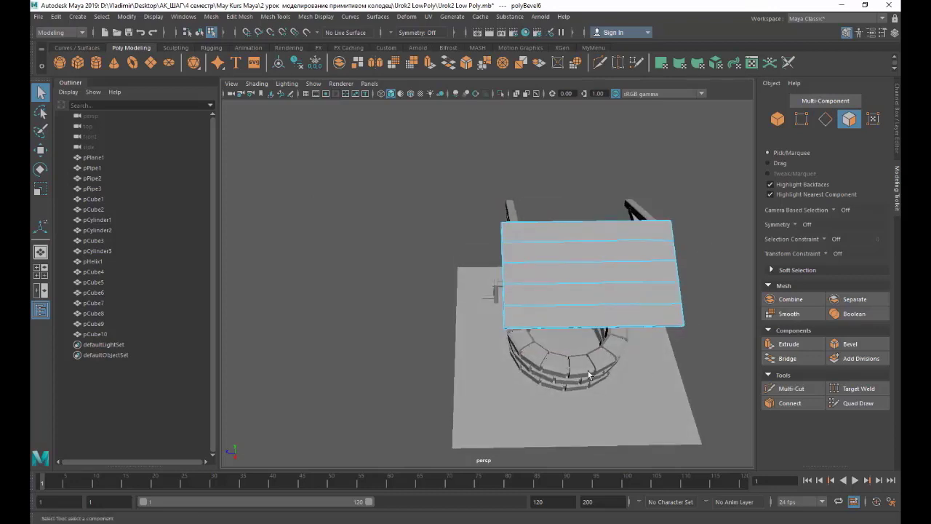
drag(471, 309, 731, 355)
drag(485, 291, 695, 294)
shift+drag(489, 270, 699, 272)
shift+drag(514, 217, 691, 233)
Extrude the roof faces, settling on a thickness of 0.5, then return to object selection.
click(789, 343)
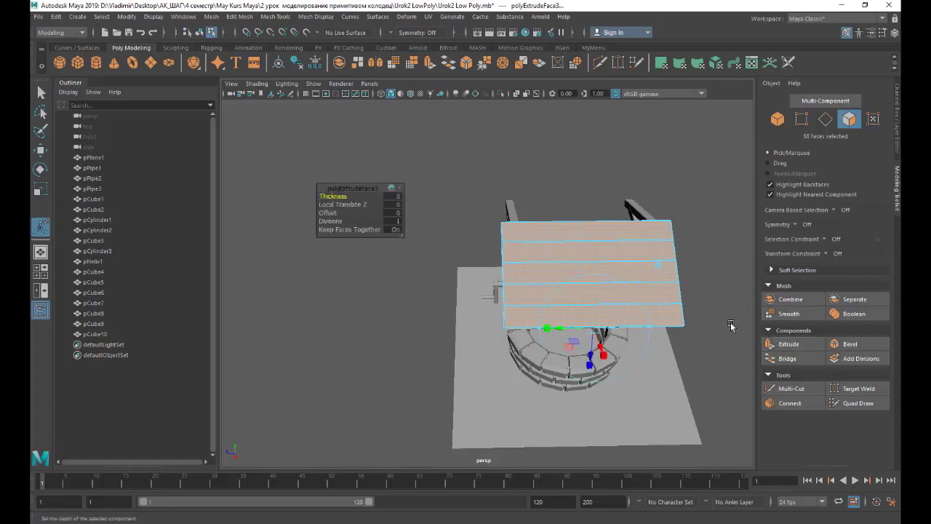
alt+drag(713, 234, 643, 166)
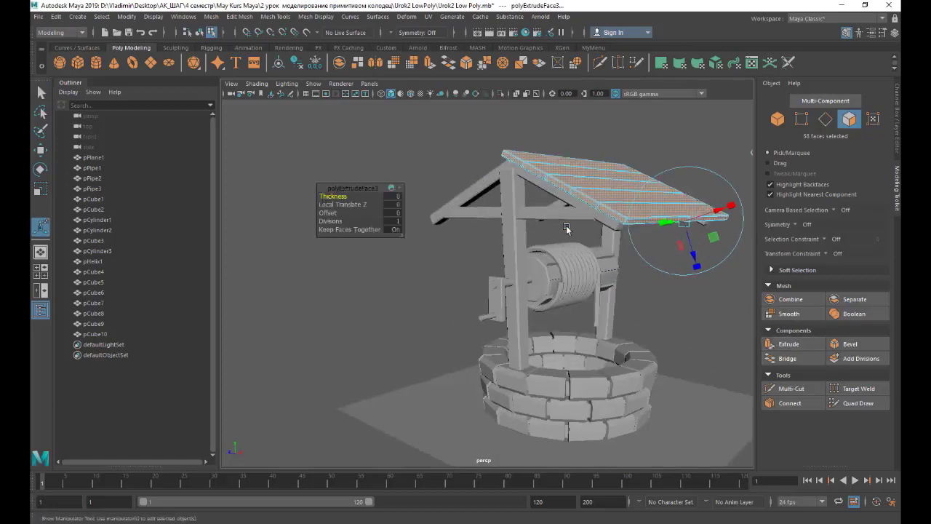
click(396, 198)
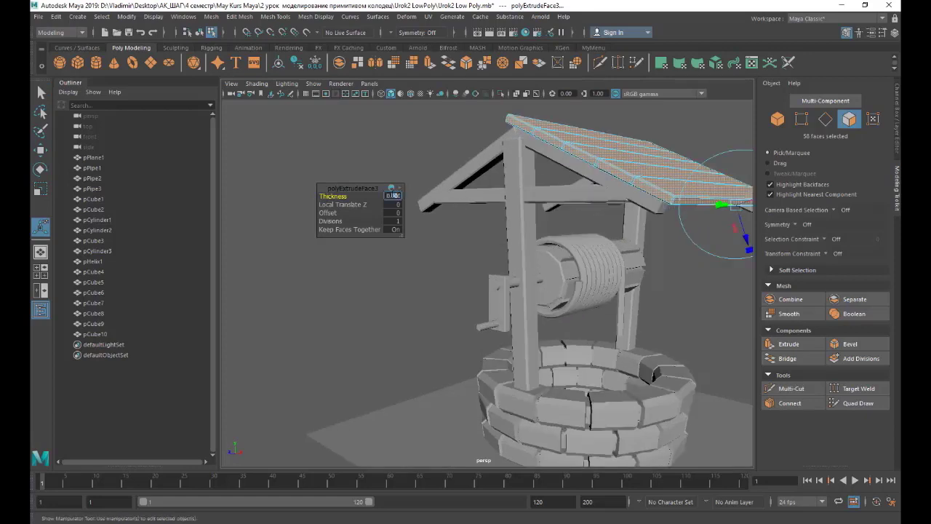
text(0.2)
key(Return)
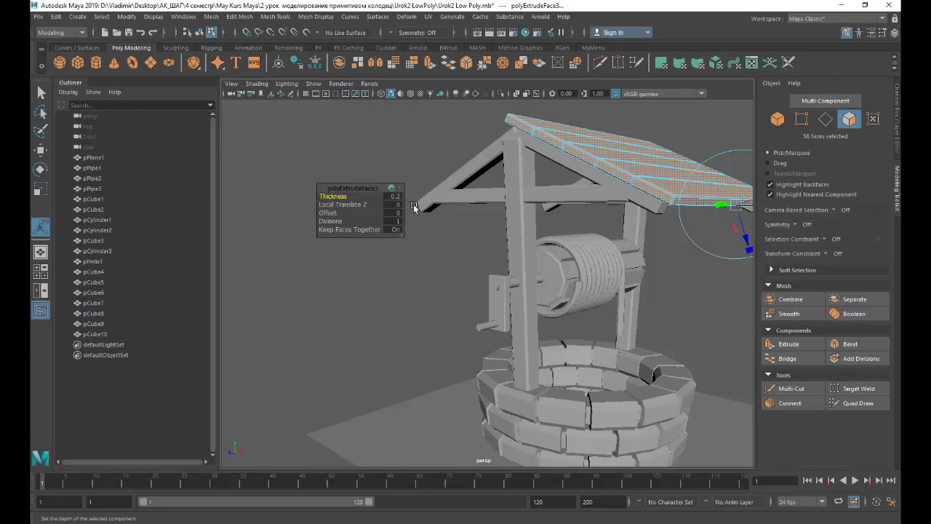
scroll(639, 170, up, 3)
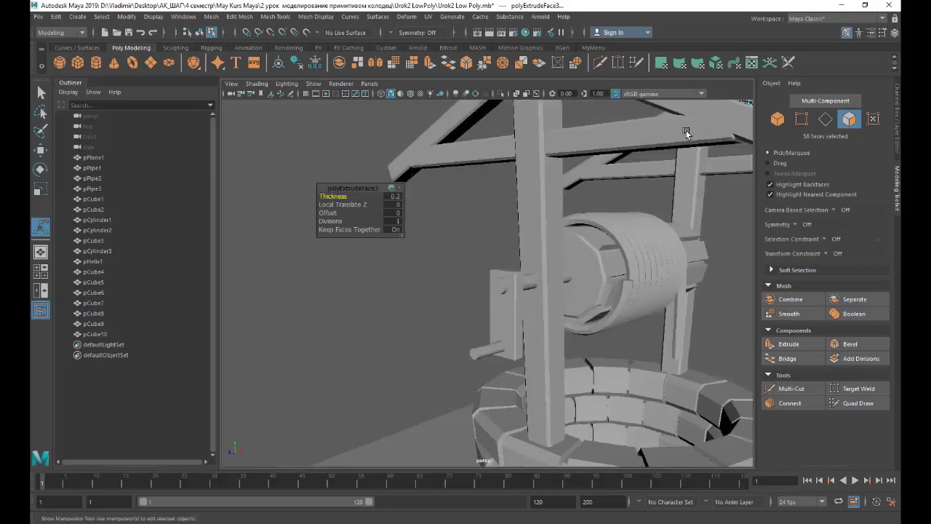
scroll(640, 169, down, 5)
mouse_move(639, 169)
alt+mouse_down()
mouse_move(701, 158)
mouse_move(647, 158)
mouse_move(678, 145)
alt+mouse_up()
scroll(647, 158, up, 4)
scroll(597, 155, down, 4)
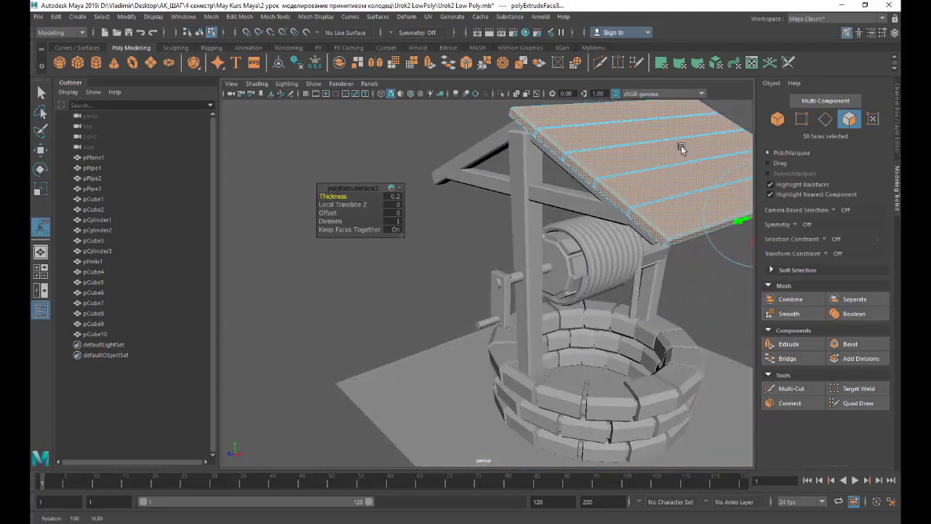
click(393, 196)
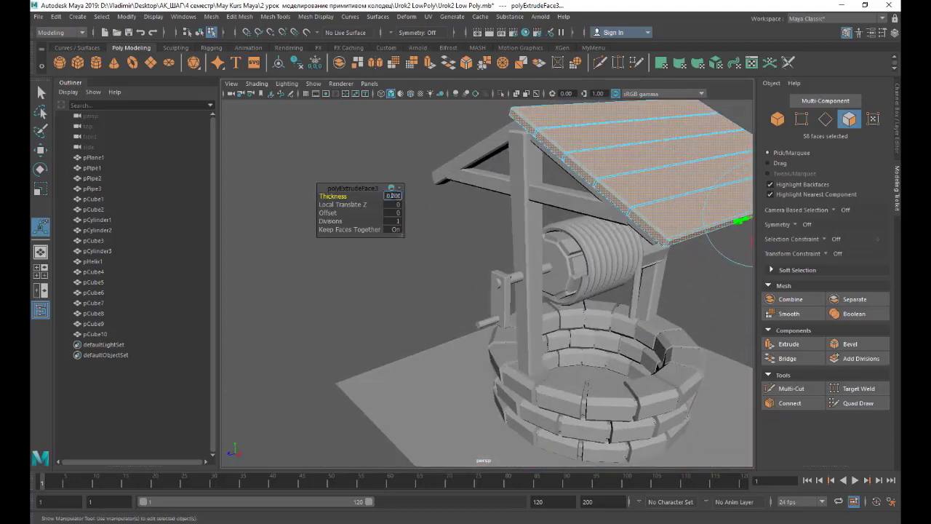
text(0.5)
key(Return)
key(q)
key(F8)
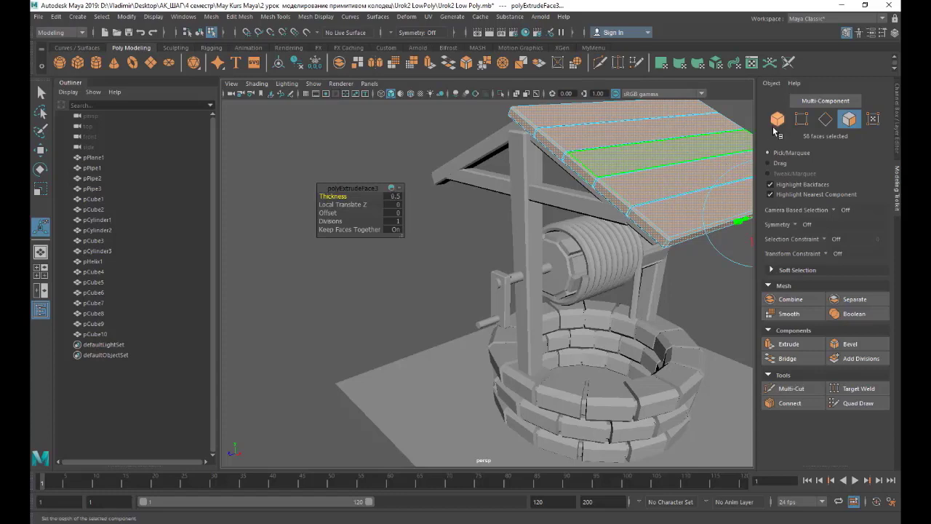
Mirror the roof to the other side and add a cube flattened into a slab above the ridge.
click(375, 63)
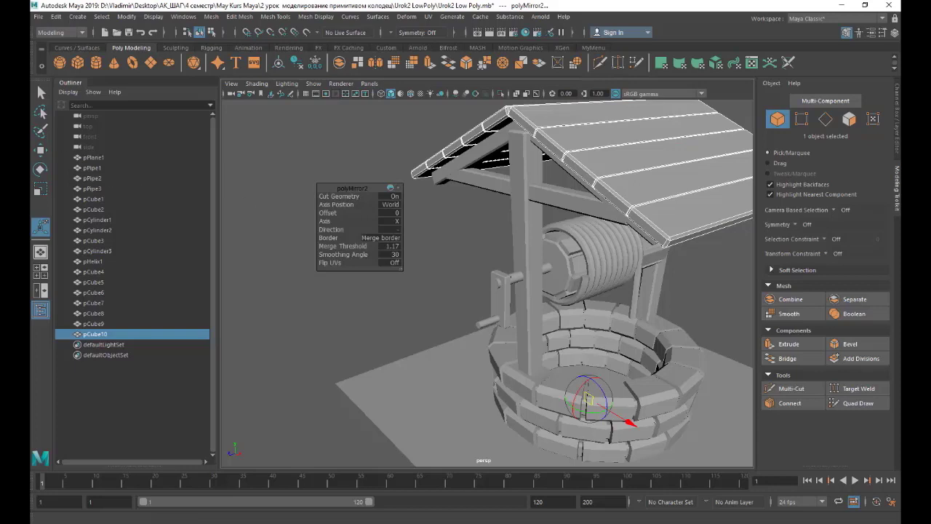
key(a)
click(78, 63)
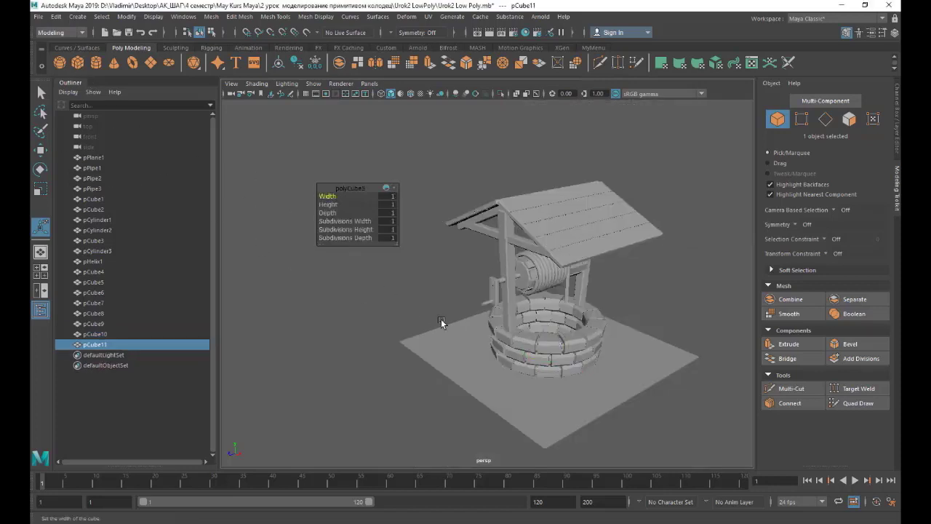
click(40, 149)
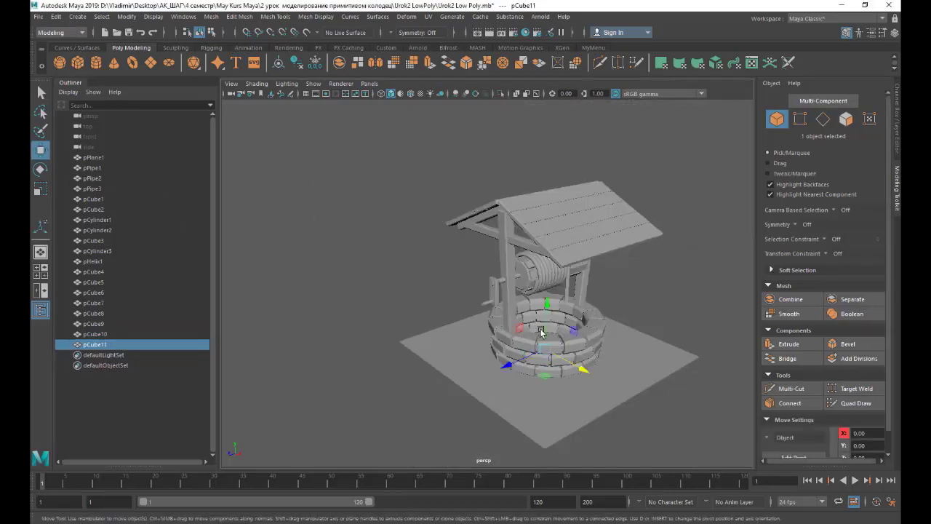
drag(544, 300, 549, 142)
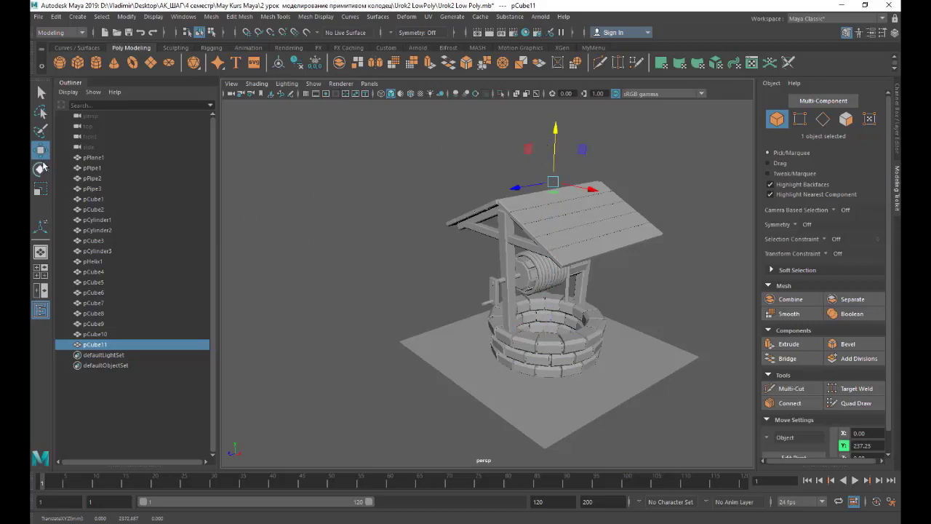
click(40, 189)
drag(553, 182, 587, 191)
drag(555, 135, 555, 181)
scroll(555, 182, up, 2)
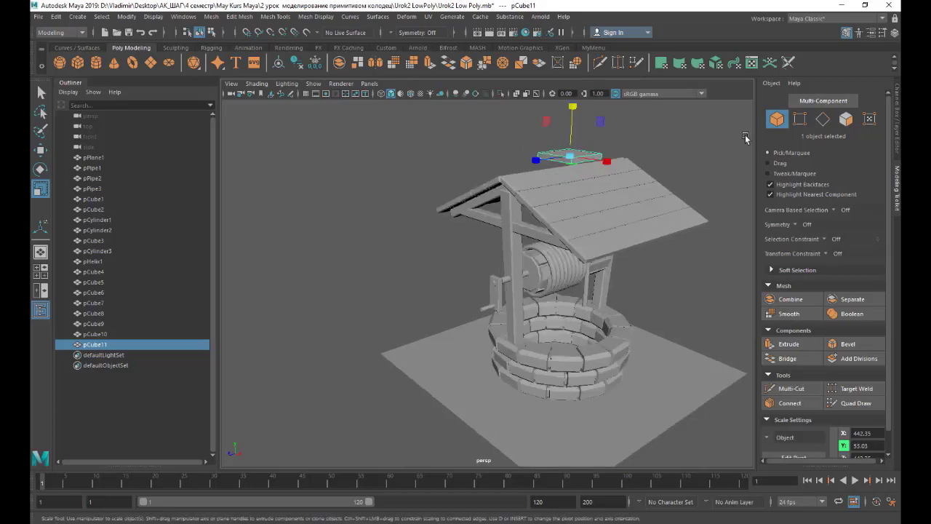
In polyCube5's Channel Box settings, set Subdivisions Depth to 5 and Subdivisions Width to 3.
click(895, 34)
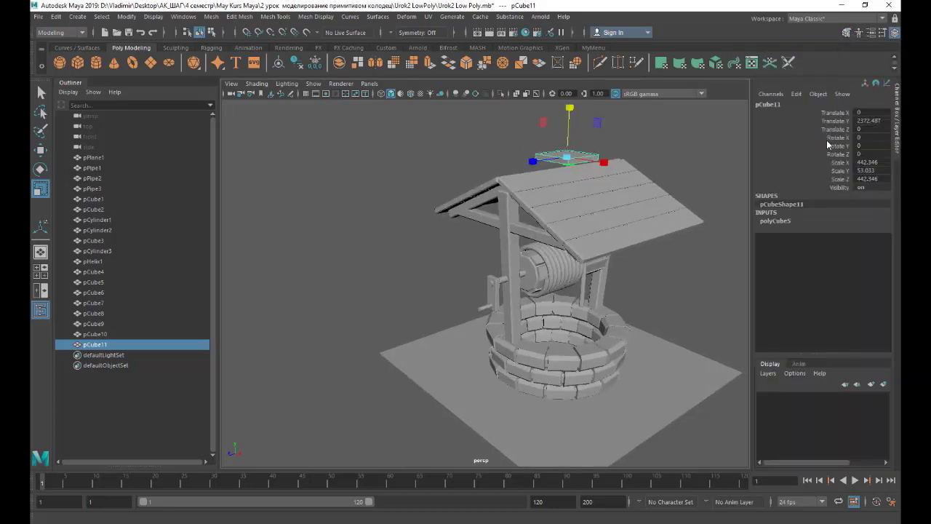
click(781, 221)
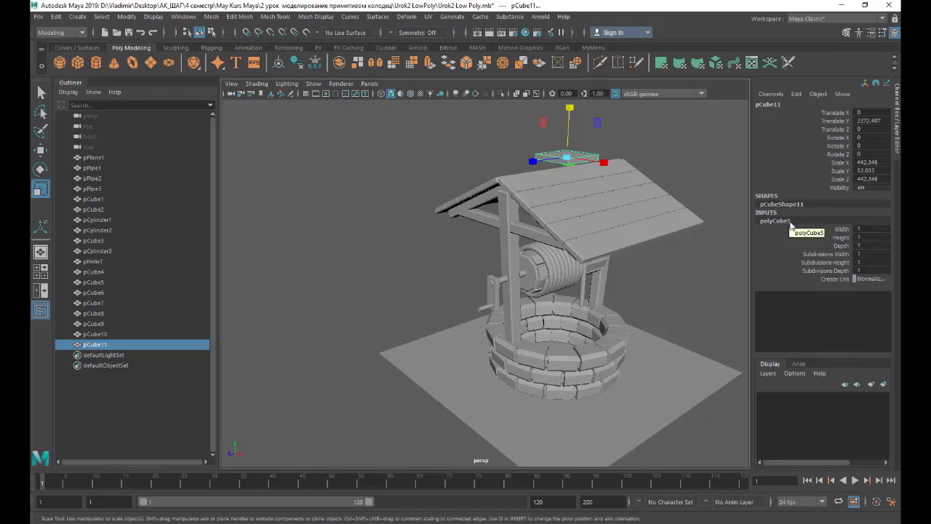
double_click(861, 271)
text(5)
key(Return)
click(860, 262)
double_click(859, 254)
text(3)
key(Return)
Stretch the slab along the roof ridge to Scale Z 1878.016 and raise depth subdivisions to 6.
scroll(600, 144, up, 2)
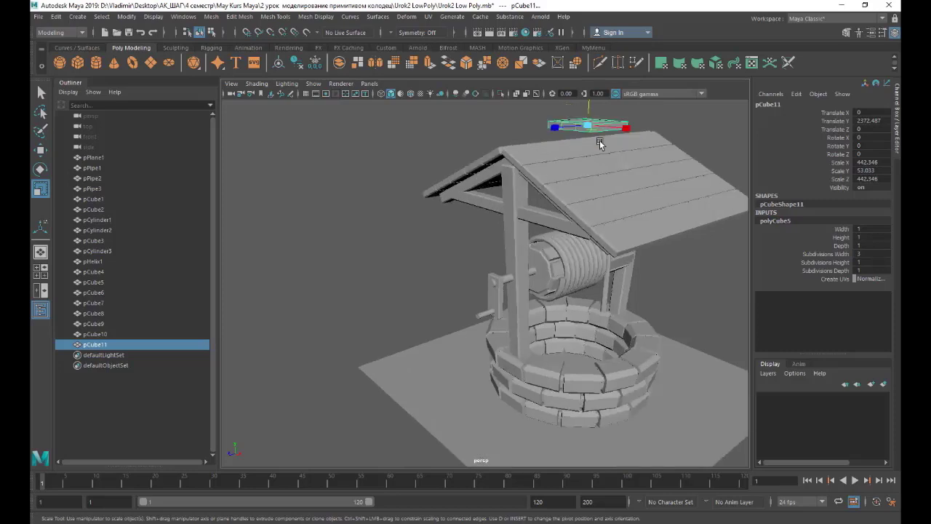
scroll(625, 109, down, 1)
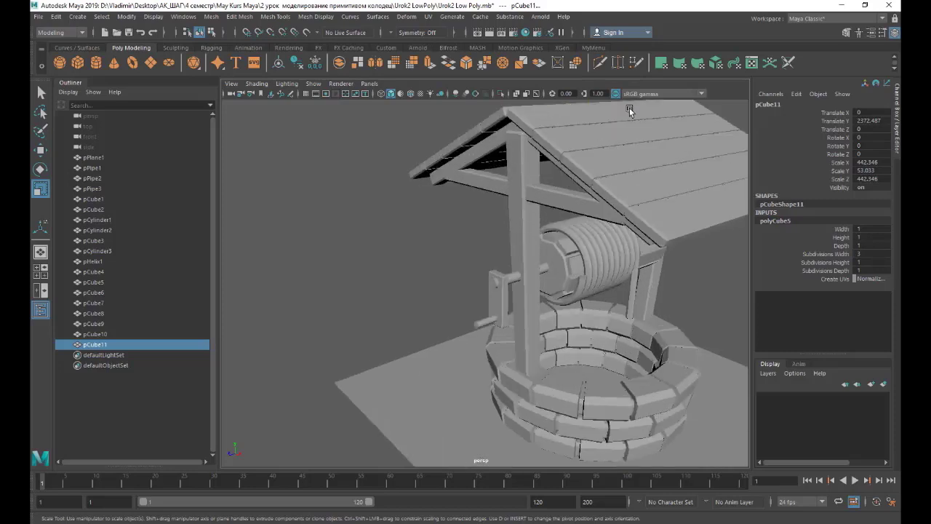
scroll(624, 111, down, 2)
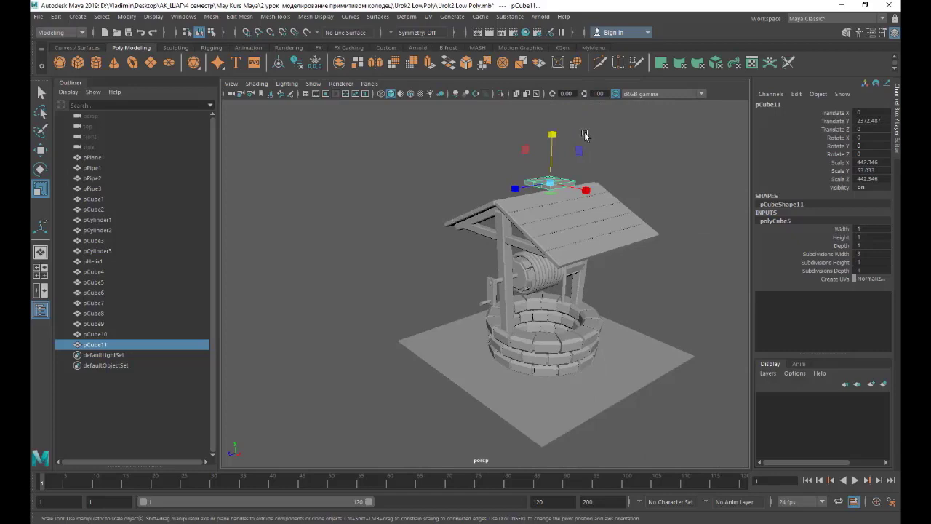
drag(514, 189, 361, 240)
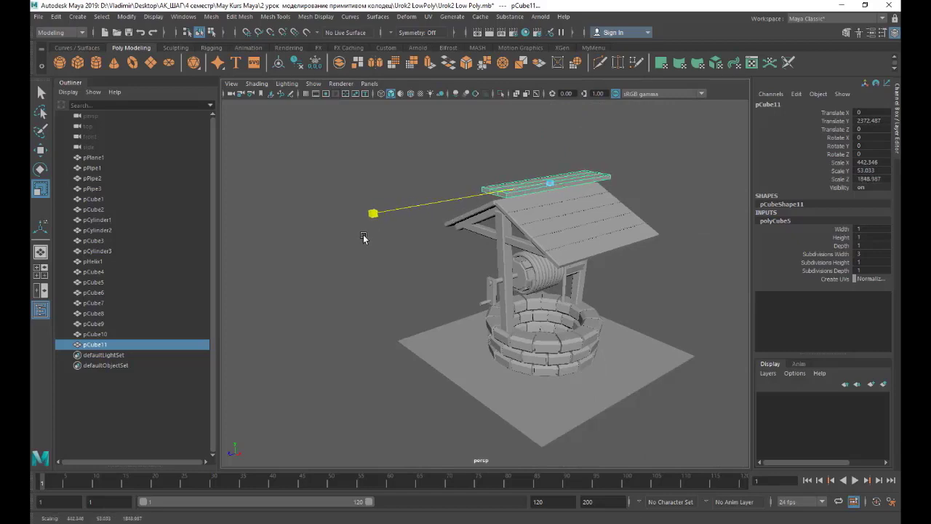
click(858, 271)
text(6)
key(Return)
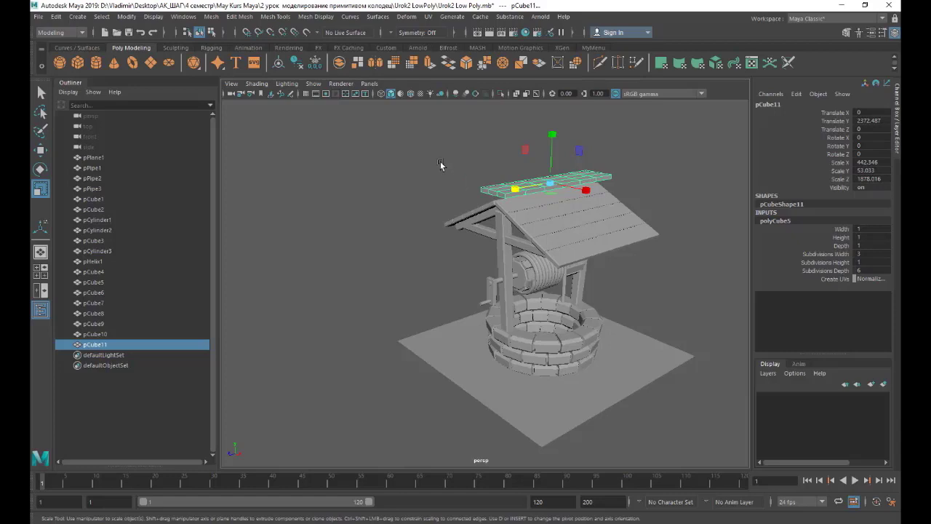
click(846, 32)
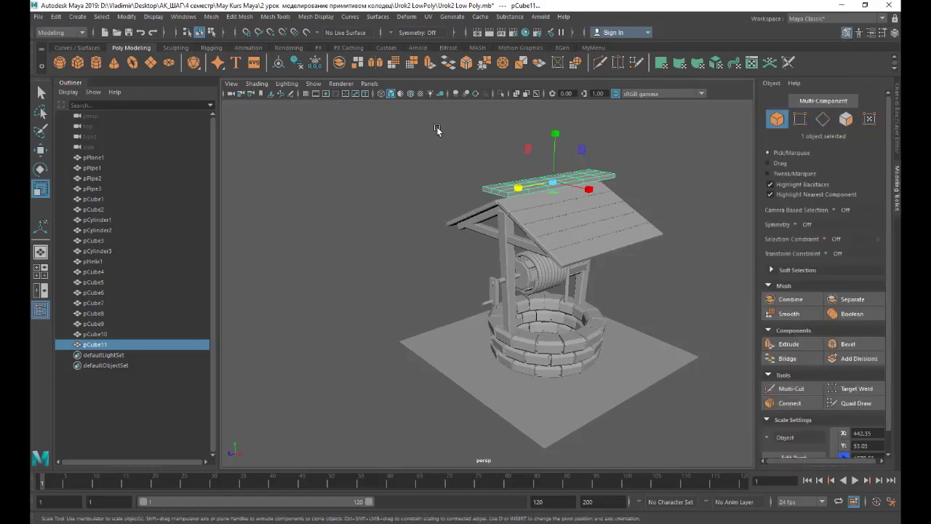
Bevel the edges of the ridge plank pCube11 with a Fraction of 0.2.
drag(437, 128, 634, 217)
click(538, 191)
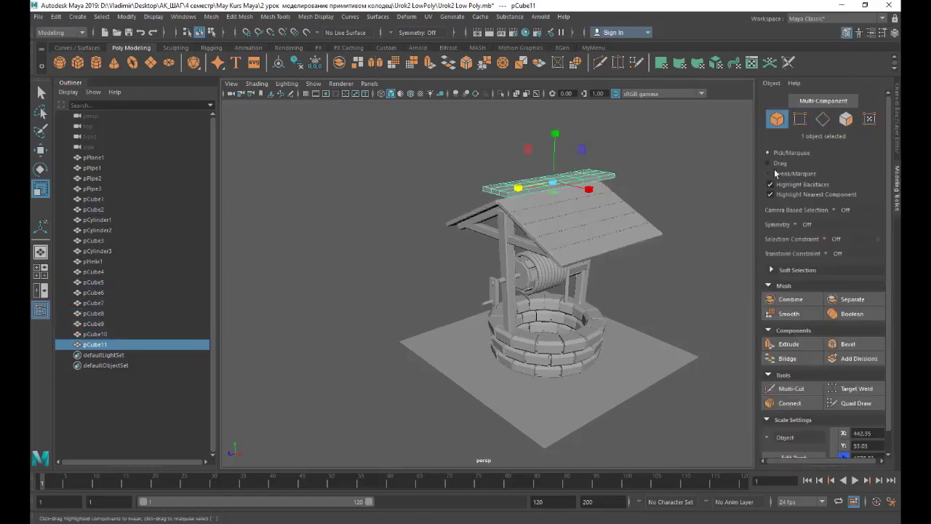
click(823, 119)
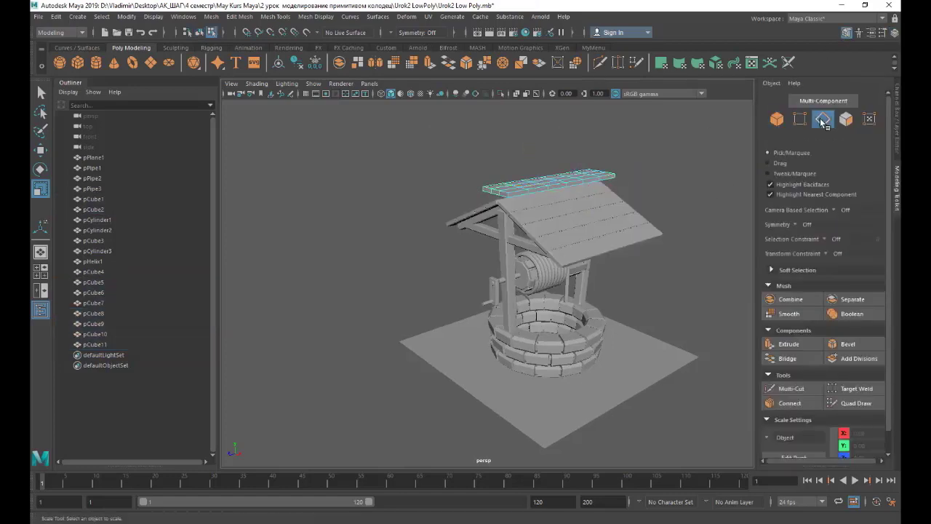
click(849, 343)
click(370, 196)
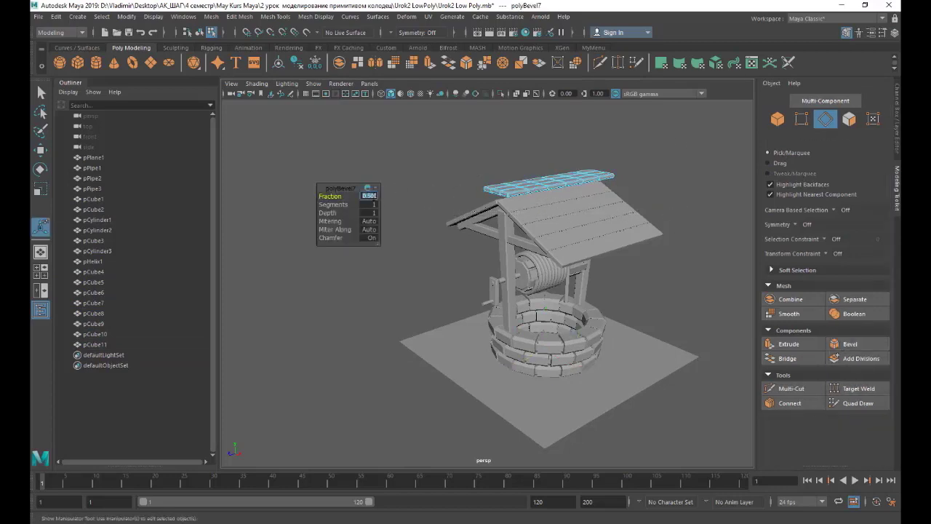
text(0.2)
key(Return)
click(229, 93)
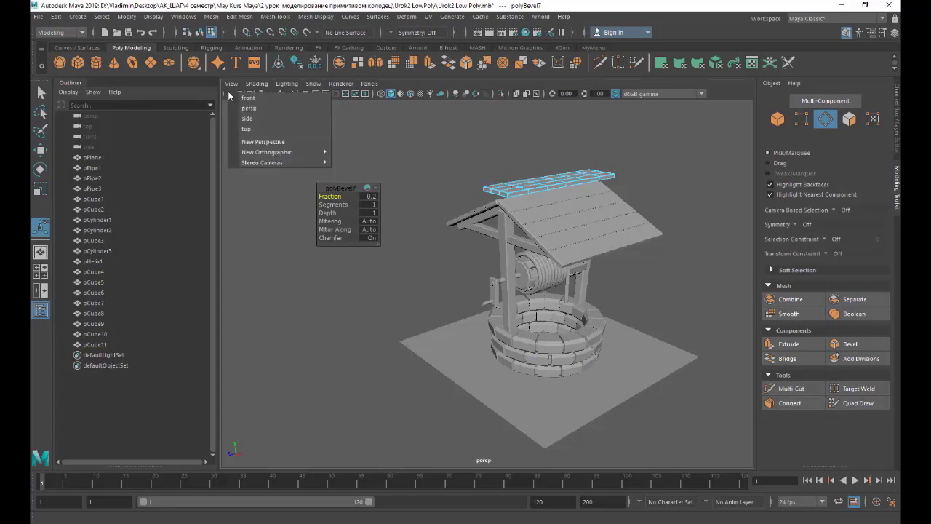
In the front view, move the plank's end vertices to bend it into an arch.
click(248, 97)
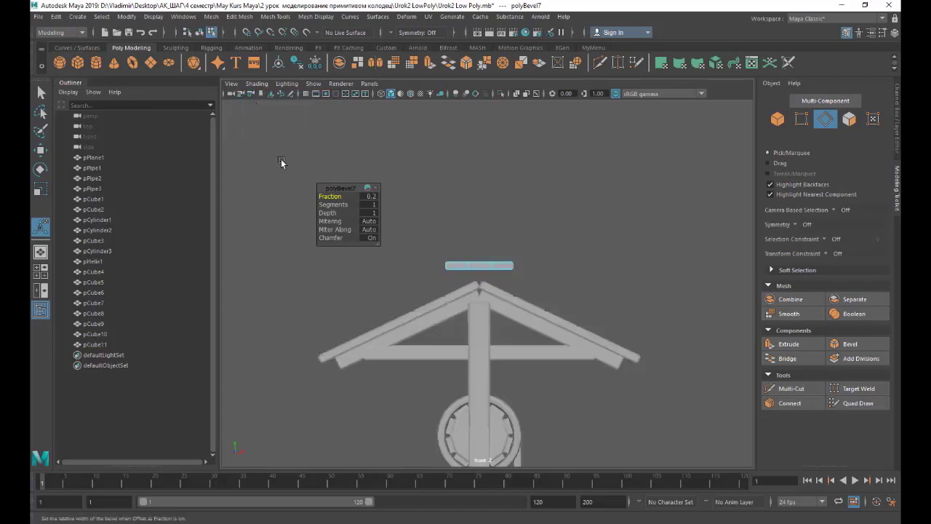
click(801, 118)
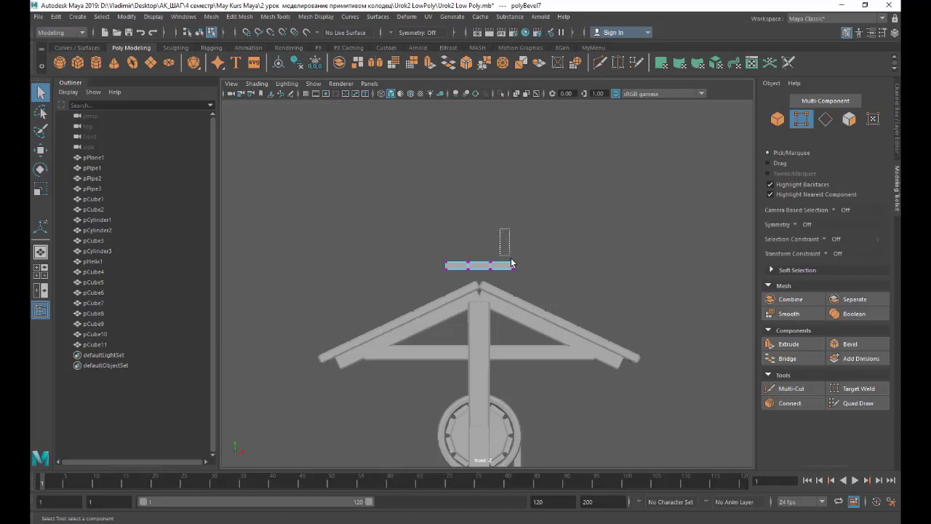
drag(511, 263, 527, 287)
shift+drag(428, 241, 461, 290)
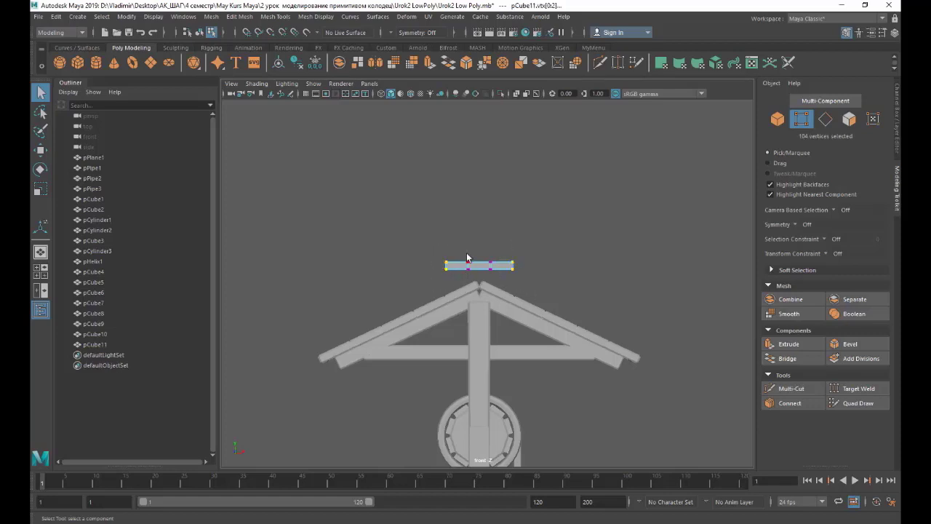
click(41, 149)
scroll(446, 245, down, 3)
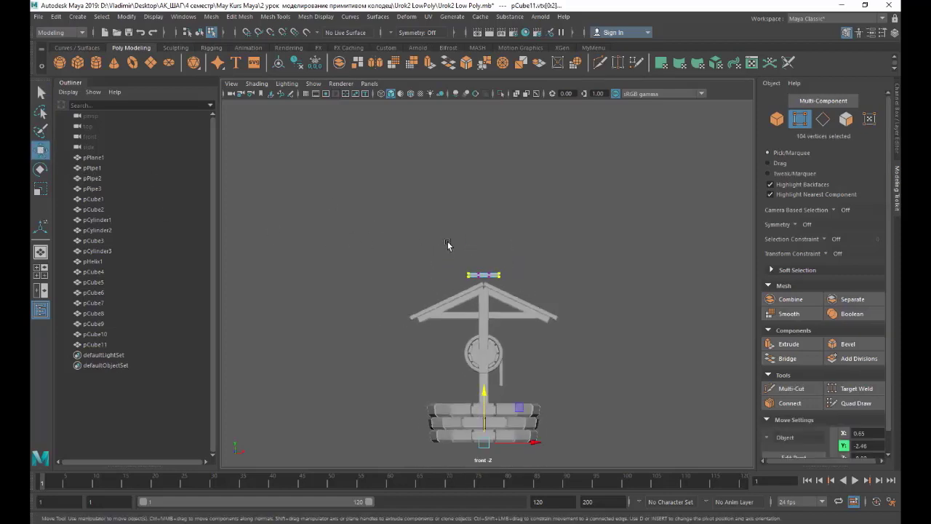
scroll(484, 424, up, 1)
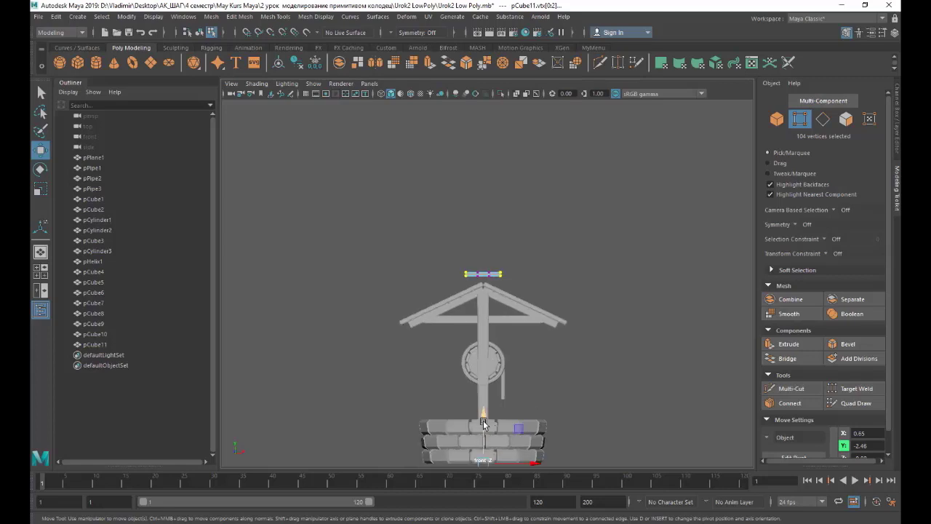
scroll(484, 424, up, 1)
scroll(484, 418, down, 2)
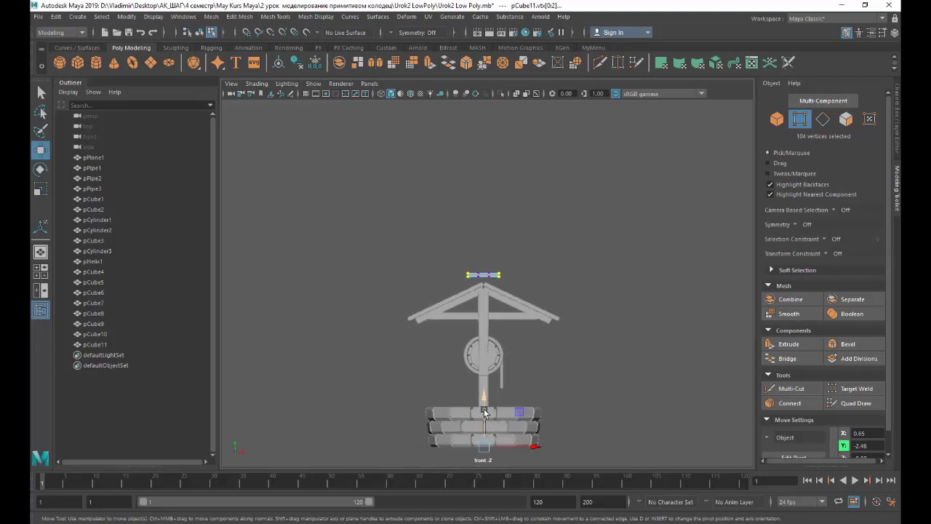
drag(484, 413, 483, 416)
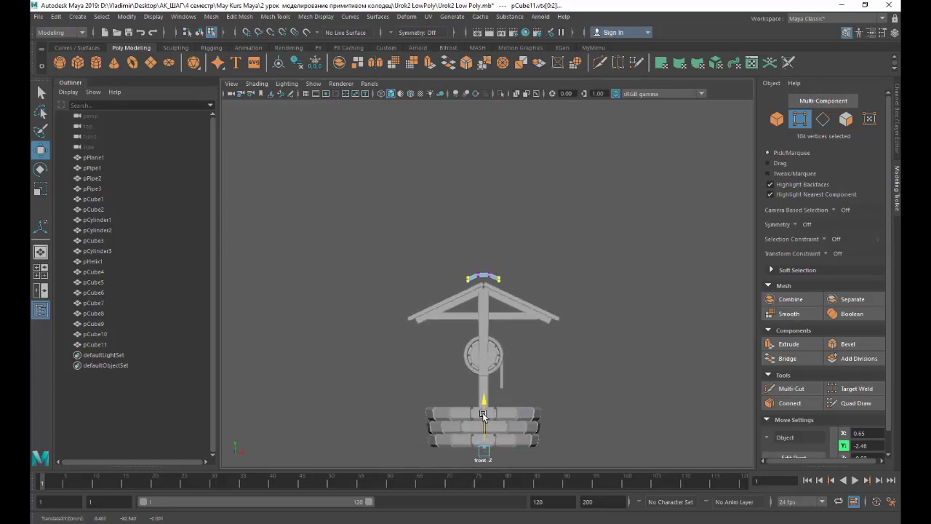
drag(483, 415, 482, 412)
Lower the whole ridge plank onto the roof peak at Y 226.24.
click(778, 119)
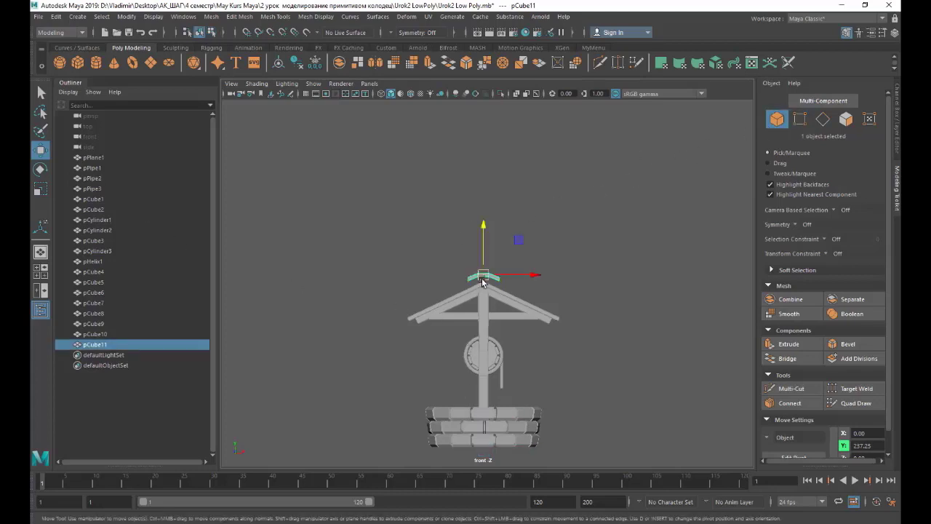
scroll(482, 286, up, 2)
scroll(482, 286, up, 3)
drag(463, 186, 464, 231)
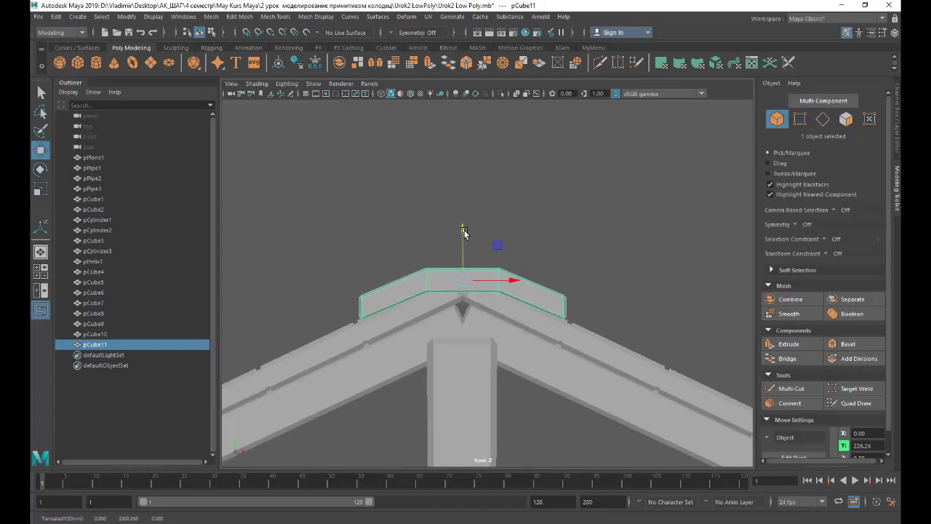
alt+right_drag(464, 231, 275, 160)
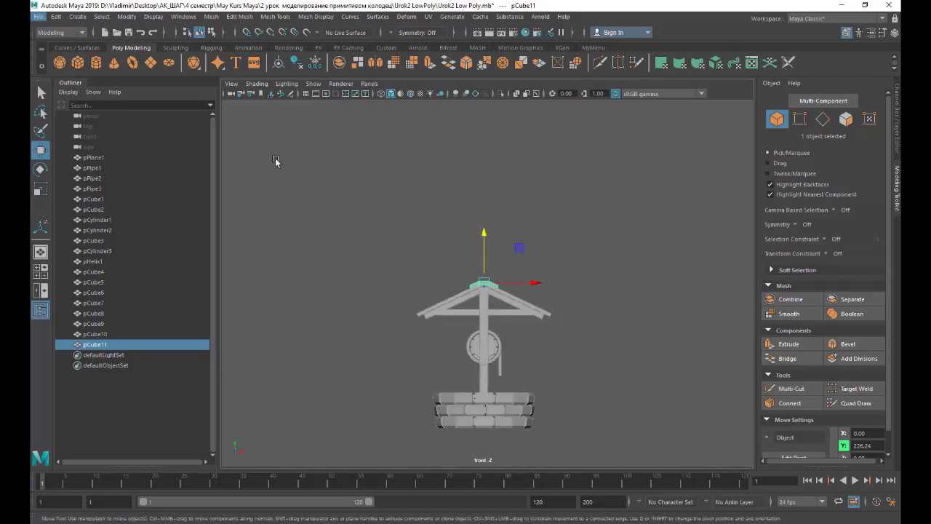
Switch back to the perspective camera and orbit to view the ridge cap along the roof peak.
right_click(233, 96)
click(252, 102)
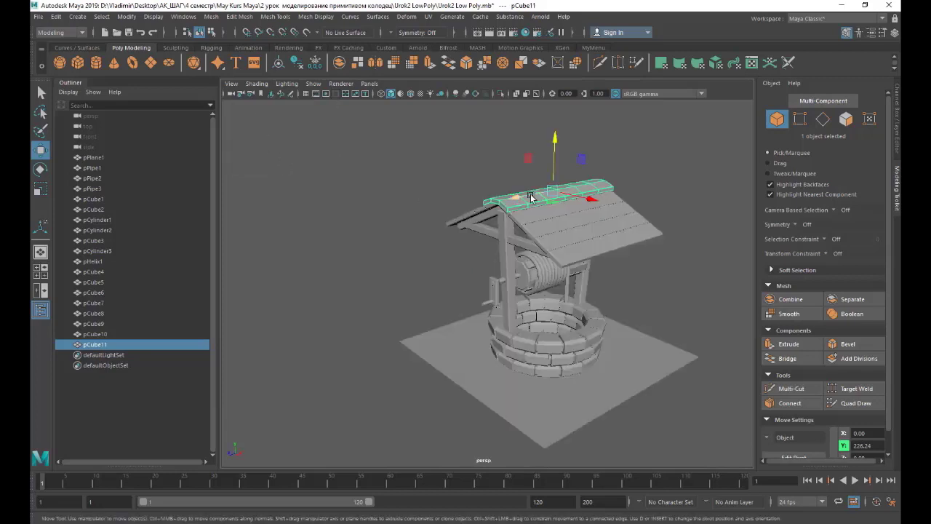
scroll(517, 173, up, 3)
scroll(563, 161, down, 3)
alt+drag(659, 198, 669, 217)
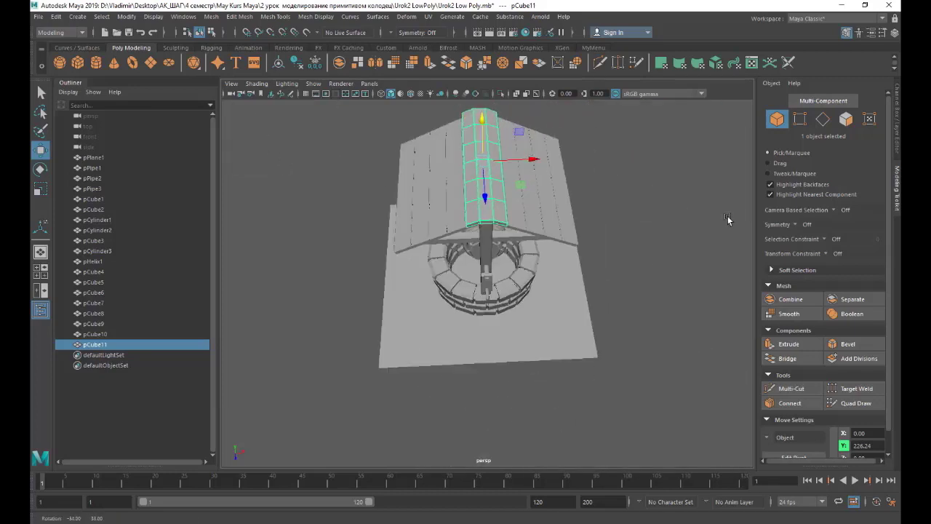
scroll(492, 170, up, 3)
scroll(491, 170, down, 3)
scroll(488, 175, down, 3)
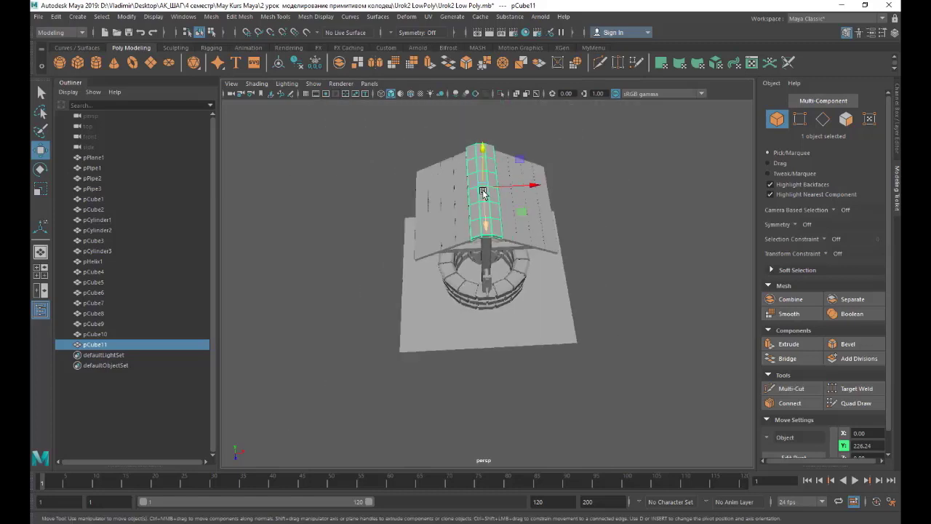
scroll(488, 178, down, 2)
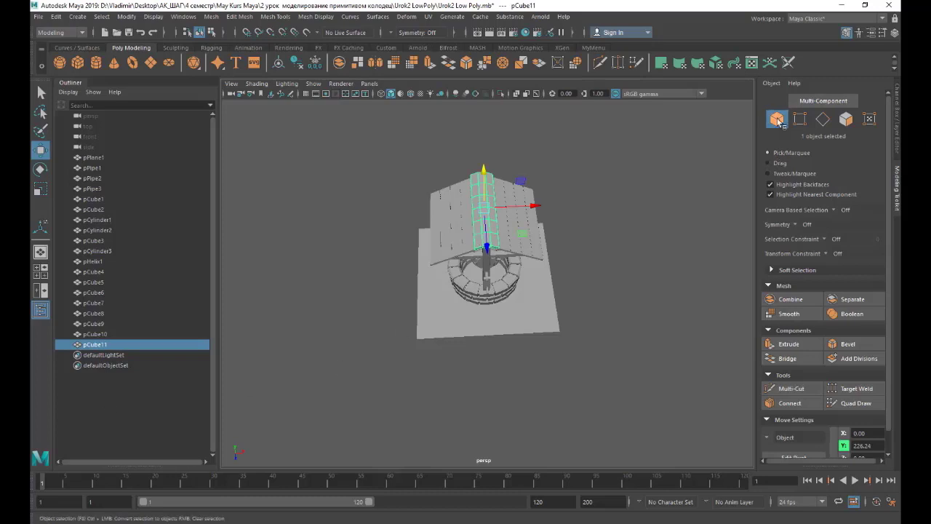
click(777, 120)
click(778, 121)
scroll(641, 179, up, 4)
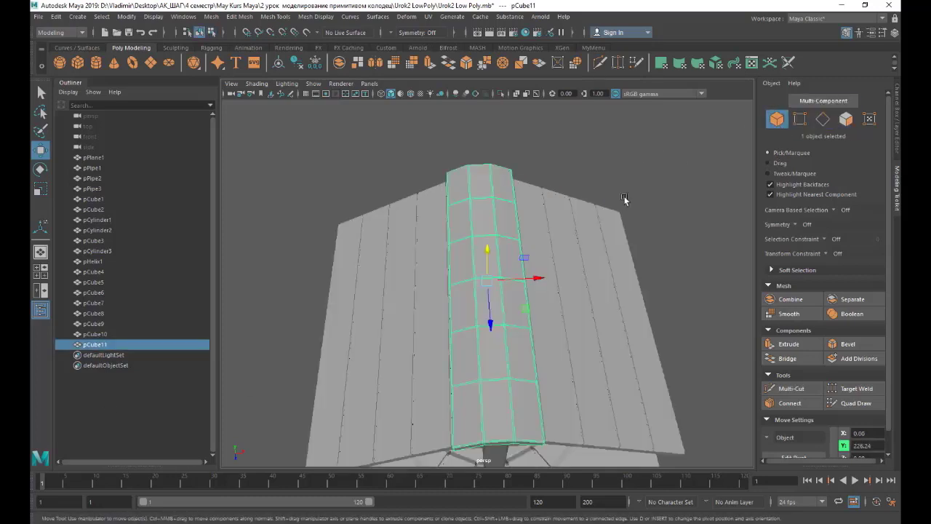
scroll(559, 332, down, 2)
alt+drag(674, 293, 670, 317)
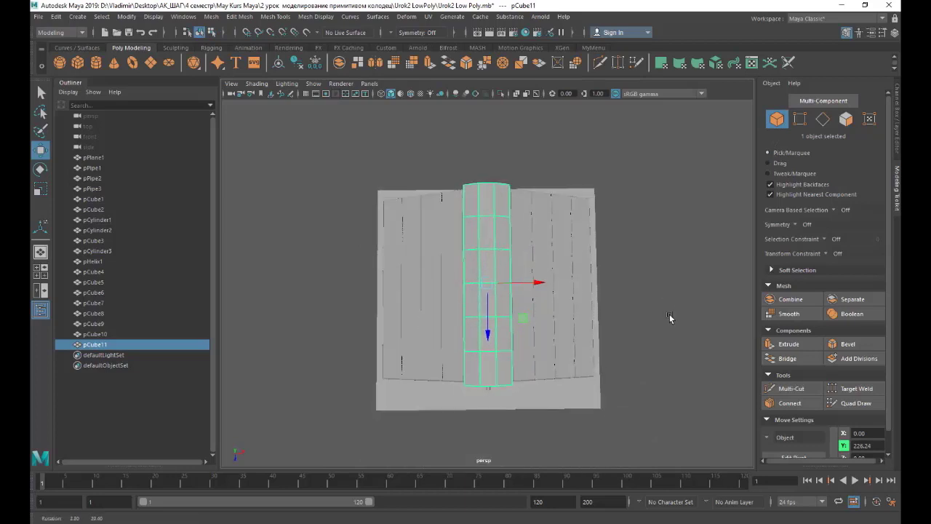
Select every row of faces along the ridge cap, bottom to top.
click(846, 119)
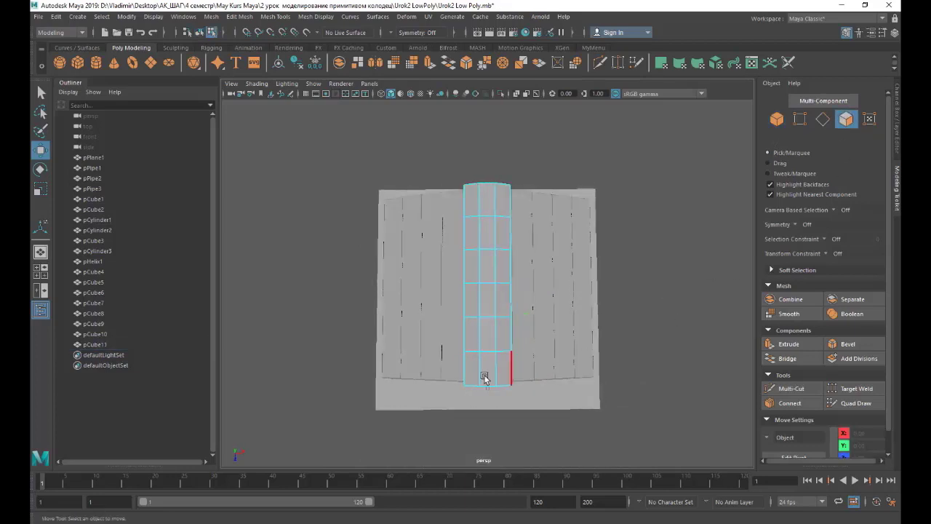
drag(448, 364, 531, 396)
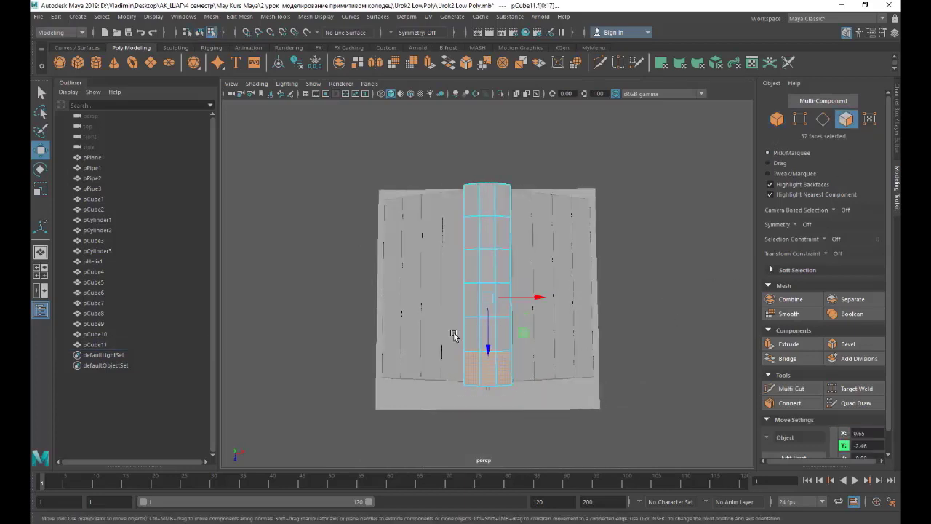
shift+drag(454, 290, 531, 310)
shift+drag(447, 256, 521, 284)
shift+drag(447, 230, 532, 244)
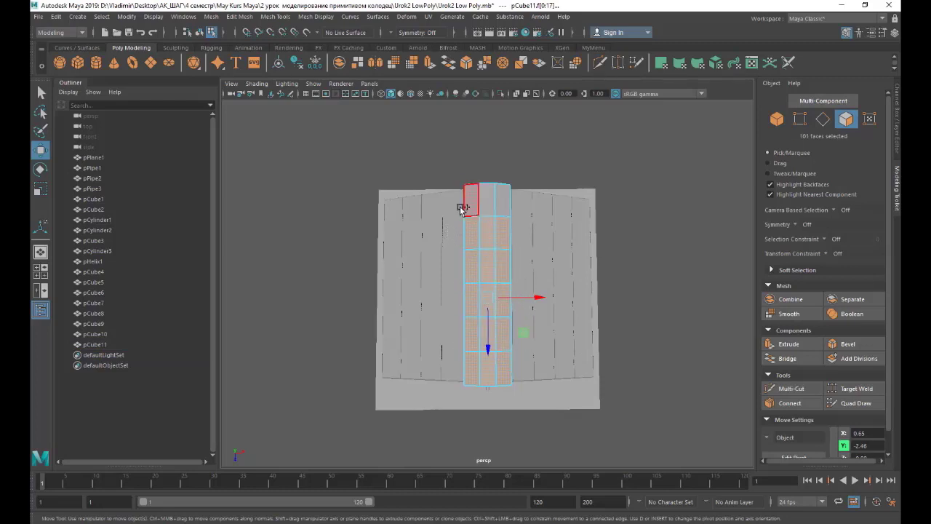
shift+drag(448, 166, 534, 205)
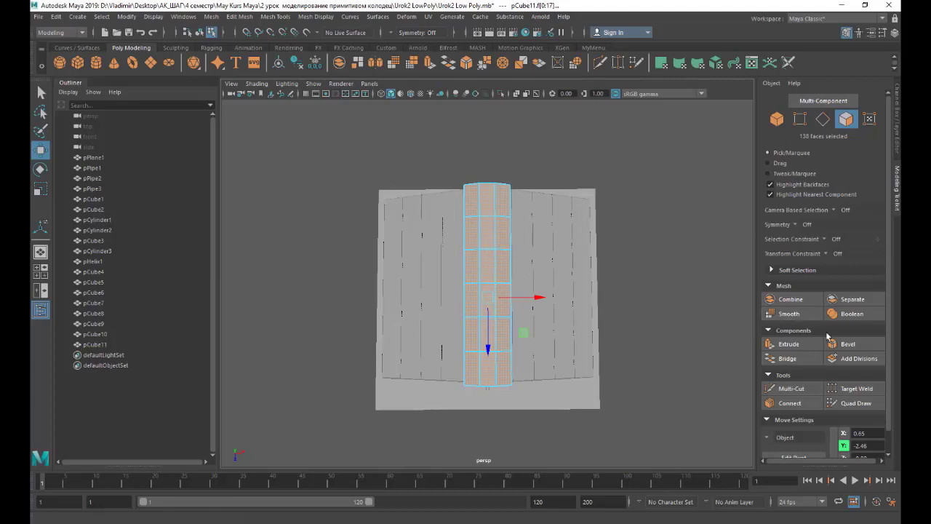
Extrude the selected ridge cap faces to a thickness of 0.5.
click(840, 345)
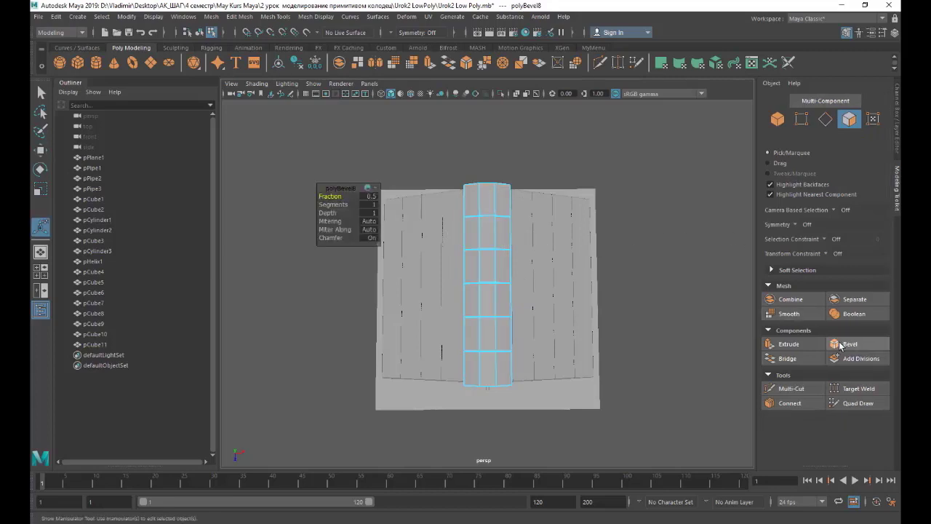
click(840, 344)
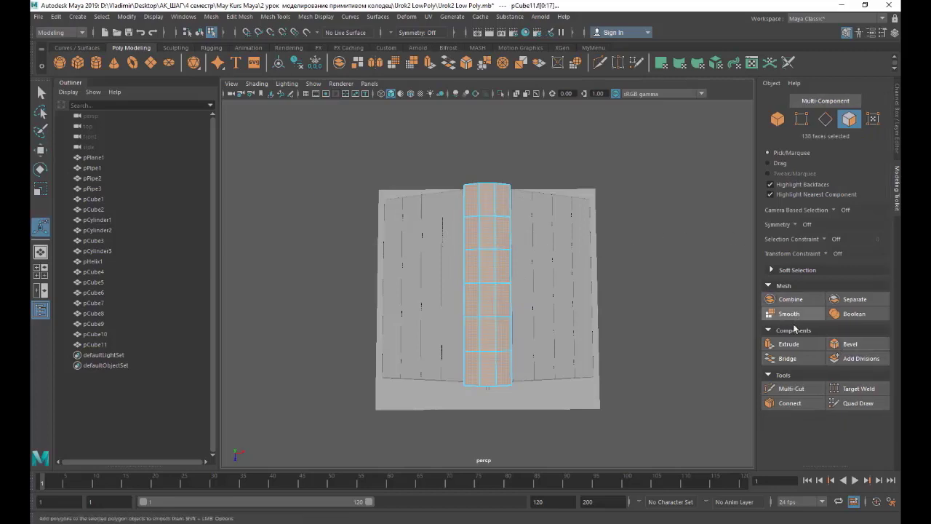
click(787, 344)
click(397, 197)
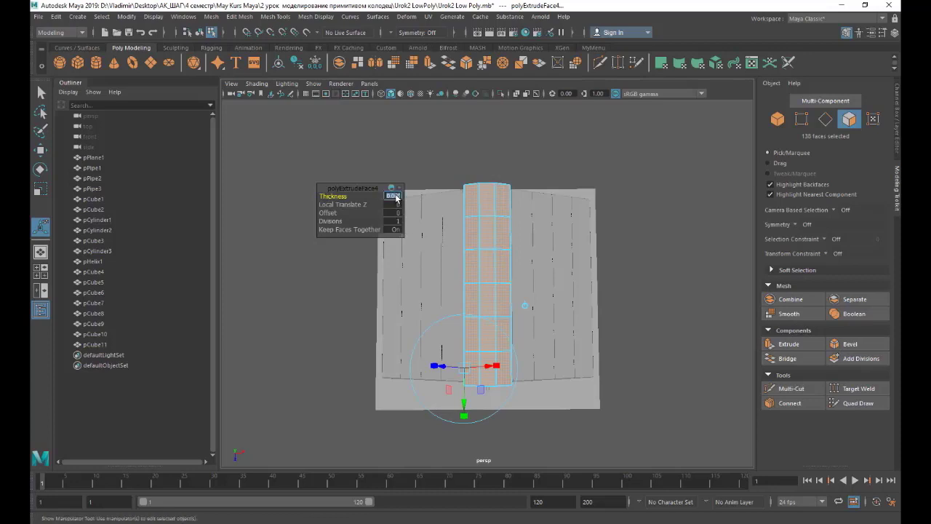
text(0.5)
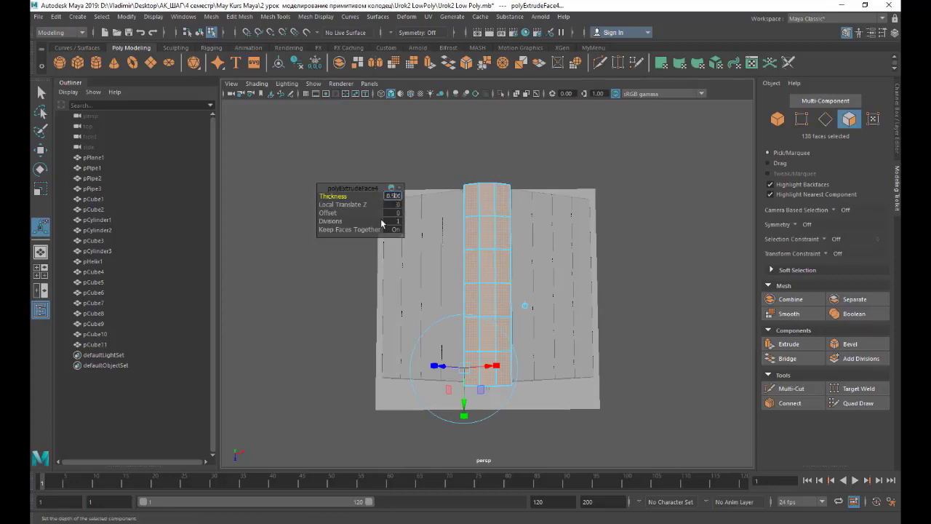
key(Return)
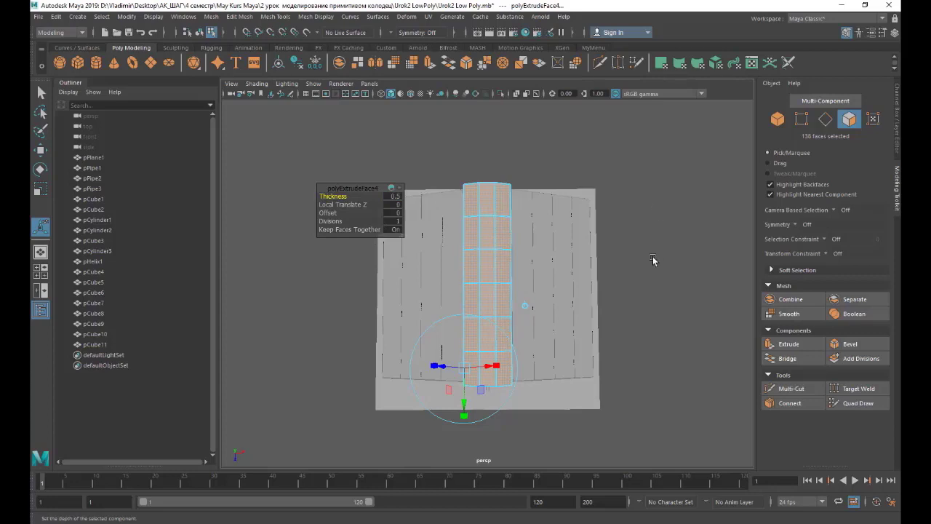
click(435, 161)
Clear the selection, view the whole well, and frame the drum pCylinder1.
key(F8)
key(q)
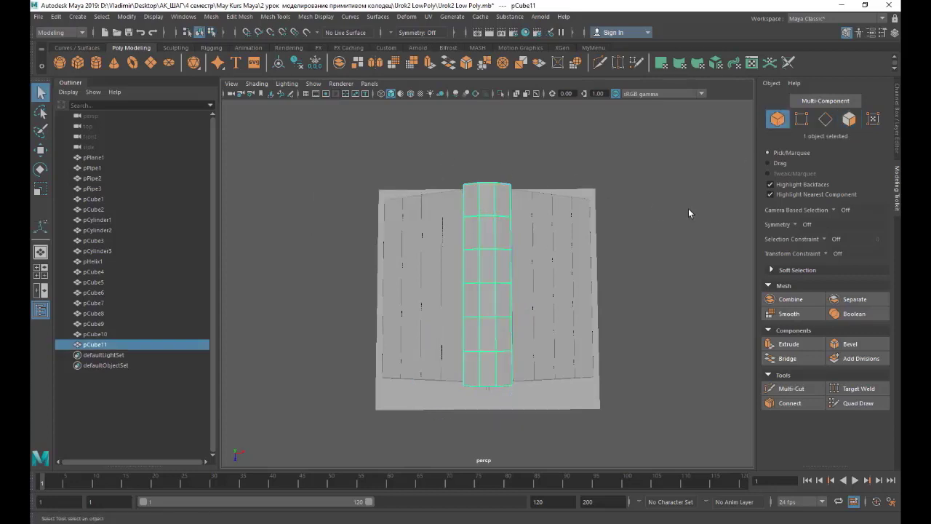
click(687, 212)
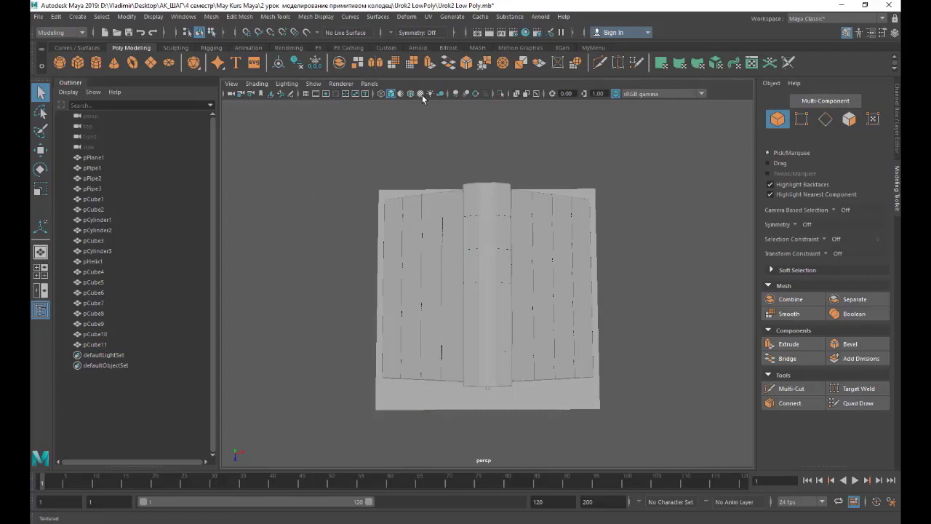
click(476, 93)
mouse_move(642, 252)
alt+mouse_down()
mouse_move(632, 264)
mouse_move(616, 218)
alt+mouse_up()
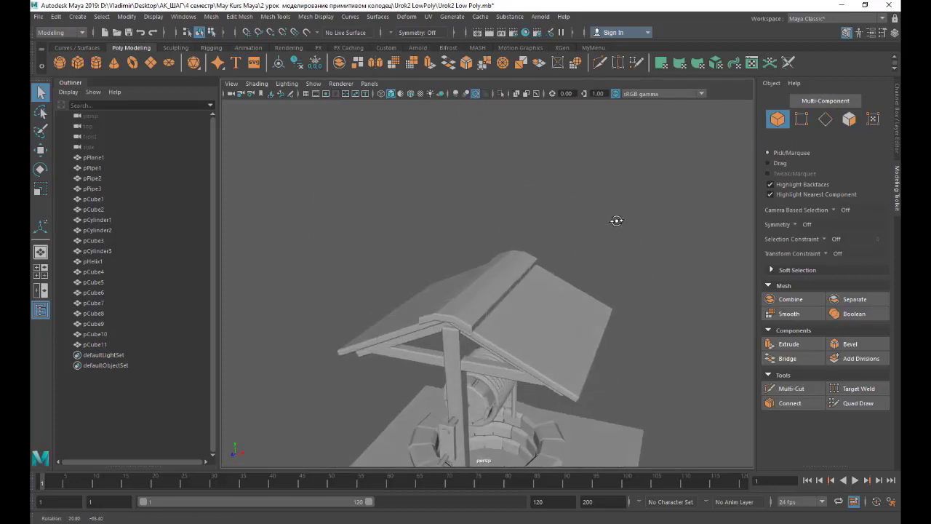
mouse_move(616, 218)
alt+right_down()
mouse_move(577, 270)
mouse_move(524, 413)
alt+right_up()
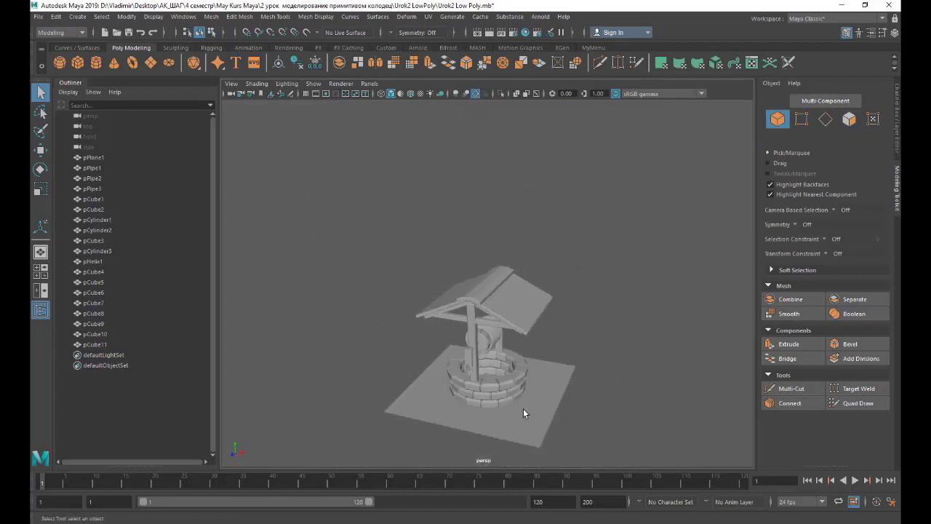
click(482, 344)
key(f)
scroll(479, 342, down, 5)
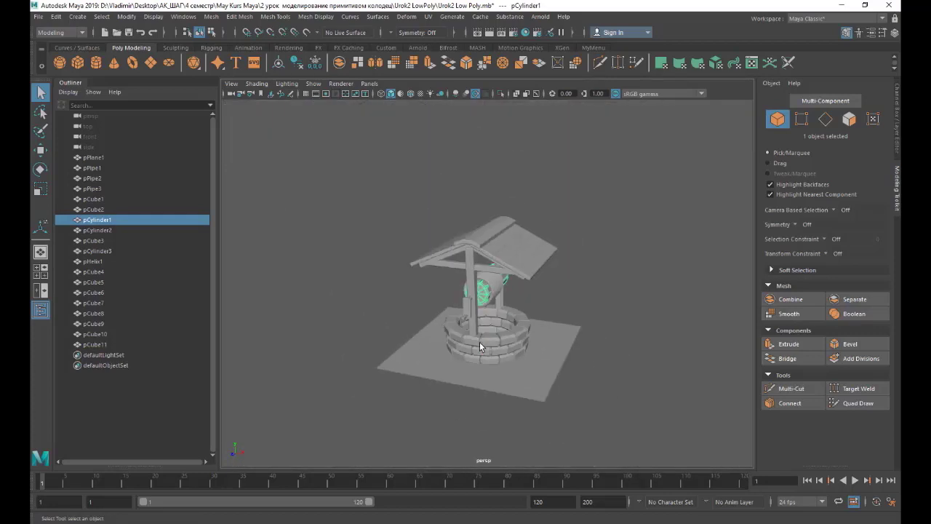
scroll(481, 380, up, 3)
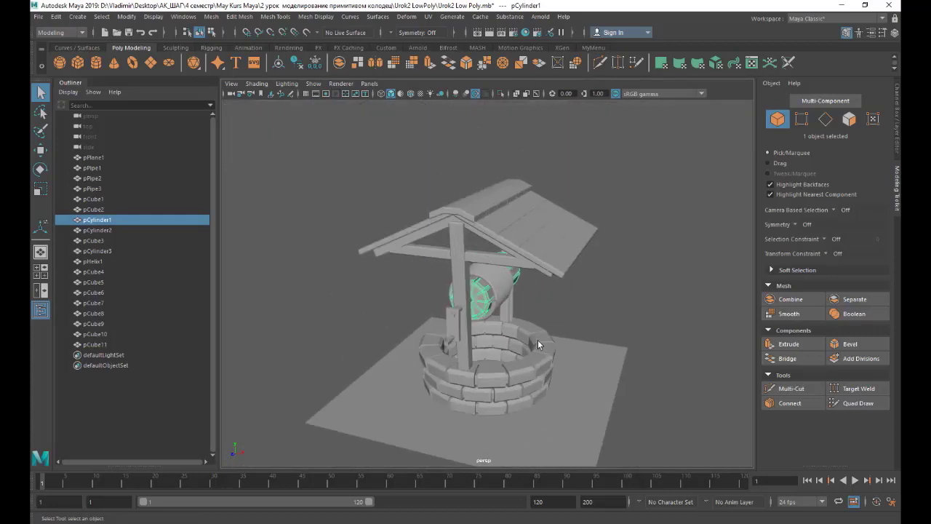
Create a new polygon cylinder, raise it by the well, and scale it up to 185.309.
key(w)
click(97, 63)
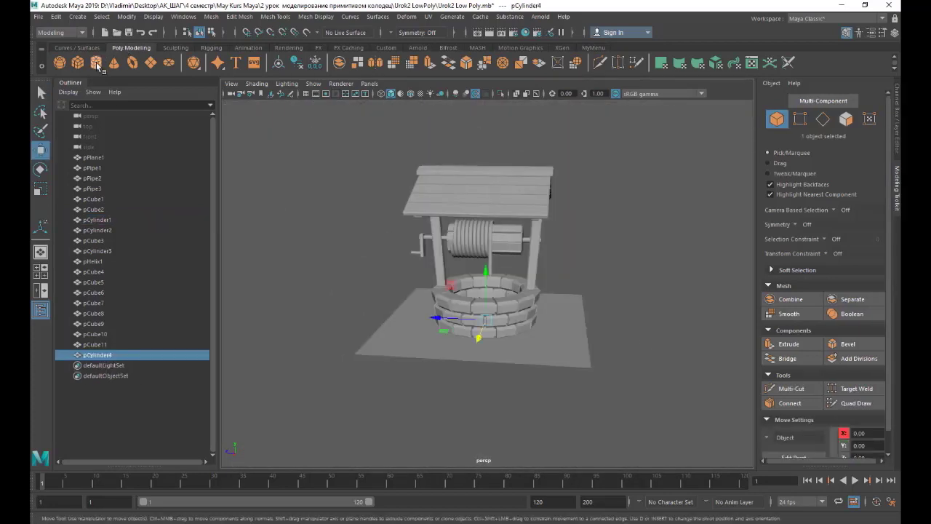
drag(486, 271, 484, 247)
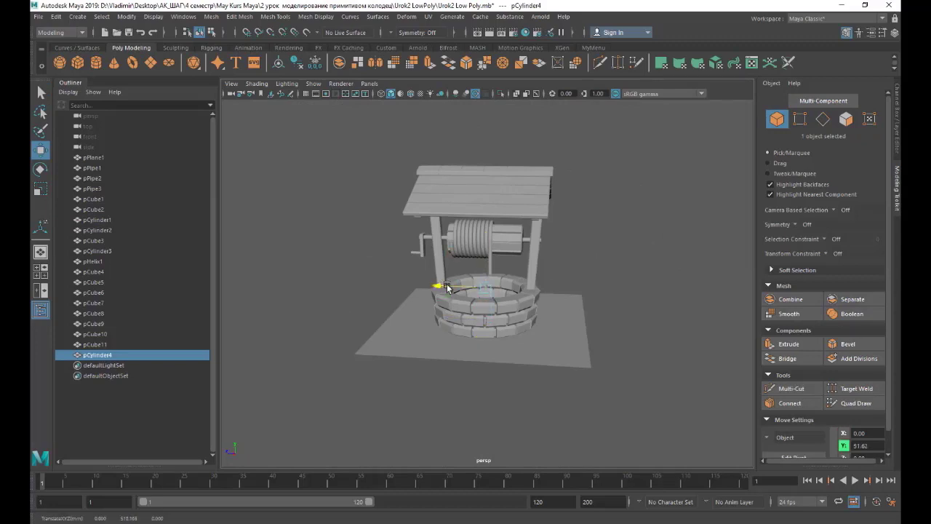
drag(447, 287, 555, 290)
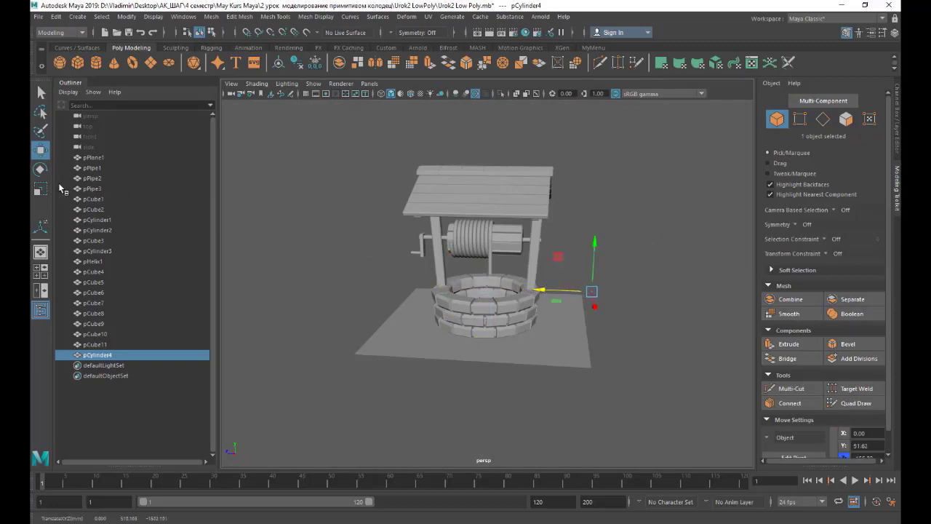
key(ctrl+z)
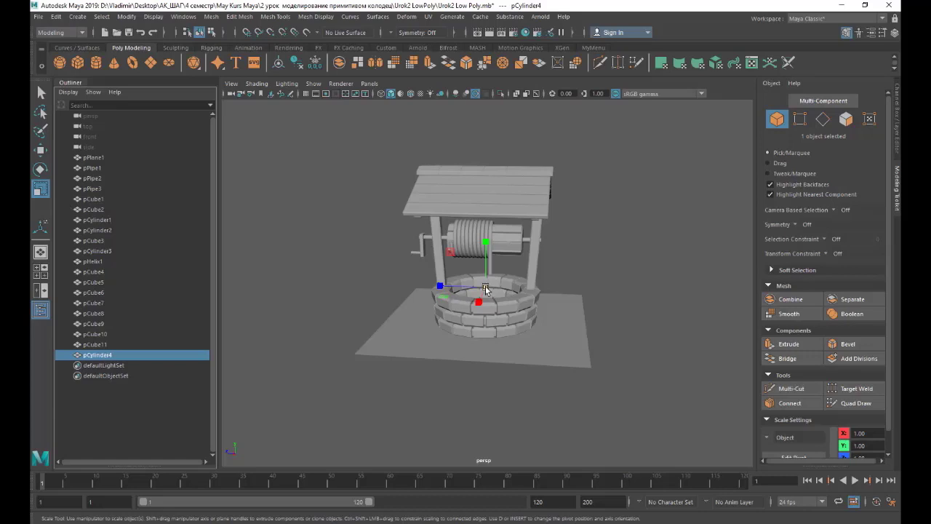
drag(485, 289, 580, 301)
key(w)
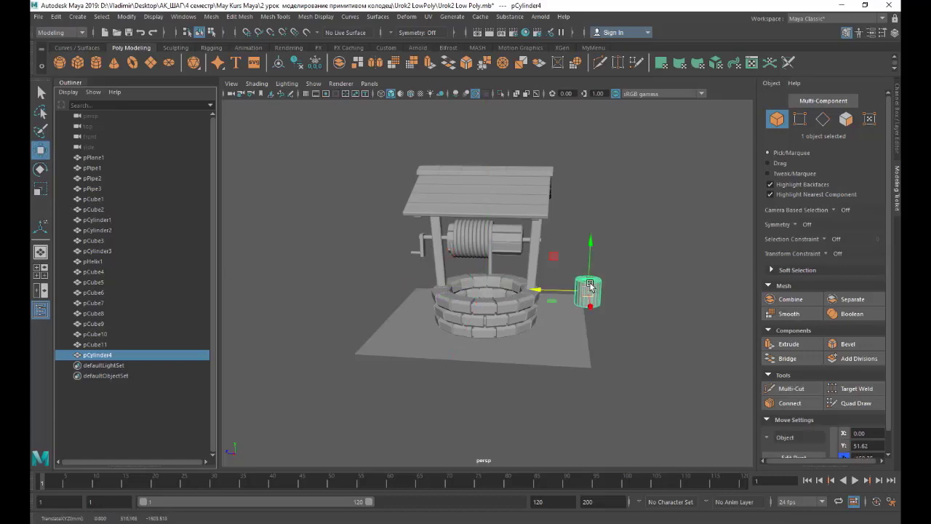
Set the new cylinder's Subdivisions Axis to 15.
scroll(589, 286, up, 3)
click(846, 32)
text(15)
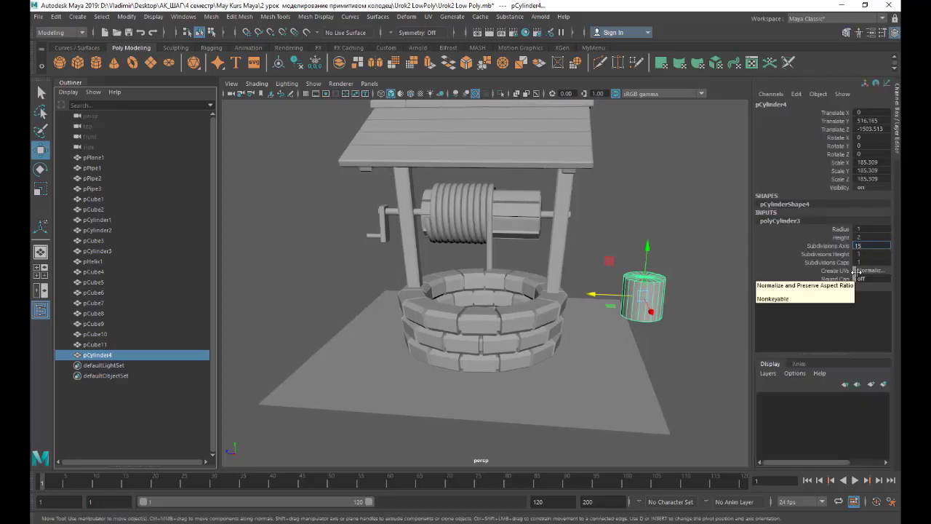
key(Return)
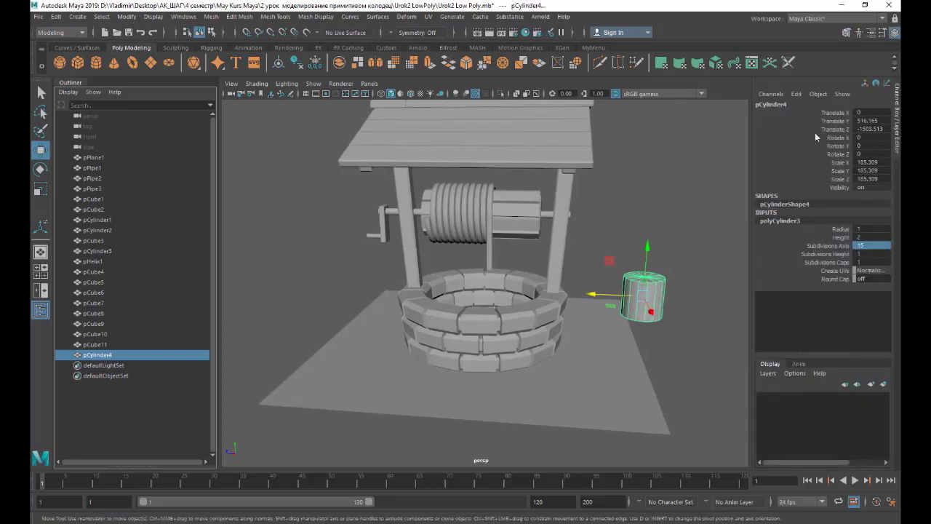
click(846, 32)
click(825, 121)
Bevel all edges of pCylinder4 with a Fraction of 0.1.
drag(612, 248, 691, 342)
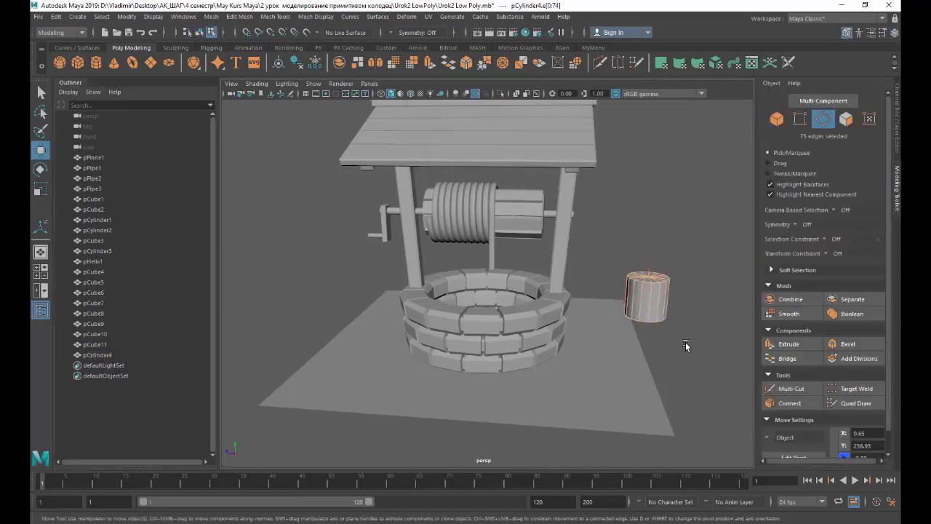
click(849, 343)
click(370, 196)
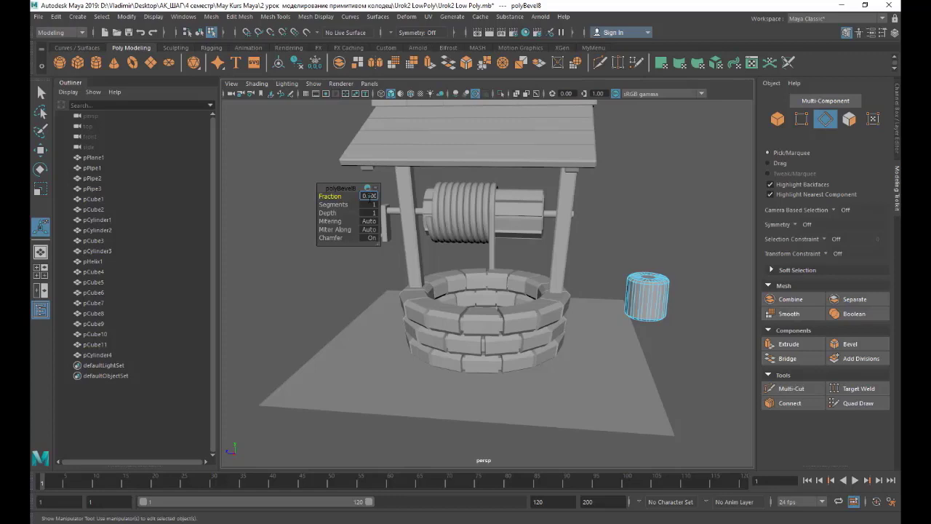
key(Return)
scroll(646, 302, up, 2)
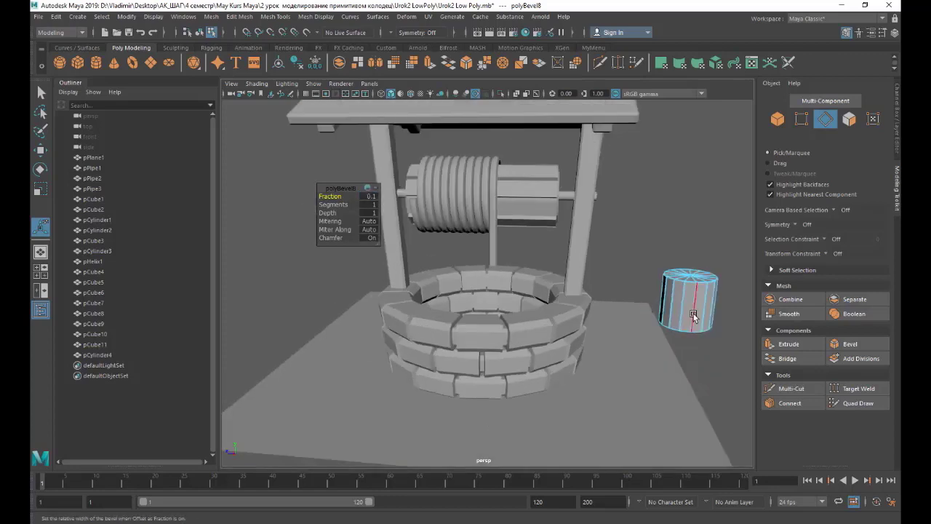
scroll(693, 316, down, 3)
scroll(617, 364, up, 2)
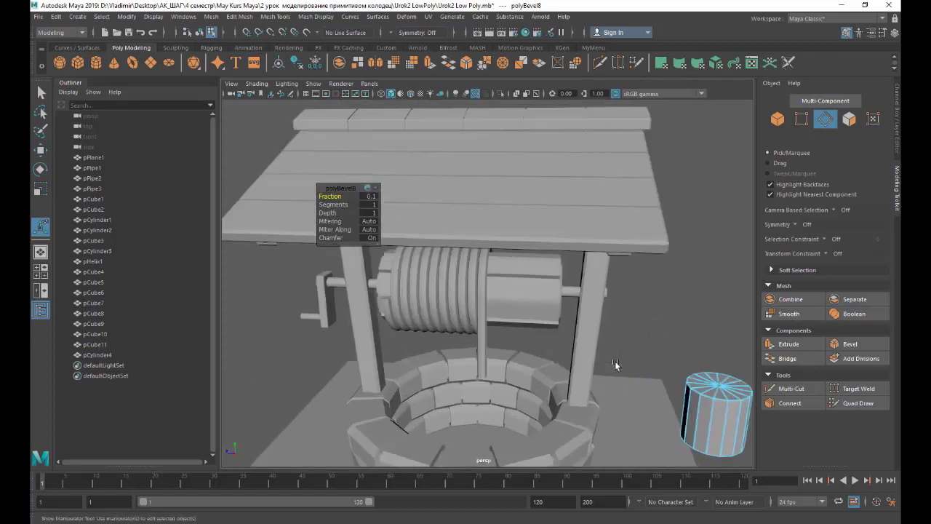
scroll(617, 364, down, 2)
key(F8)
Frame the cylinder from above and start selecting its top-cap triangles along the lower-right side.
key(f)
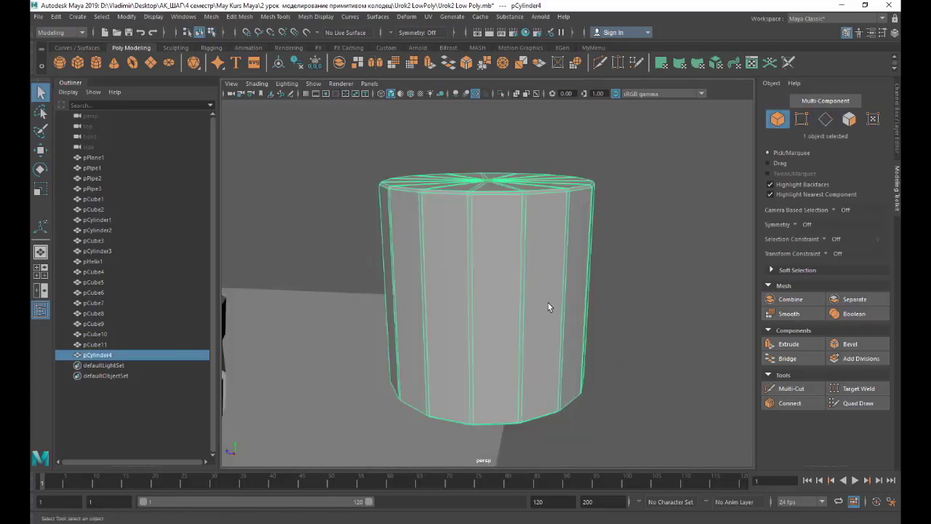
click(849, 118)
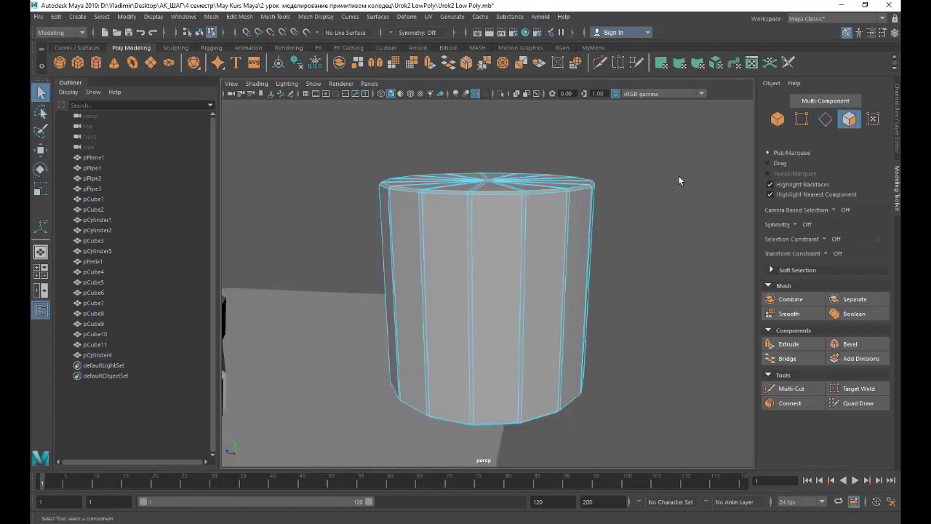
alt+drag(678, 176, 663, 206)
click(439, 264)
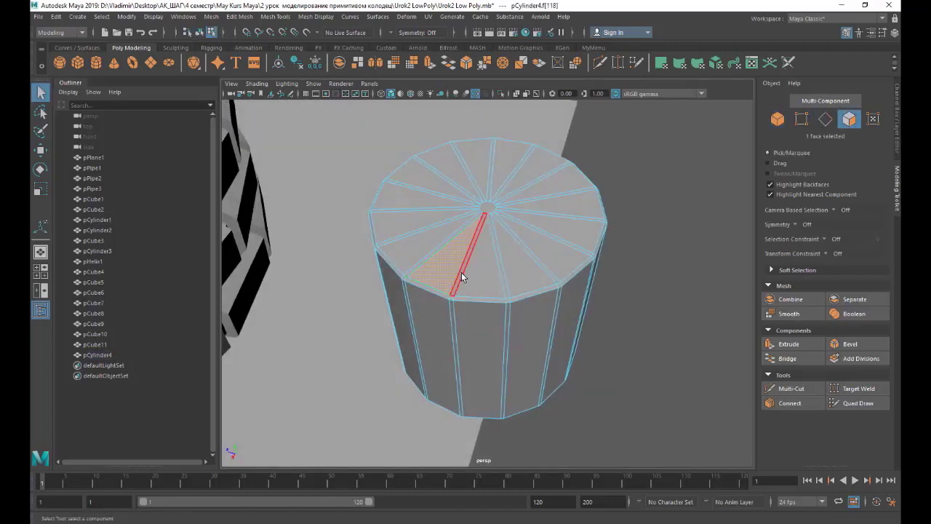
shift+click(486, 276)
shift+click(502, 267)
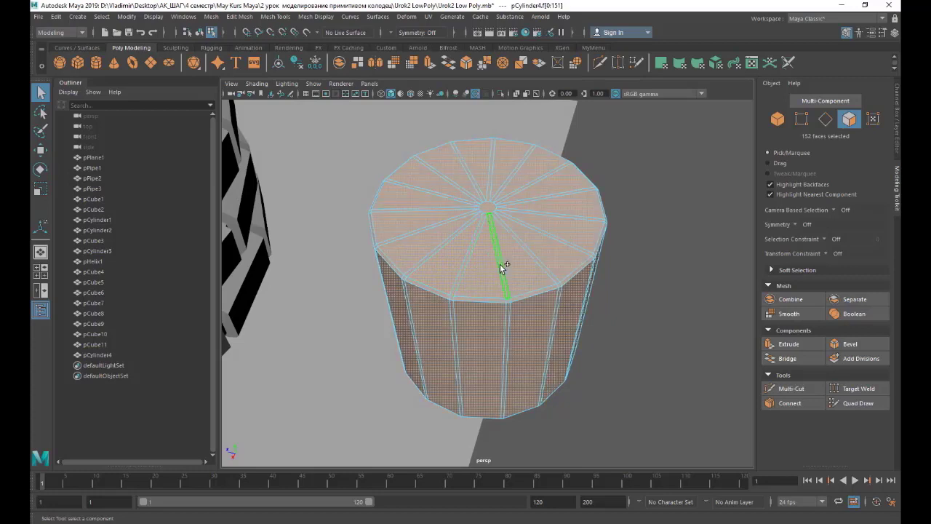
key(ctrl+z)
shift+double_click(508, 270)
key(ctrl+z)
shift+click(536, 255)
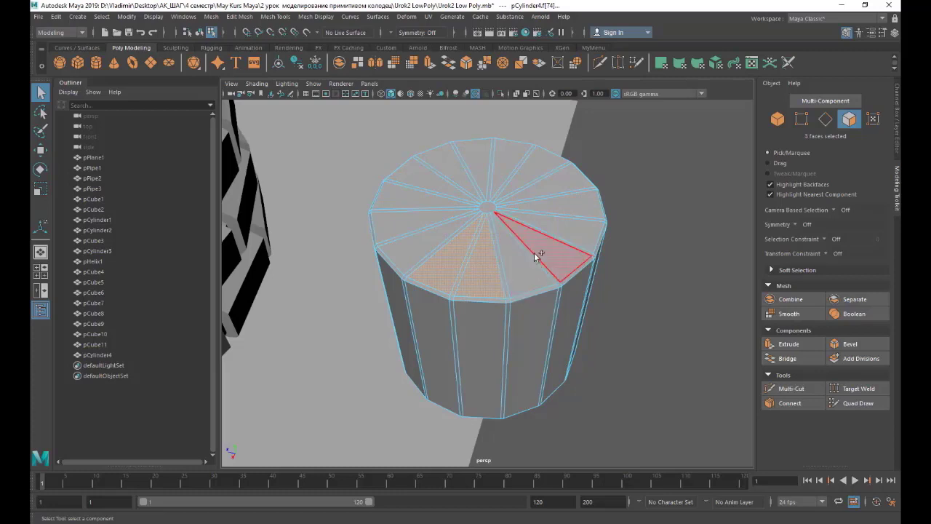
shift+click(514, 260)
shift+click(546, 248)
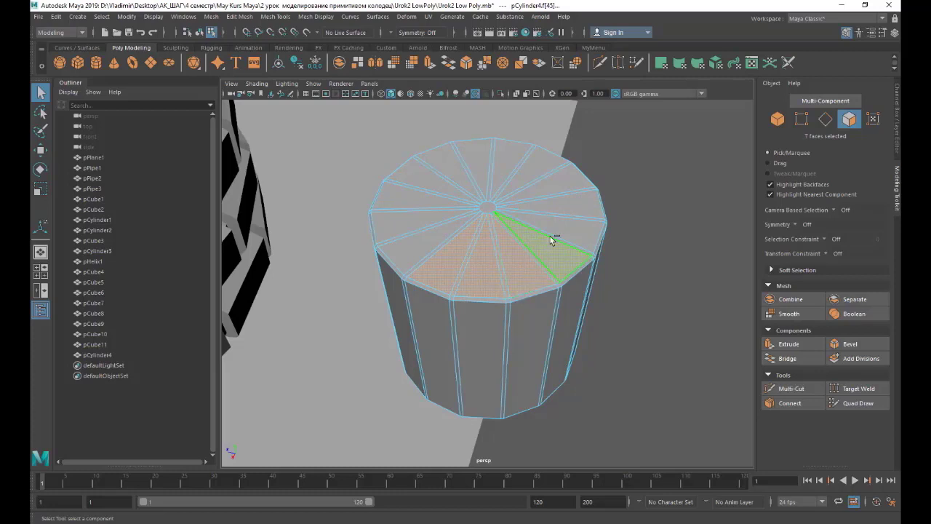
shift+click(567, 222)
shift+click(544, 197)
shift+click(531, 187)
Add the remaining upper and left top-cap triangles until all 29 cap faces are selected.
scroll(529, 191, up, 2)
shift+click(542, 171)
shift+click(528, 162)
shift+click(515, 153)
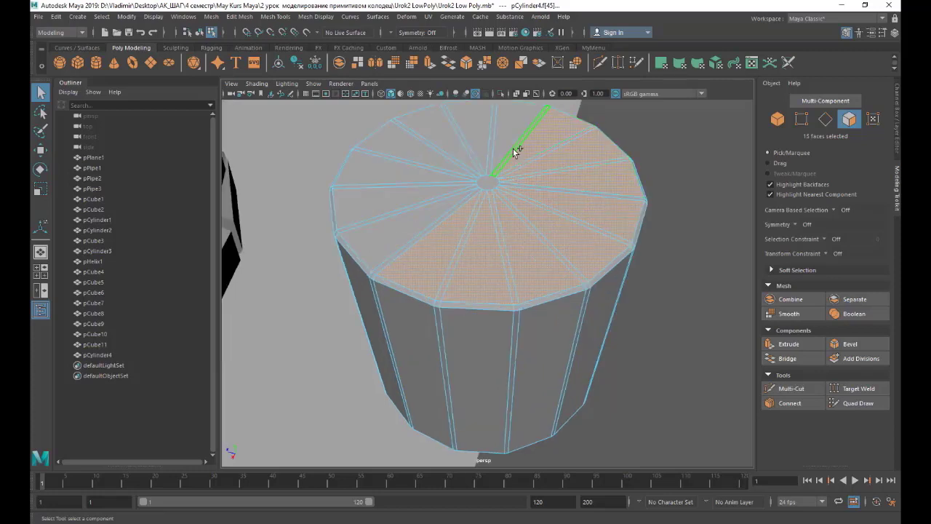
shift+click(502, 142)
shift+click(474, 146)
shift+click(444, 146)
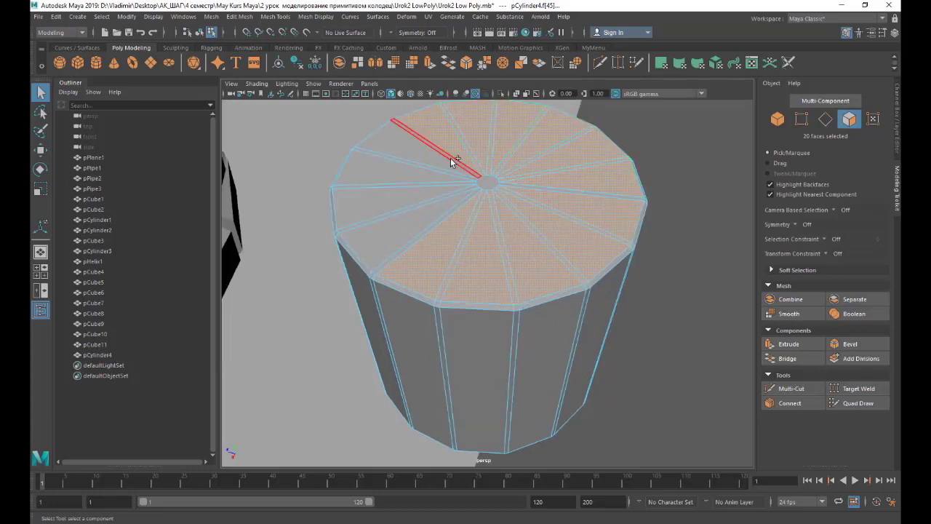
shift+click(439, 169)
shift+click(426, 183)
shift+click(410, 197)
shift+click(399, 215)
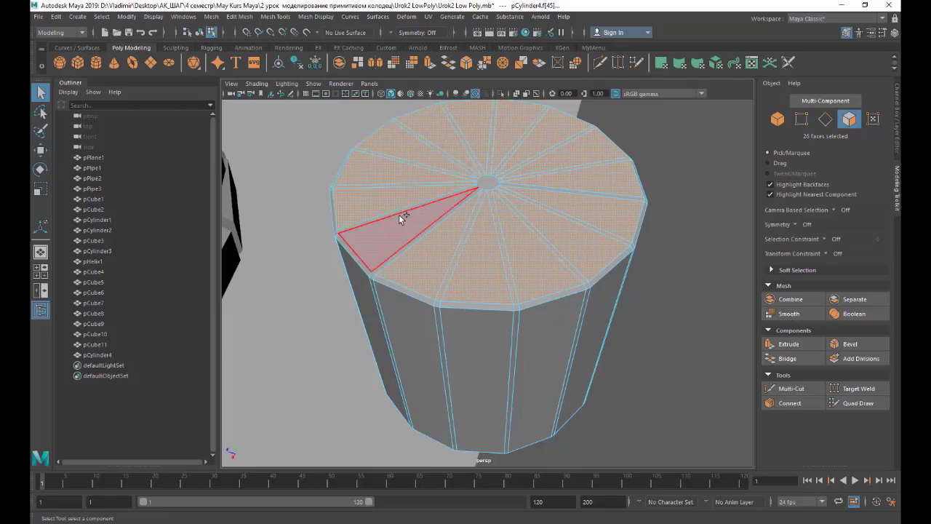
shift+click(401, 213)
shift+click(410, 241)
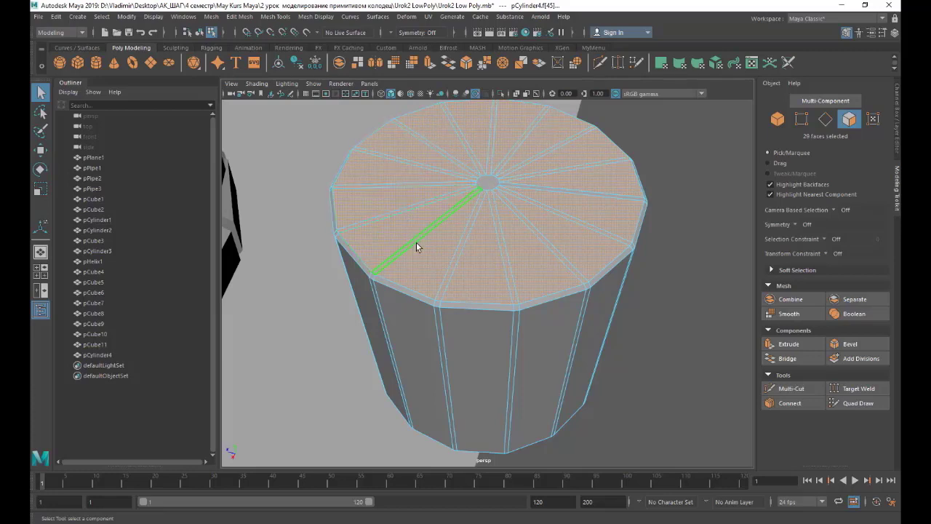
shift+click(418, 246)
scroll(418, 243, down, 5)
alt+drag(418, 243, 506, 269)
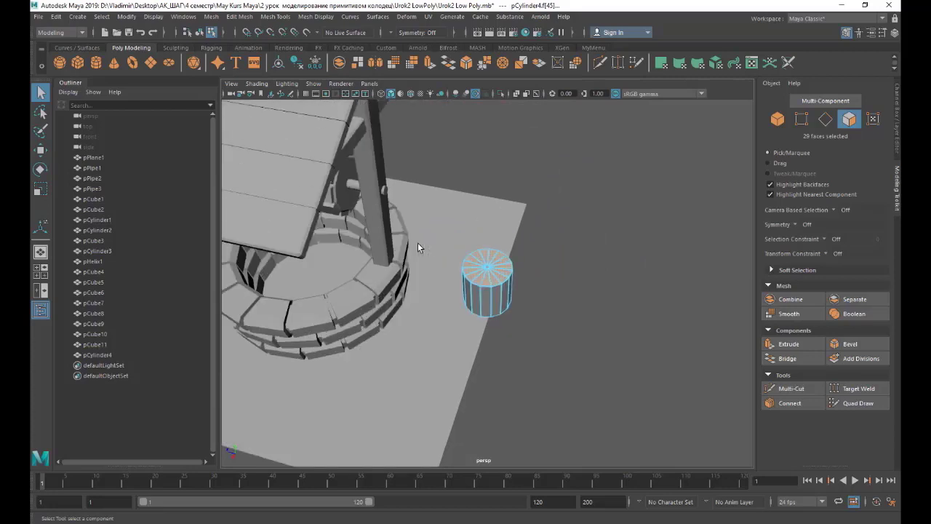
scroll(507, 269, up, 3)
scroll(507, 273, up, 2)
With the Move tool active, switch the viewport to the front and then the side camera.
click(41, 150)
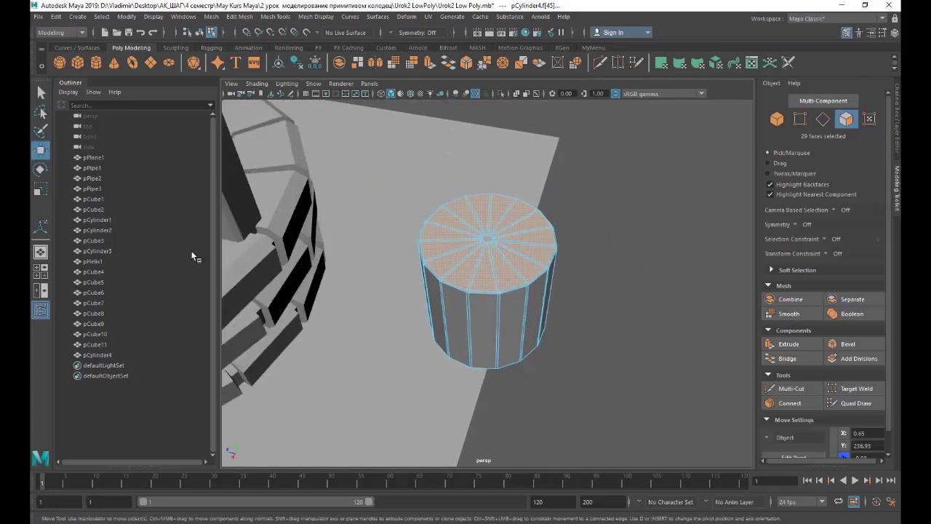
scroll(315, 263, down, 5)
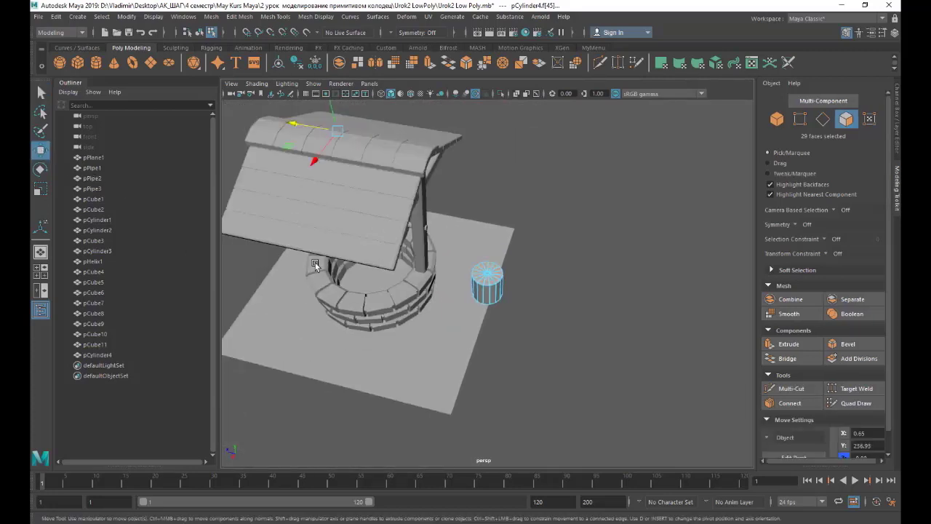
click(232, 94)
click(251, 116)
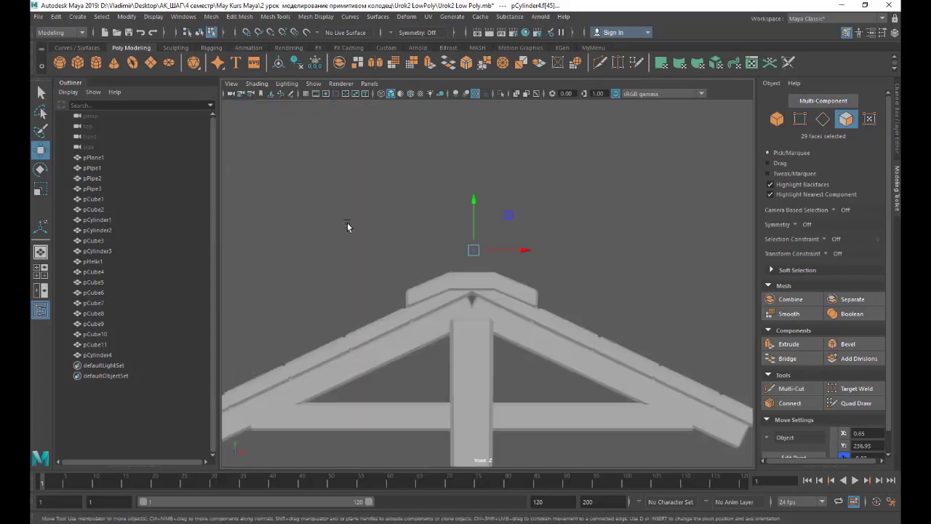
scroll(353, 241, down, 5)
scroll(355, 246, down, 1)
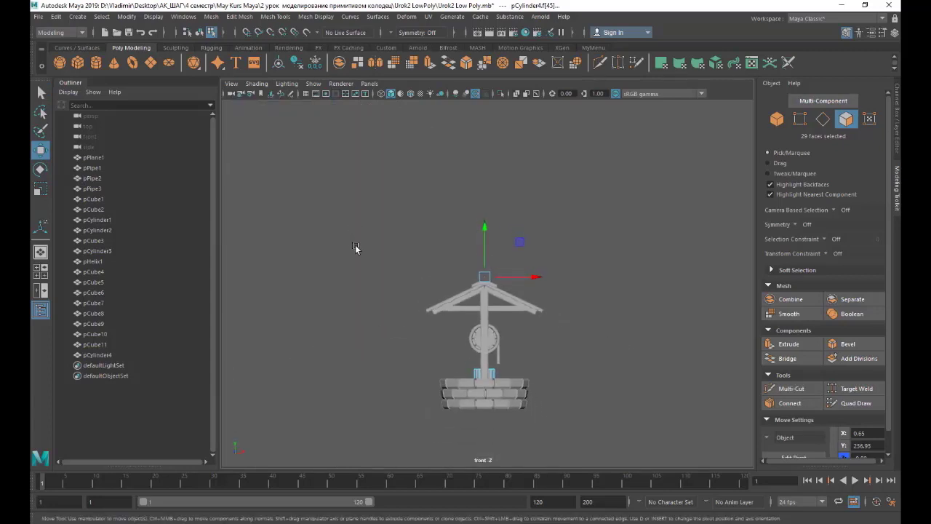
click(232, 94)
click(253, 122)
scroll(328, 235, down, 5)
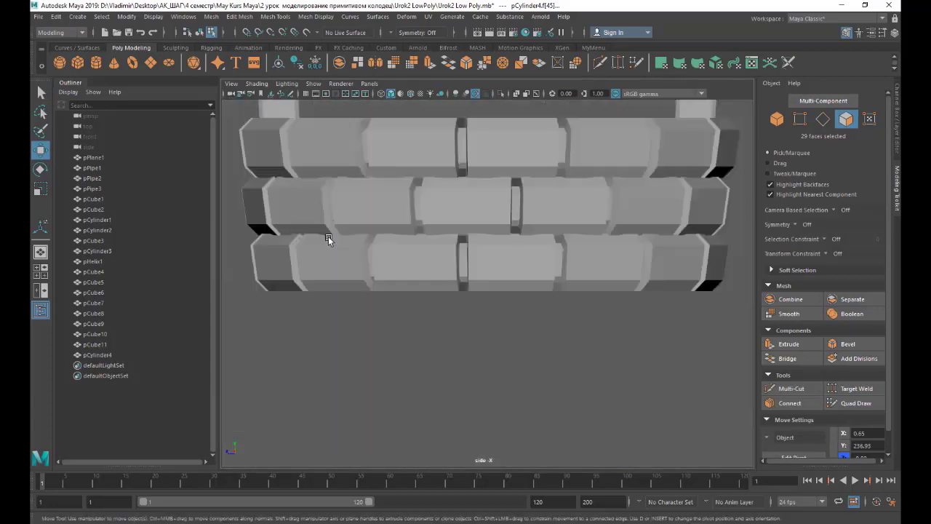
scroll(457, 235, down, 3)
scroll(538, 218, down, 2)
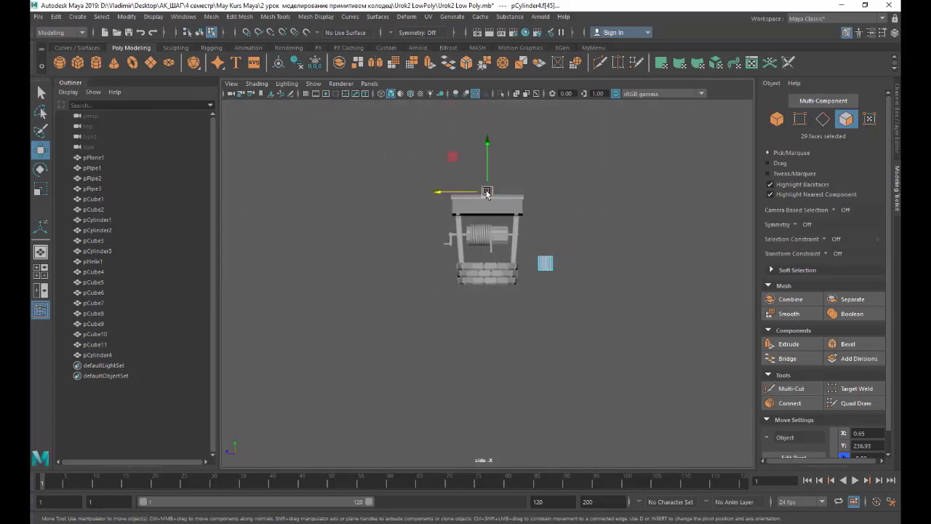
In side view, move the selected faces' pivot onto the small cylinder's top edge.
key(d)
mouse_move(442, 193)
mouse_down()
mouse_move(538, 192)
mouse_move(532, 241)
mouse_up()
scroll(553, 241, up, 2)
scroll(654, 198, up, 2)
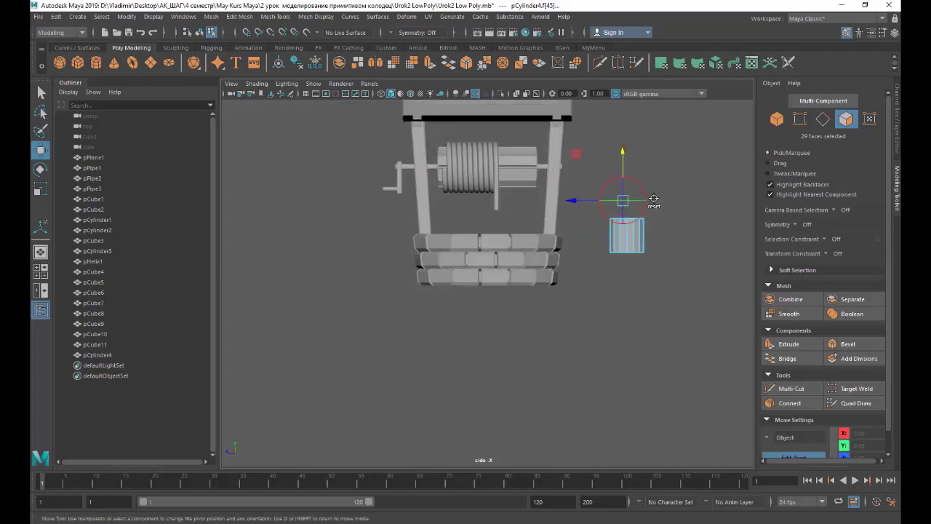
scroll(654, 198, up, 2)
key(f)
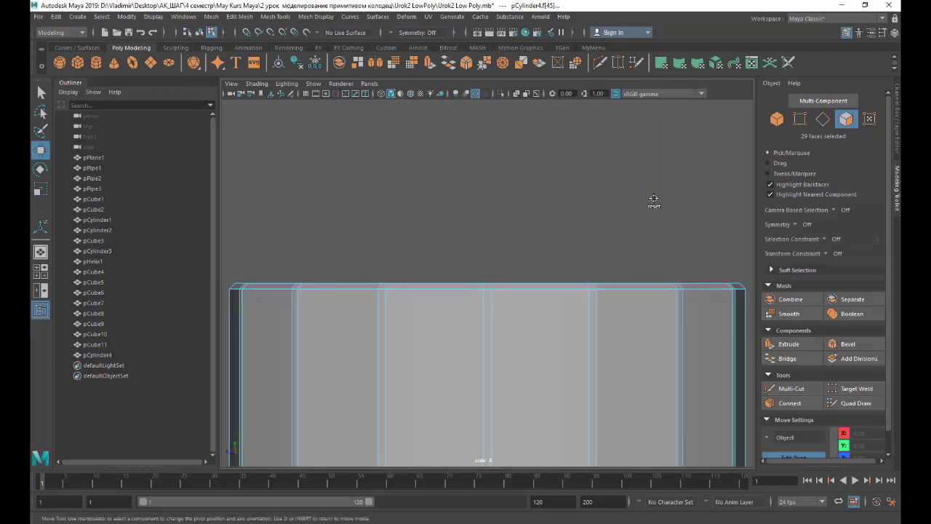
scroll(651, 204, down, 5)
scroll(638, 214, down, 2)
drag(472, 195, 473, 232)
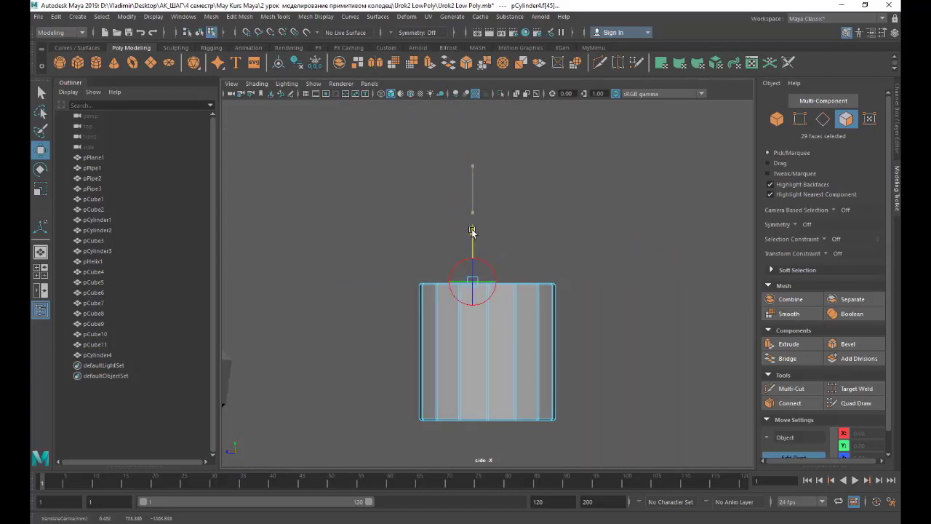
drag(427, 287, 447, 290)
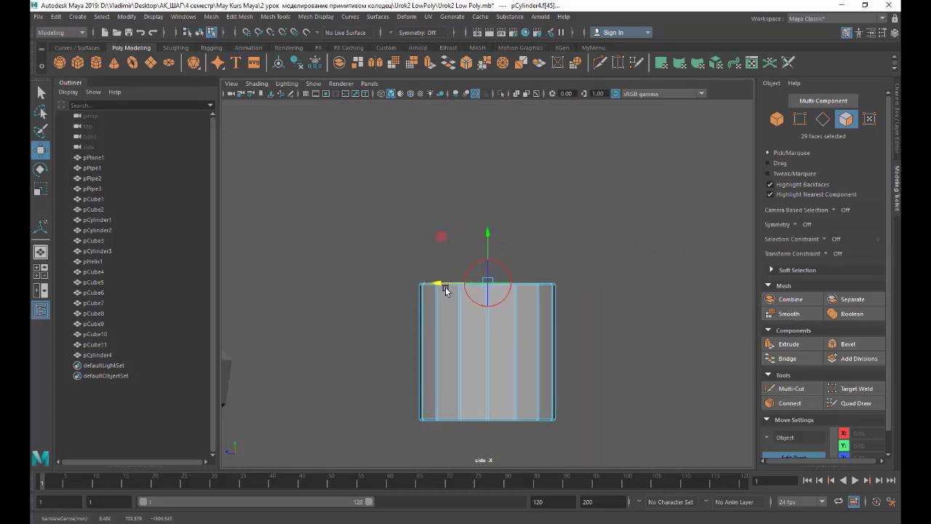
right_click(231, 93)
In the perspective view, scale-inset the cylinder's top faces to leave a narrow outer rim.
click(248, 106)
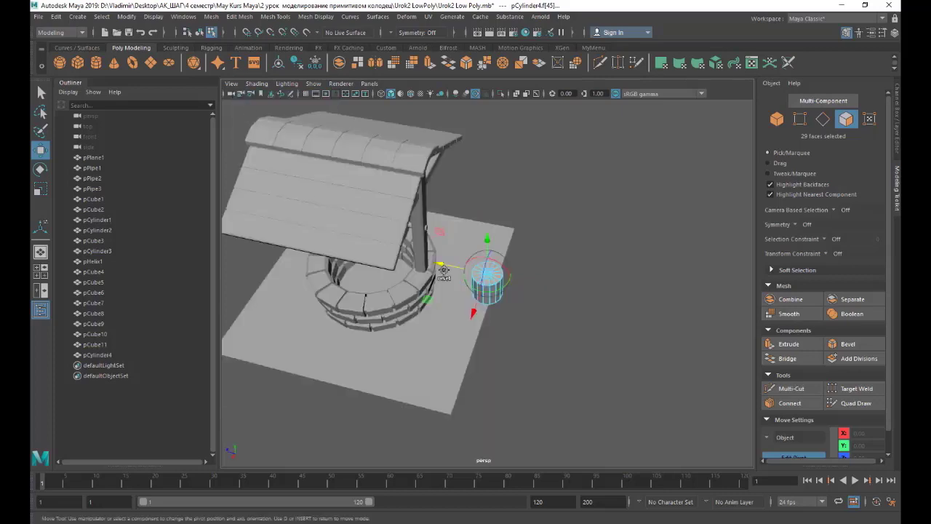
key(f)
click(41, 189)
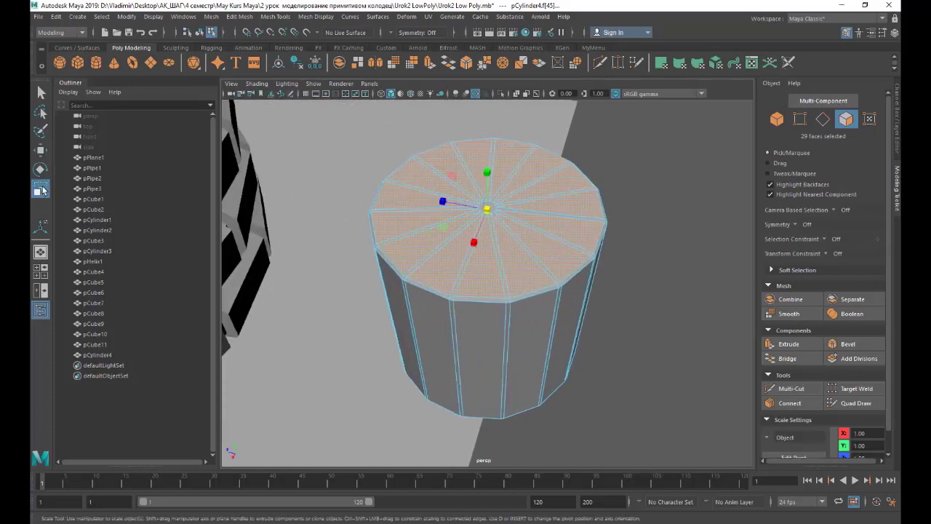
shift+drag(442, 230, 444, 229)
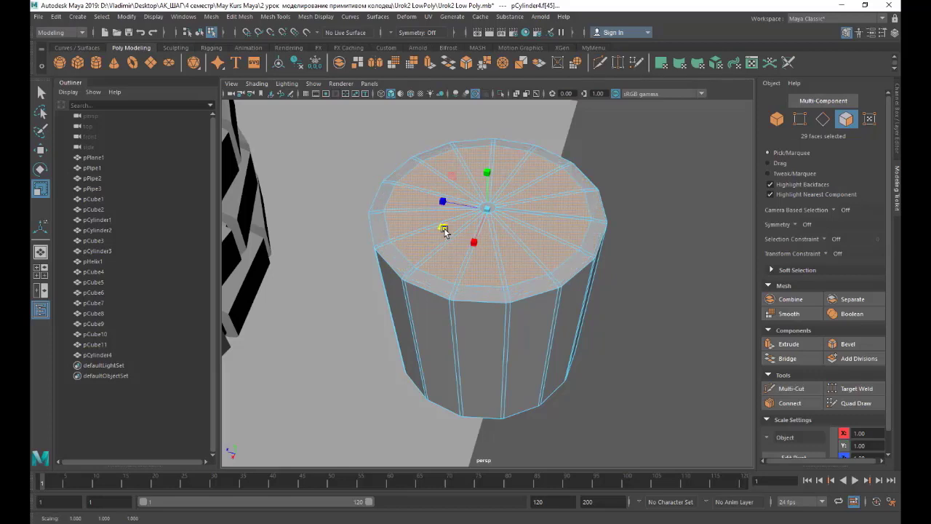
scroll(492, 208, up, 3)
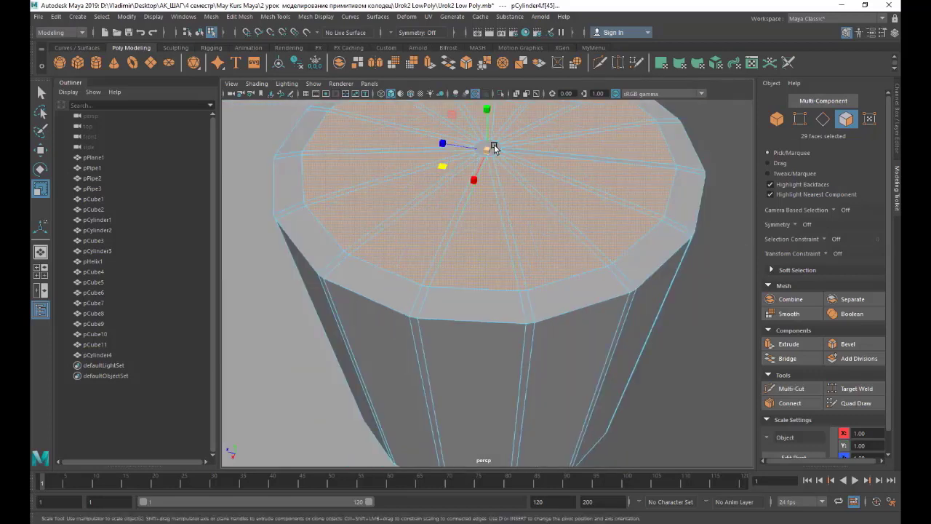
Add the centre top faces to the selection and extrude the inner top faces.
click(40, 151)
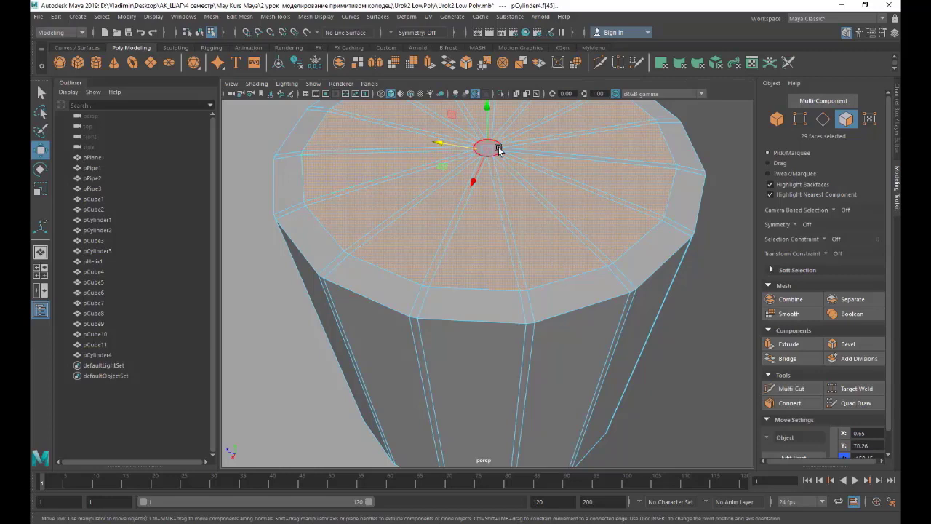
shift+click(500, 150)
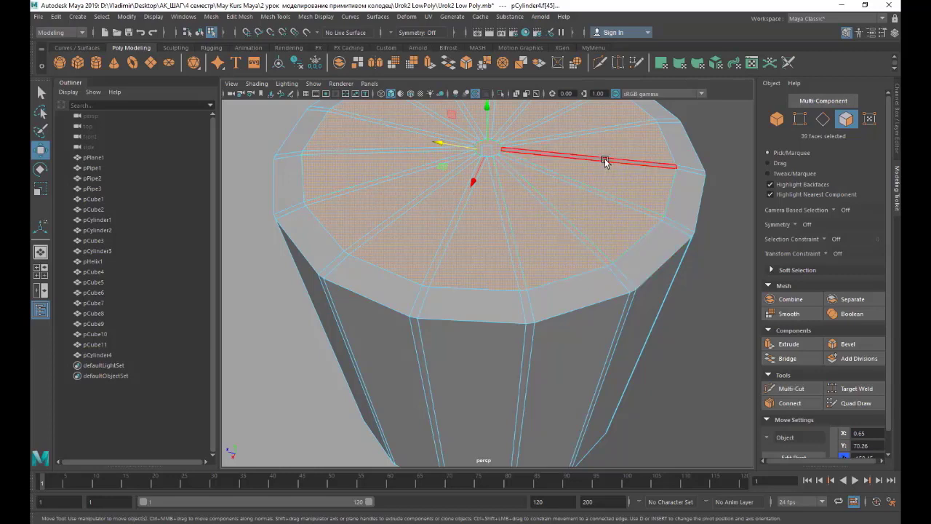
shift+click(542, 280)
scroll(542, 293, down, 5)
scroll(511, 207, up, 4)
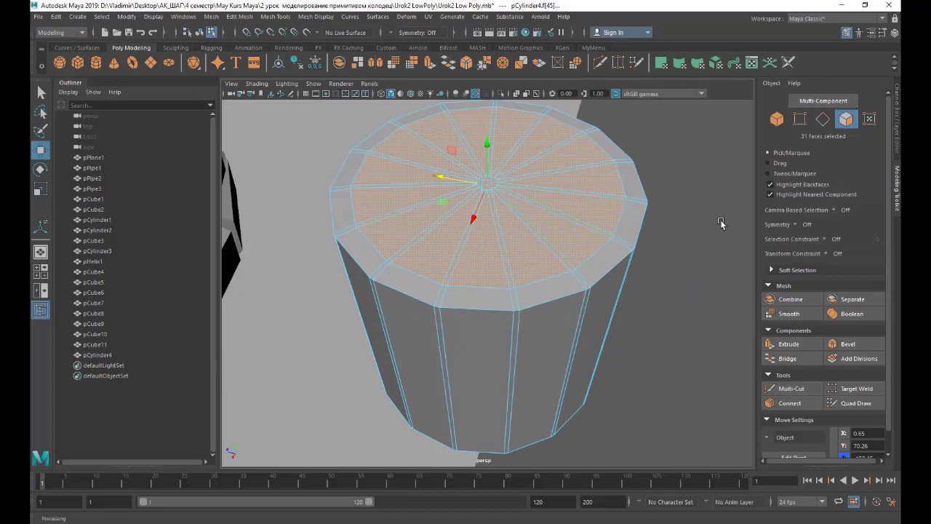
click(788, 343)
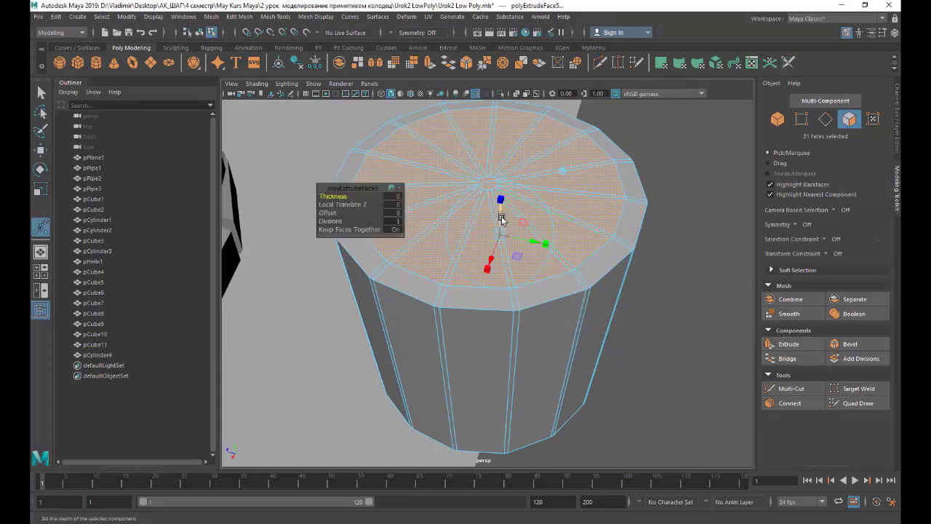
Drag the extruded inner top faces deep down along Y to hollow the cylinder into a bucket.
key(r)
key(w)
drag(485, 149, 497, 326)
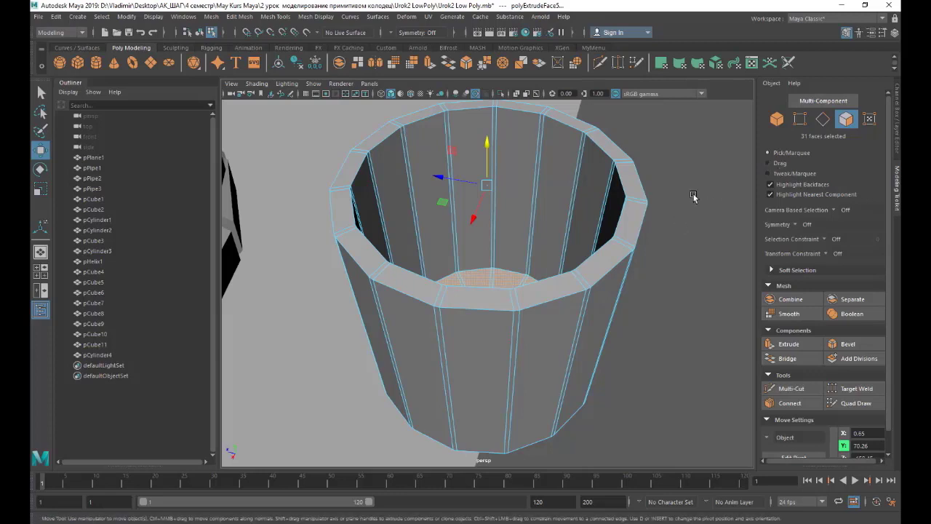
Select all the bucket's inner wall, floor and inner rim faces.
alt+drag(675, 171, 676, 191)
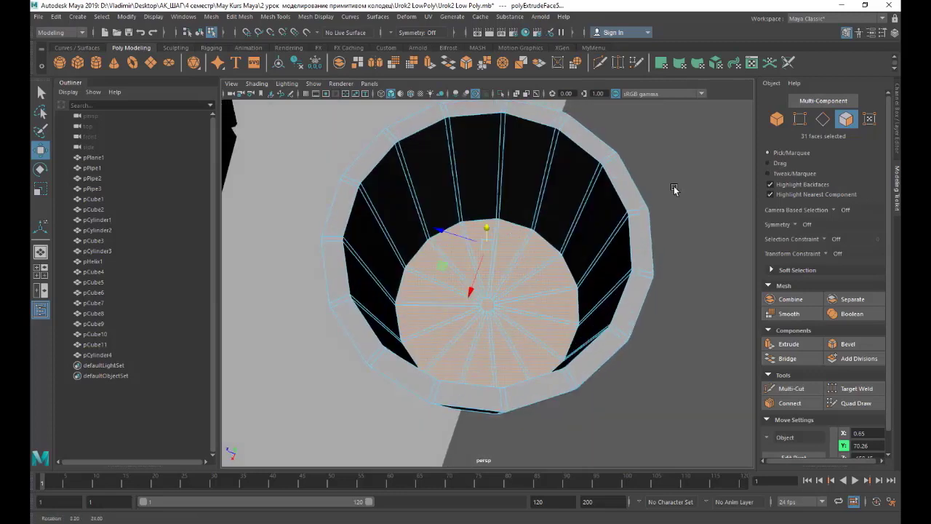
click(478, 219)
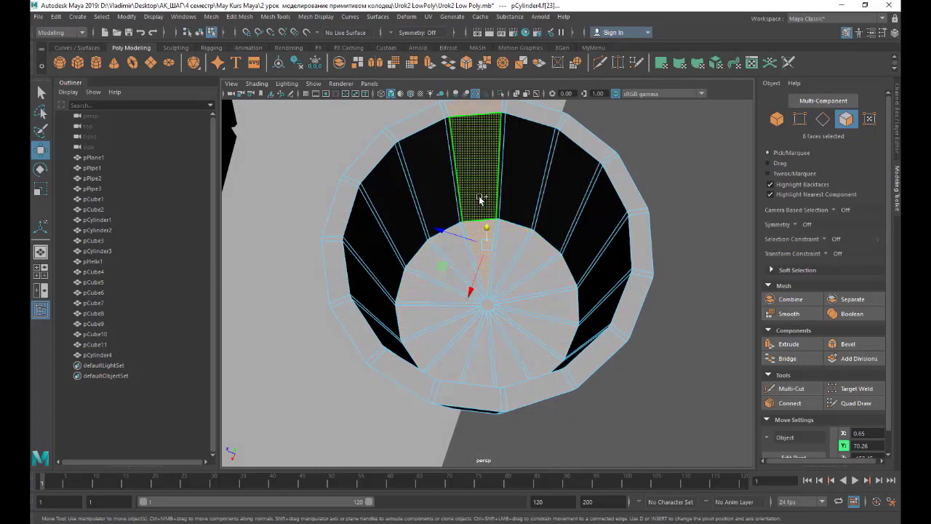
shift+click(518, 208)
shift+click(557, 209)
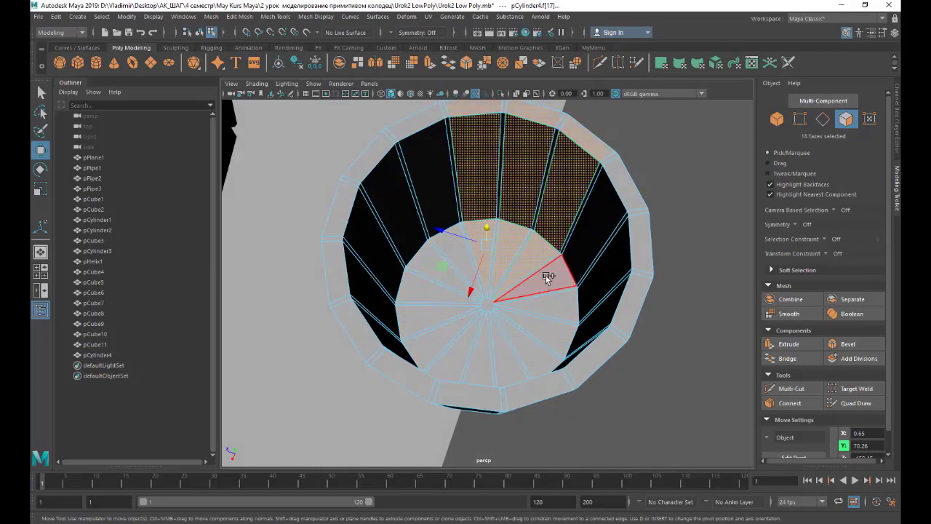
shift+click(593, 233)
shift+click(589, 289)
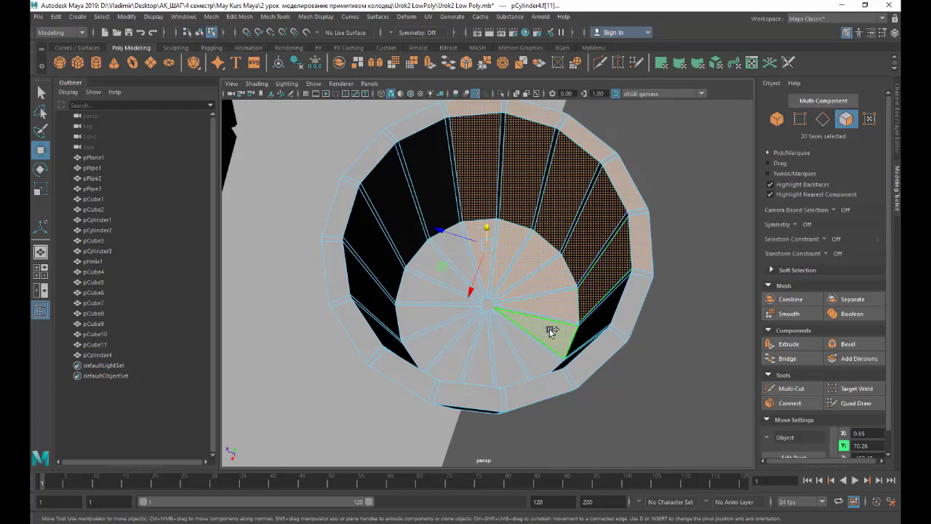
shift+click(593, 324)
alt+drag(551, 328, 550, 346)
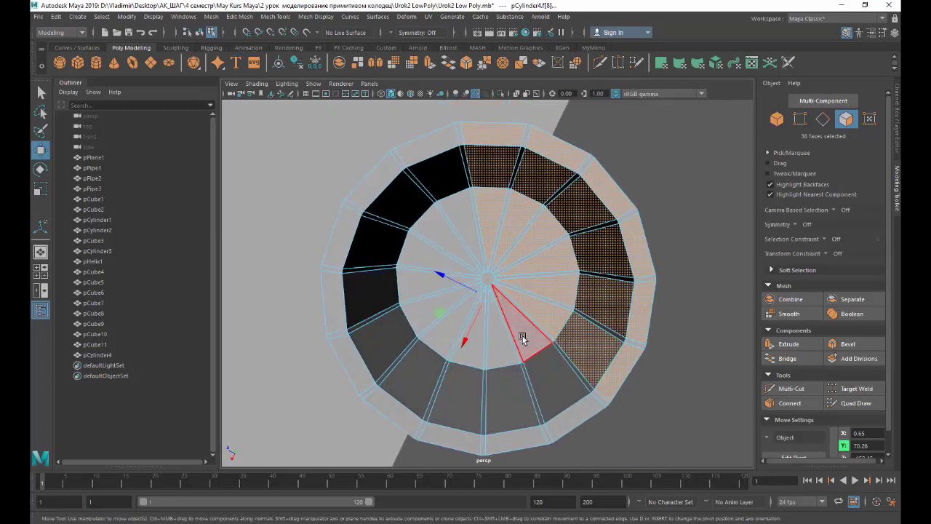
shift+click(550, 367)
shift+click(486, 379)
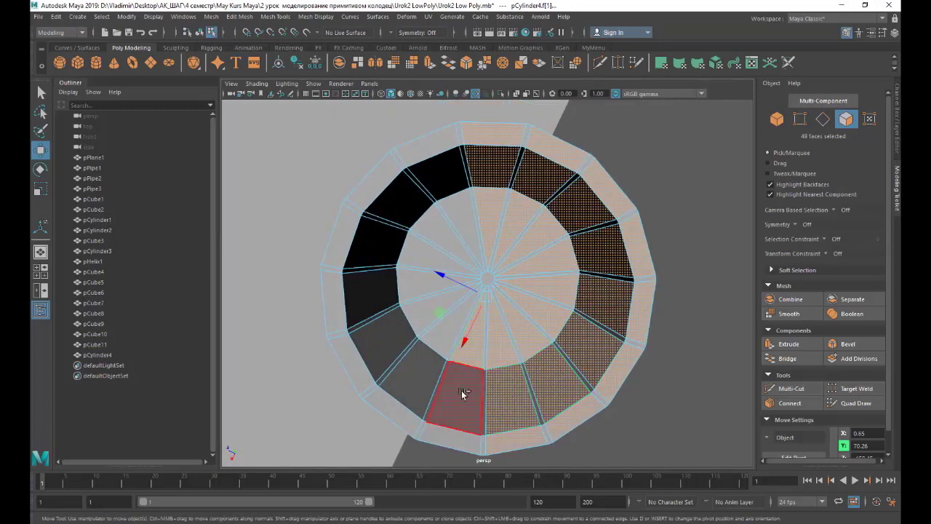
shift+click(461, 390)
shift+click(447, 338)
shift+click(433, 319)
shift+click(384, 333)
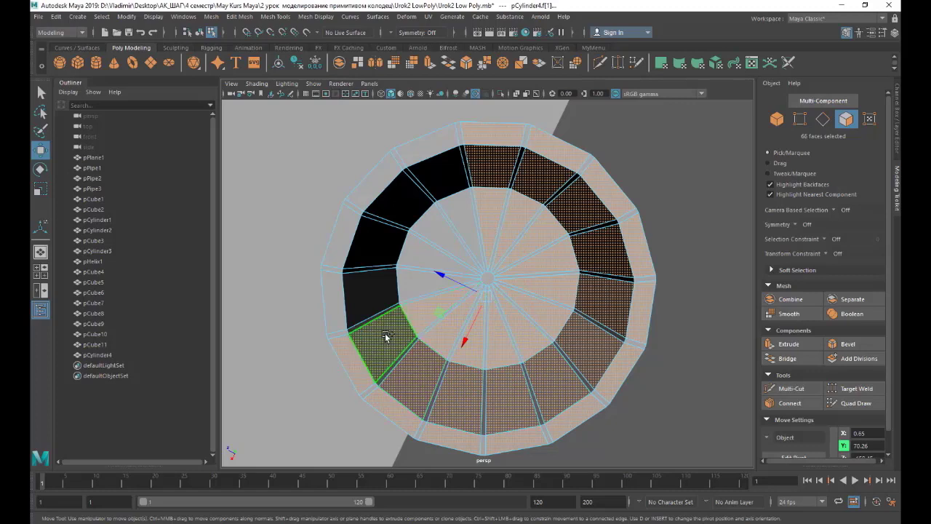
shift+click(374, 291)
shift+click(375, 242)
shift+click(405, 211)
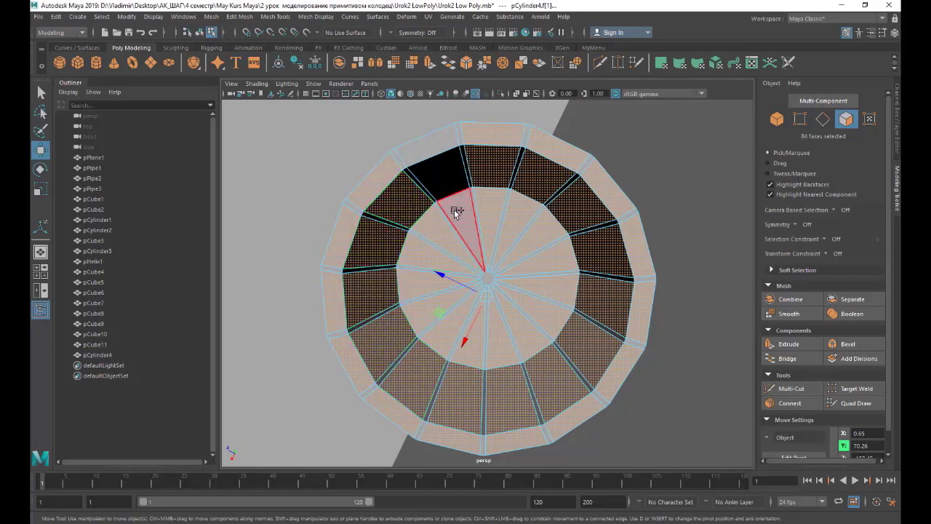
shift+click(441, 177)
Extrude the selected bucket faces with a Thickness of 0.3.
click(788, 344)
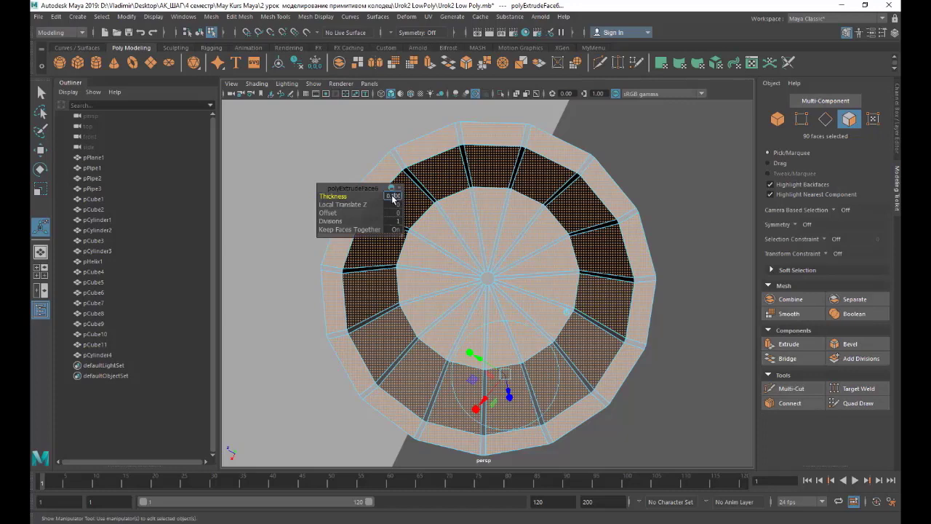
key(Return)
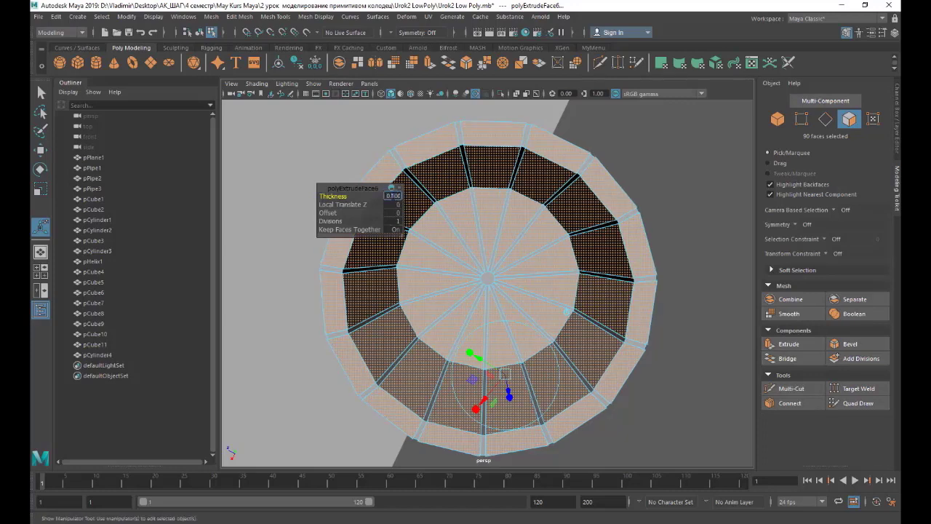
text(0.3)
key(Return)
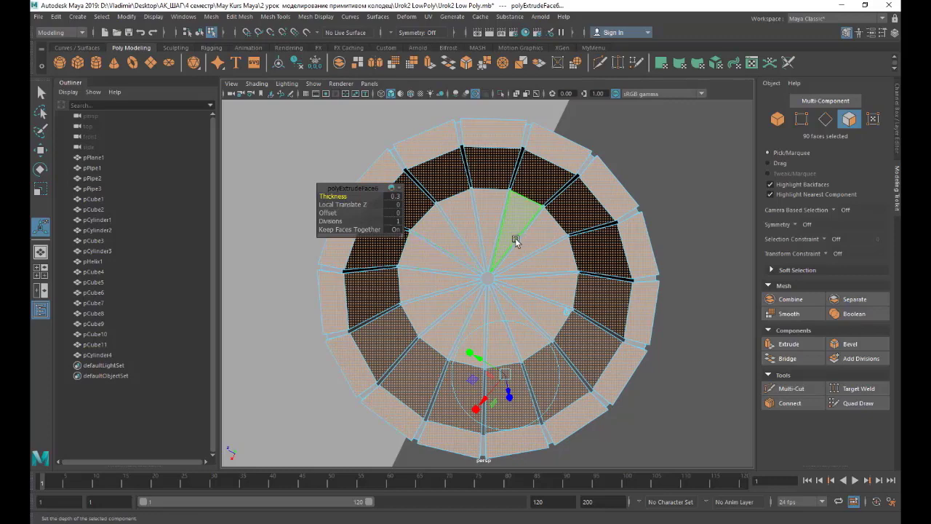
scroll(515, 241, down, 2)
mouse_move(635, 311)
alt+mouse_down()
mouse_move(645, 259)
mouse_move(635, 247)
alt+mouse_up()
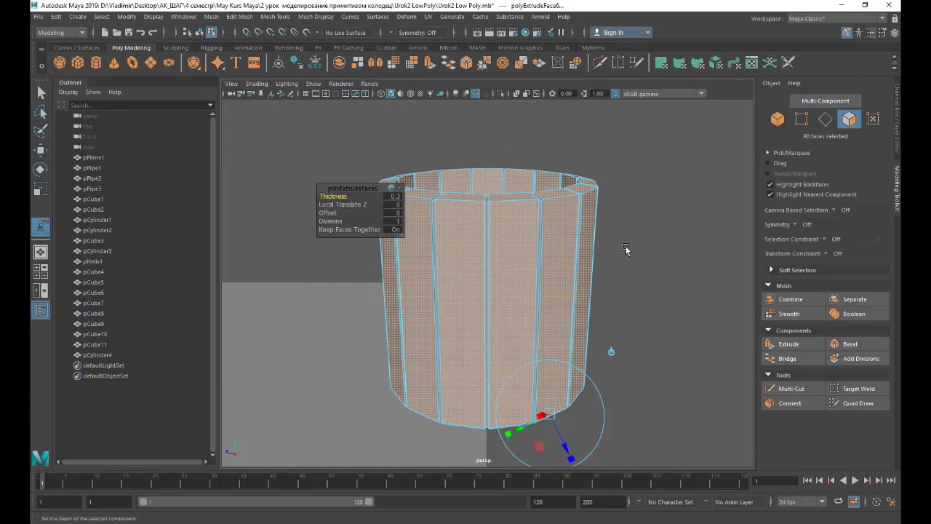
alt+right_drag(625, 249, 581, 252)
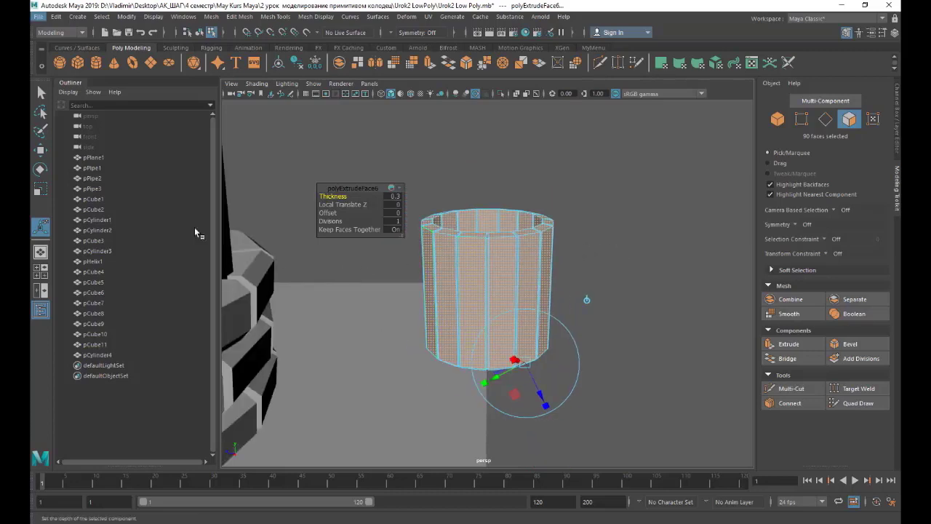
Back in object mode, create a torus, enlarge it and move it beside the bucket.
click(778, 118)
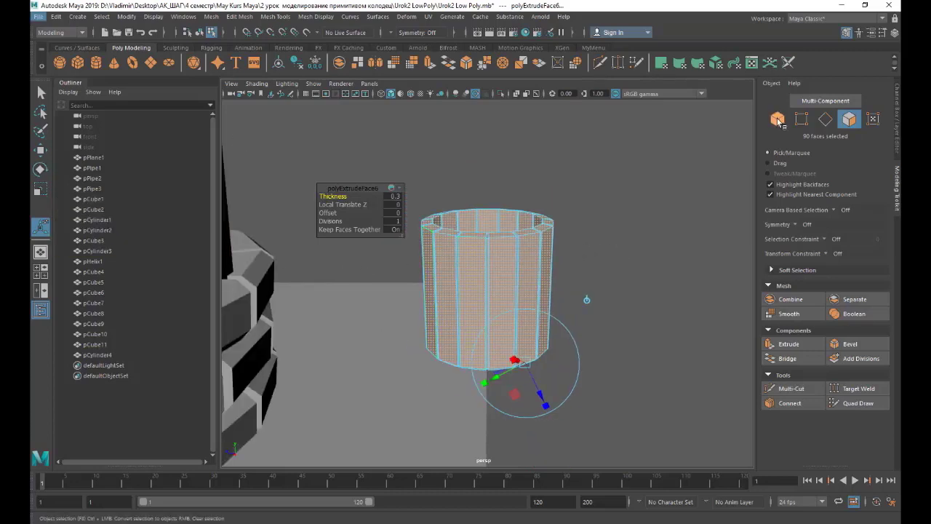
key(q)
alt+right_drag(567, 180, 503, 233)
click(41, 150)
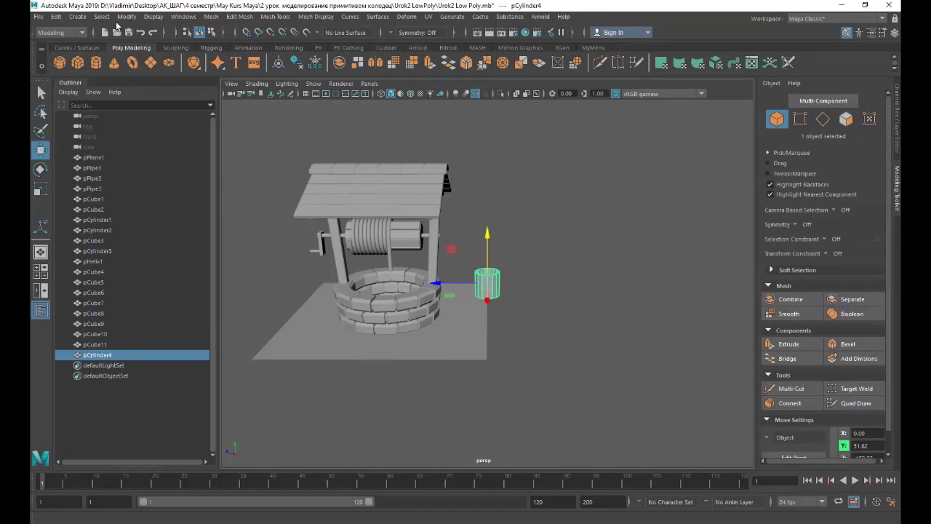
right_click(198, 64)
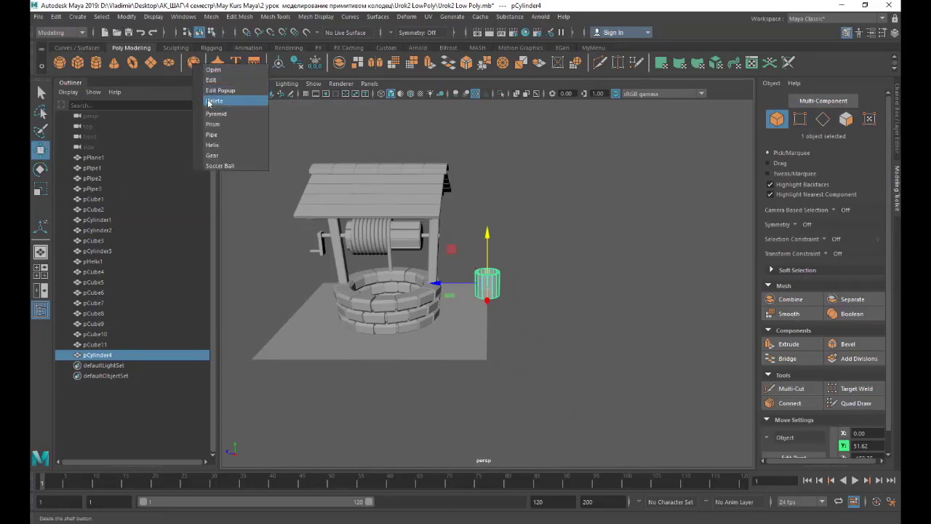
click(133, 63)
click(133, 63)
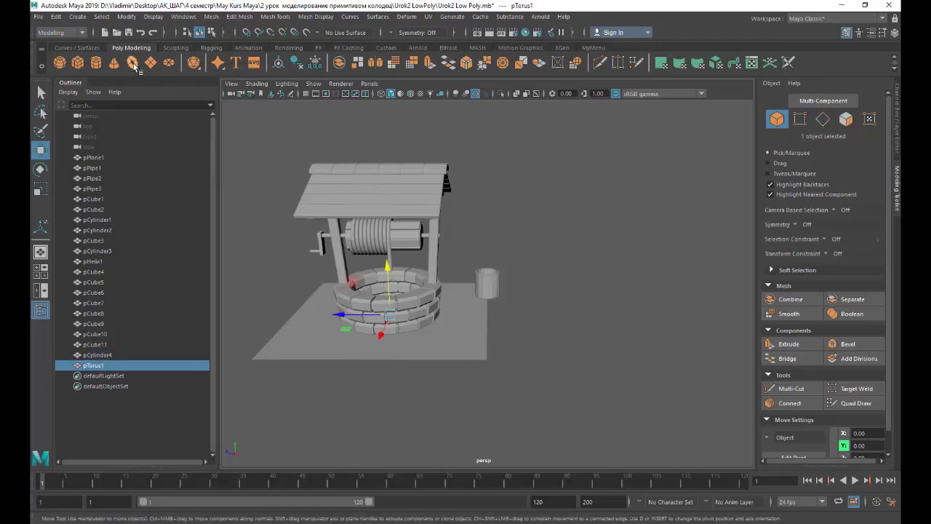
drag(387, 271, 386, 238)
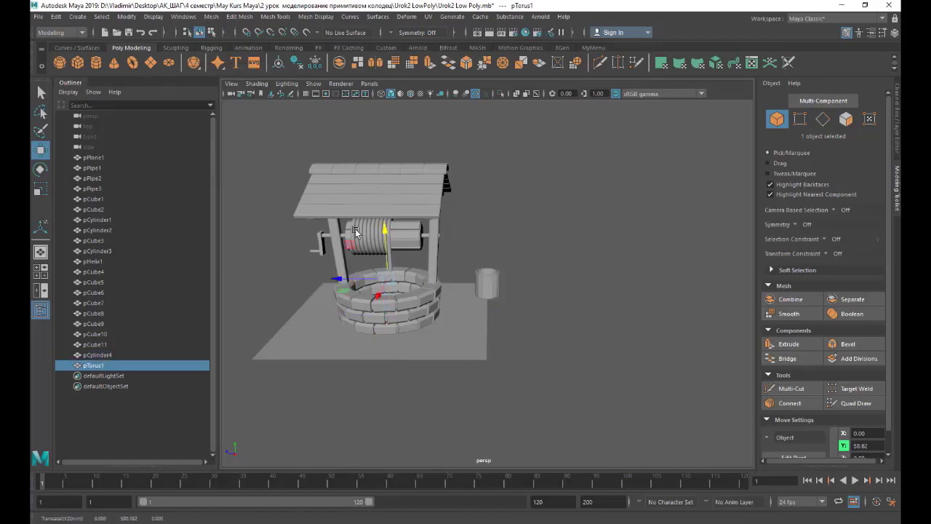
click(41, 189)
drag(390, 284, 422, 289)
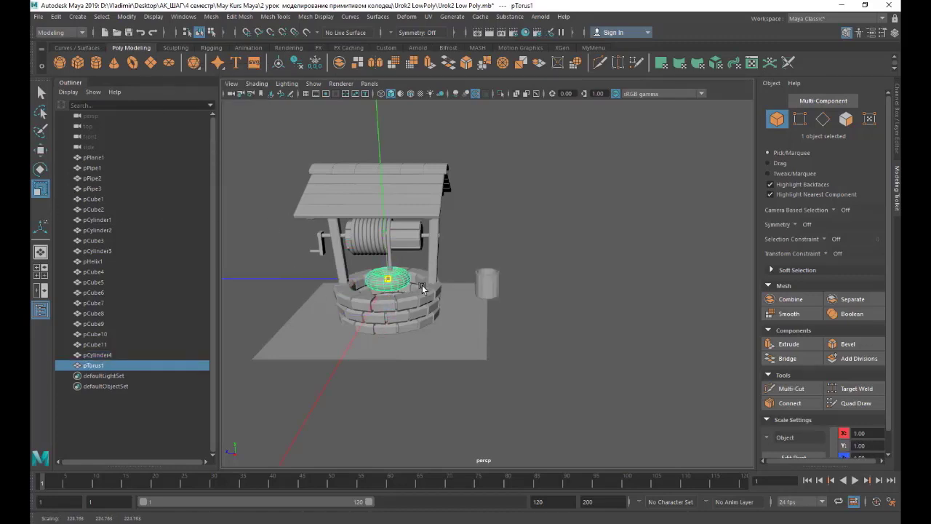
key(w)
drag(350, 280, 440, 290)
Stand the torus upright with Rotate Z 90, Radius 1 and Section Radius 0.1.
key(ctrl+a)
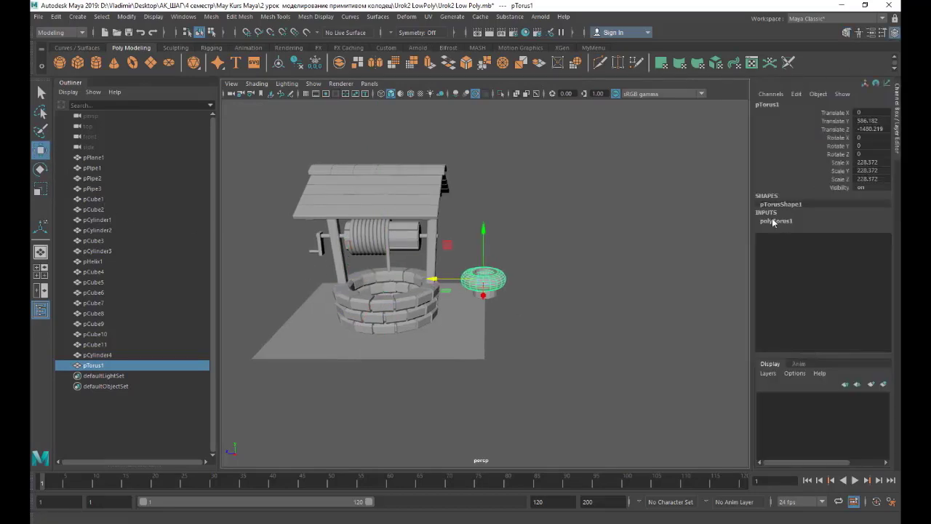
click(773, 220)
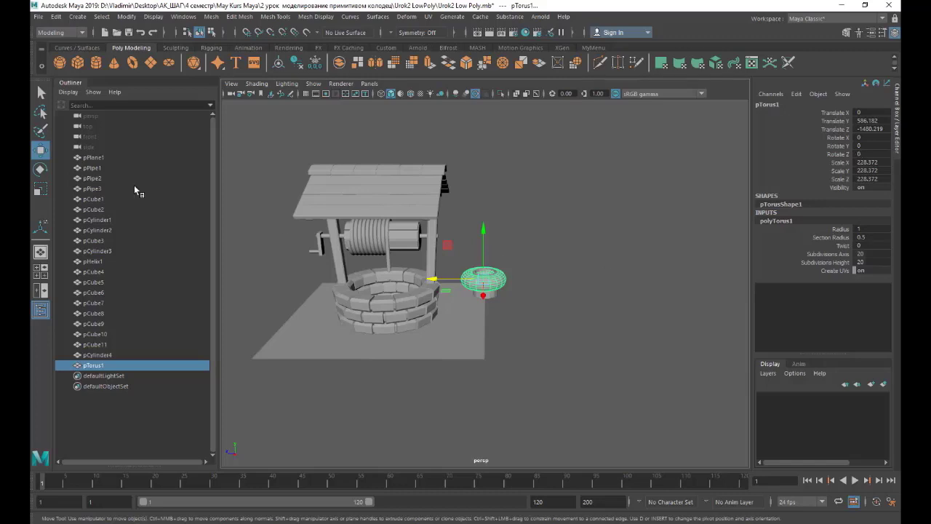
click(40, 169)
drag(494, 240, 495, 316)
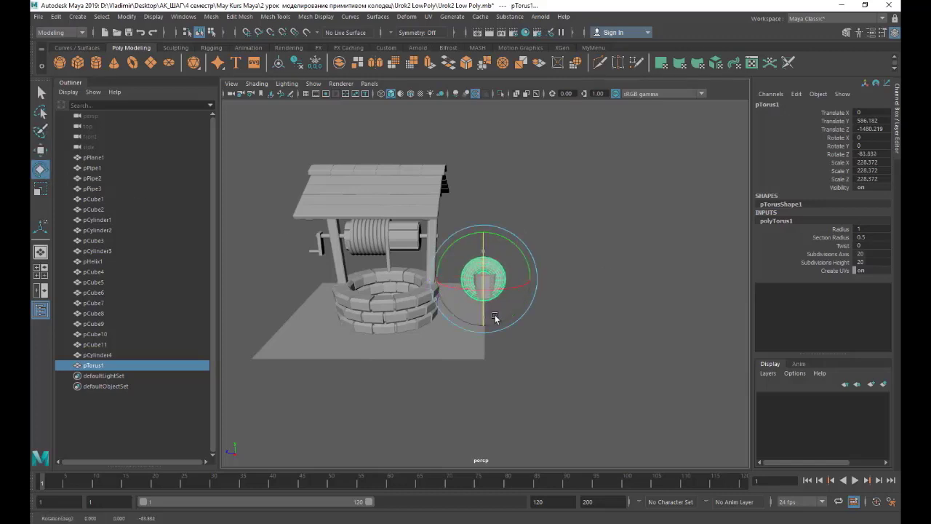
text(90)
key(Return)
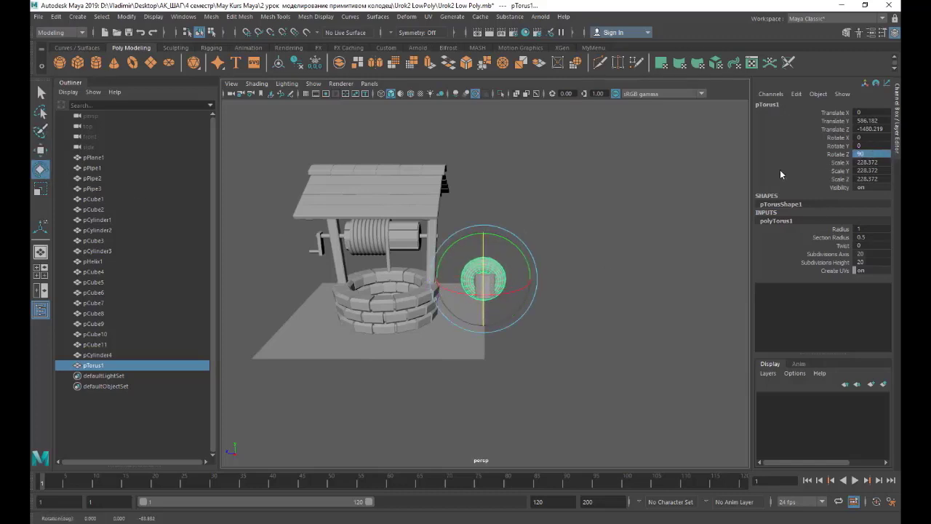
click(861, 227)
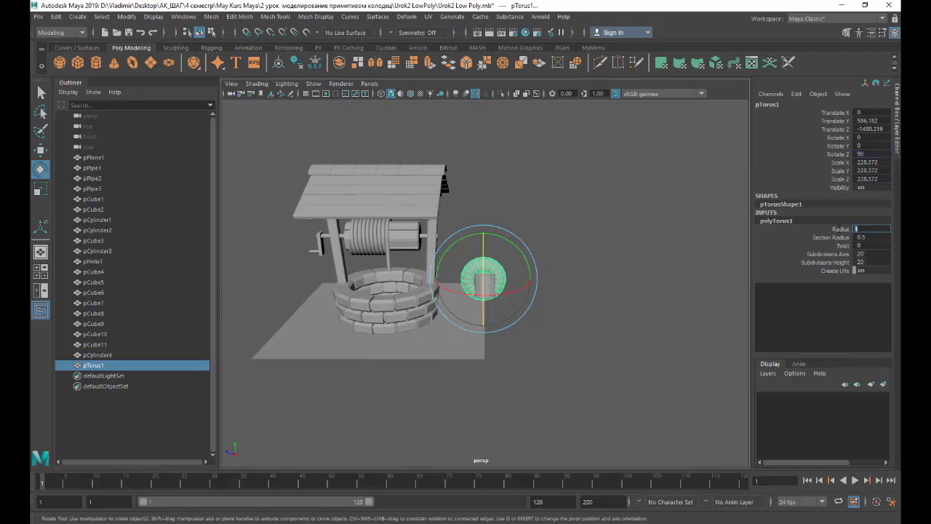
text(01)
key(Tab)
text(0.1)
key(Return)
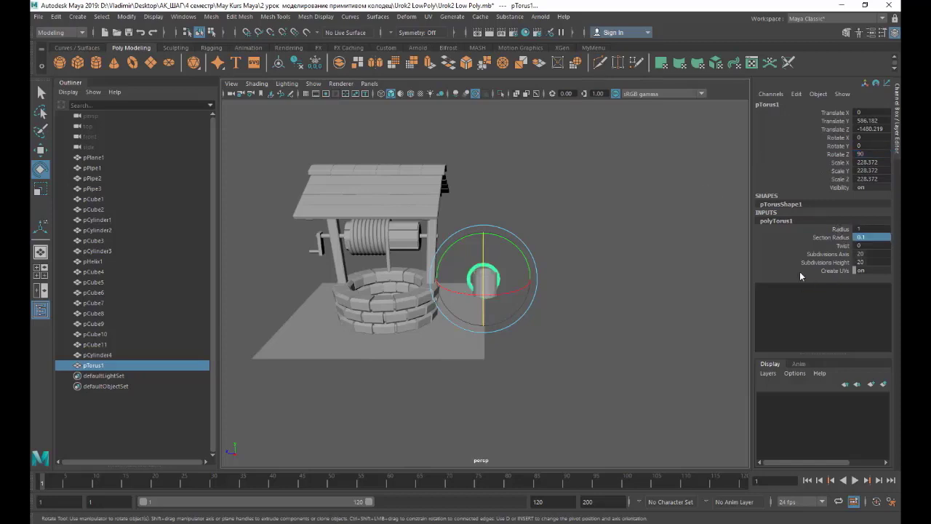
Scale the thin ring down slightly.
click(42, 188)
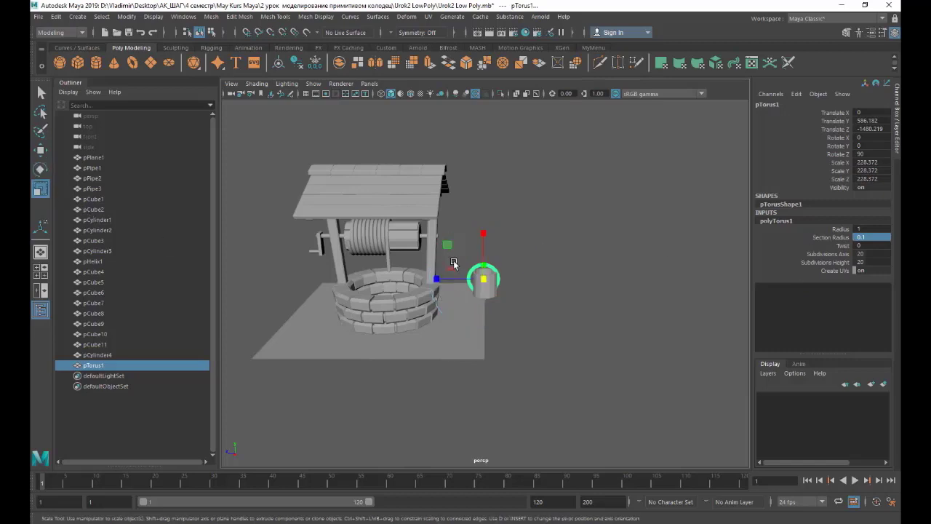
alt+drag(562, 268, 480, 285)
click(231, 93)
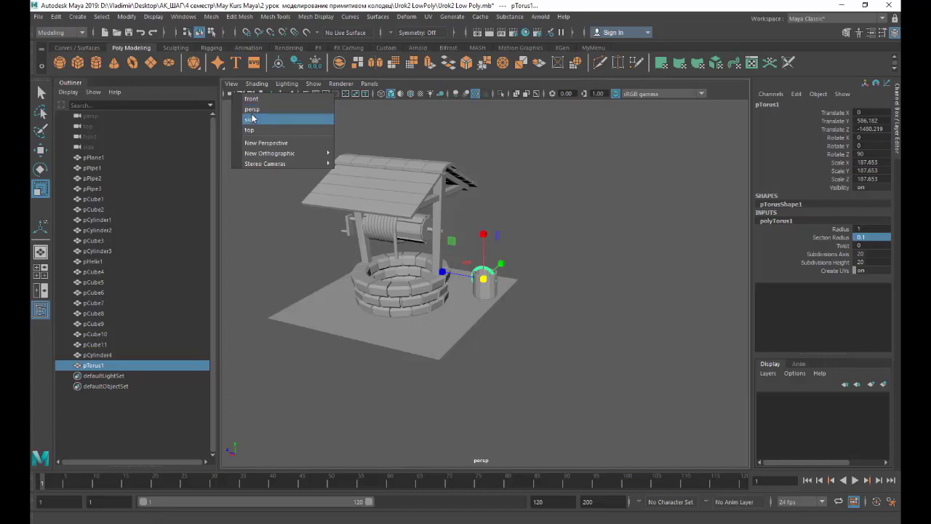
In side view, centre the ring over the bucket and raise it above.
click(250, 119)
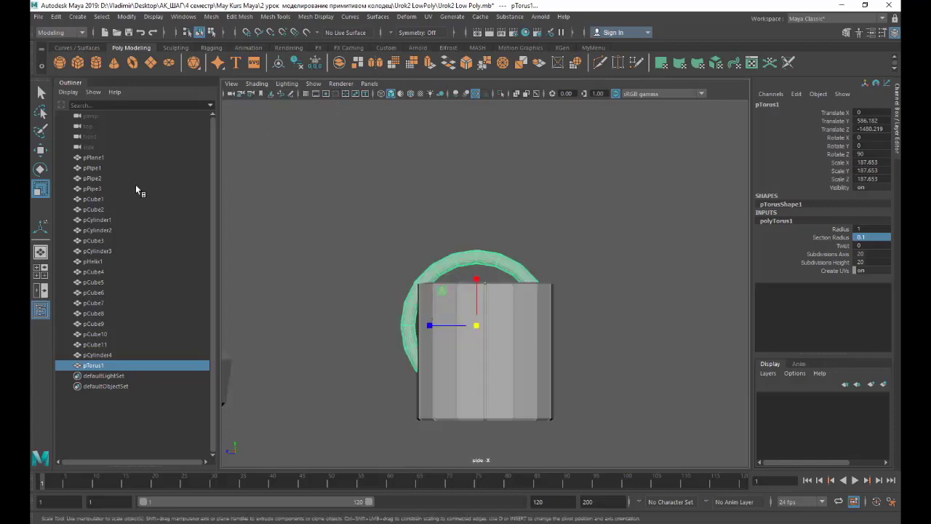
key(w)
mouse_move(428, 326)
mouse_down()
mouse_move(457, 257)
mouse_move(471, 299)
mouse_up()
click(40, 189)
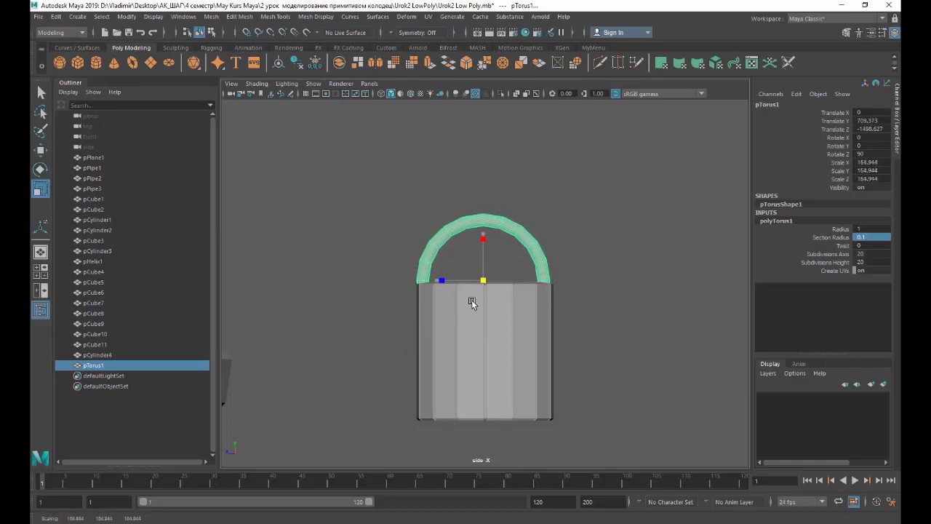
click(41, 150)
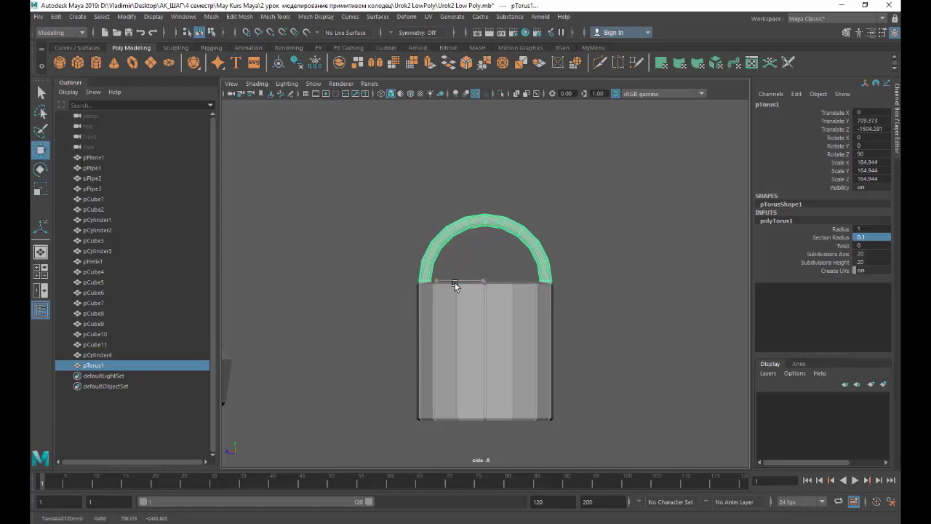
drag(483, 252, 484, 173)
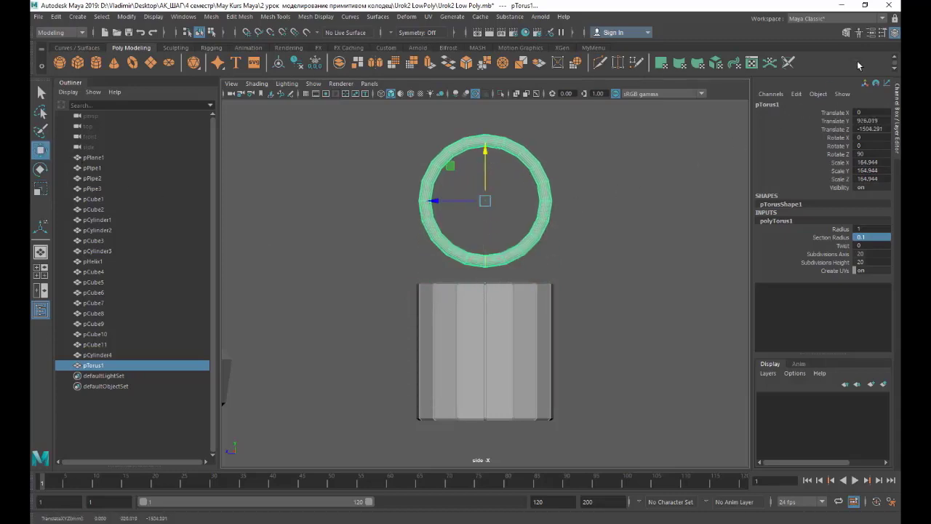
Delete the ring's lower half and lower the remaining arc handle onto the bucket rim.
click(848, 32)
click(846, 118)
mouse_move(397, 209)
mouse_down()
mouse_move(565, 259)
mouse_move(571, 275)
mouse_up()
key(Delete)
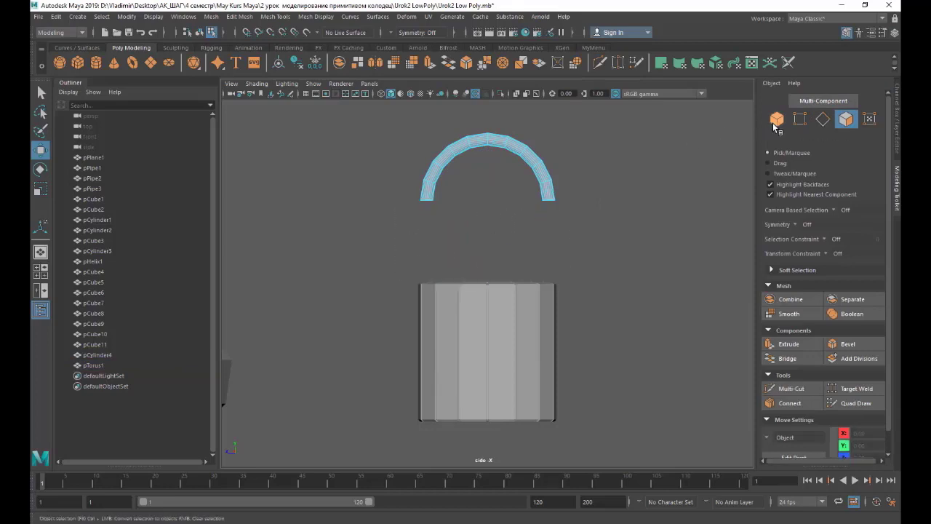
click(776, 119)
drag(487, 168, 485, 252)
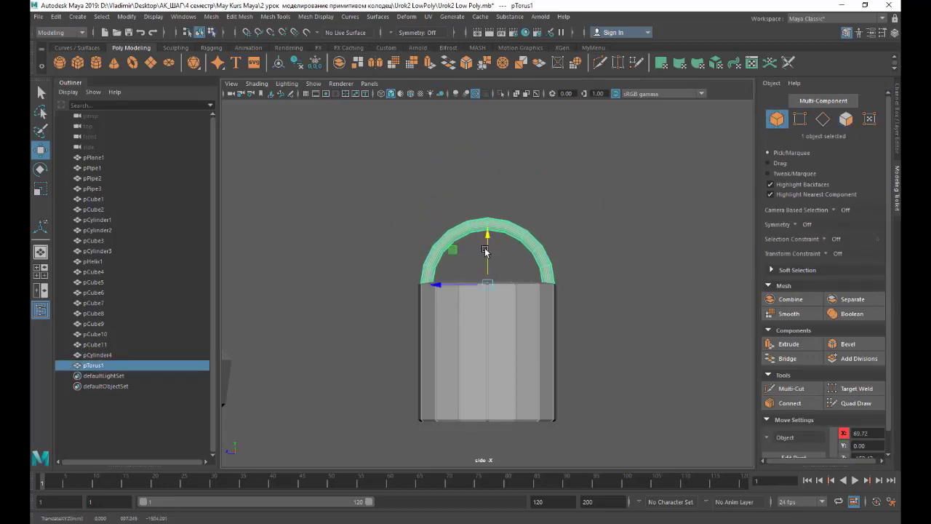
Select the bucket's bottom vertices and scale them inward in the perspective view.
ctrl+click(102, 355)
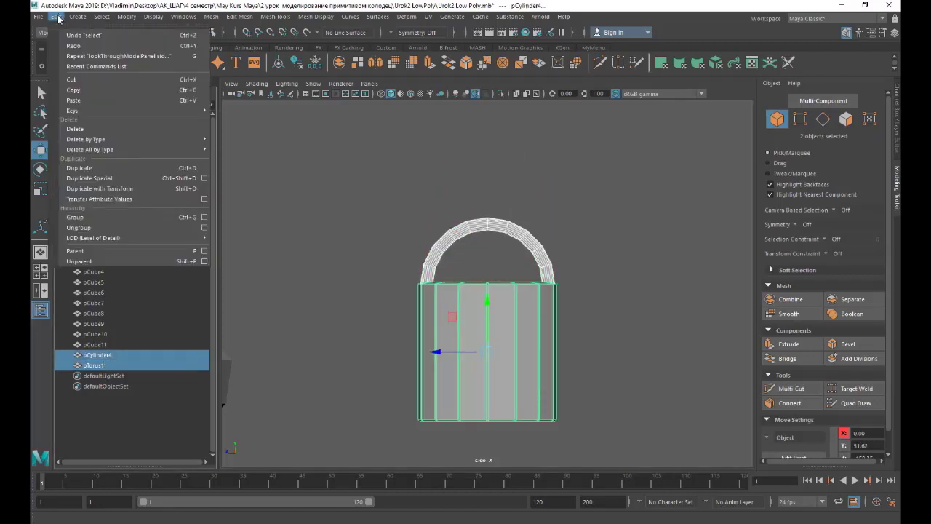
click(440, 182)
click(482, 385)
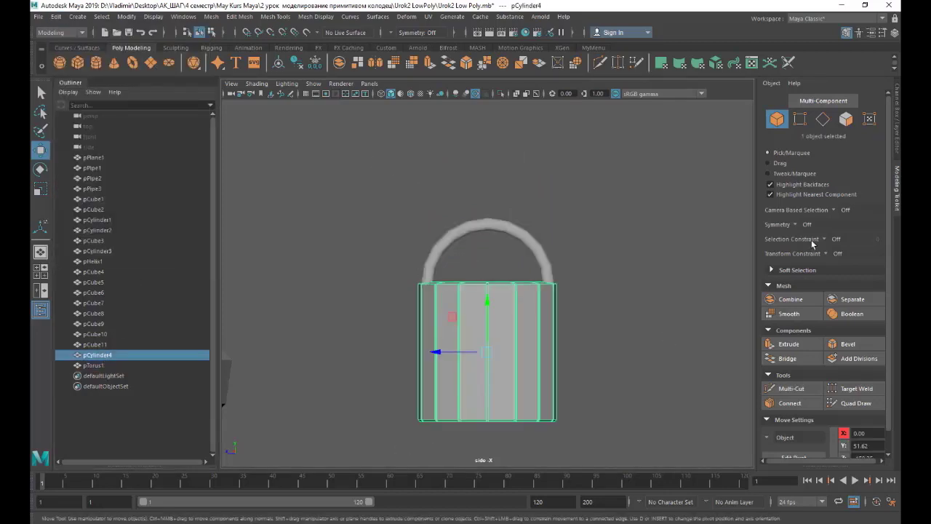
key(F10)
drag(373, 386, 580, 447)
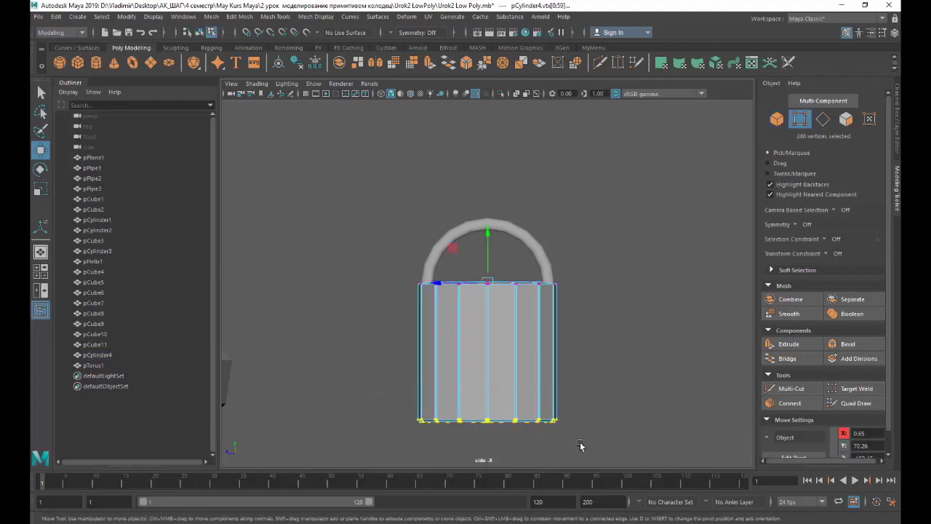
click(234, 97)
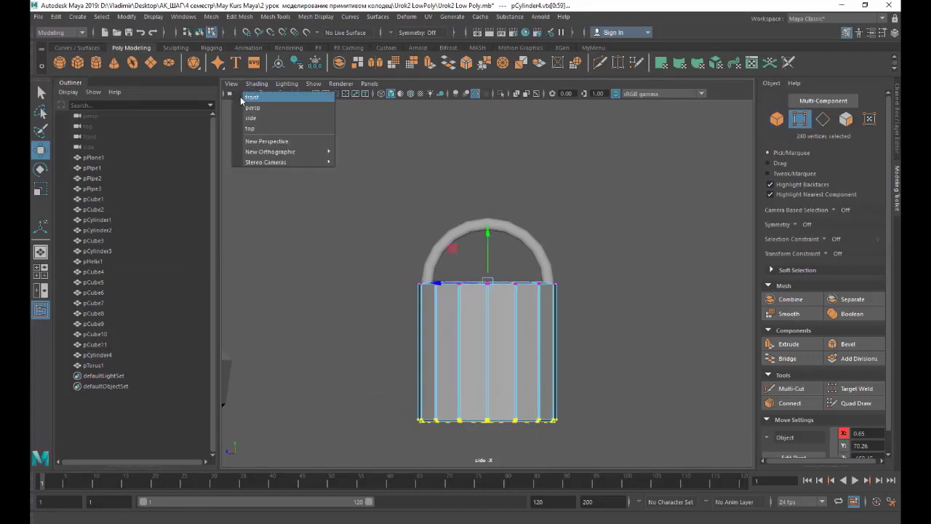
click(244, 110)
key(f)
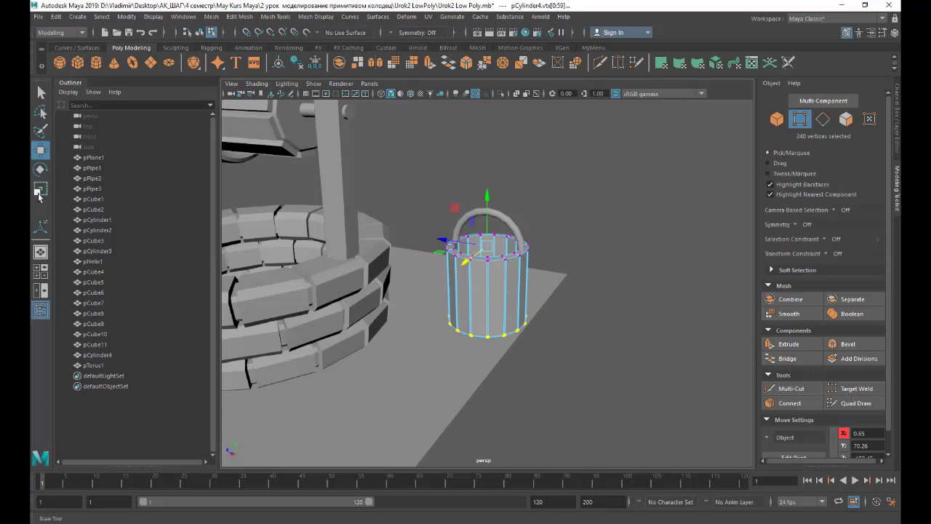
key(r)
drag(441, 253, 444, 255)
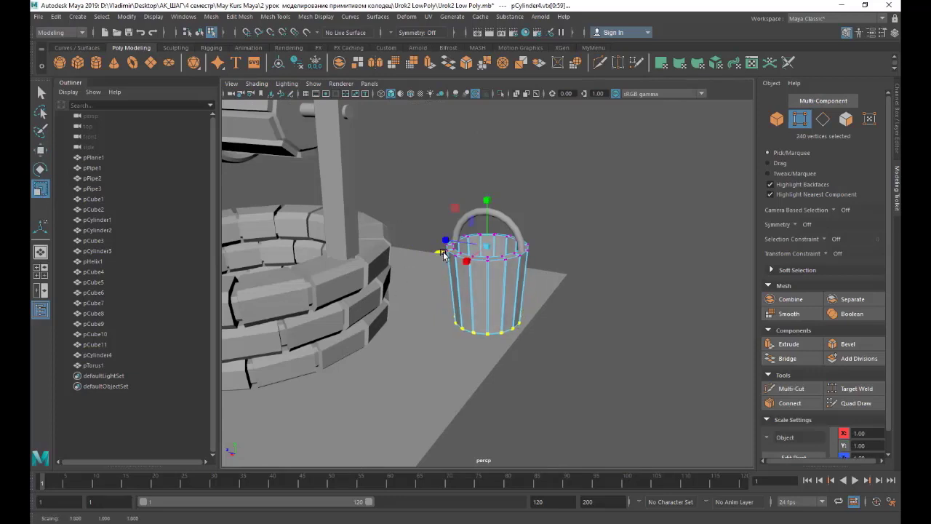
click(778, 118)
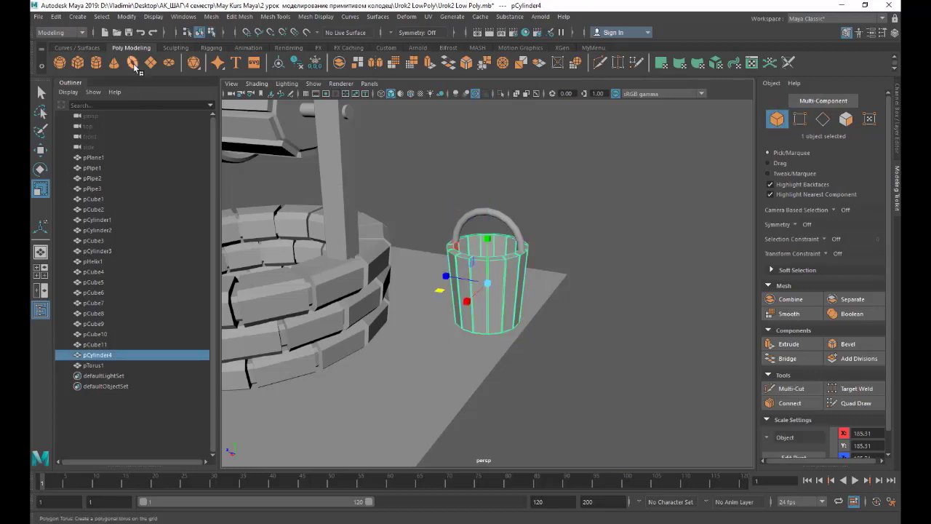
Create a pipe primitive, enlarge it and move it around the bucket.
right_click(188, 66)
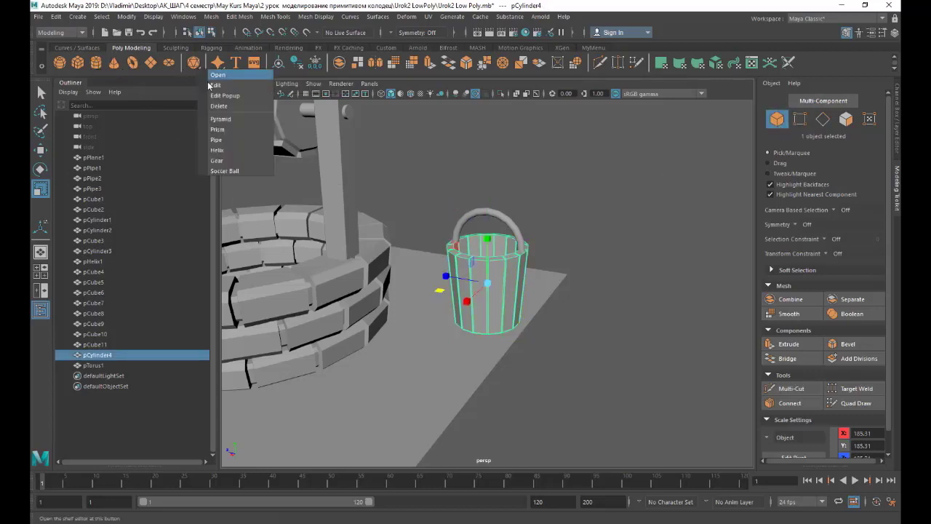
click(233, 136)
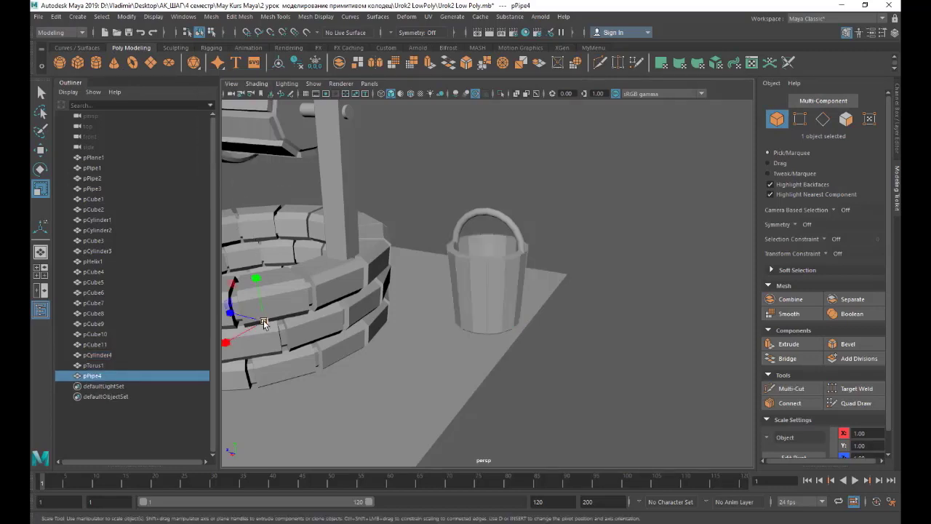
mouse_move(263, 321)
mouse_down()
mouse_move(413, 299)
mouse_move(385, 301)
mouse_up()
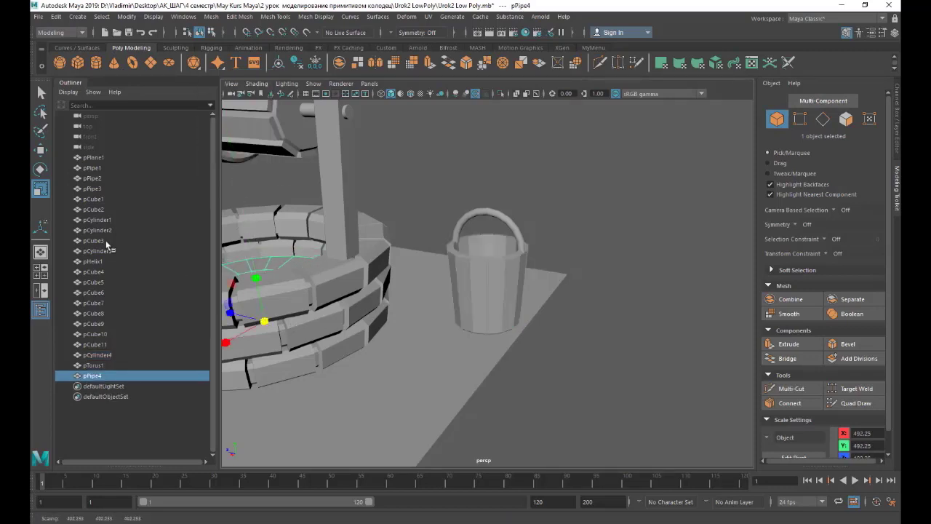
key(w)
mouse_move(229, 318)
mouse_down()
mouse_move(467, 343)
mouse_move(484, 262)
mouse_up()
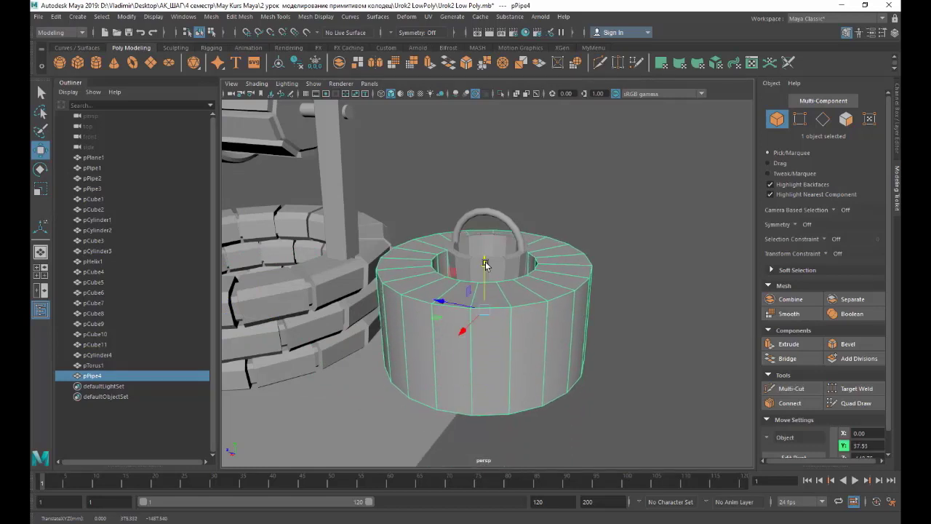
Set the pipe's Height to 0.2 and Thickness to 0.1, then begin entering Radius .5.
click(847, 32)
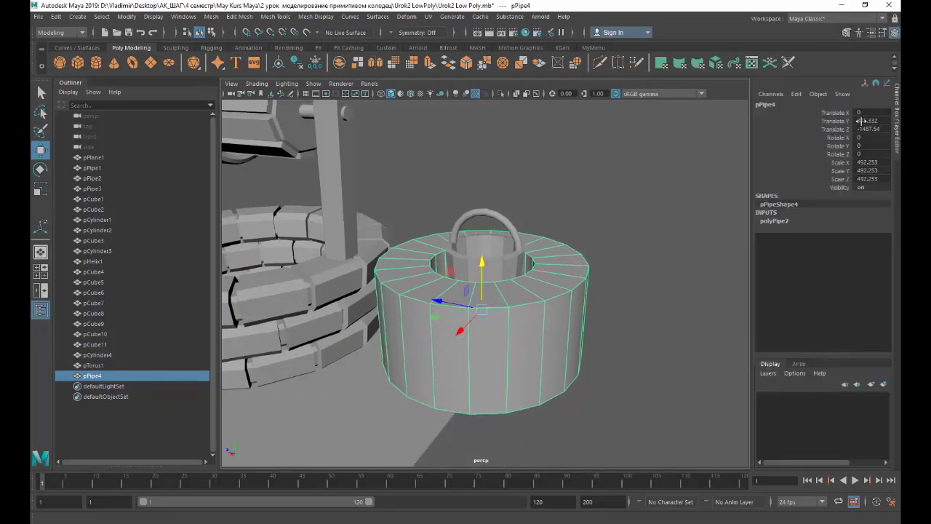
click(777, 221)
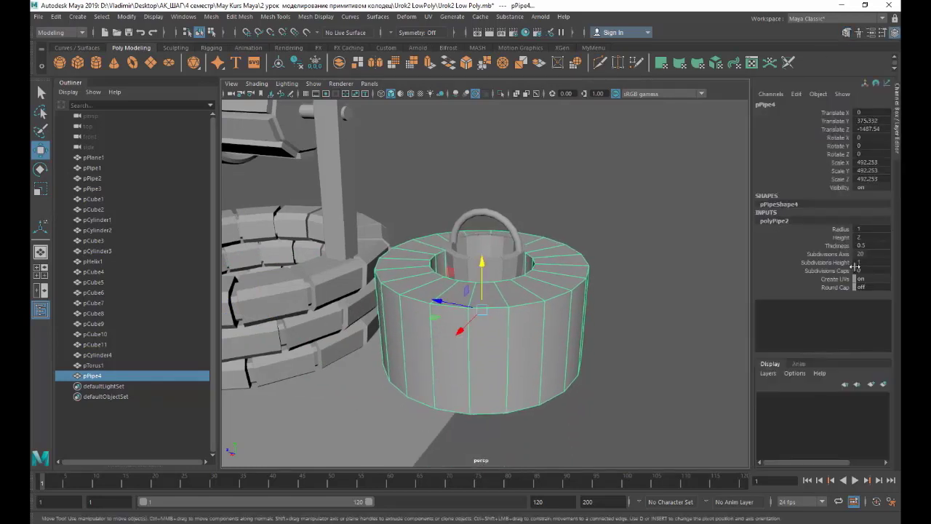
double_click(861, 236)
text(0.2)
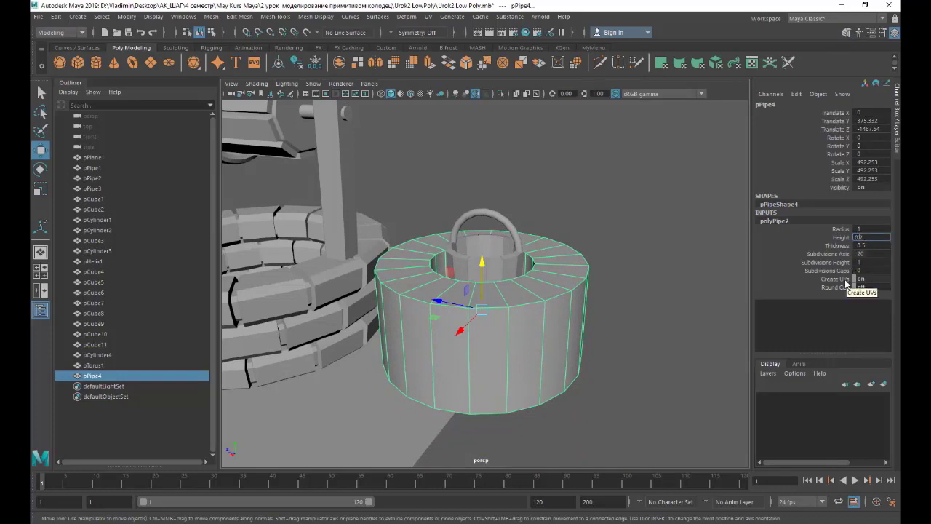
key(Return)
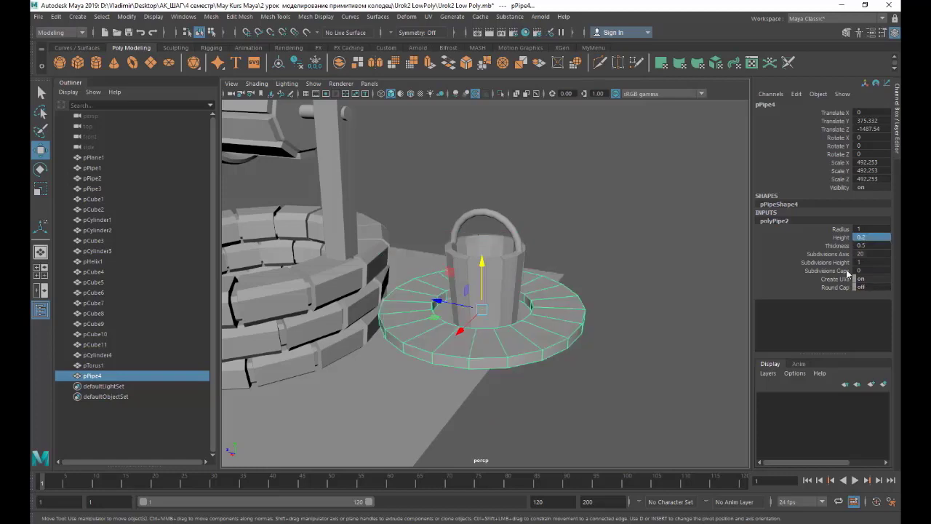
click(866, 229)
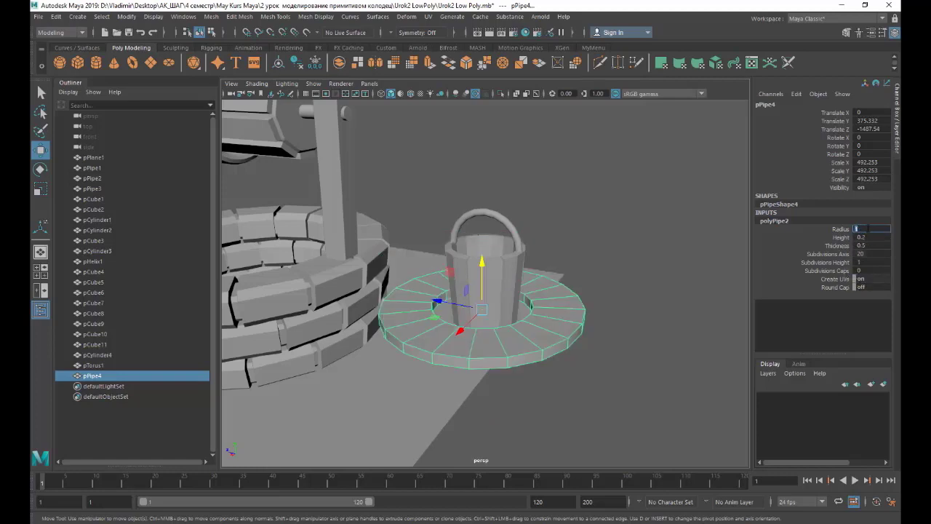
double_click(866, 246)
text(0.1)
key(Return)
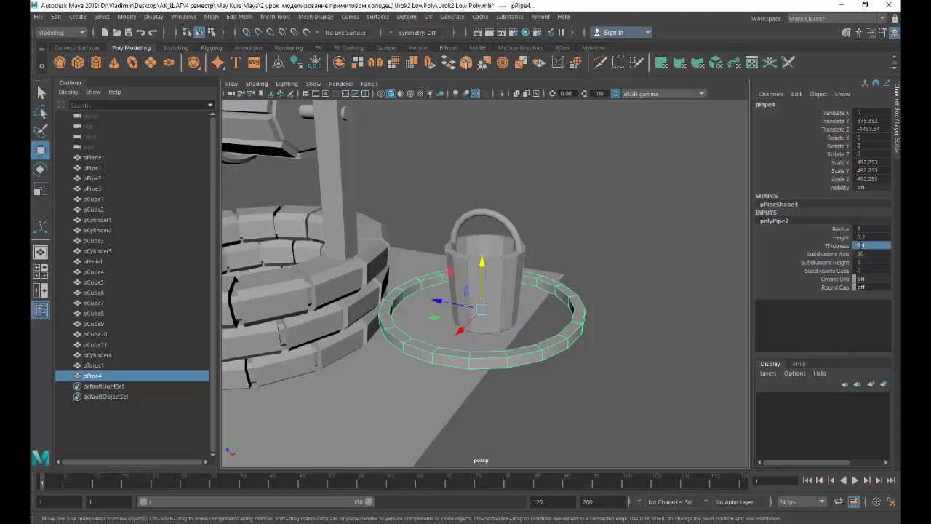
click(871, 228)
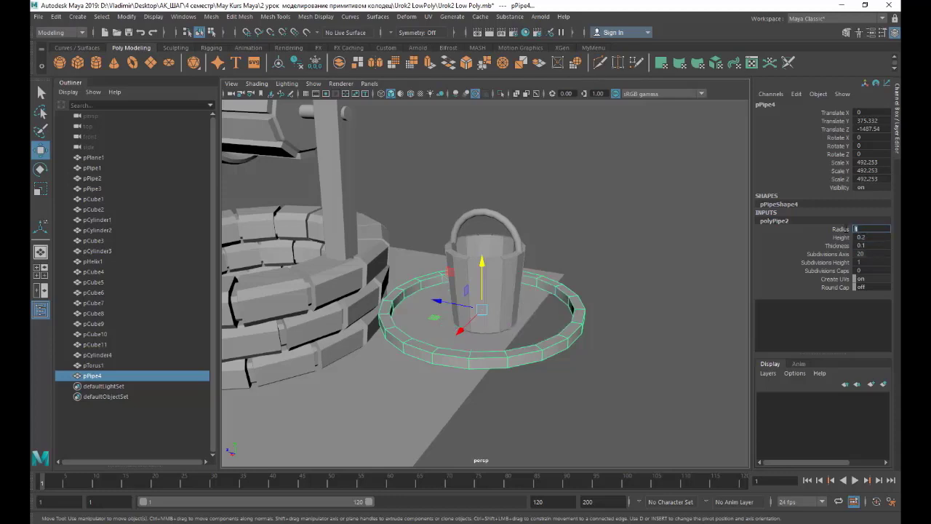
text(0.5)
Apply the 0.5 radius, raise the ring onto the bucket and adjust its thickness.
key(Return)
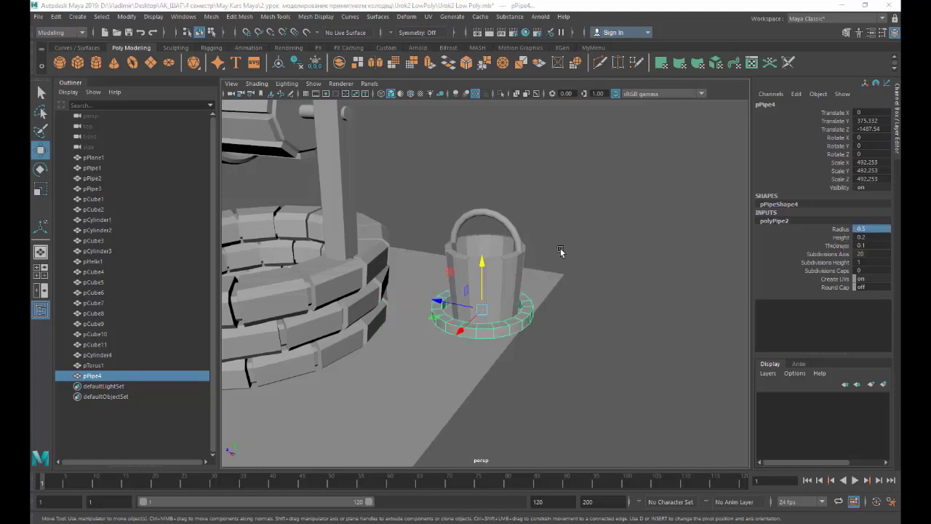
drag(480, 275, 485, 230)
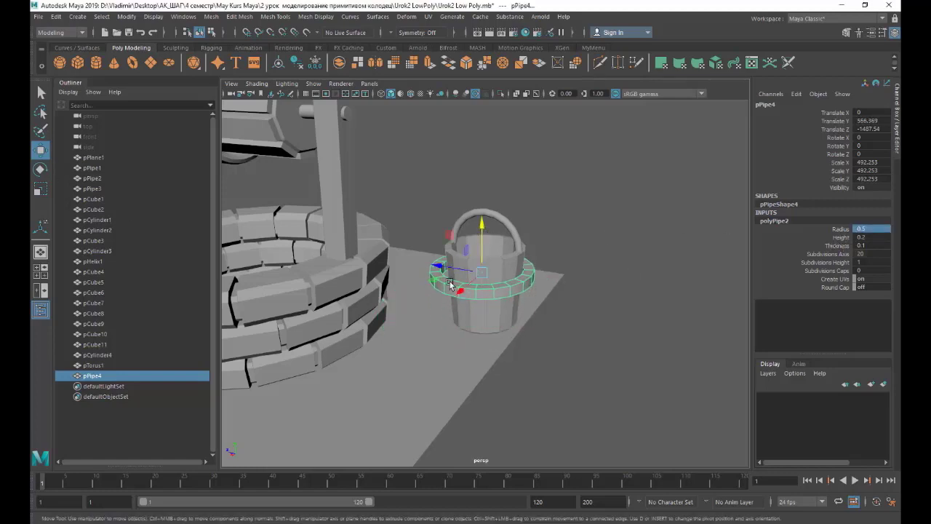
click(872, 237)
click(866, 246)
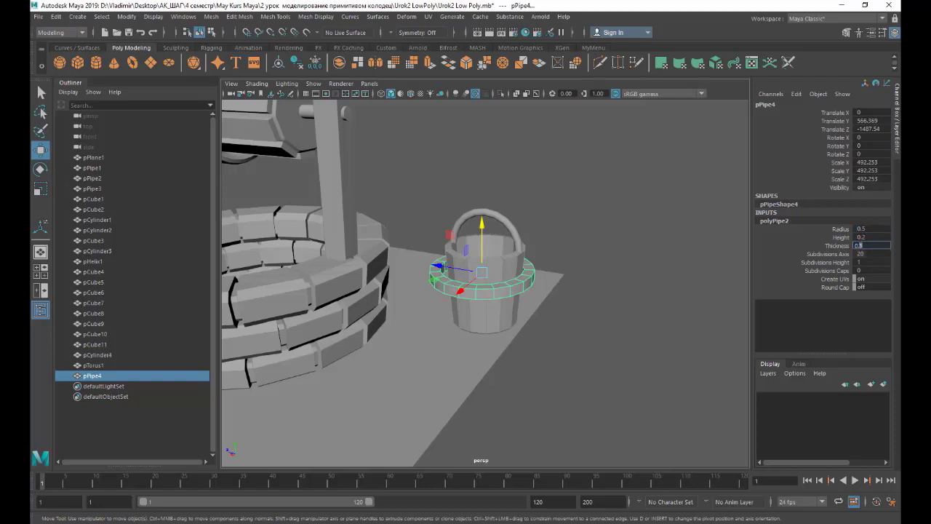
text(0.05)
key(Return)
Scale and slide the ring up so it bands the bucket's upper rim.
click(40, 188)
drag(483, 273, 470, 165)
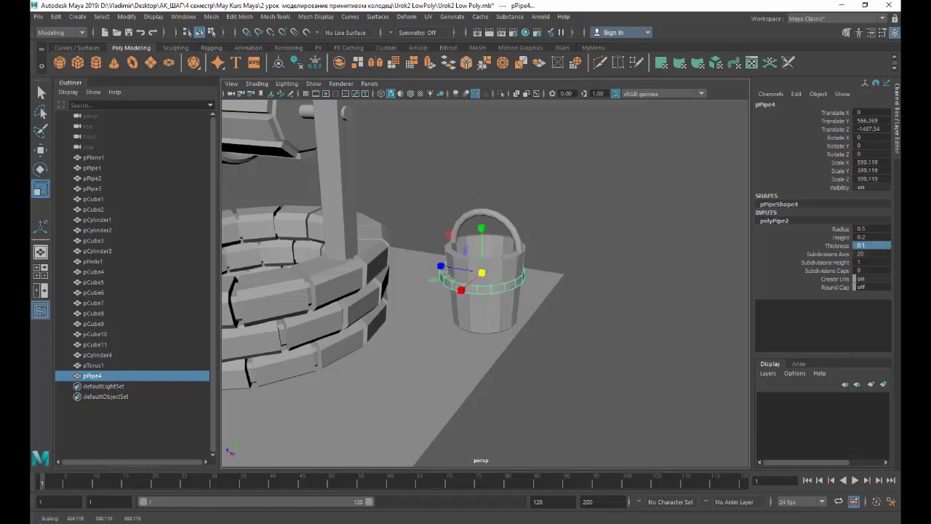
click(40, 150)
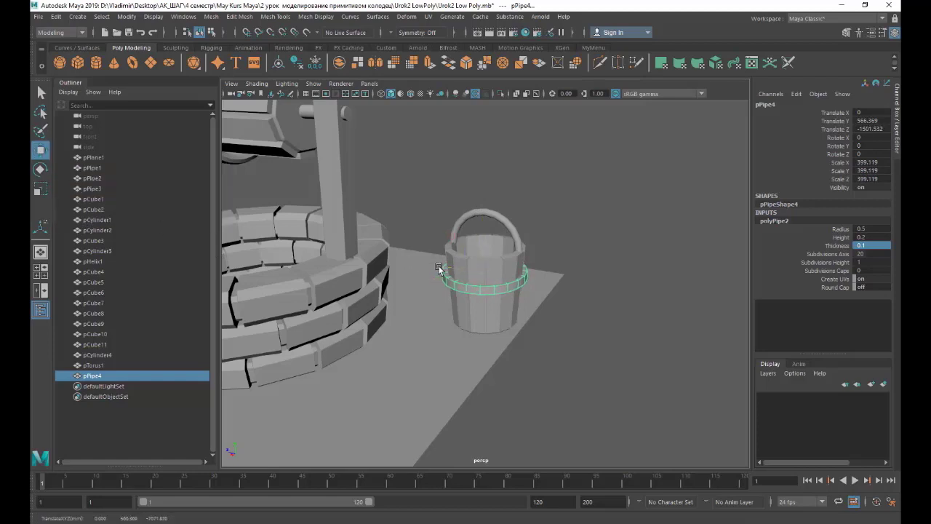
drag(482, 272, 483, 218)
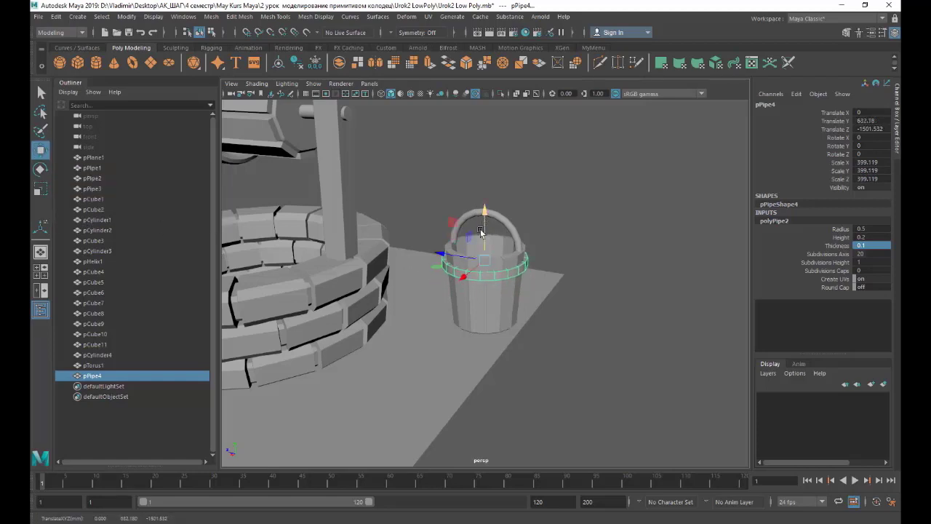
key(r)
drag(485, 261, 485, 259)
Duplicate the rim ring, lower the copy toward the bucket's bottom, and shrink it to fit.
key(e)
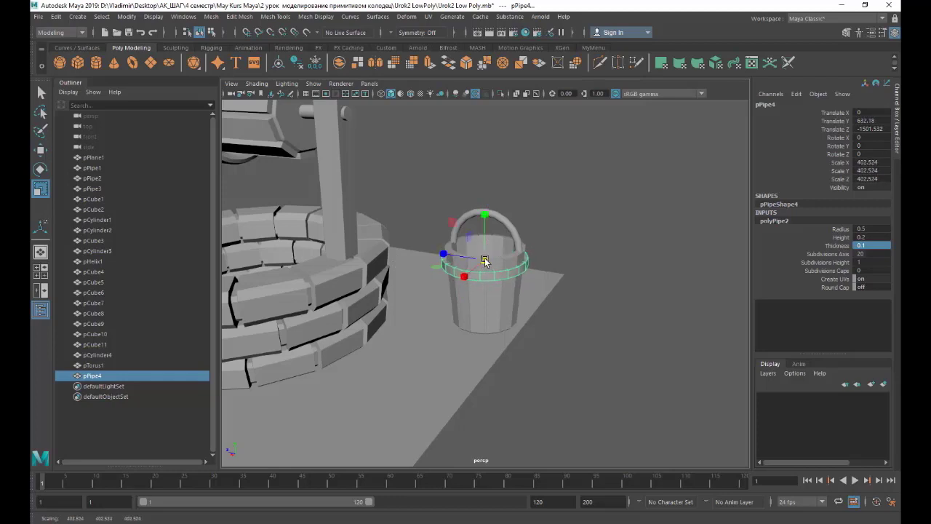
key(w)
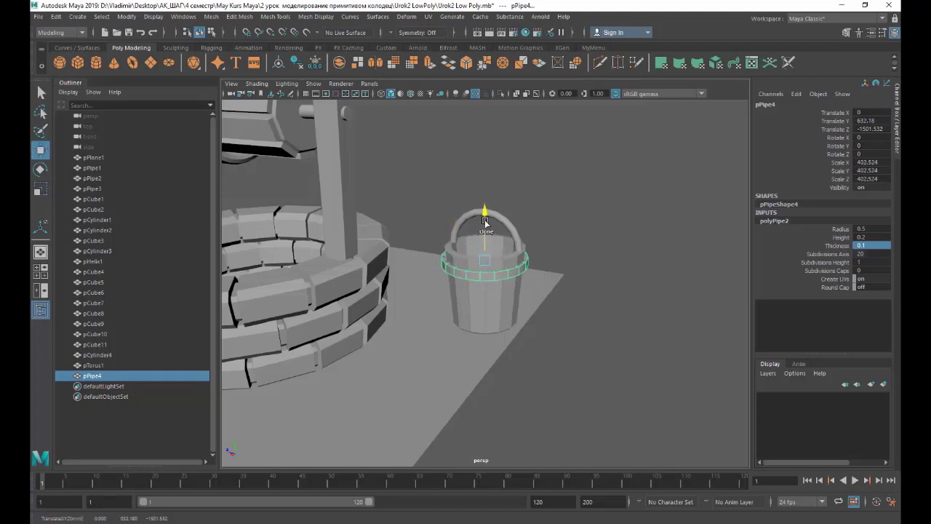
key(ctrl+d)
drag(485, 223, 486, 270)
key(r)
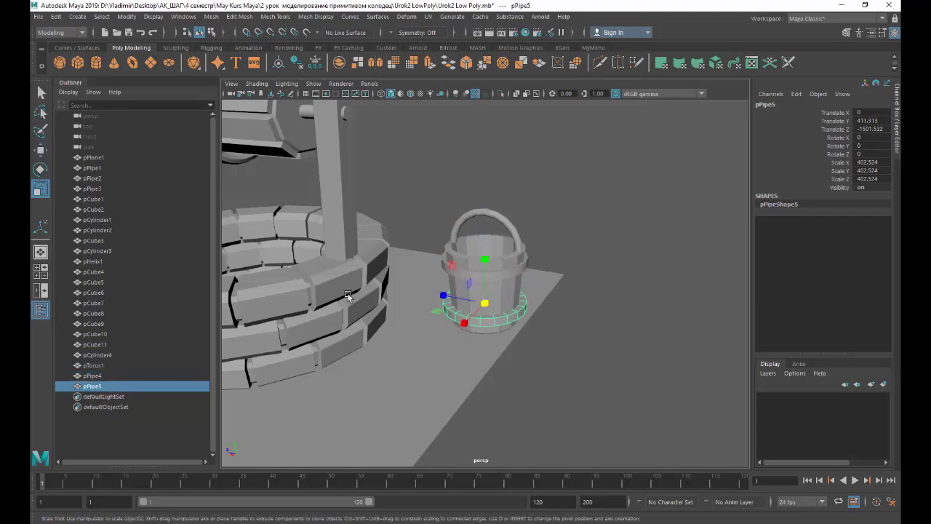
drag(485, 302, 480, 307)
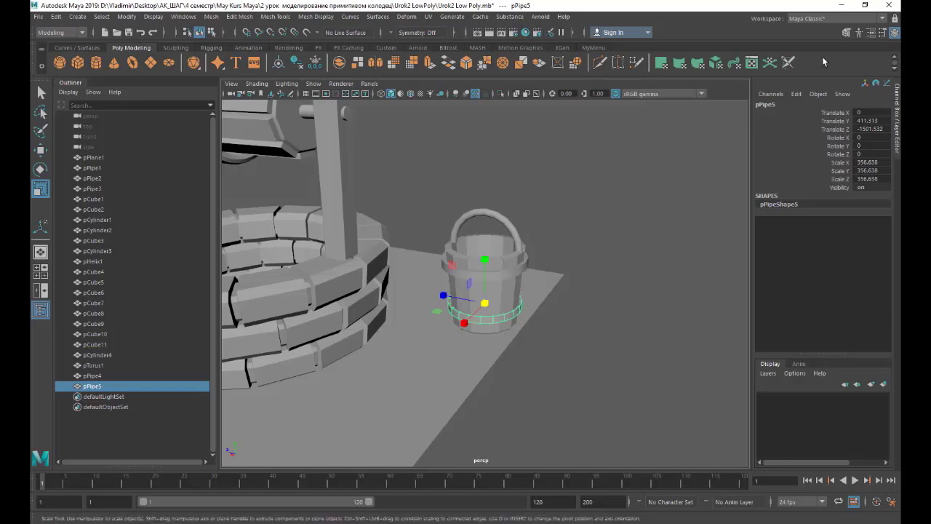
Select the bucket body, handle and both bands (pCylinder4, pTorus1, pPipe4, pPipe5) and group them into group1.
click(847, 32)
drag(412, 171, 549, 371)
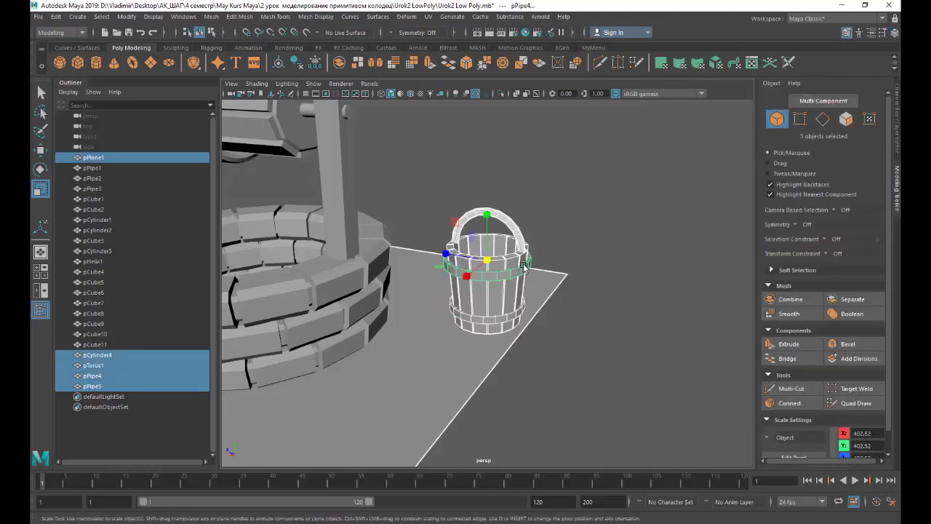
click(512, 232)
click(512, 230)
drag(472, 251, 473, 271)
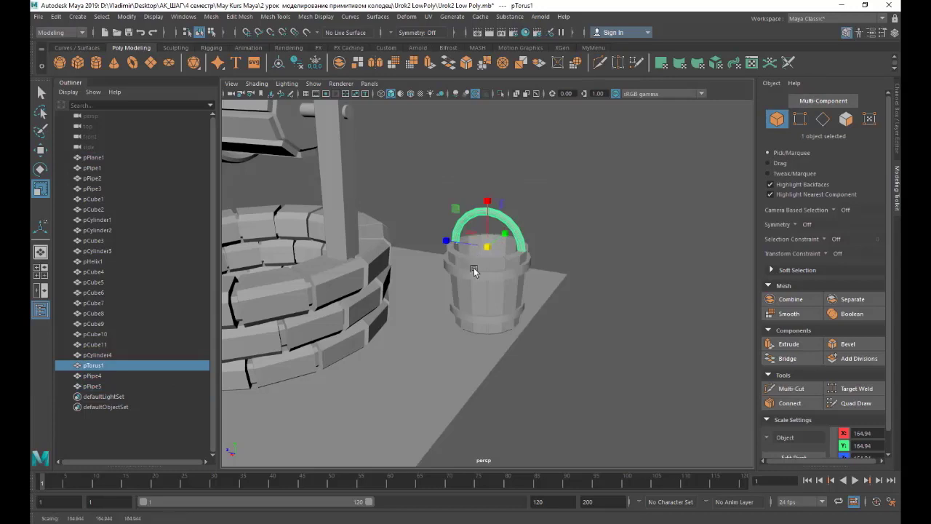
shift+click(473, 274)
shift+click(471, 280)
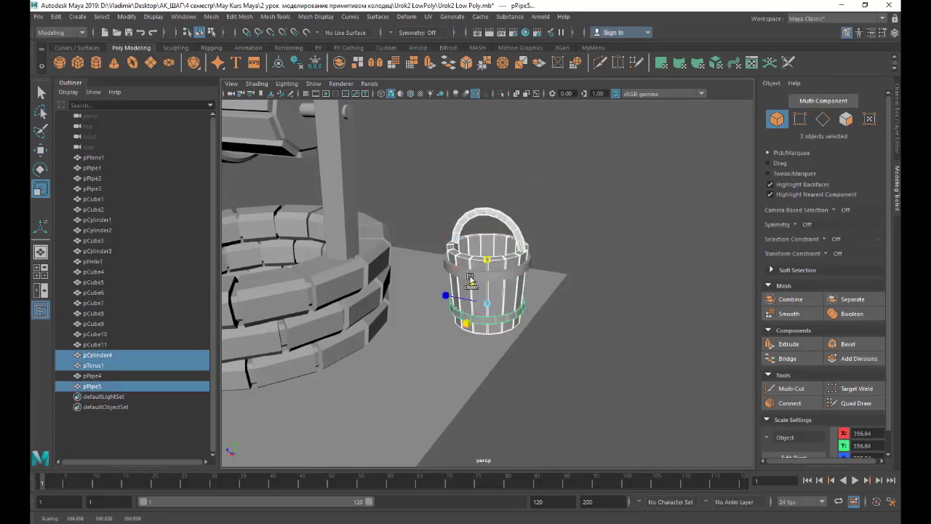
shift+click(486, 320)
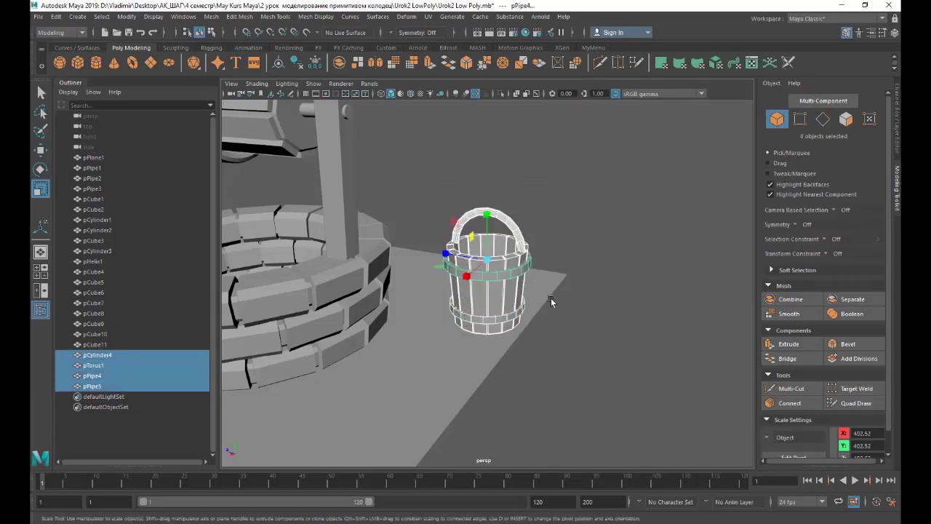
click(56, 17)
click(88, 187)
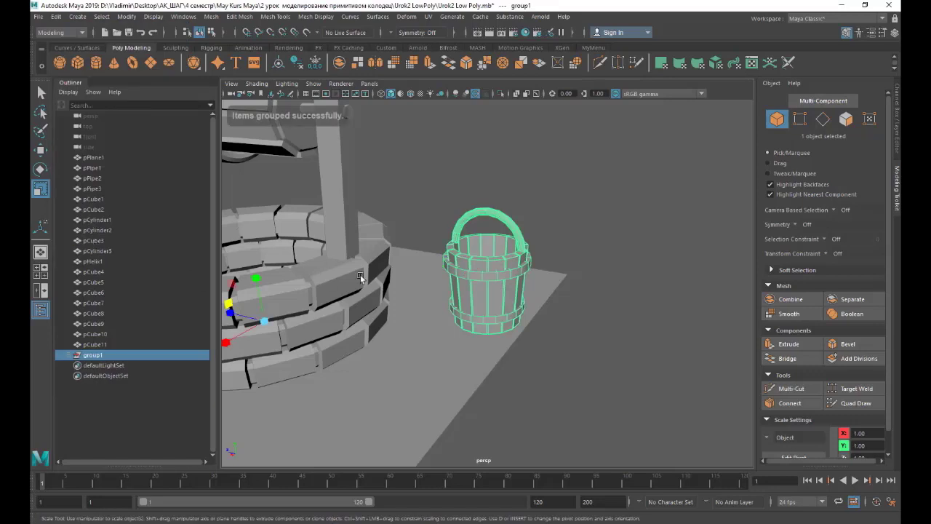
Center group1's pivot and move the bucket into the well's stone ring opening.
click(593, 48)
click(61, 63)
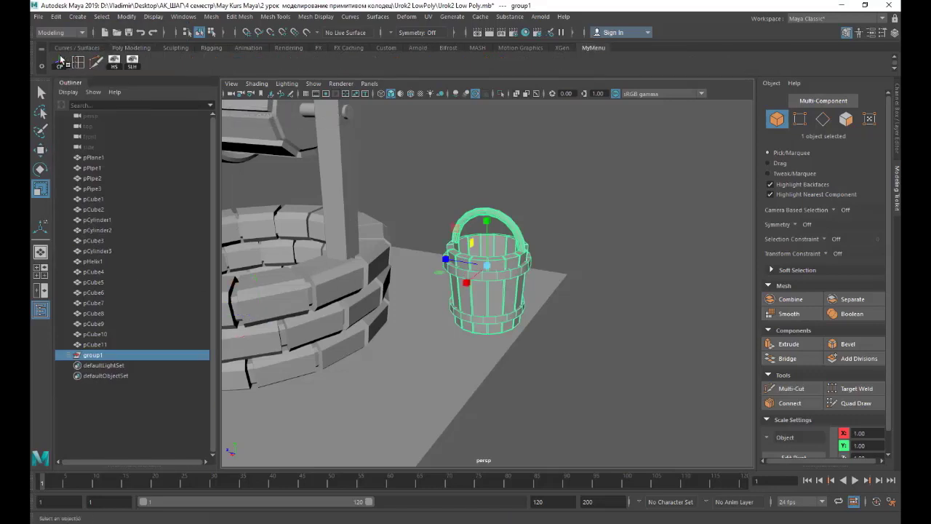
key(w)
drag(473, 264, 253, 249)
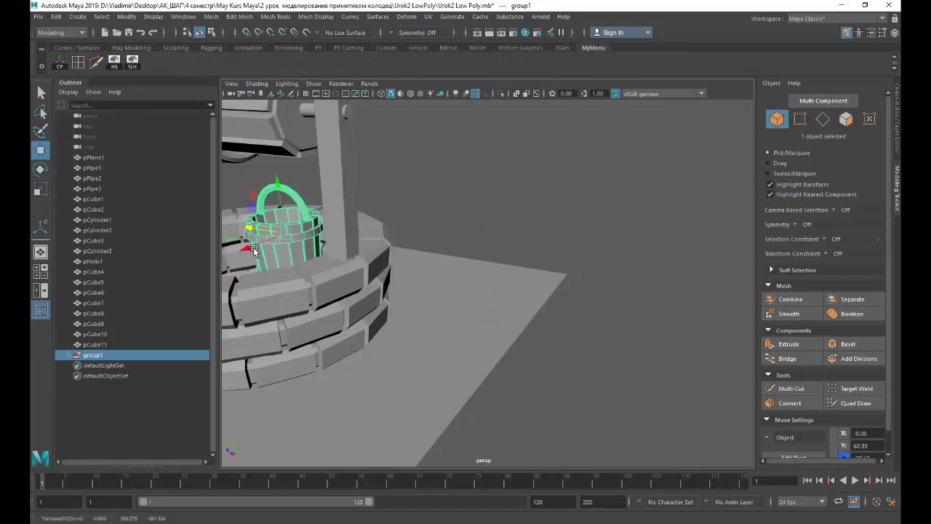
scroll(253, 250, down, 3)
scroll(274, 243, down, 2)
scroll(366, 258, up, 4)
key(f)
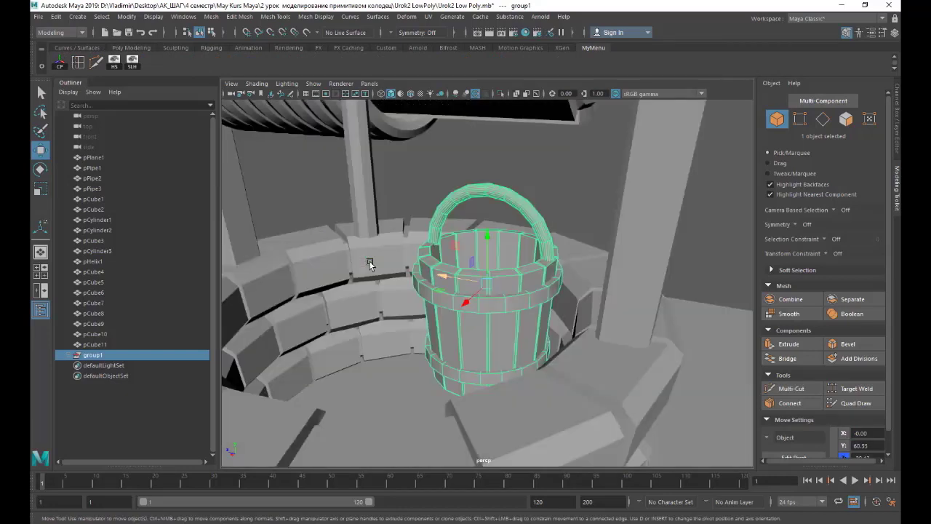
mouse_move(452, 280)
mouse_down()
mouse_move(350, 291)
mouse_move(306, 327)
mouse_move(303, 303)
mouse_move(368, 277)
mouse_move(369, 298)
mouse_up()
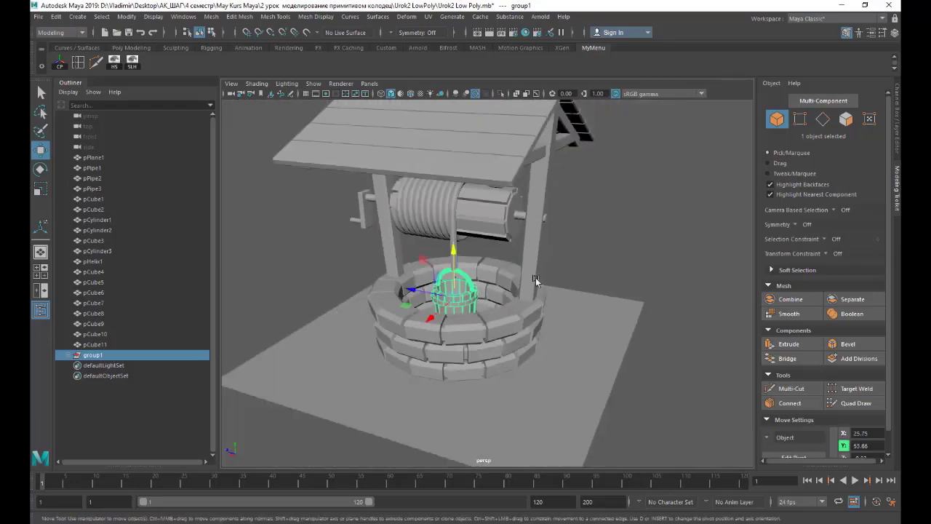
Orbit back to view the whole well and save the scene.
alt+drag(594, 291, 655, 286)
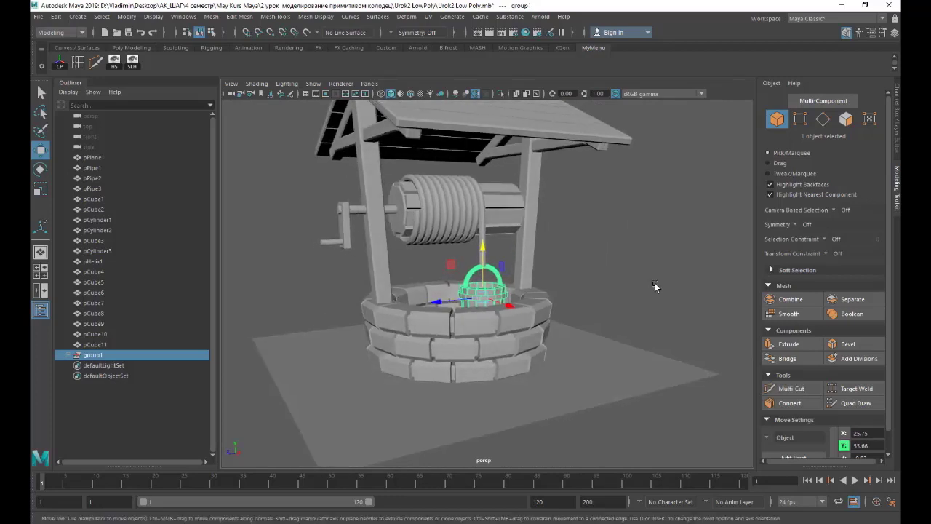
alt+right_drag(655, 283, 633, 283)
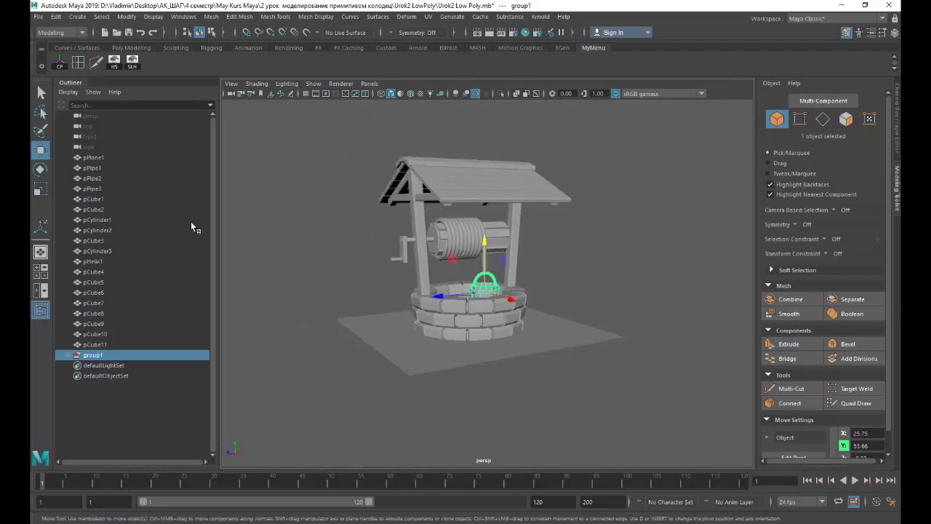
click(41, 20)
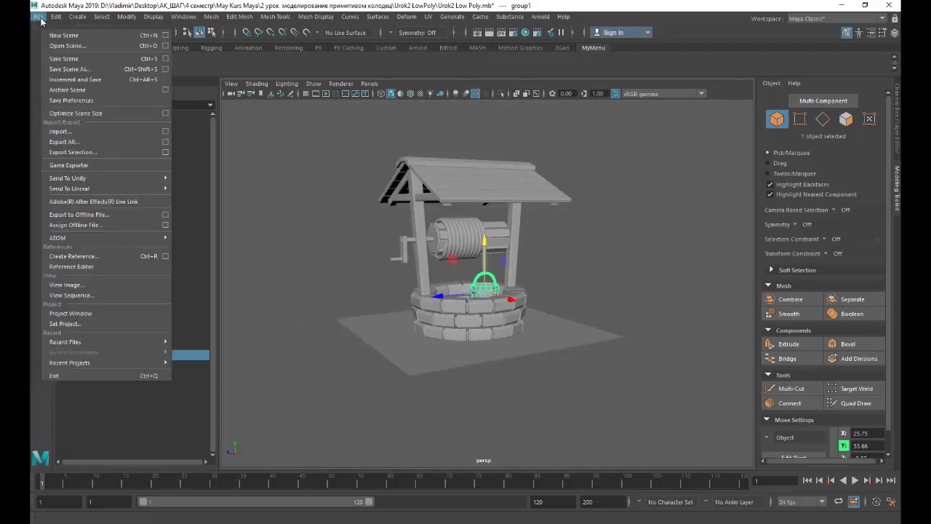
click(75, 60)
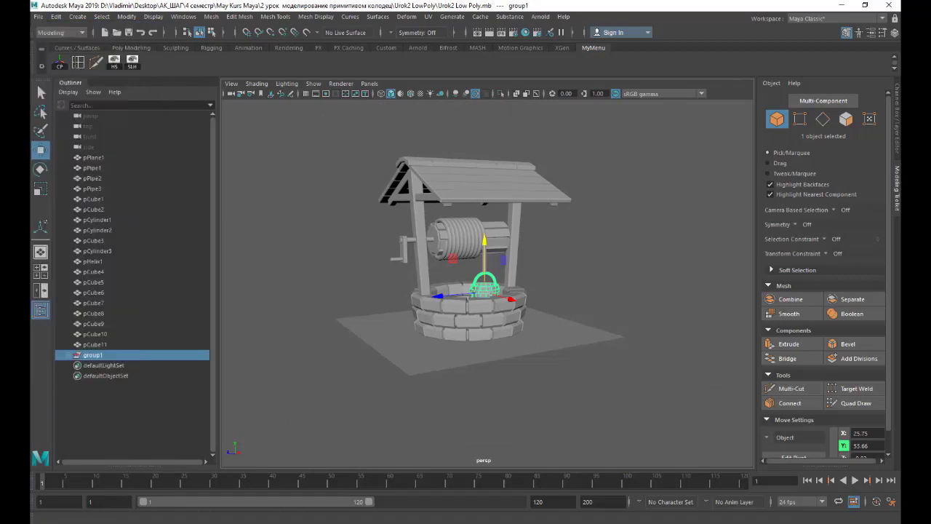